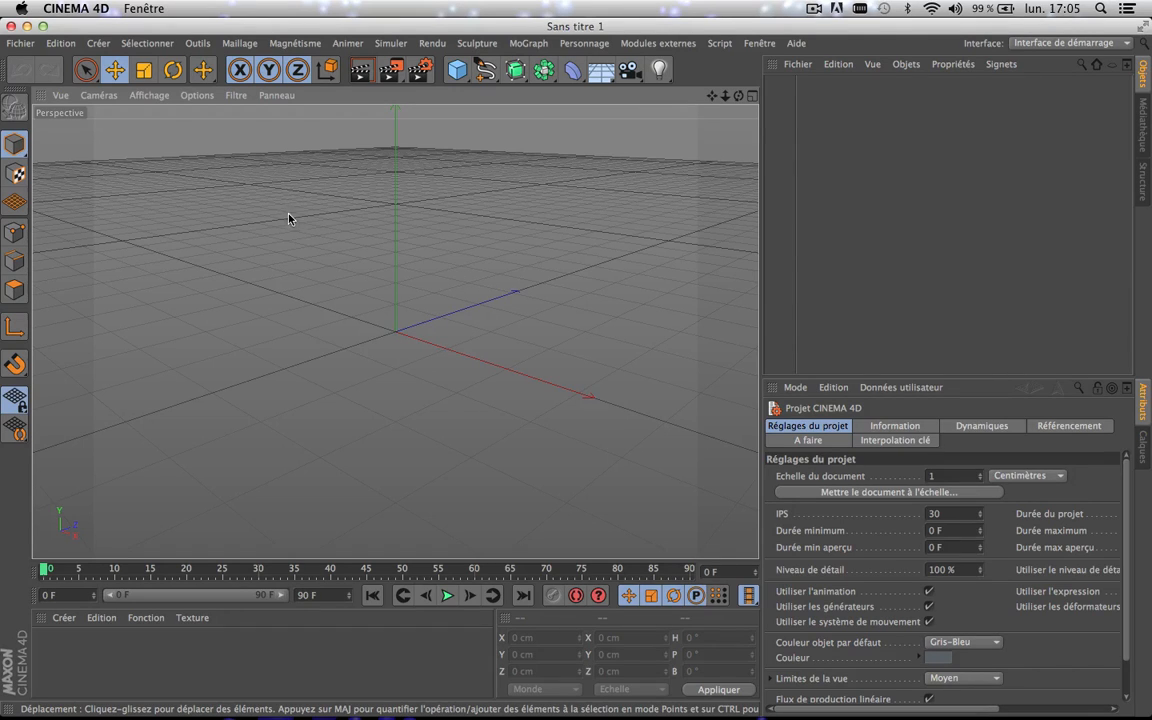
- Add a cube and set its size to 1500 cm in X, 5 cm in Y and 50 cm in Z
click(457, 69)
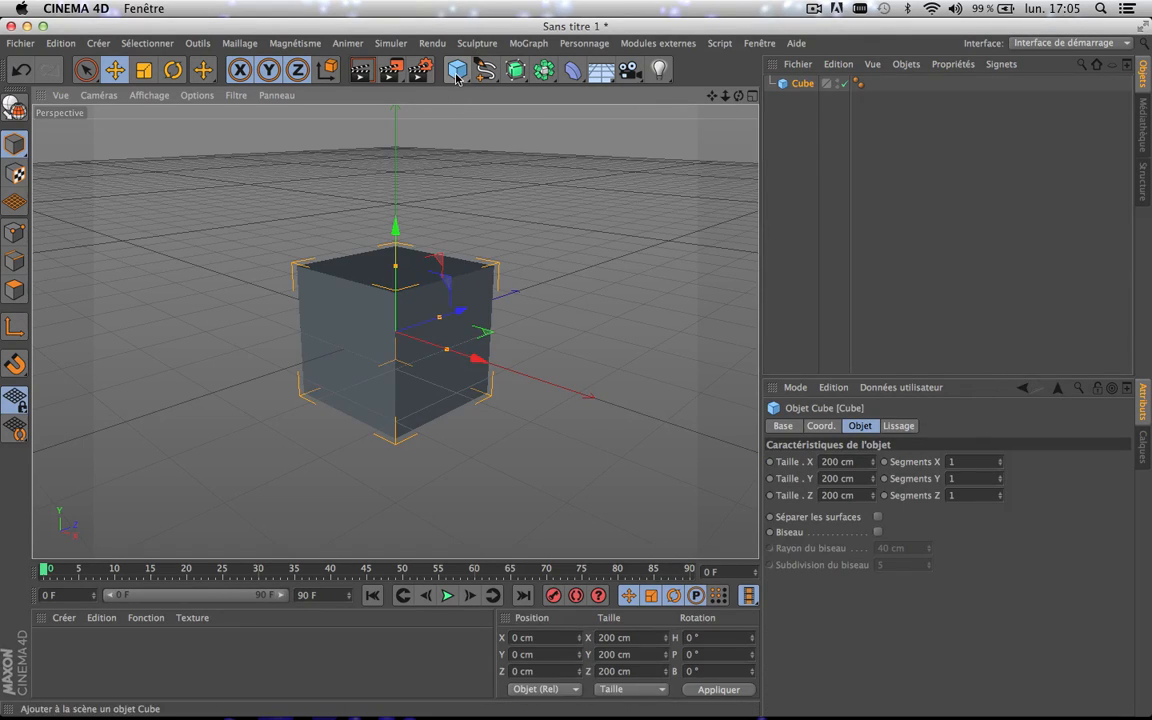
click(849, 462)
text(15)
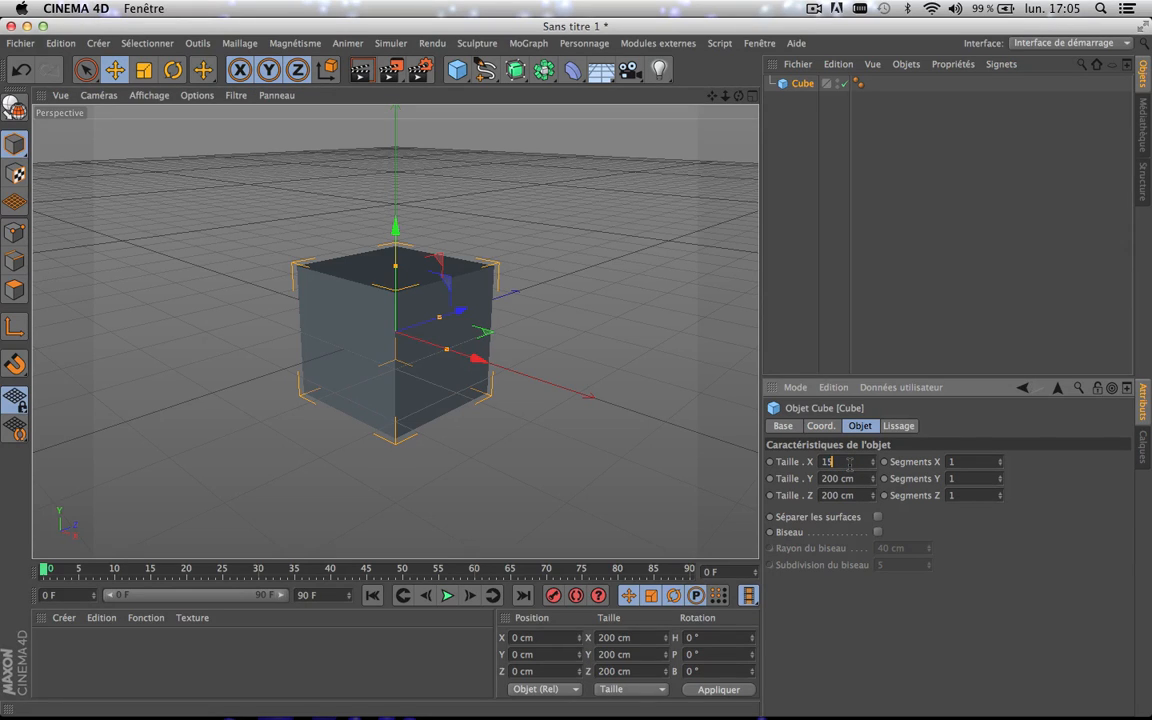
text(00)
click(846, 480)
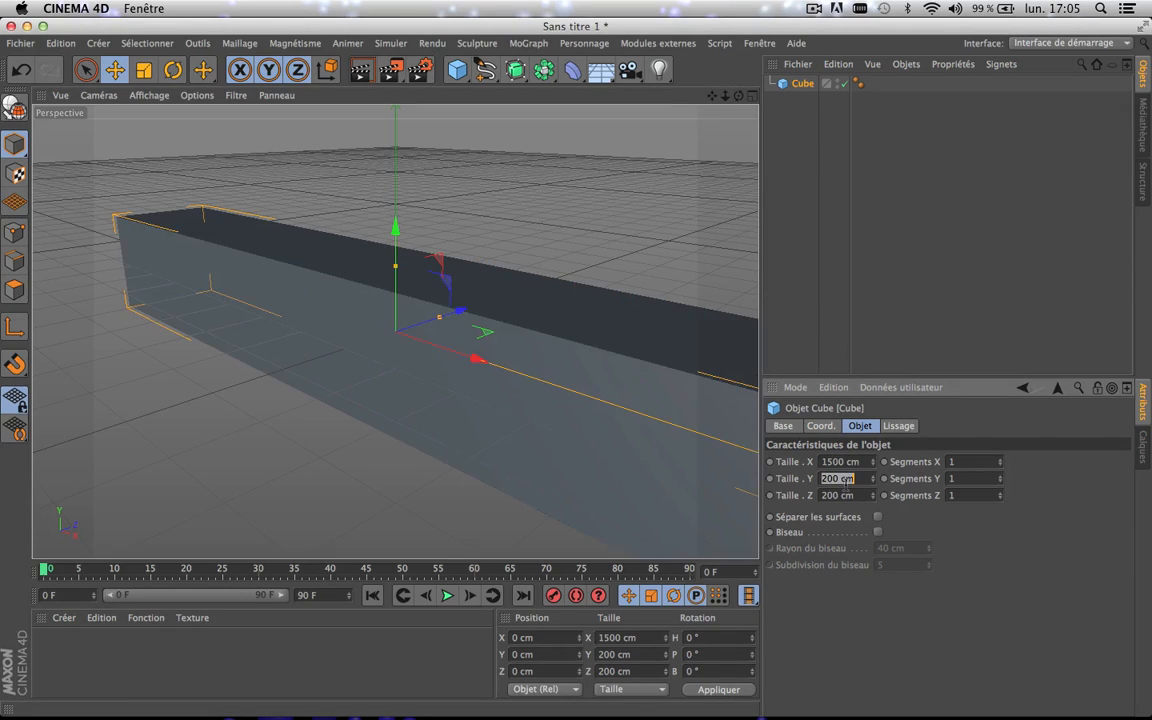
text(5)
click(836, 495)
text(5)
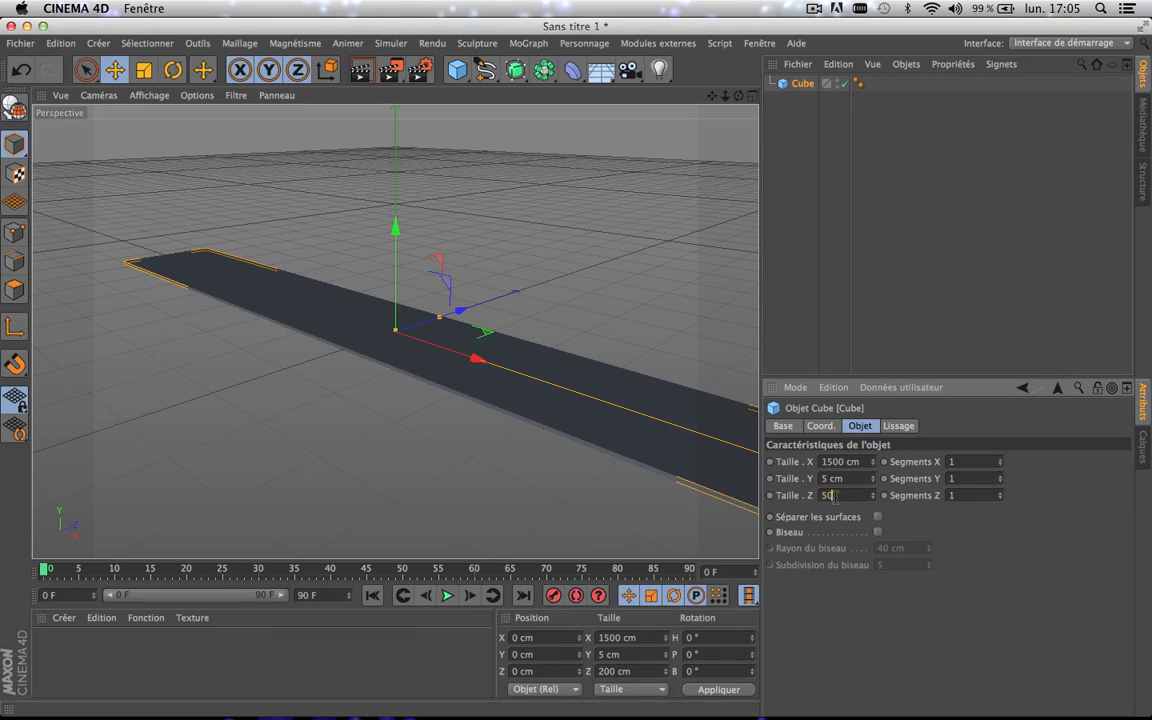
text(0)
key(Return)
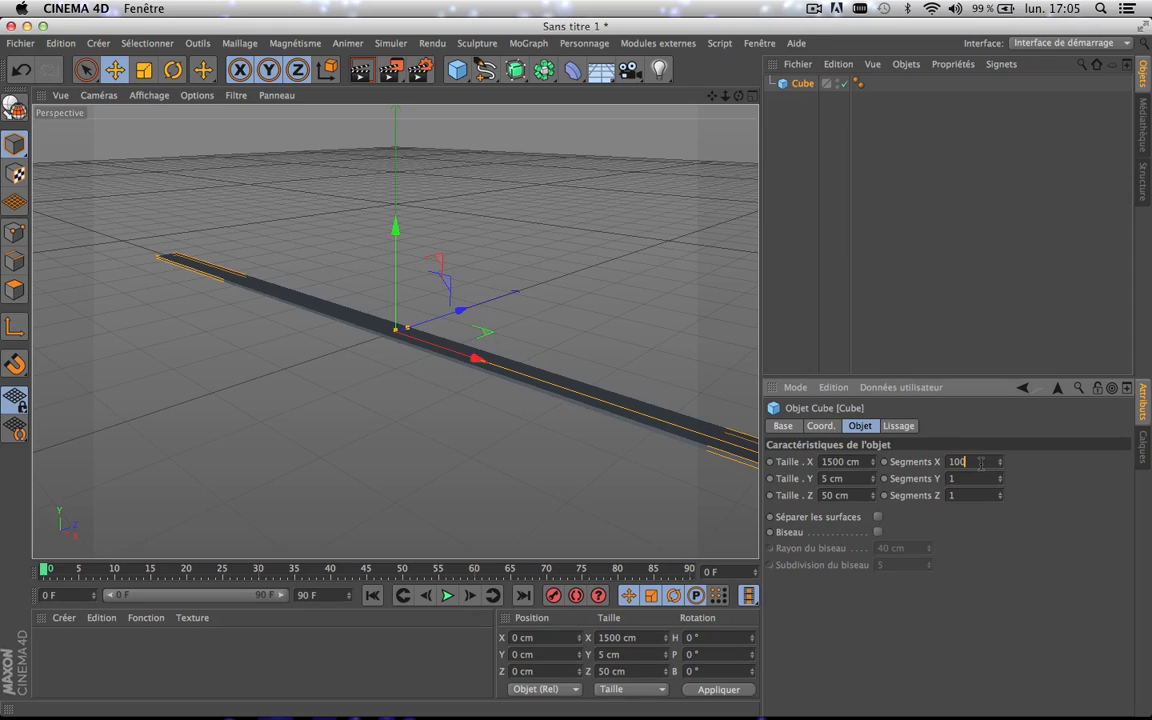
- Set the cube's X segments to 100 and switch the viewport to a shaded display that shows the segment lines
key(Return)
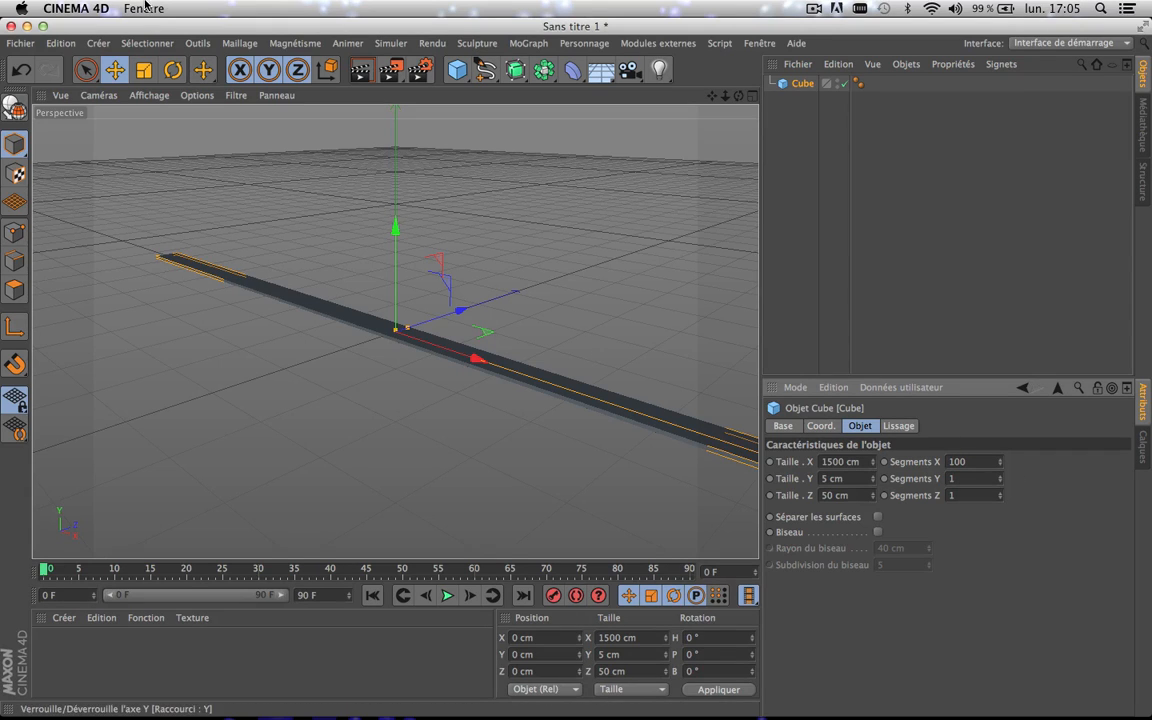
click(145, 96)
click(172, 139)
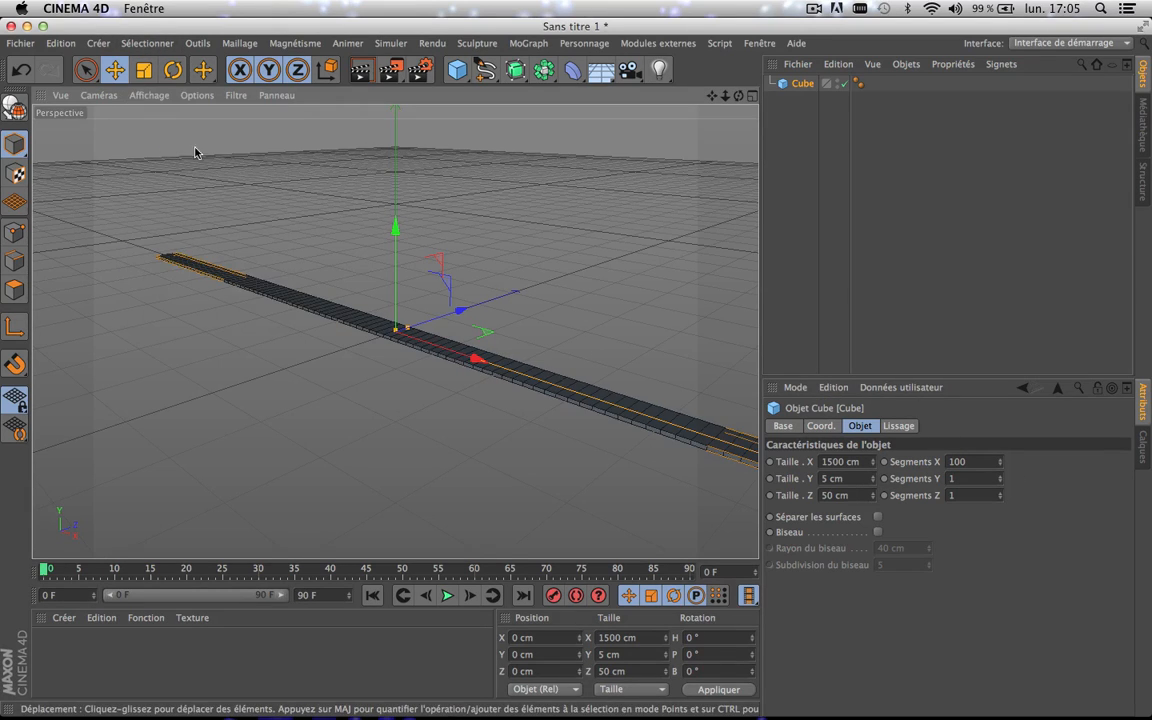
scroll(427, 345, up, 5)
scroll(427, 345, down, 5)
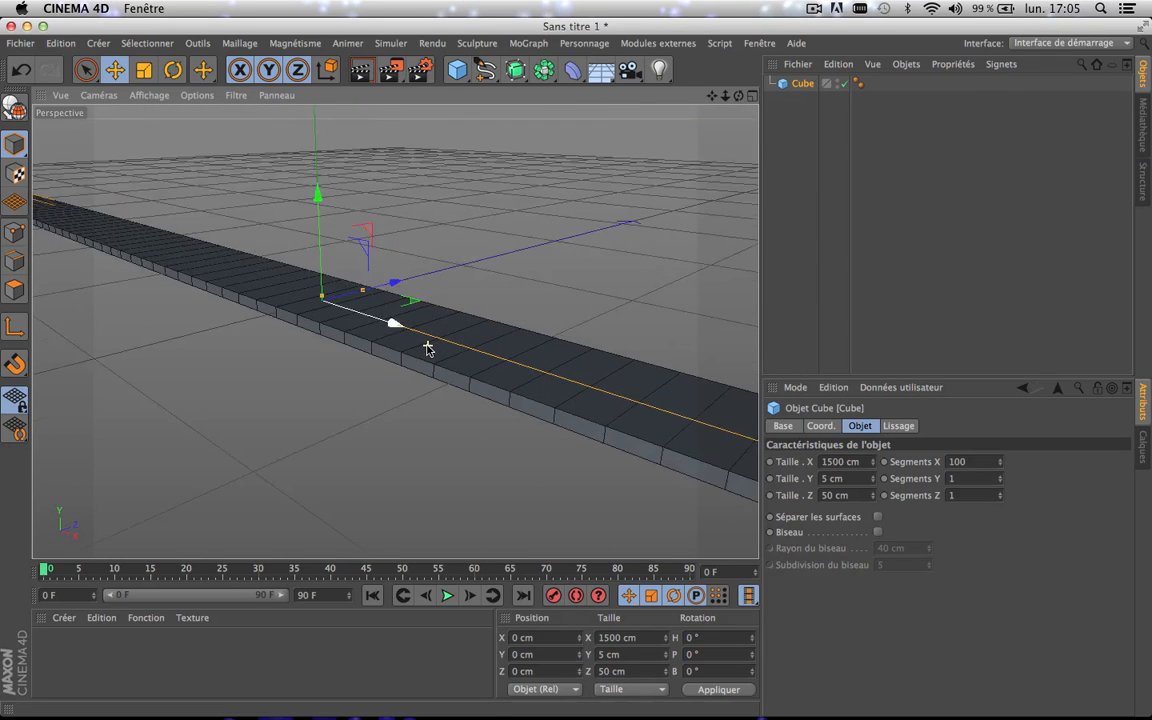
scroll(355, 309, down, 4)
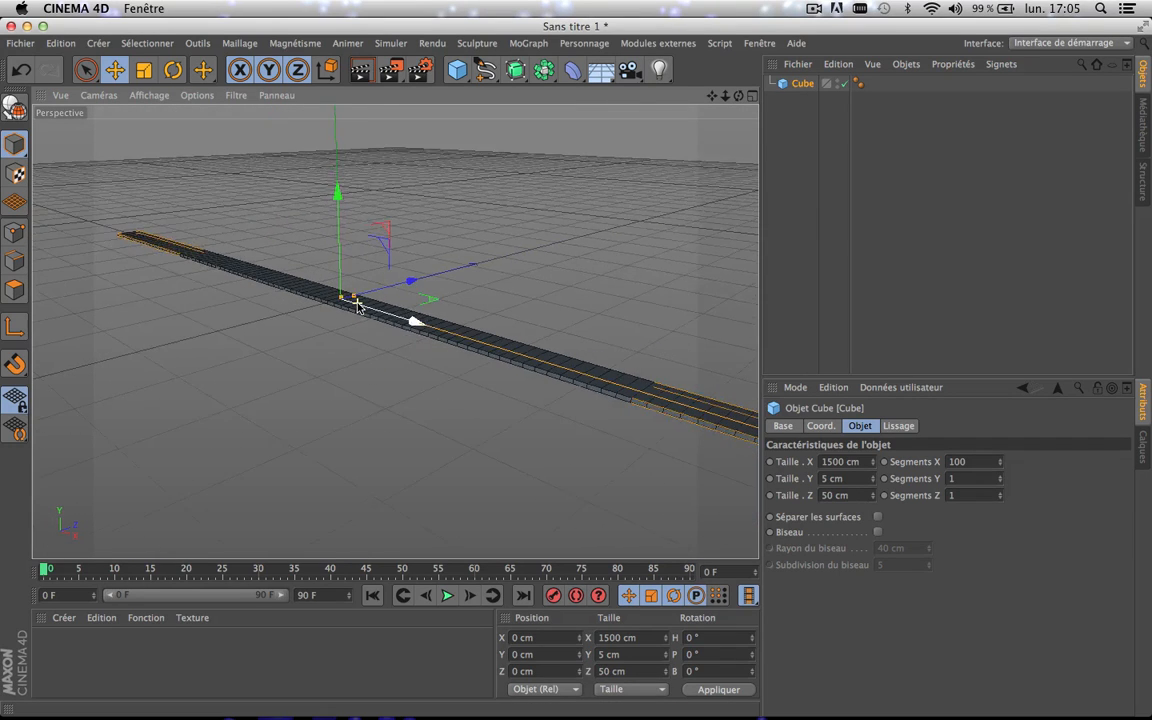
- Add an Incurvation deformer and make it a child of the Cube
drag(733, 96, 410, 176)
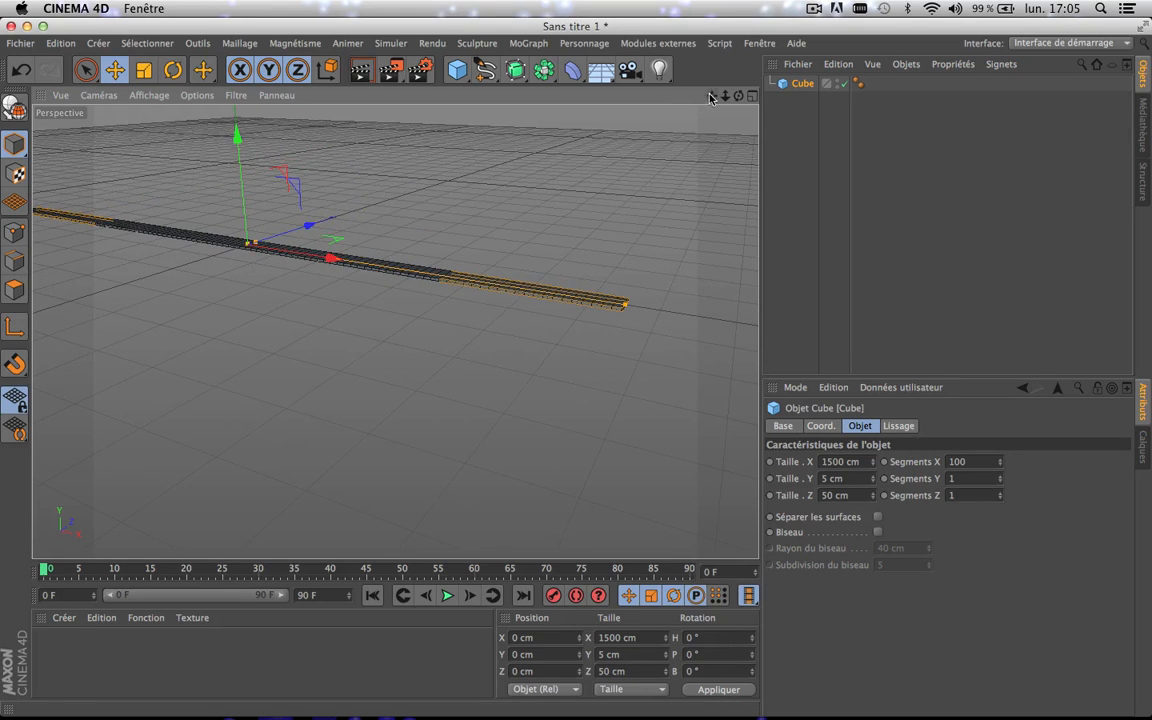
drag(711, 95, 780, 199)
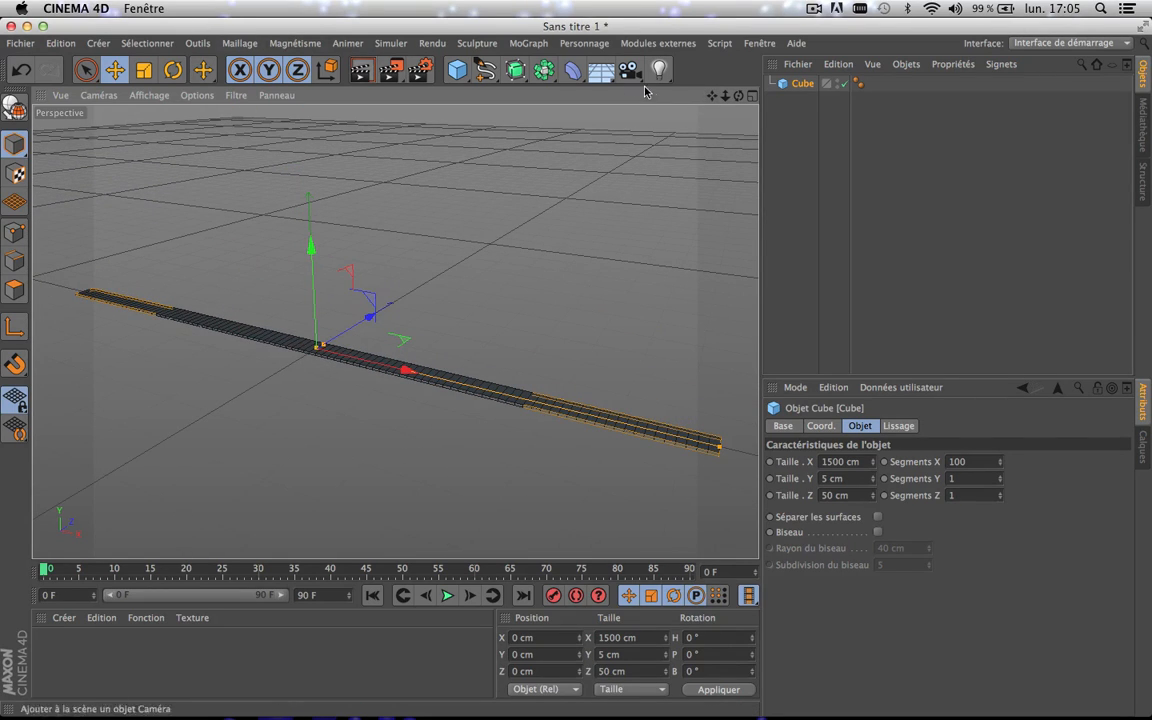
click(574, 72)
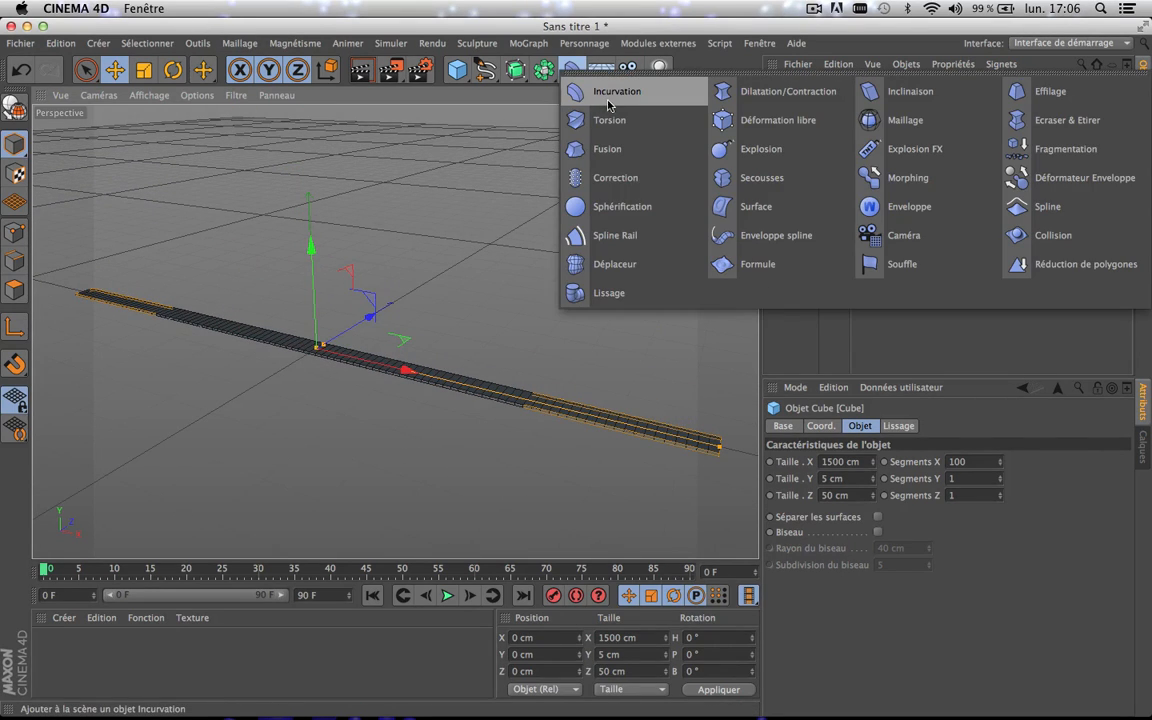
click(610, 92)
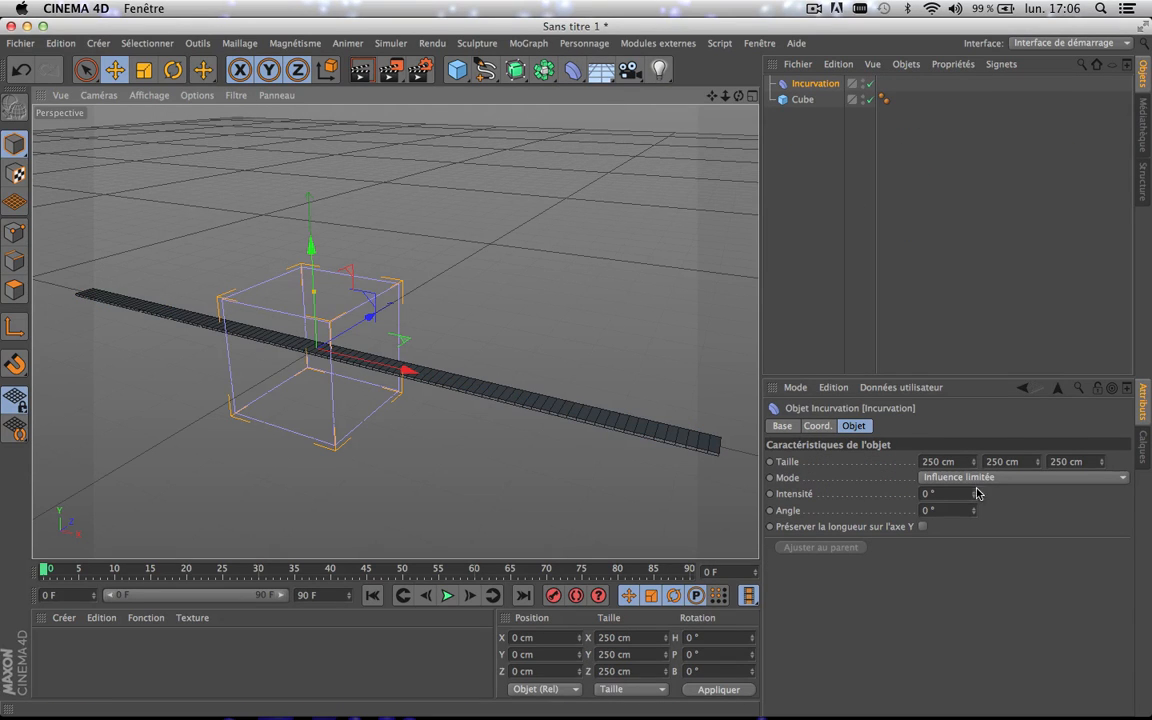
drag(314, 291, 288, 286)
mouse_move(973, 496)
mouse_down()
mouse_move(973, 540)
mouse_move(973, 496)
mouse_move(983, 496)
mouse_up()
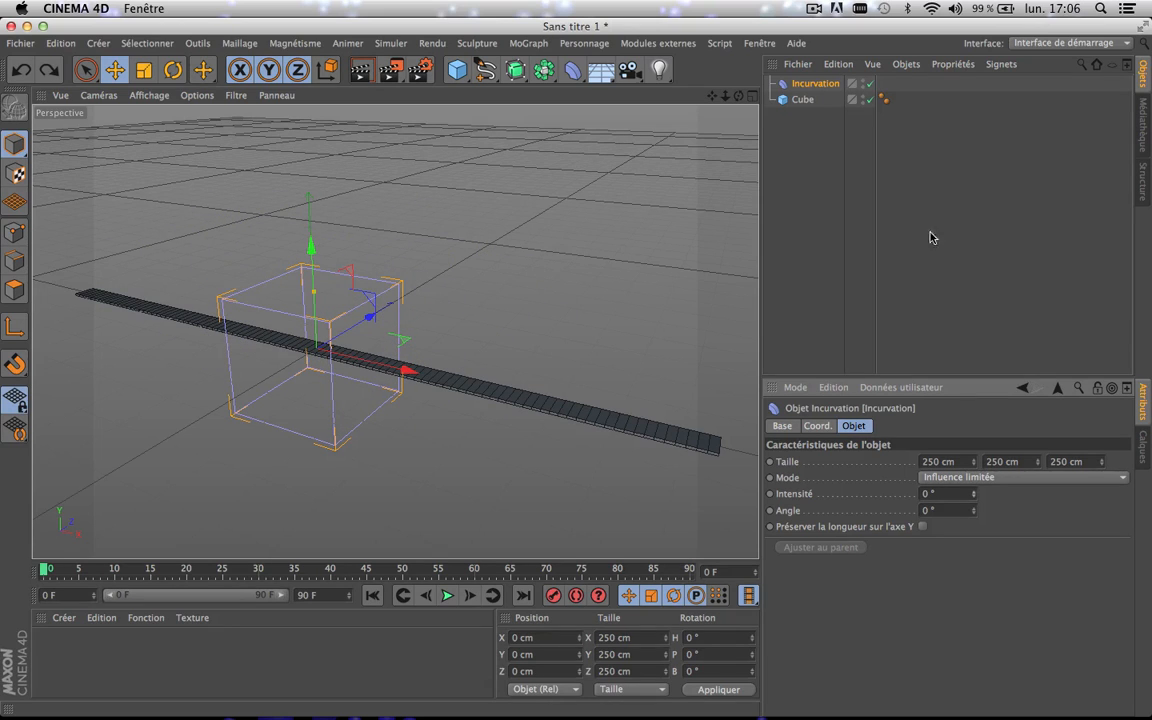
click(809, 87)
mouse_move(809, 87)
mouse_down()
mouse_move(812, 123)
mouse_move(800, 72)
mouse_move(802, 84)
mouse_up()
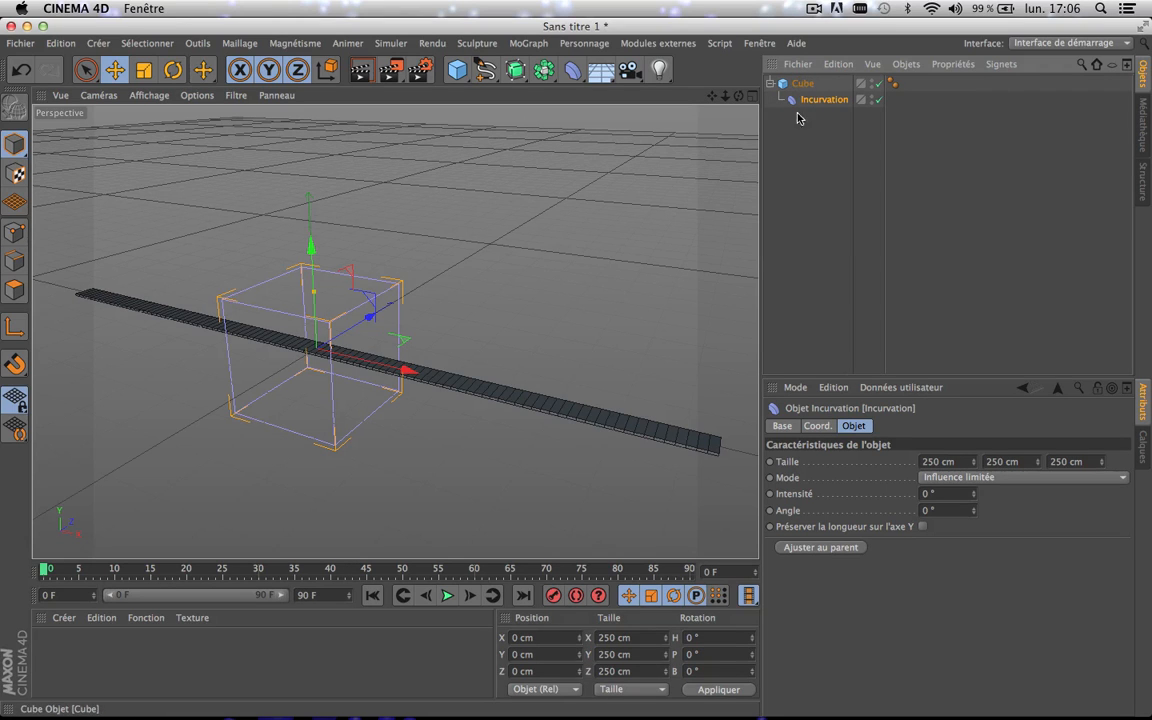
- Rotate the Incurvation deformer to a B angle of -90°, trying its bend intensity before and after the rotation
drag(973, 494, 828, 347)
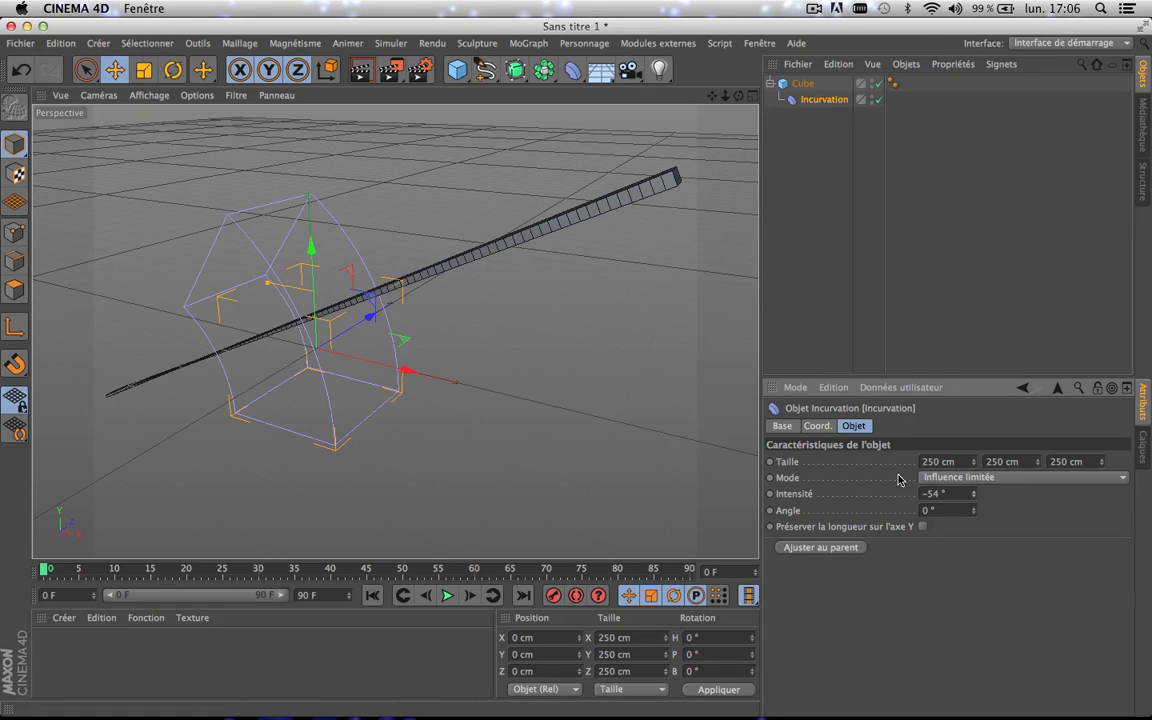
key(super+z)
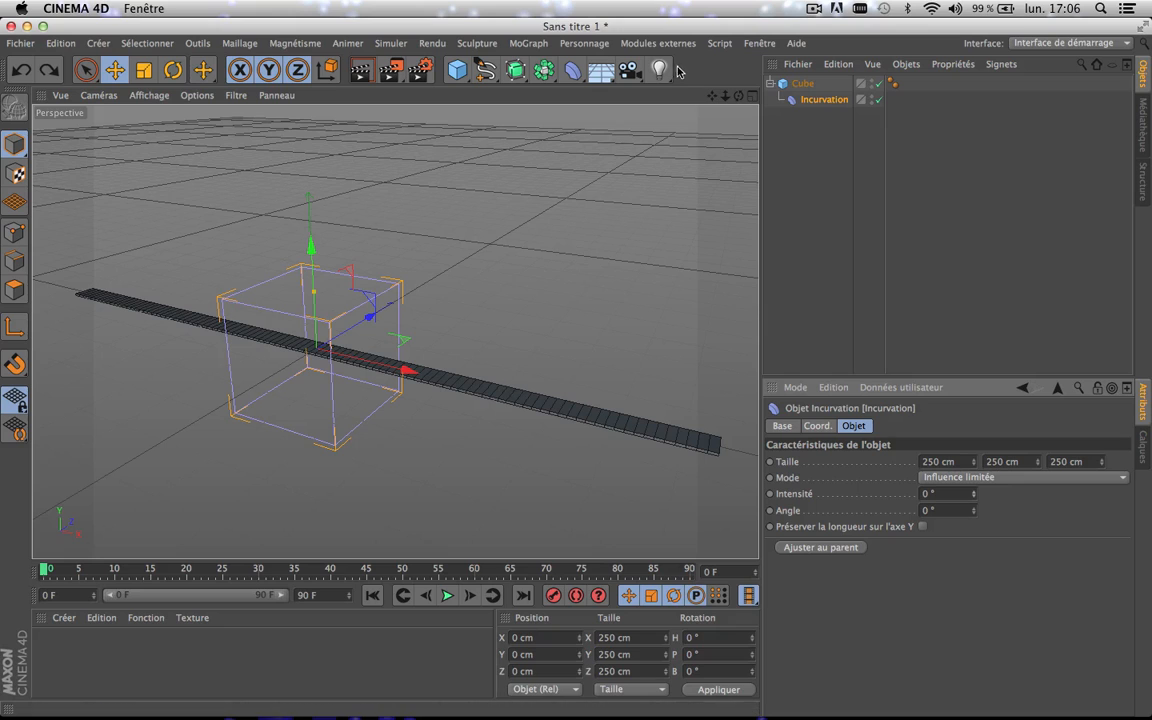
click(173, 68)
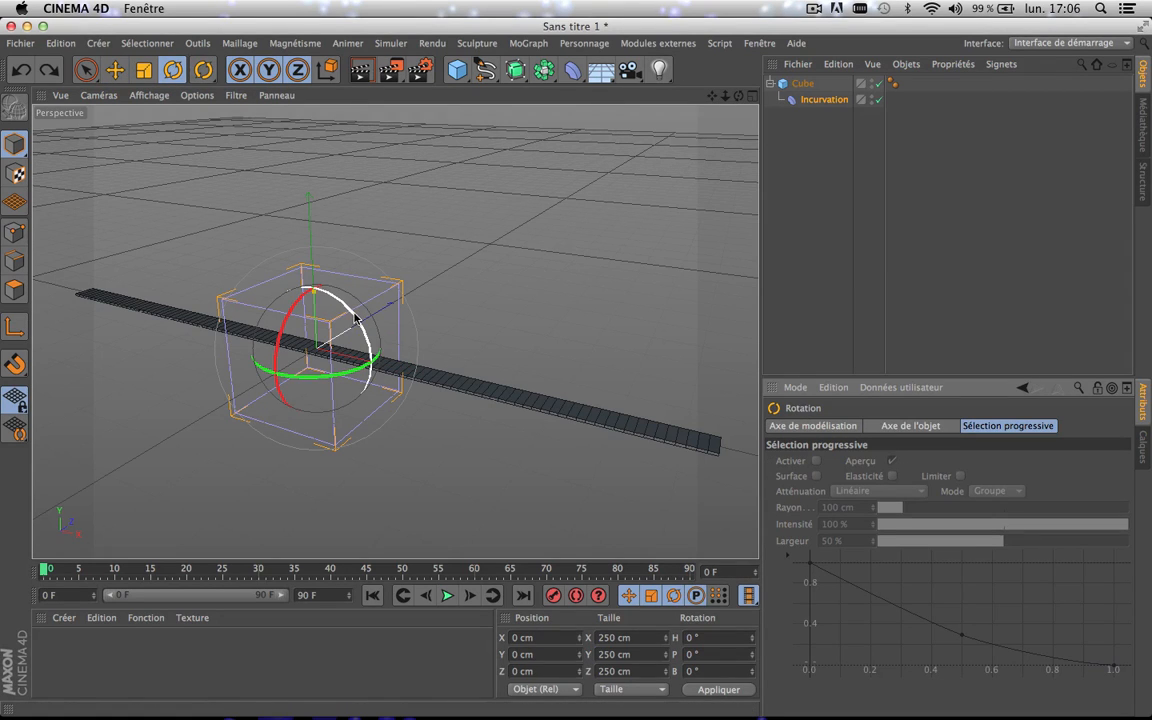
drag(355, 318, 259, 279)
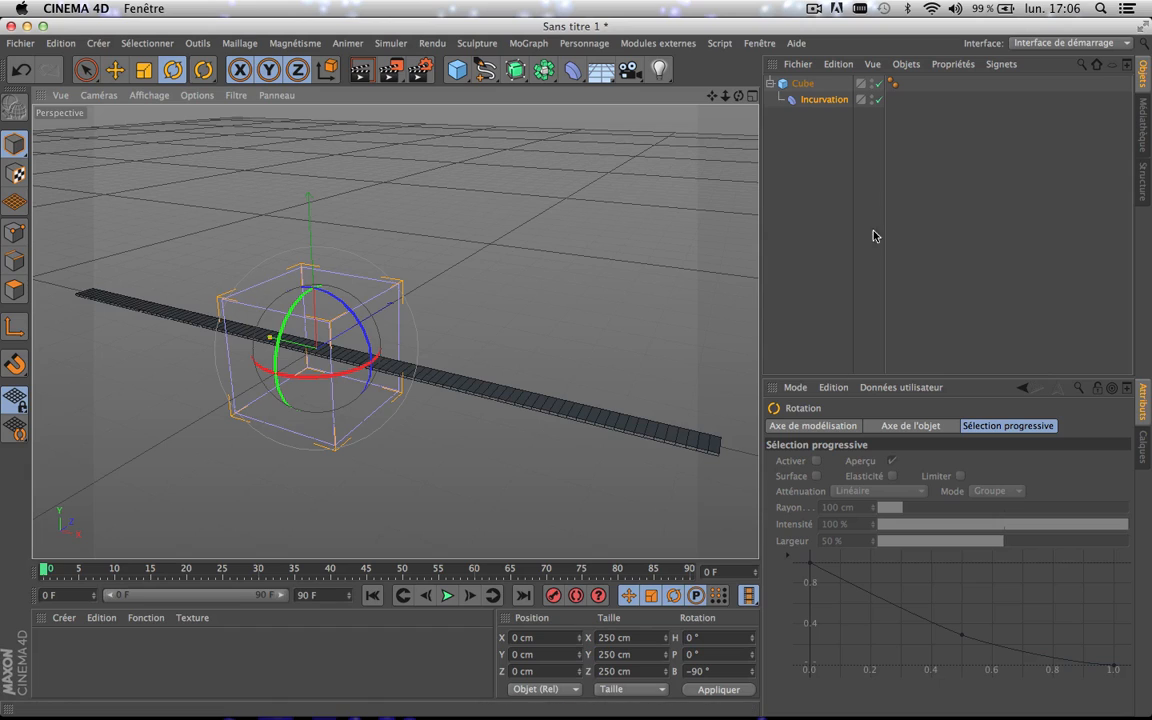
click(824, 99)
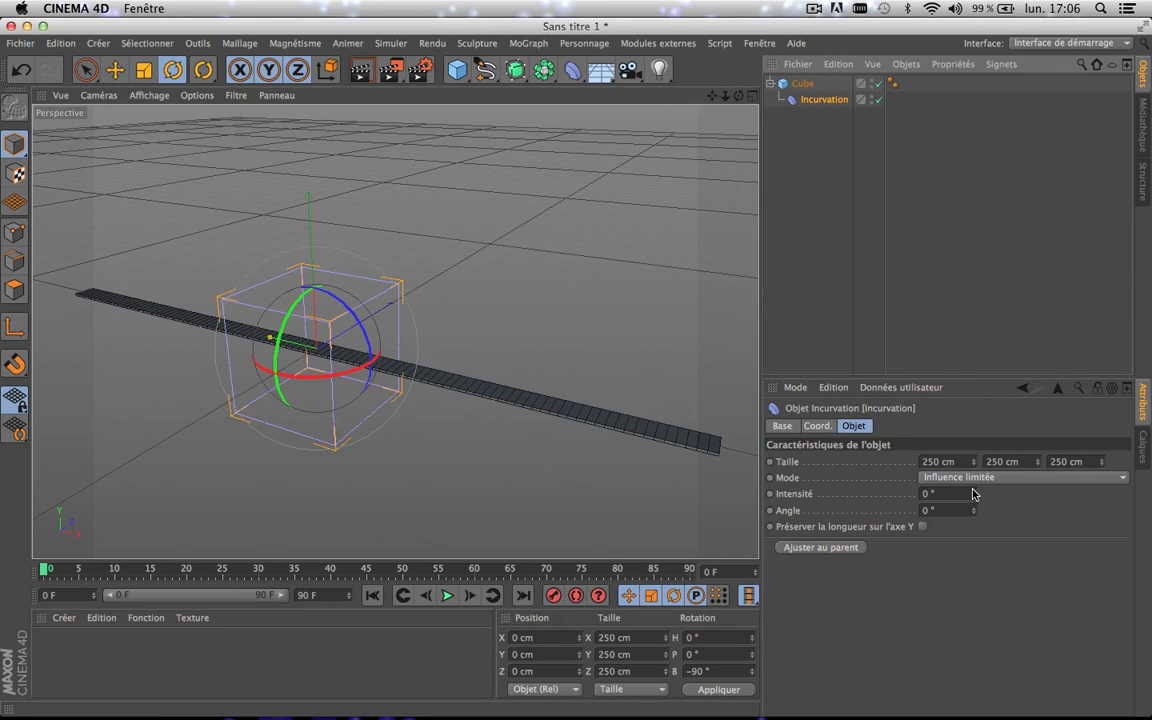
mouse_move(973, 494)
mouse_down()
mouse_move(1045, 494)
mouse_move(960, 494)
mouse_move(1010, 494)
mouse_move(960, 494)
mouse_move(973, 497)
mouse_up()
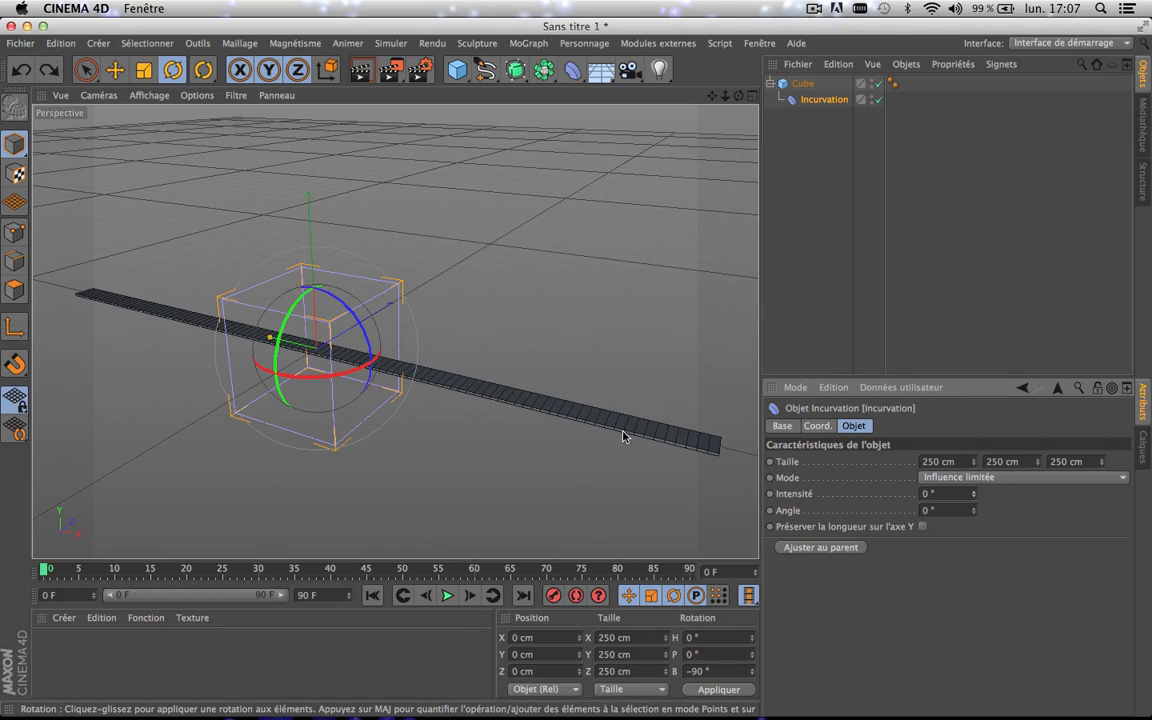
- Set the Incurvation deformer's size to 5 cm, 1500 cm and 50 cm, matching the strip
click(932, 461)
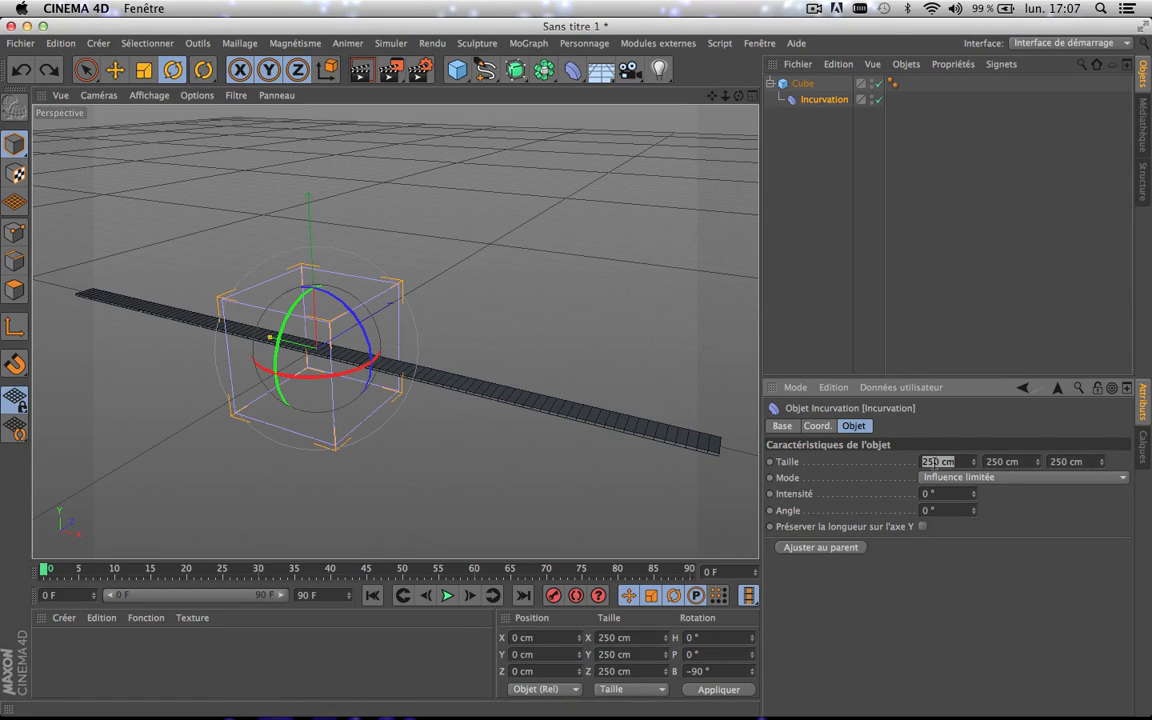
text(5)
key(Return)
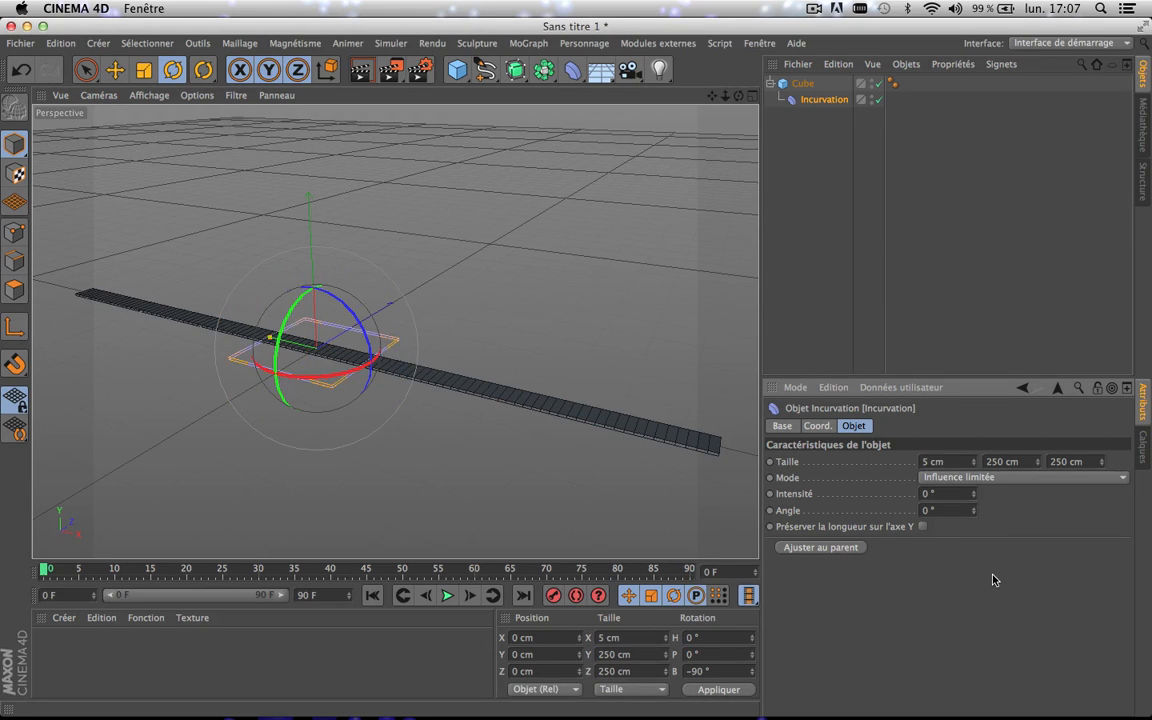
double_click(1001, 461)
text(1500)
key(Return)
double_click(1076, 460)
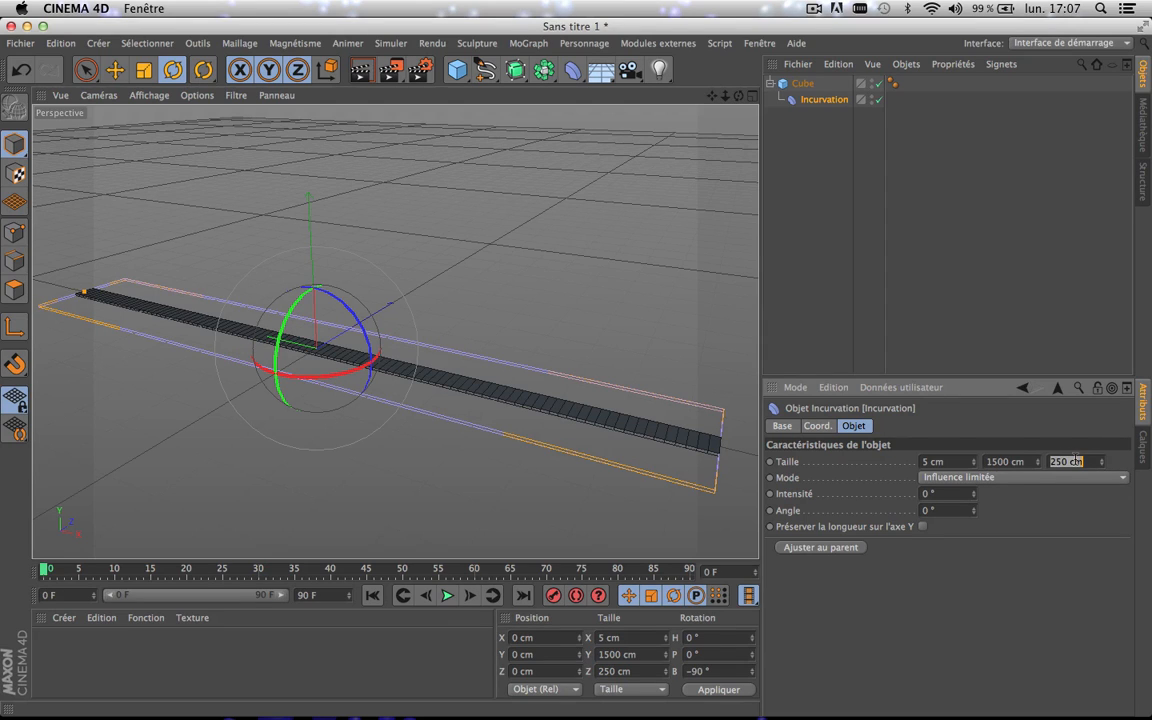
text(50)
key(Return)
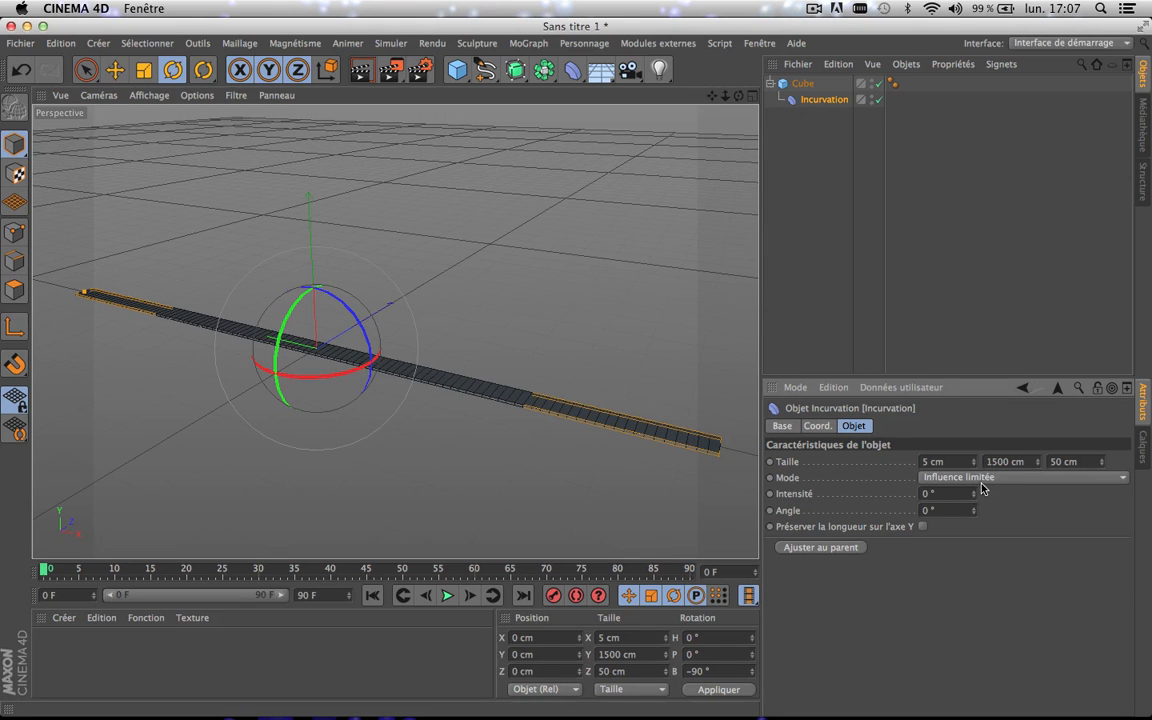
- Try bending the strip into a ring with an Incurvation intensity of about 365°, and undo the bend
drag(974, 494, 974, 129)
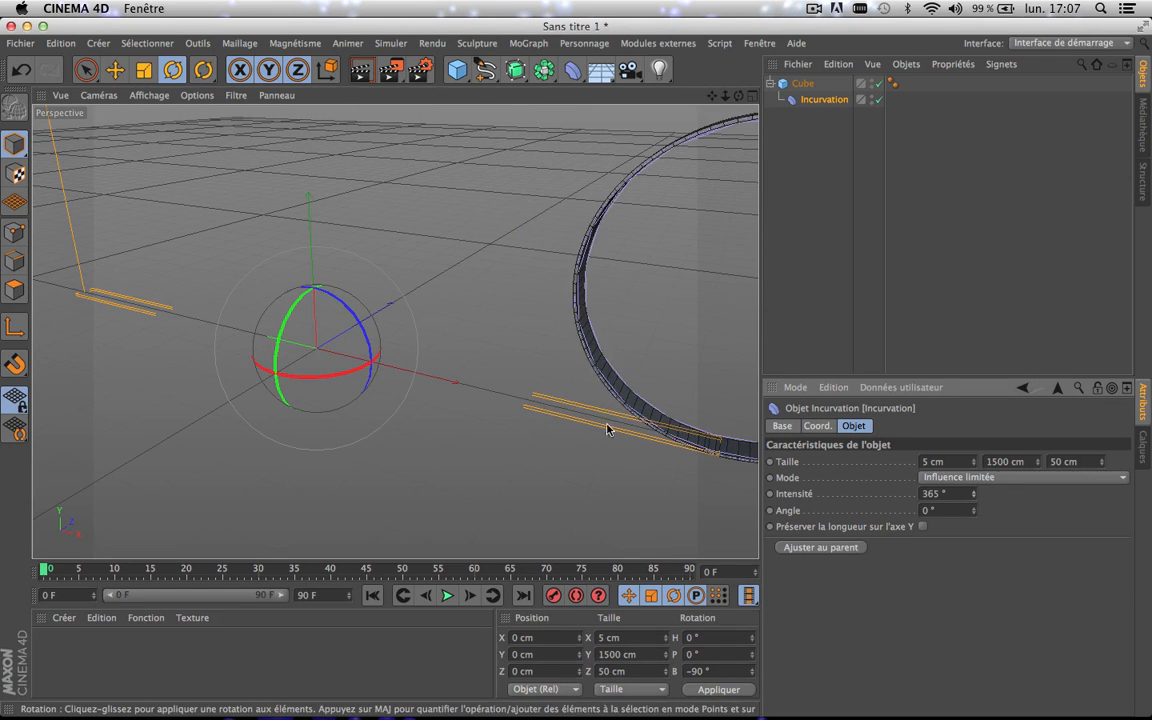
scroll(571, 443, down, 5)
scroll(571, 444, up, 2)
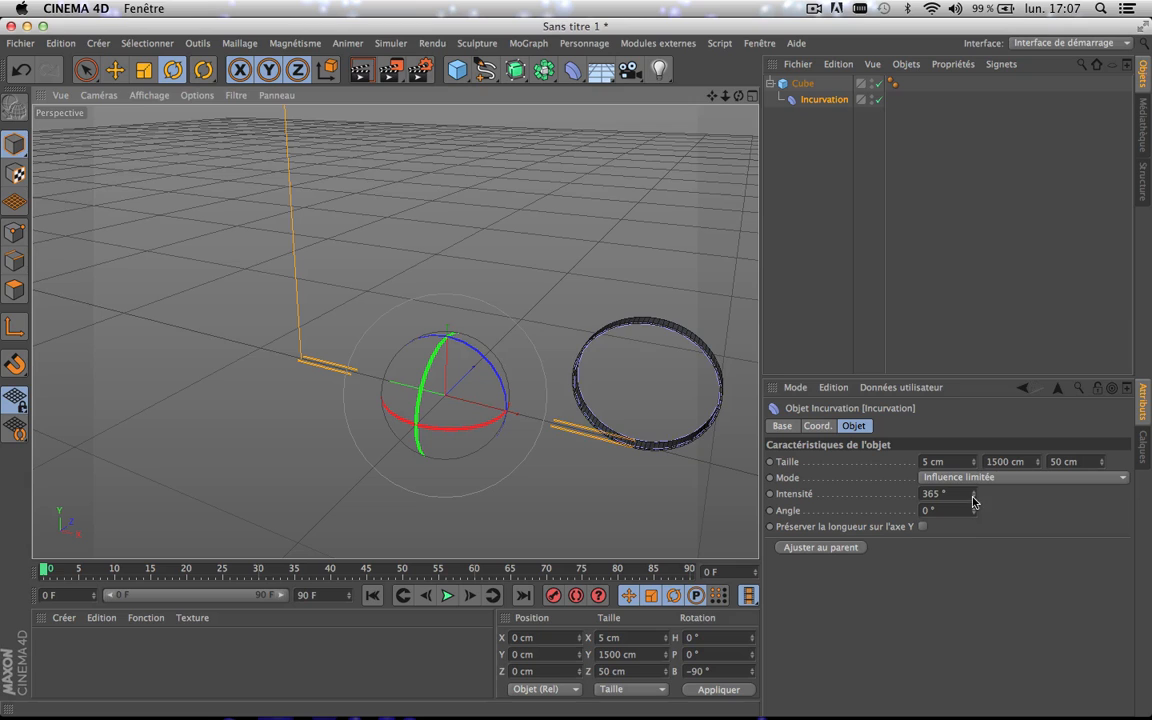
drag(974, 496, 974, 592)
key(super+z)
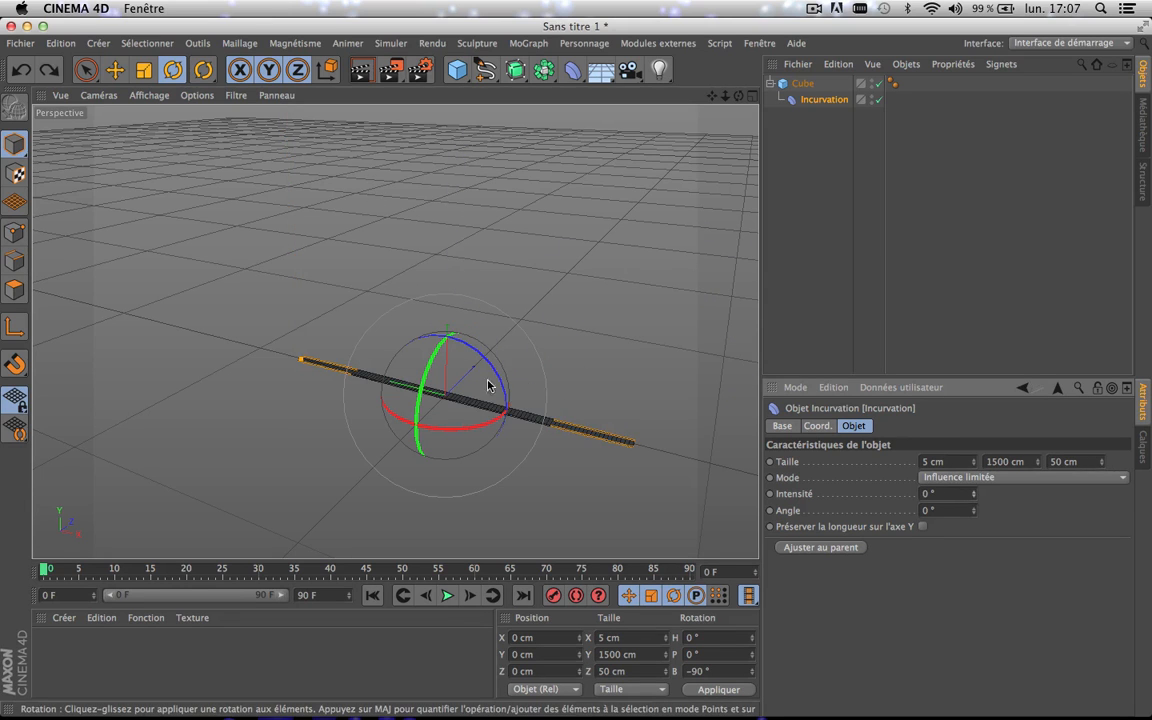
- Add a MoGraph Cloneur, place the Cube with its deformer inside it, and select the Cloneur
scroll(483, 414, up, 5)
click(616, 277)
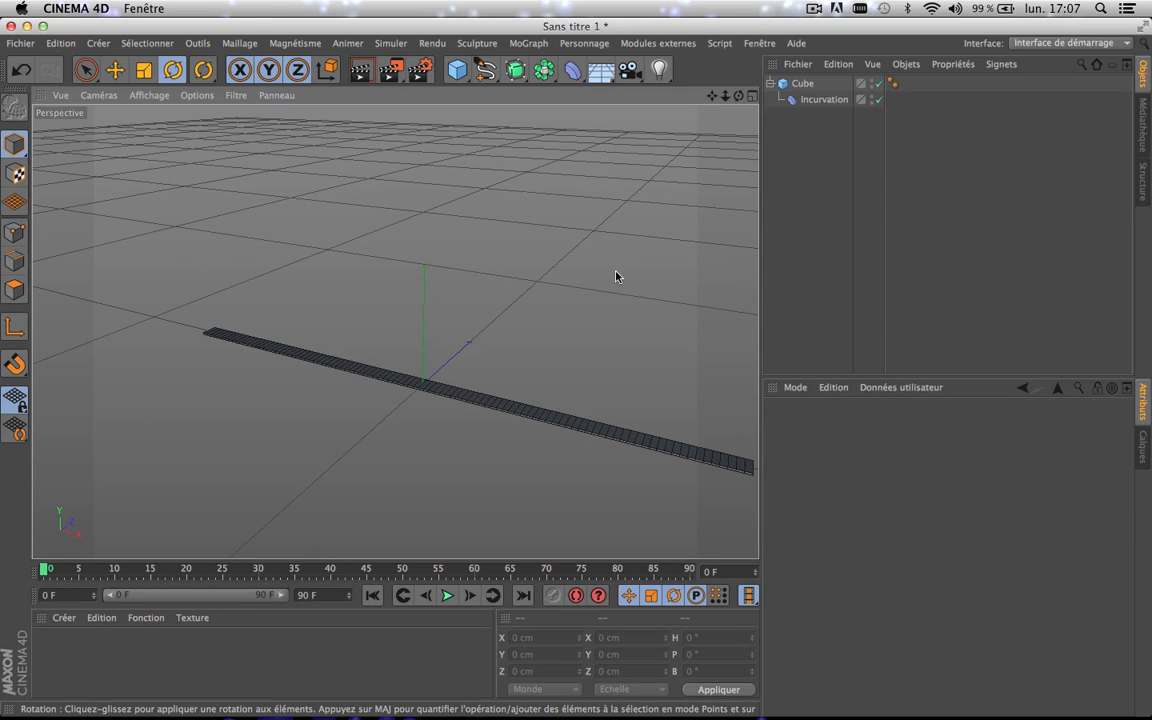
drag(711, 95, 655, 95)
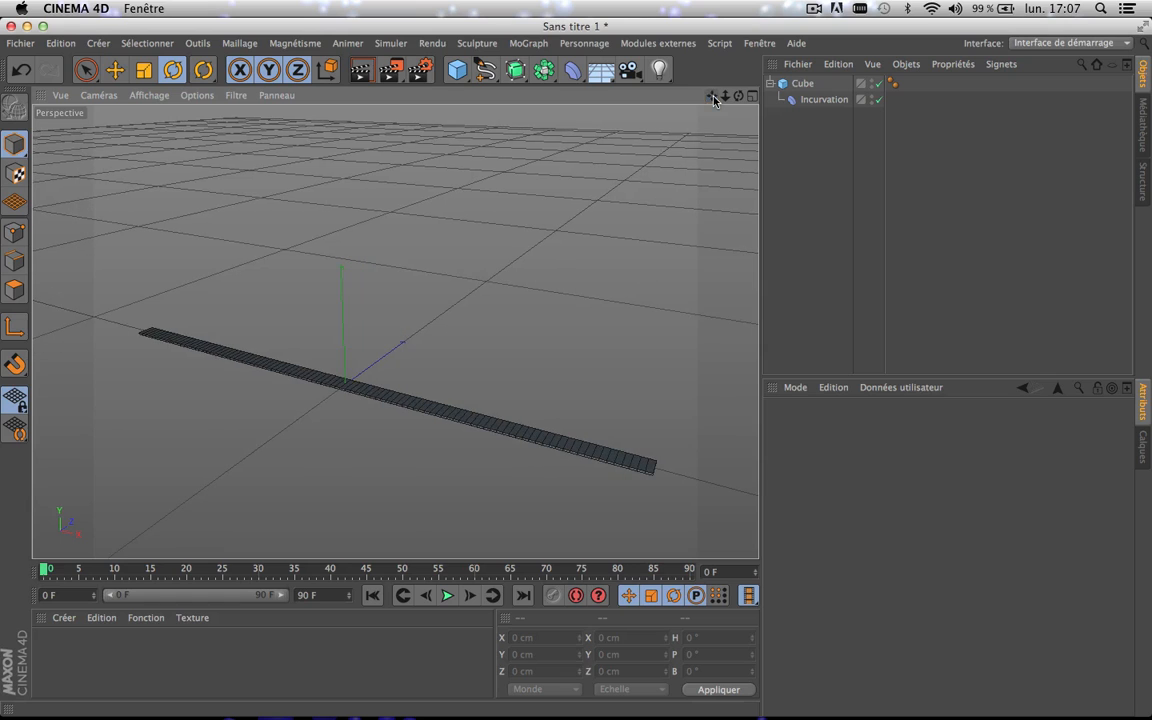
click(529, 44)
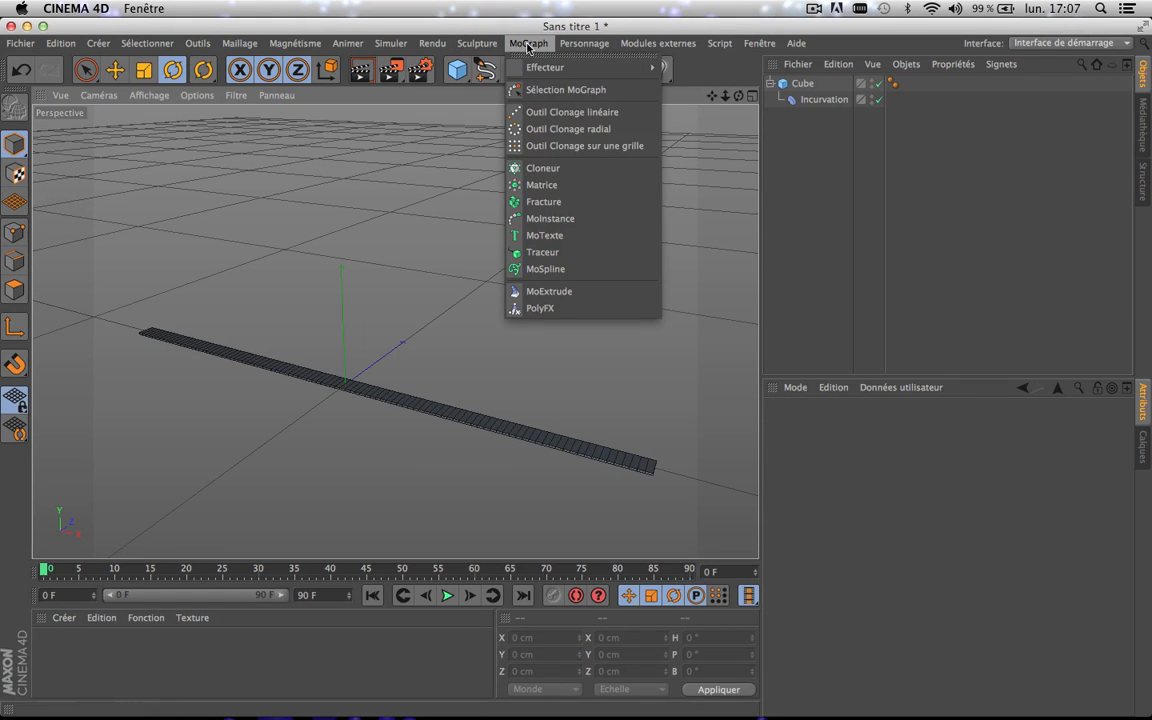
click(539, 169)
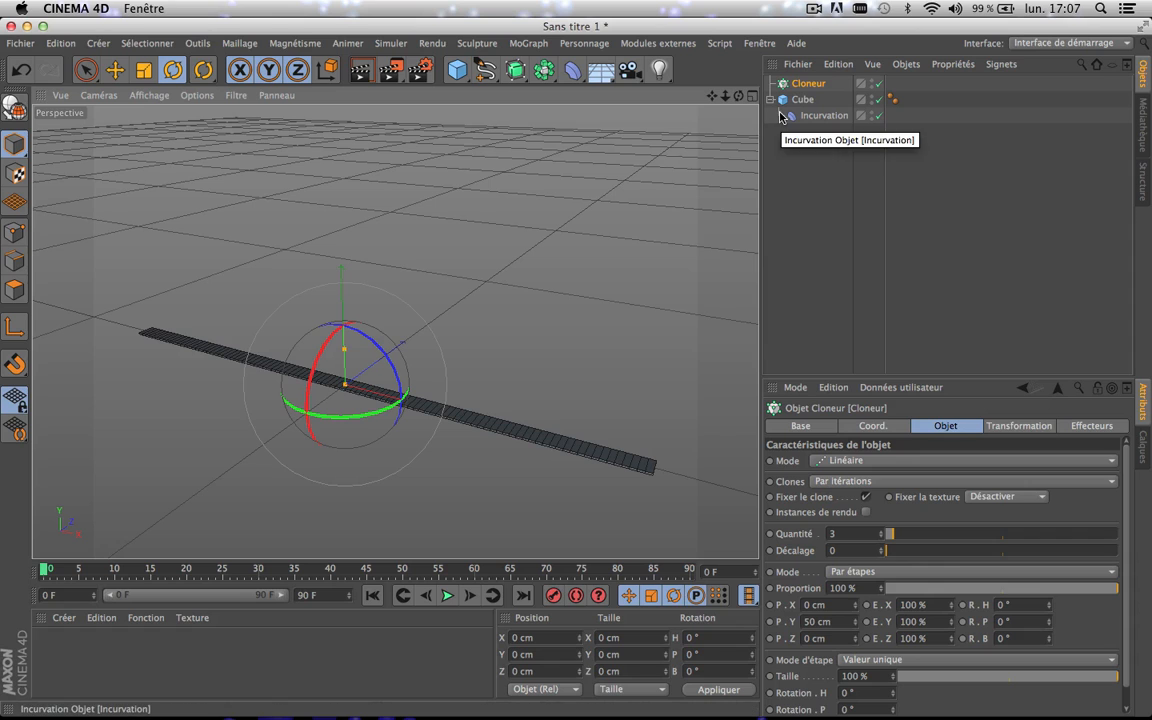
drag(711, 95, 742, 99)
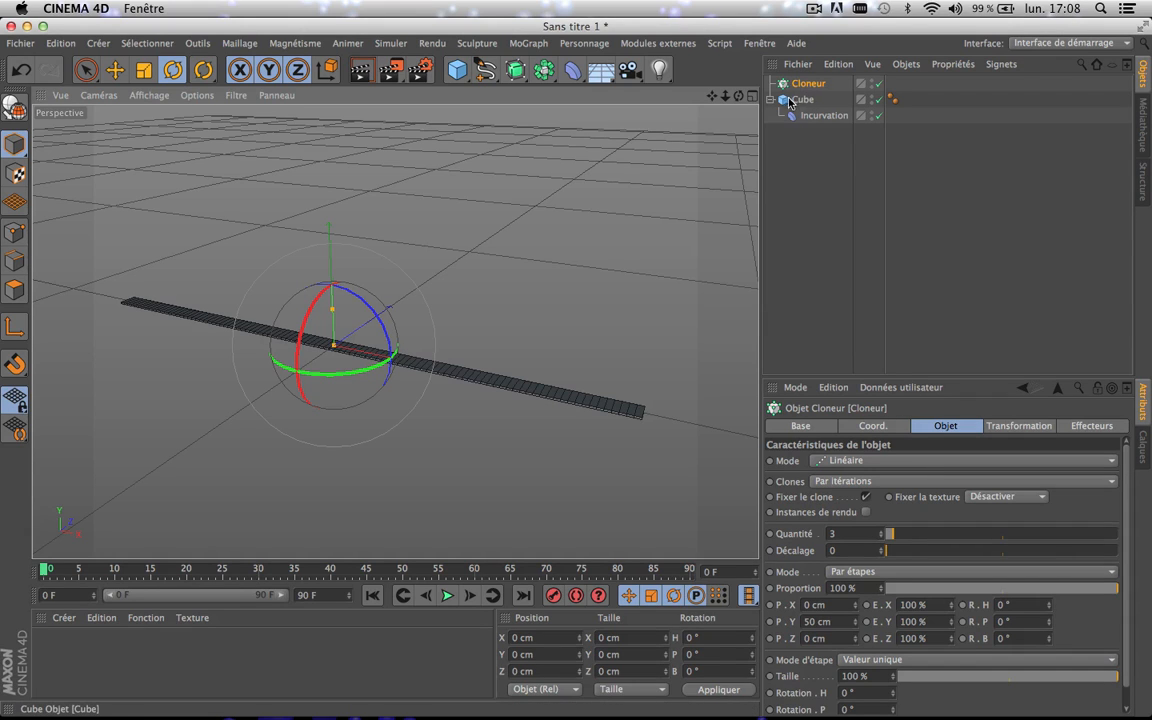
mouse_move(795, 101)
mouse_down()
mouse_move(810, 112)
mouse_move(810, 87)
mouse_up()
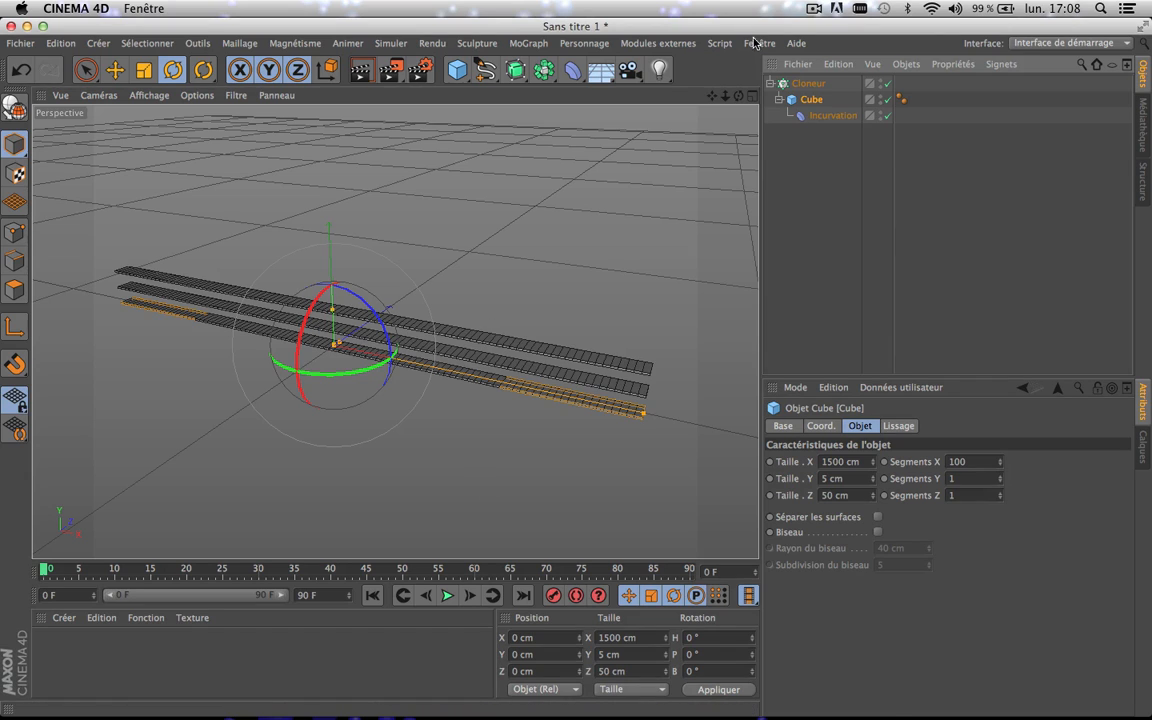
click(806, 84)
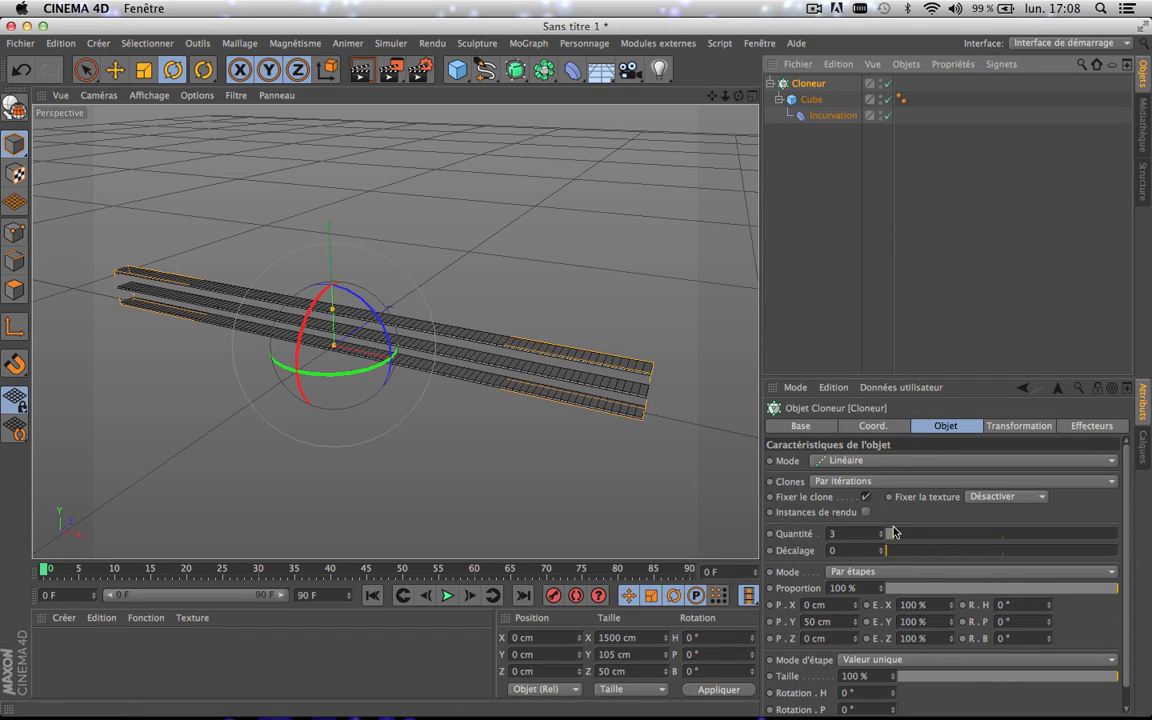
- Set the Cloneur's per-step offset to 0 cm in Y and 50 cm in Z so the strips lie side by side
mouse_move(879, 537)
mouse_down()
mouse_move(910, 533)
mouse_move(880, 537)
mouse_up()
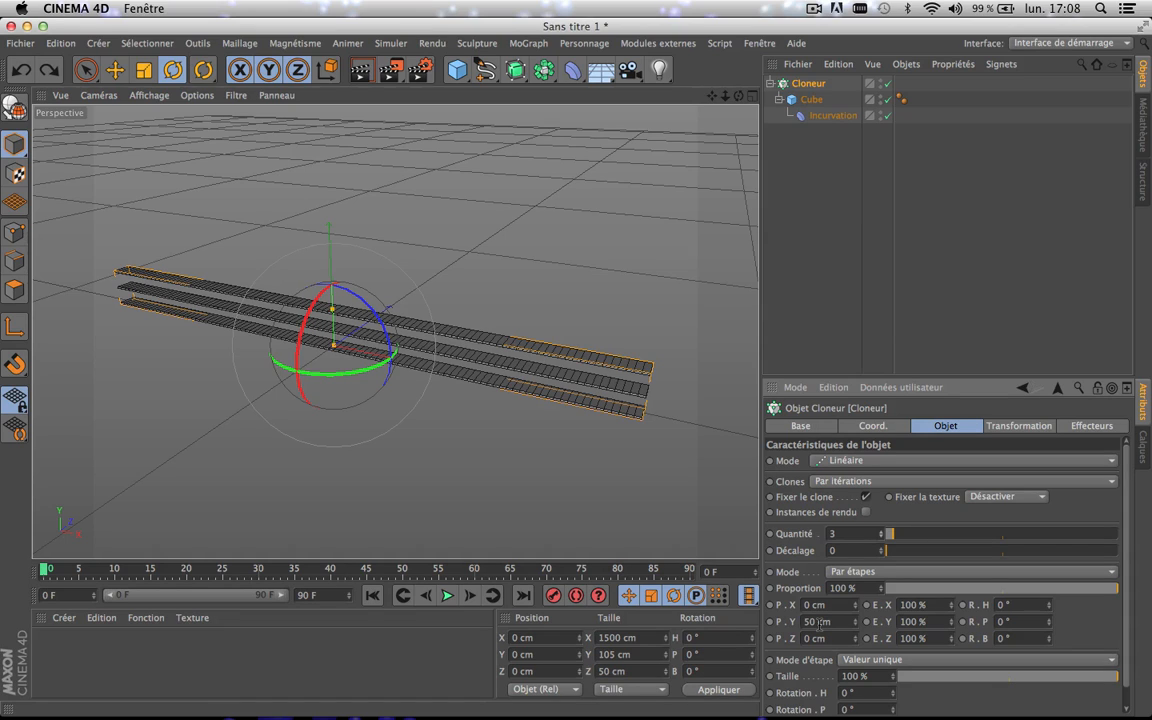
double_click(819, 621)
text(0)
key(Return)
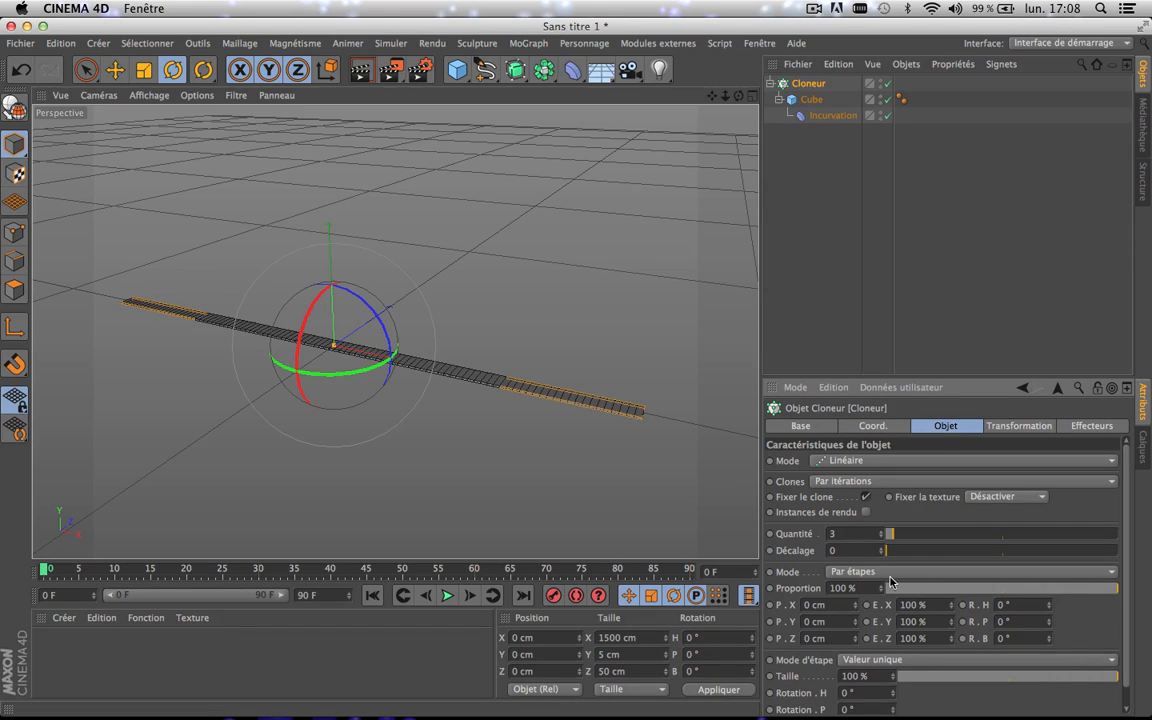
double_click(824, 637)
text(50)
key(Return)
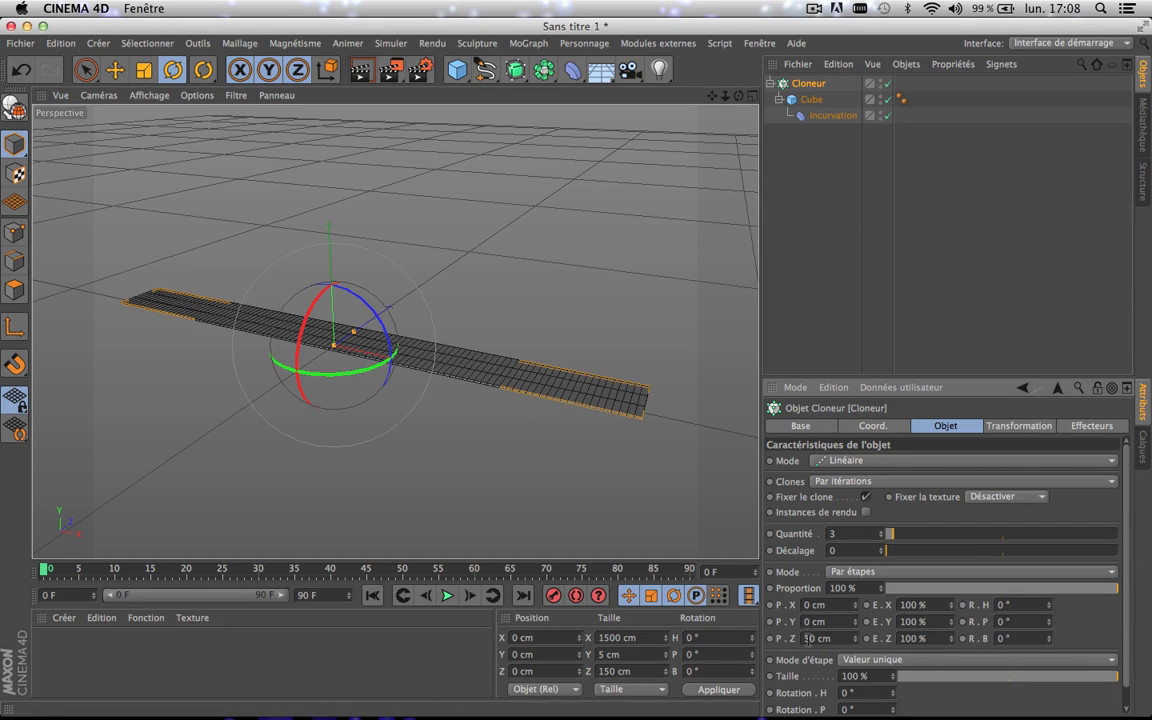
scroll(512, 372, up, 2)
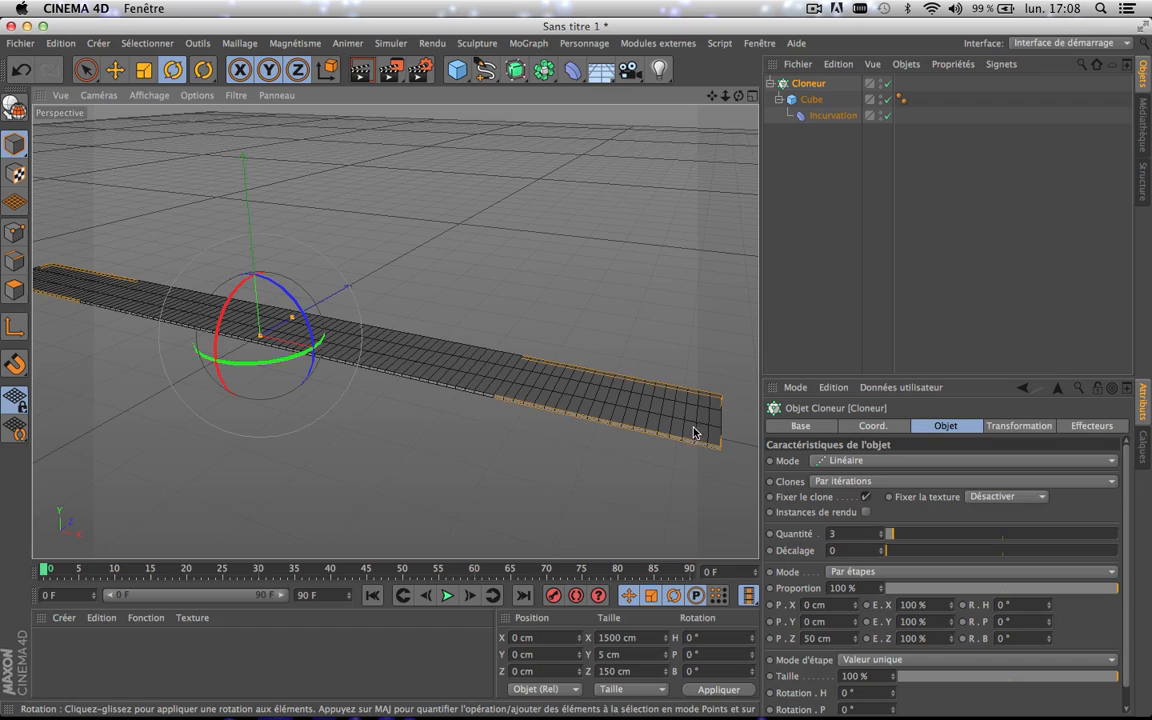
scroll(419, 373, up, 2)
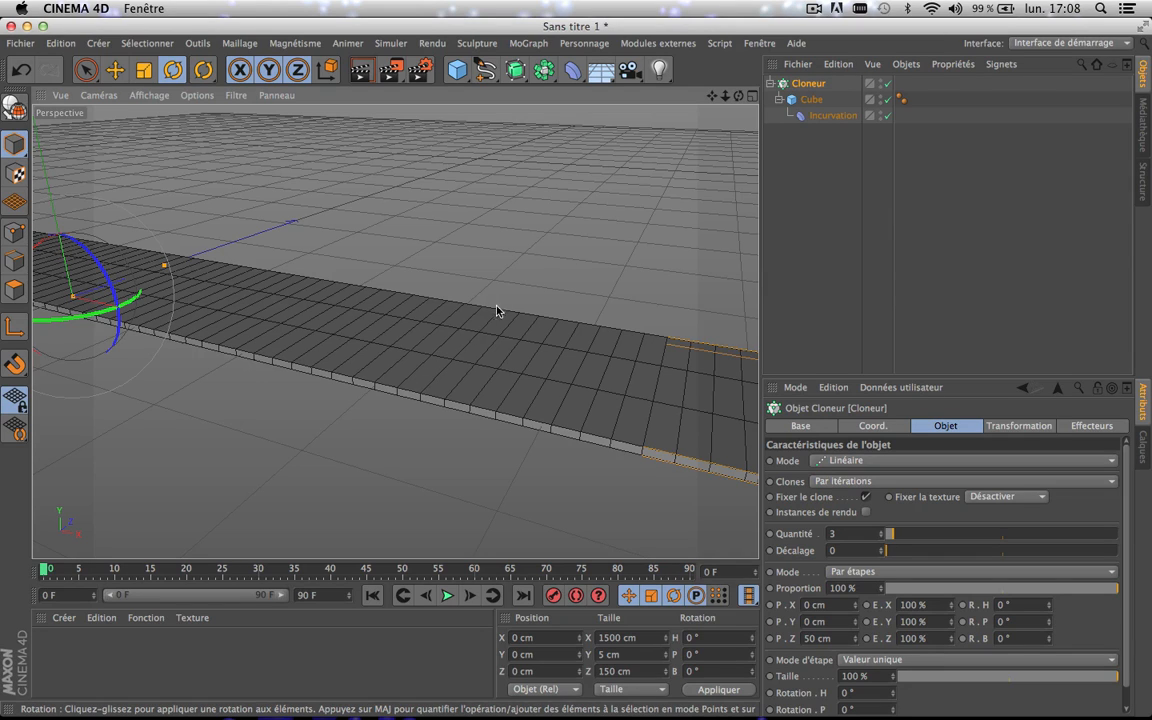
- Increase the Cloneur's quantity so the adjoining strips form a wide flat rectangular sheet, and deselect the Cloneur
double_click(845, 530)
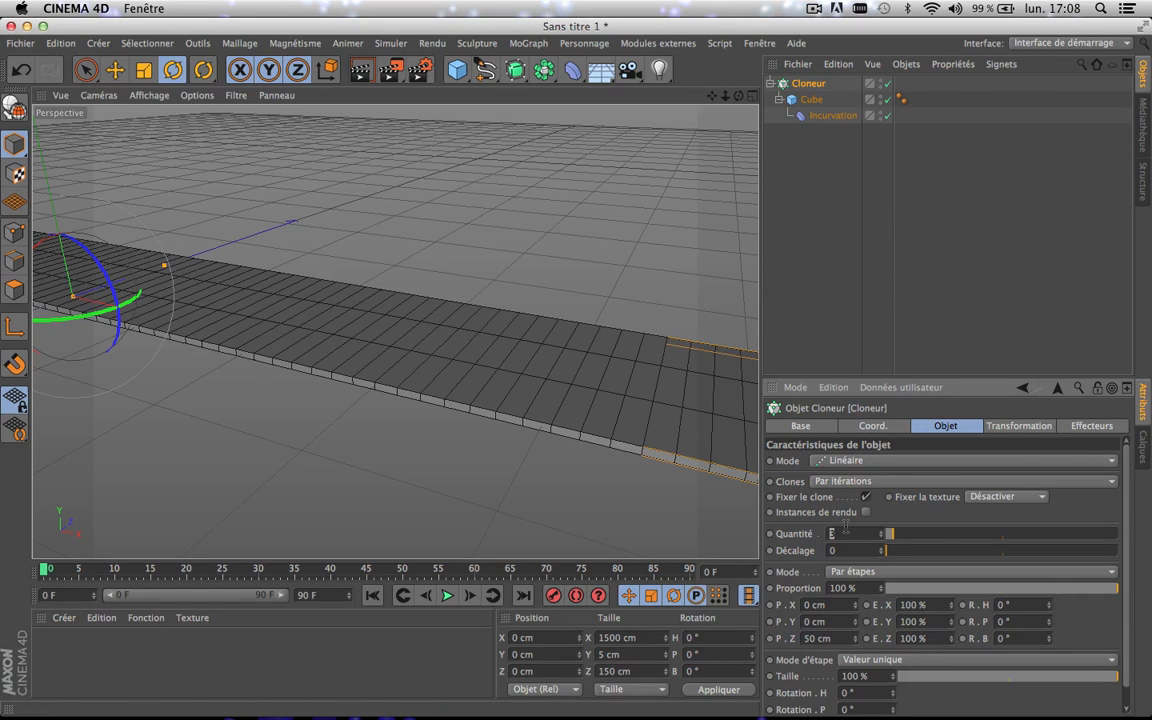
click(829, 310)
scroll(450, 393, down, 5)
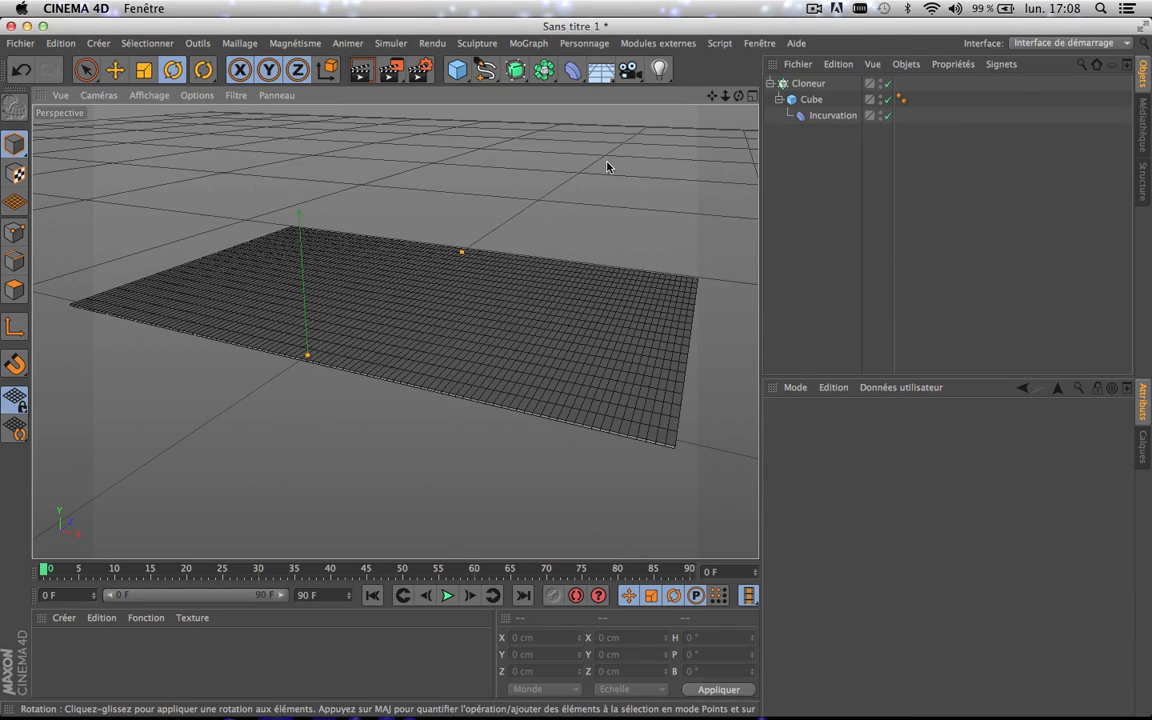
scroll(606, 166, down, 4)
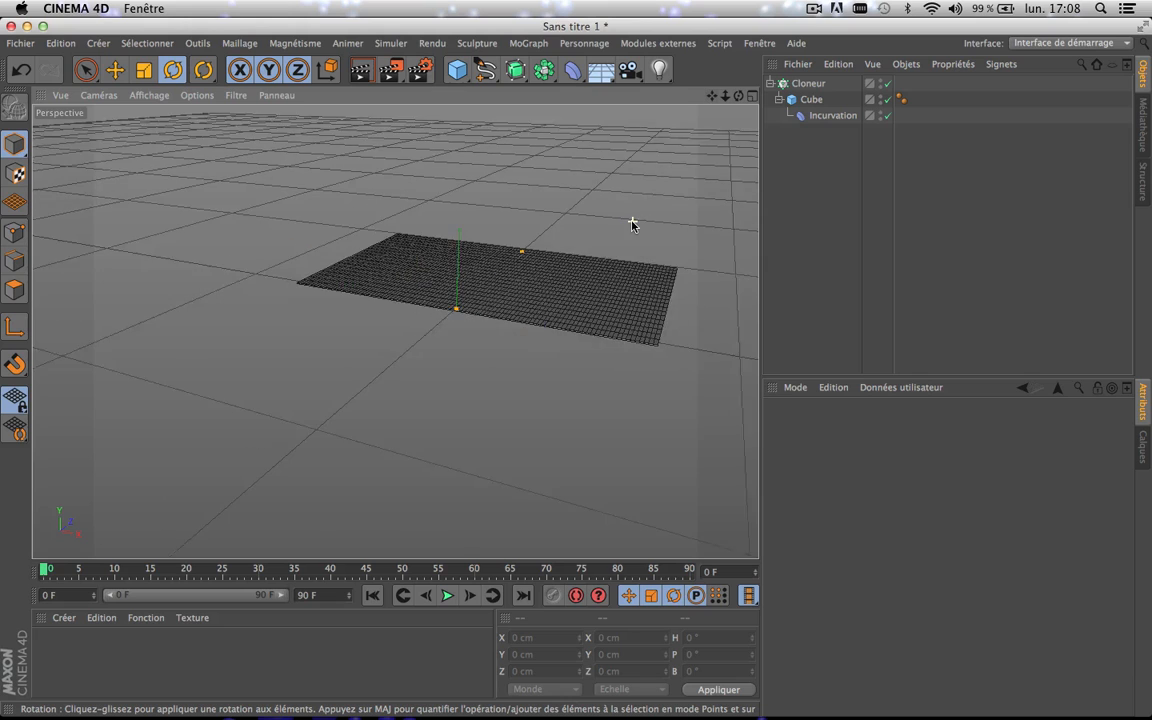
scroll(632, 222, up, 2)
drag(738, 95, 780, 97)
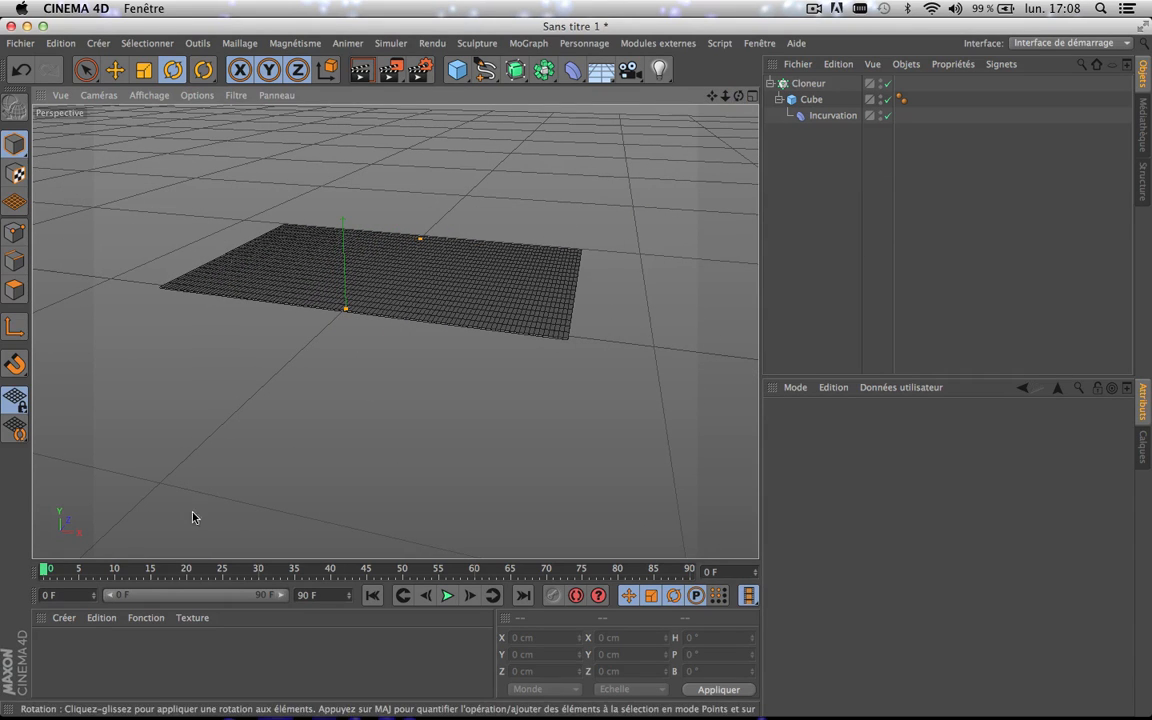
drag(95, 568, 30, 566)
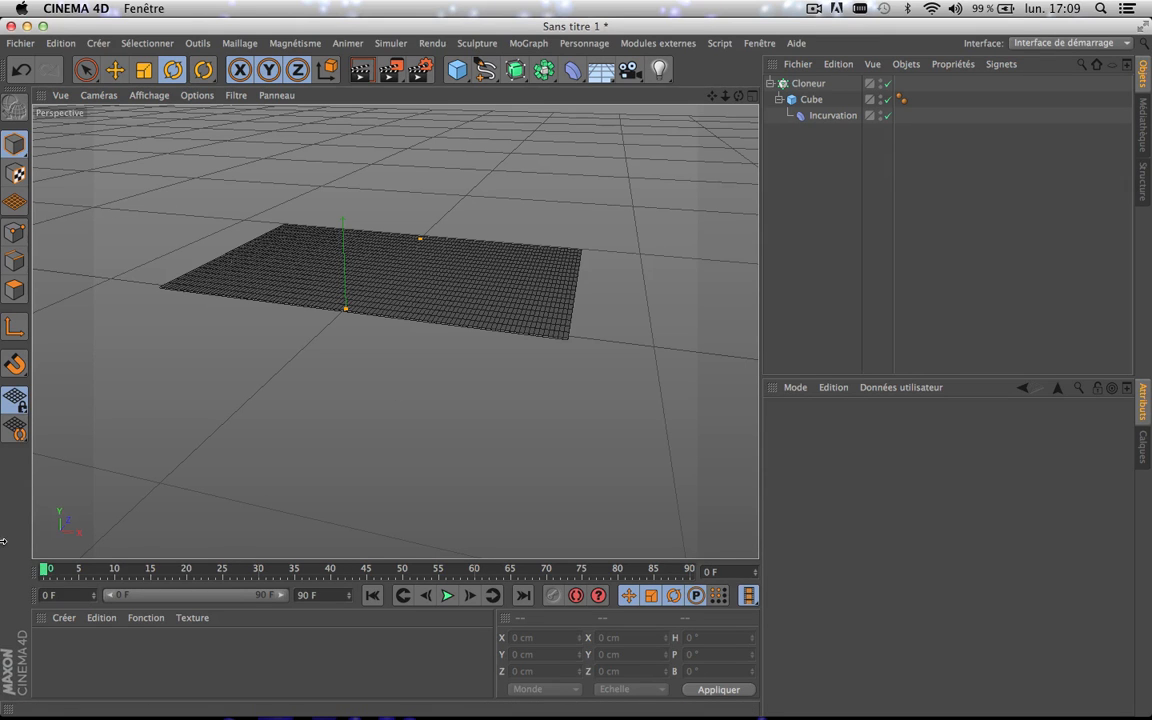
scroll(393, 206, up, 5)
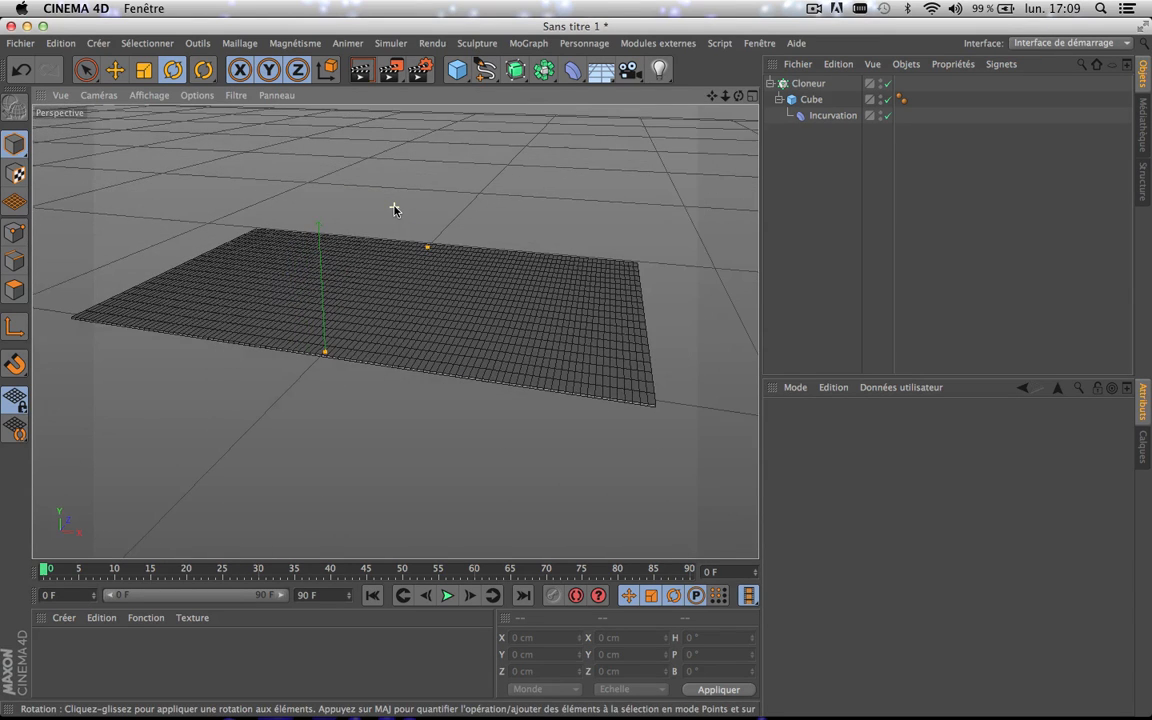
drag(711, 95, 703, 125)
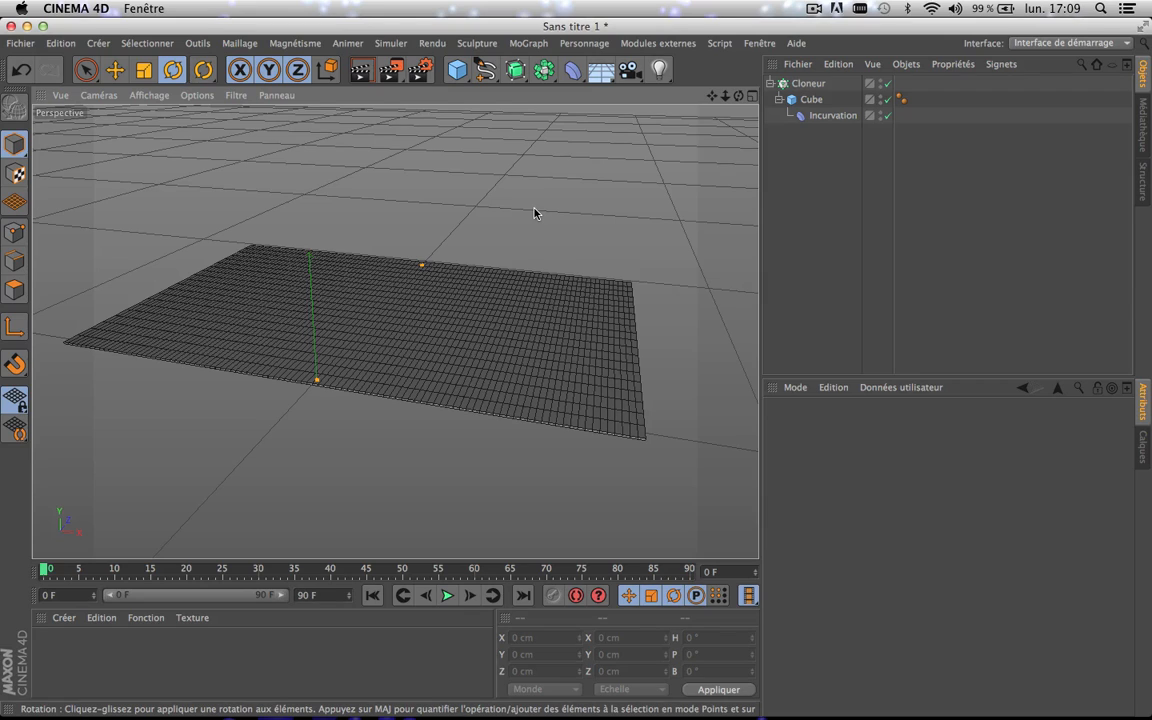
key(shift+v)
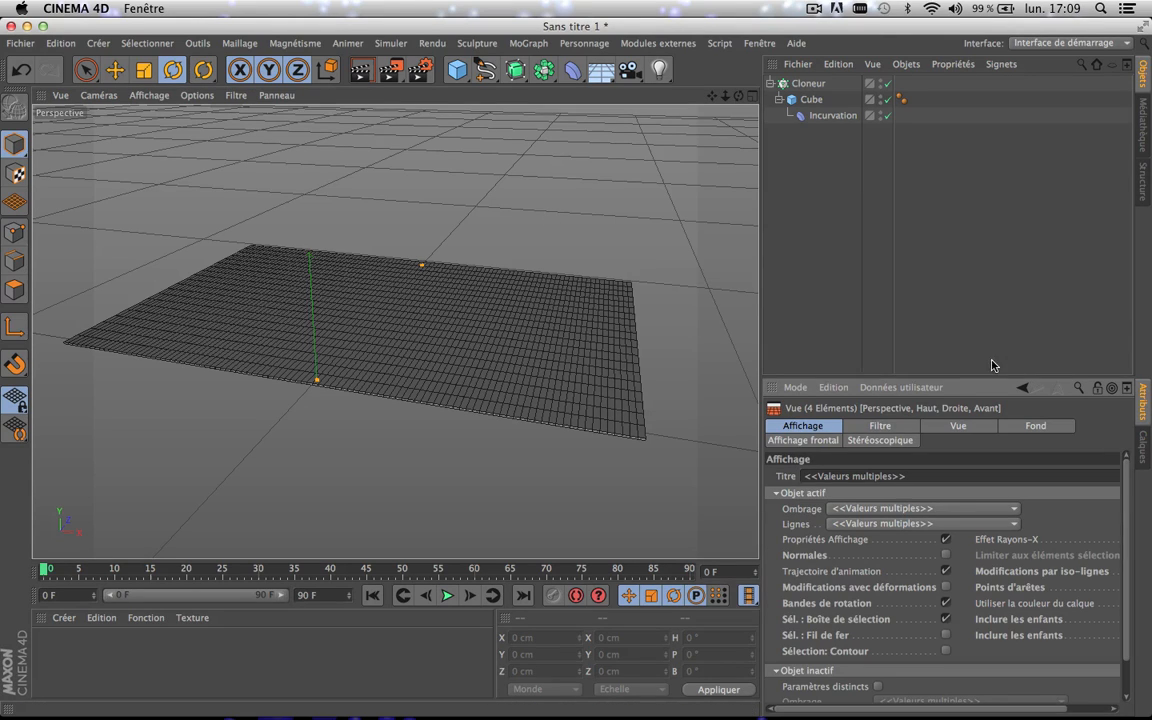
click(956, 426)
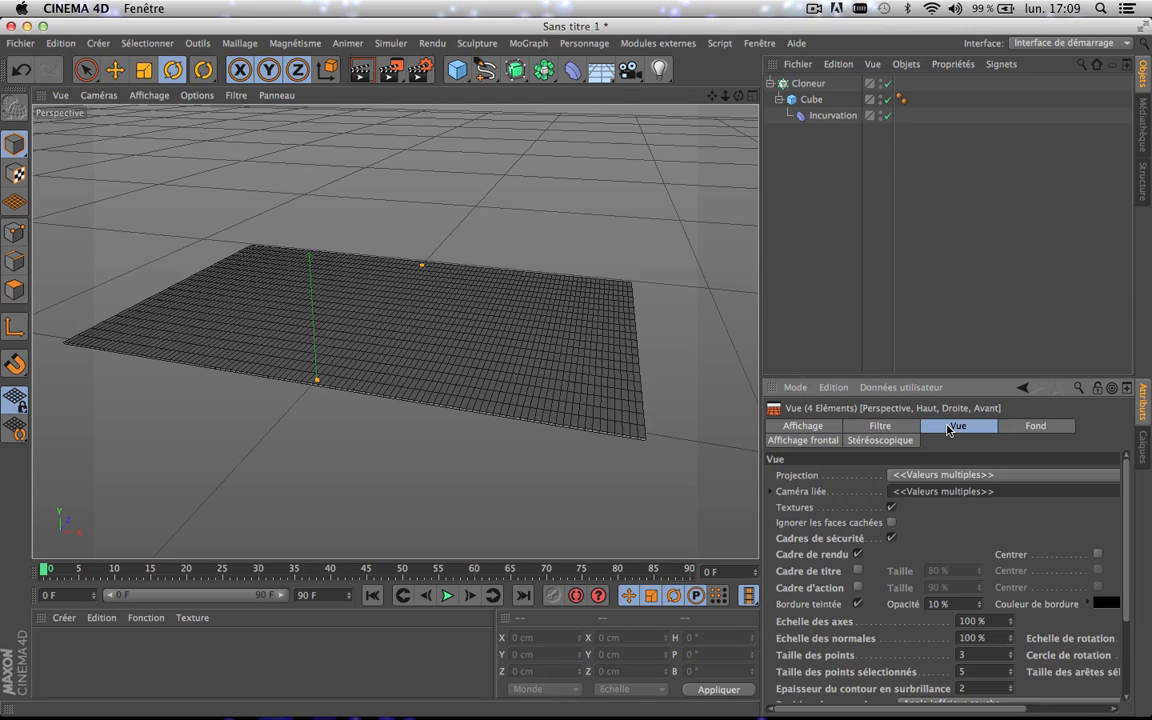
click(899, 428)
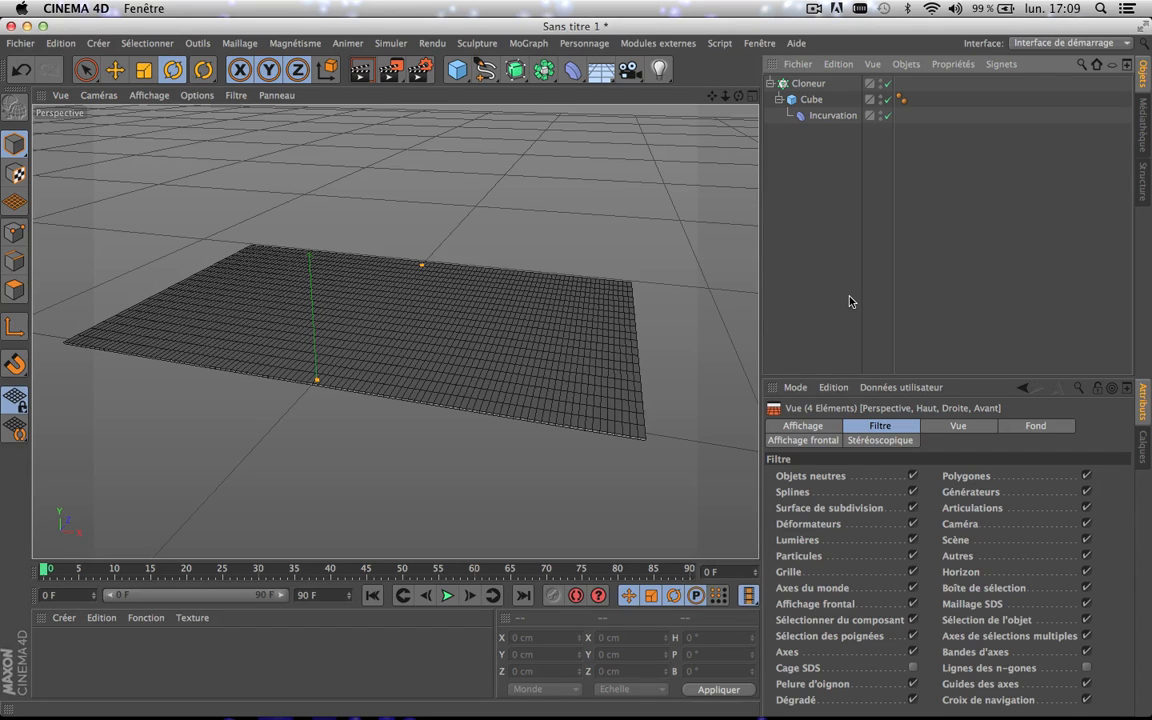
- Set the project frame rate to 24 IPS in the project settings
key(ctrl+d)
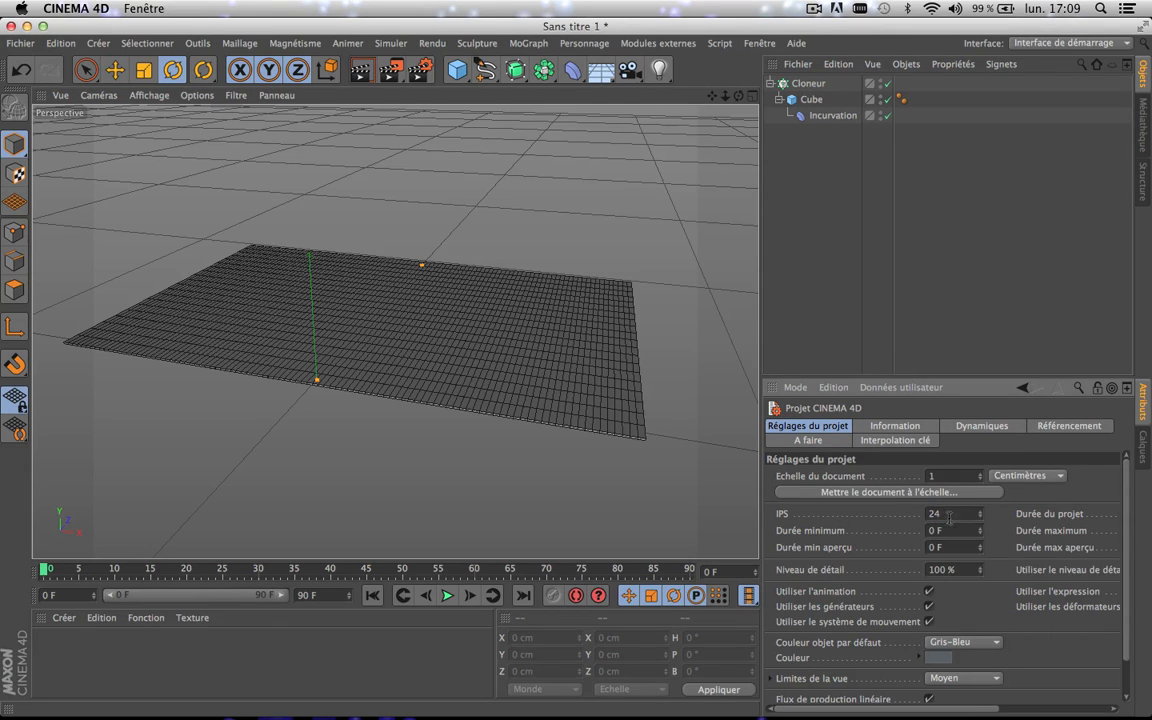
click(975, 608)
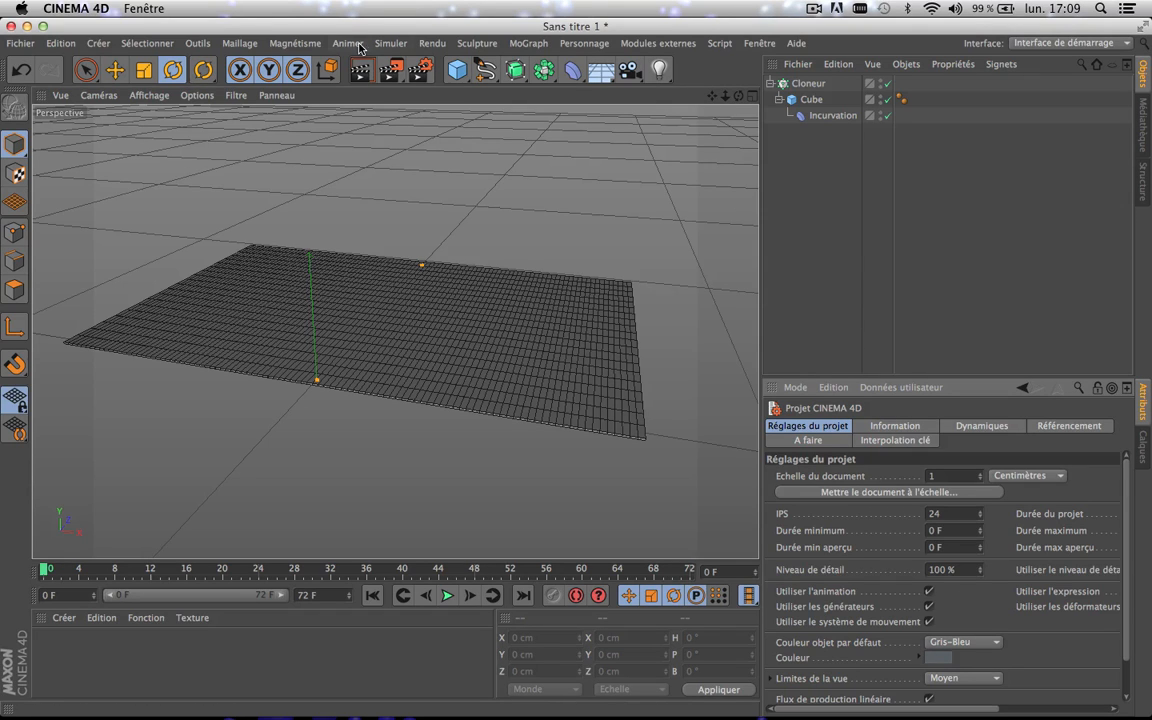
- Set the render output to 1280 x 720 pixels, starting from the 1280 x 1024 preset, with a frame rate of 24
click(421, 69)
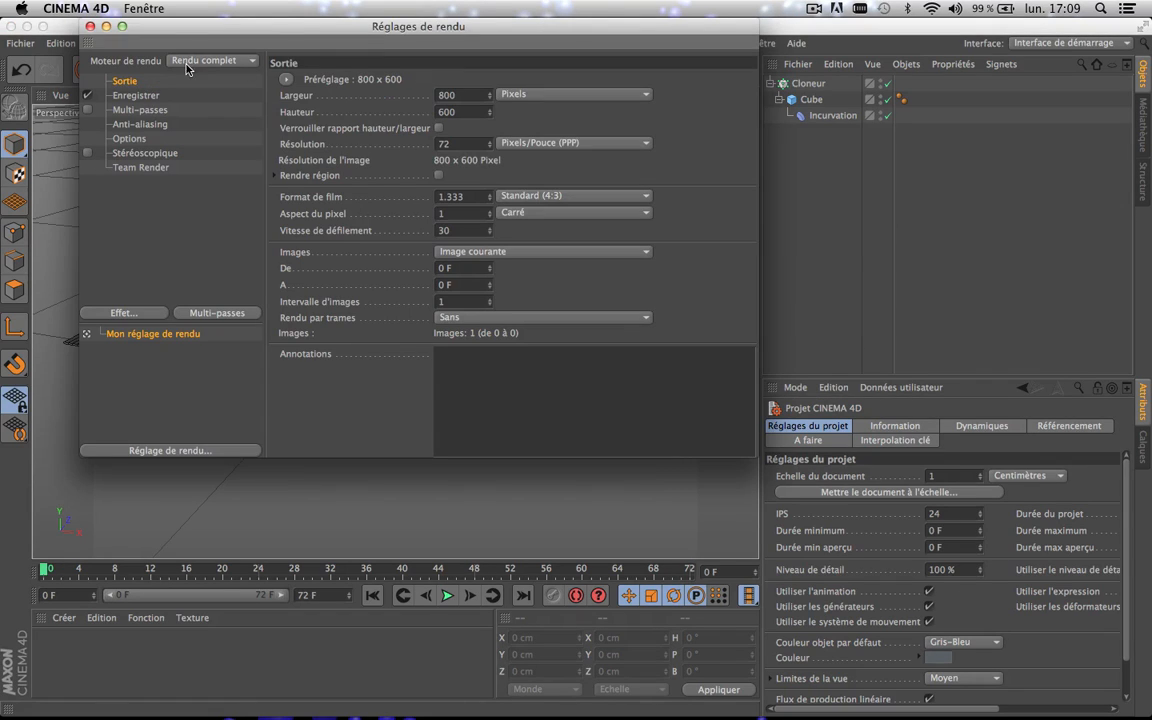
click(286, 79)
mouse_move(294, 93)
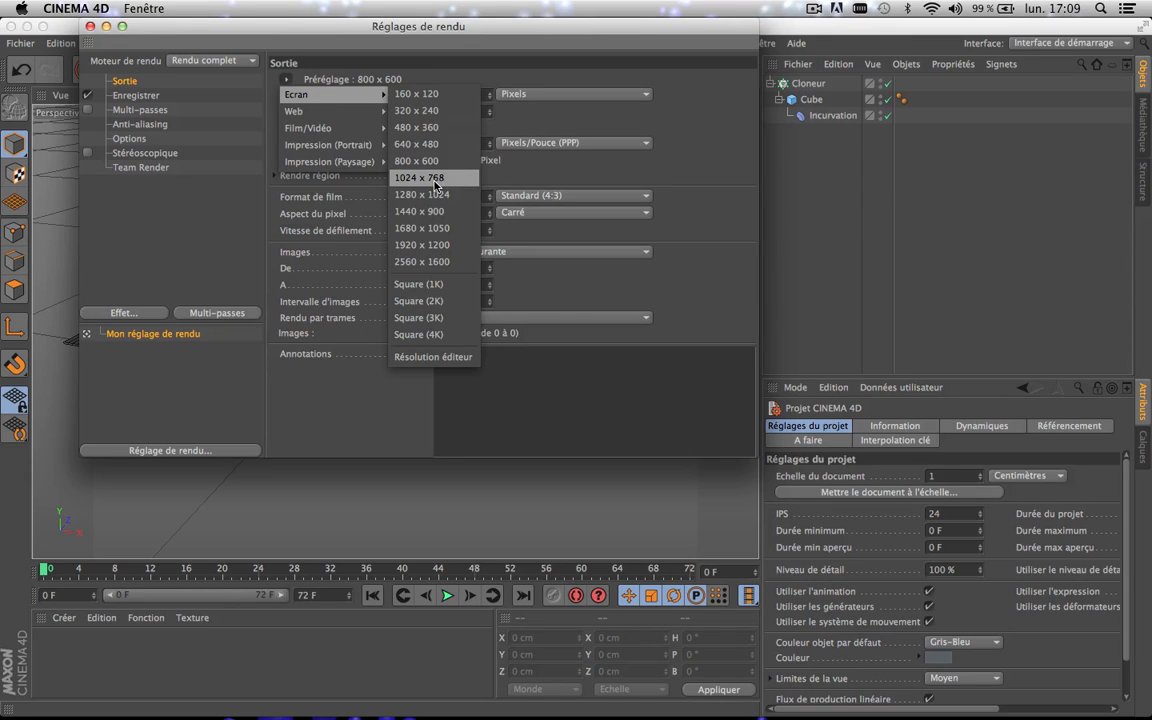
click(422, 194)
double_click(463, 112)
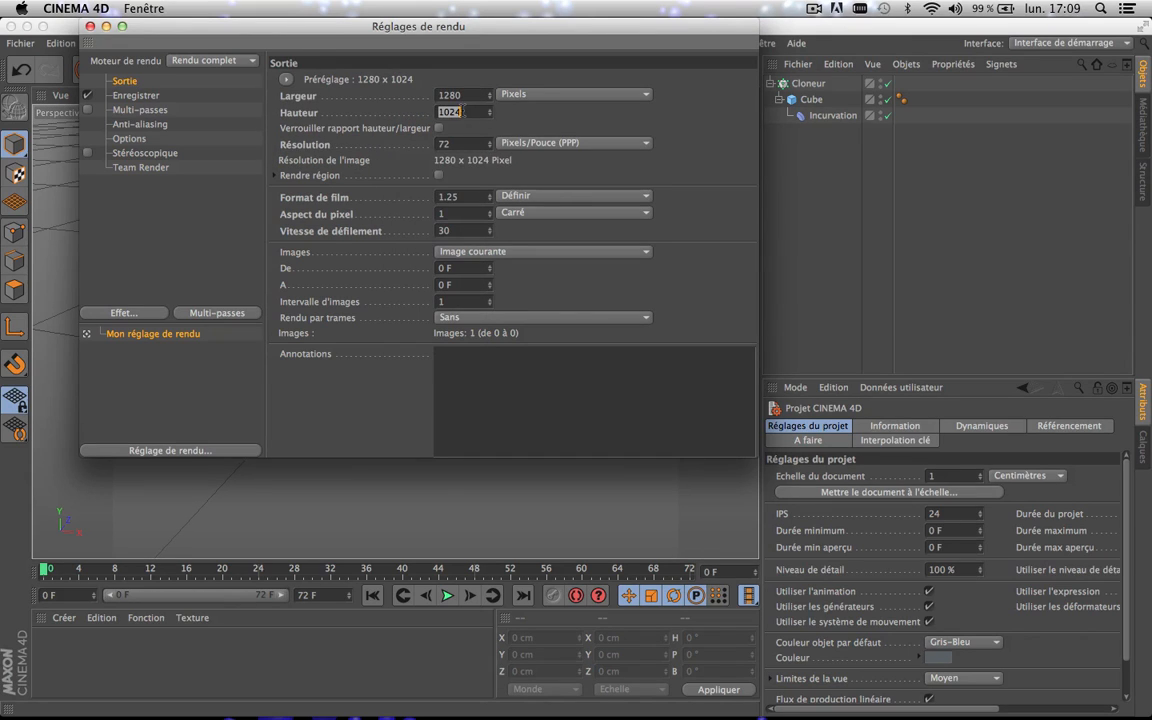
text(720)
key(Return)
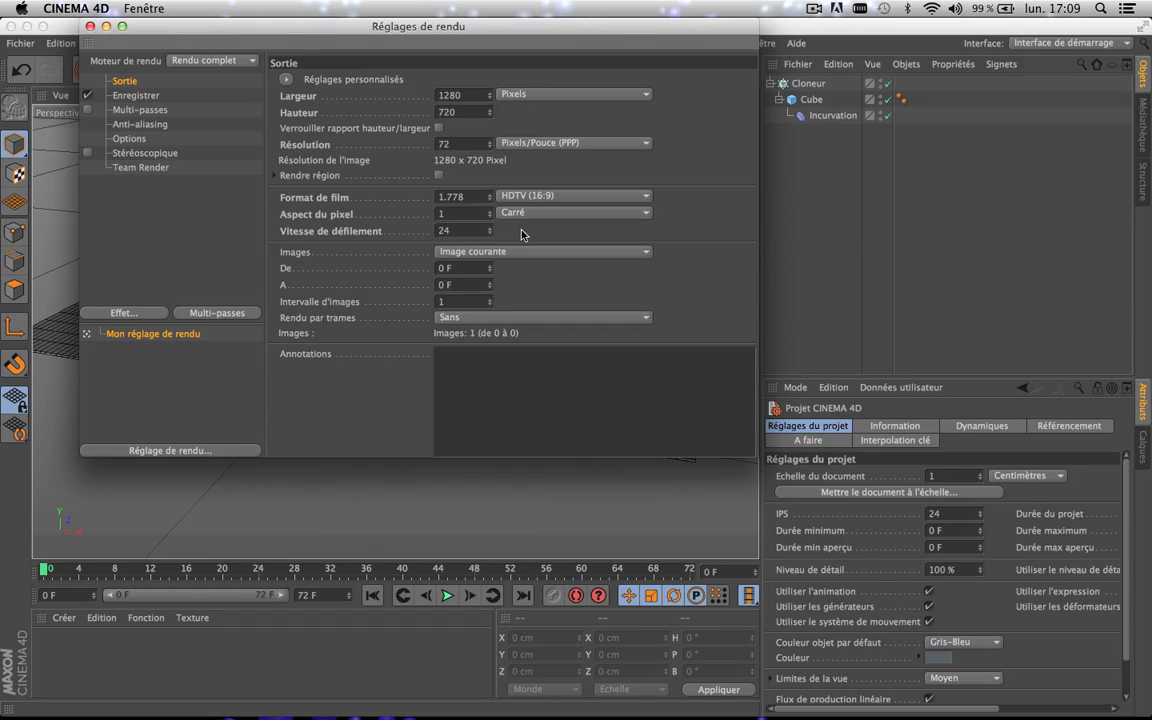
- Set the render range to all frames (Toutes les images) and close the render settings
click(505, 258)
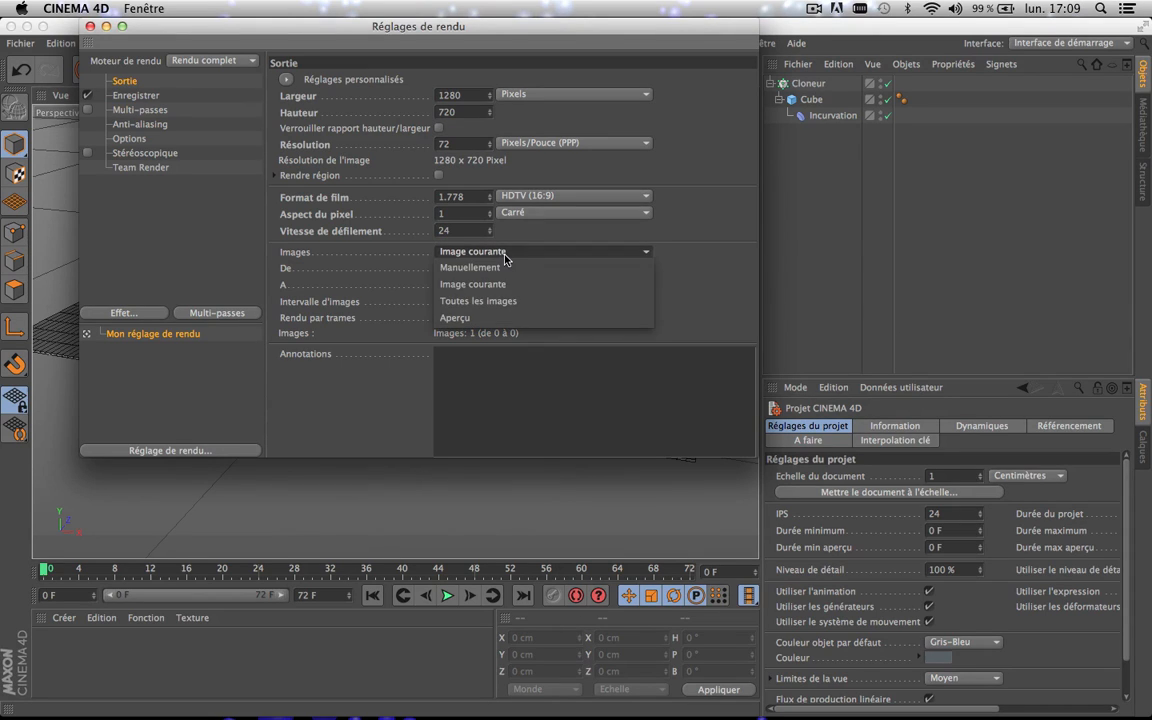
click(492, 300)
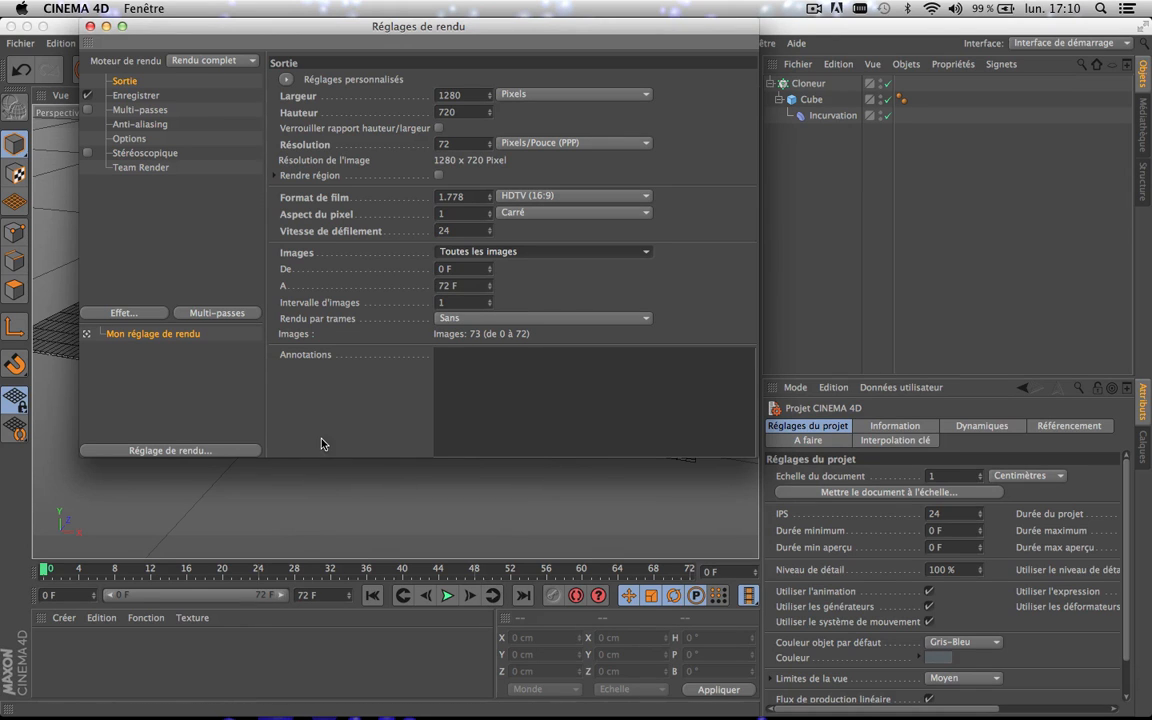
click(86, 26)
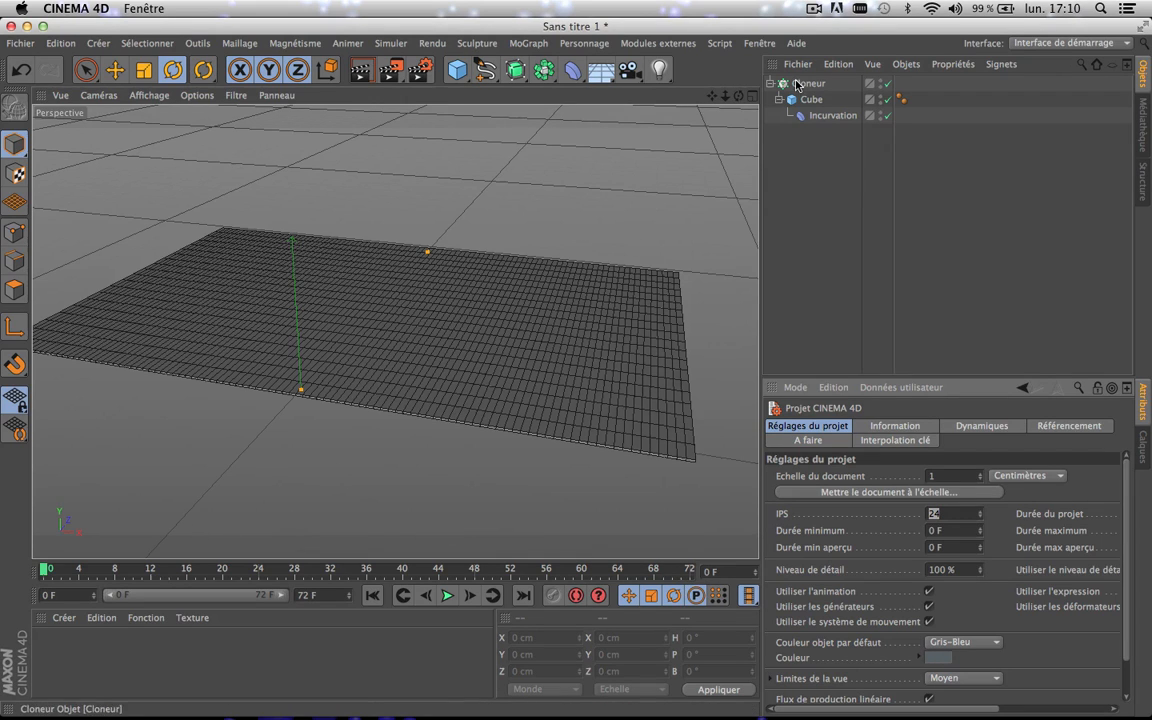
- Bend the strips with an Incurvation intensity of 345° and keyframe the intensity at frame 0
click(834, 118)
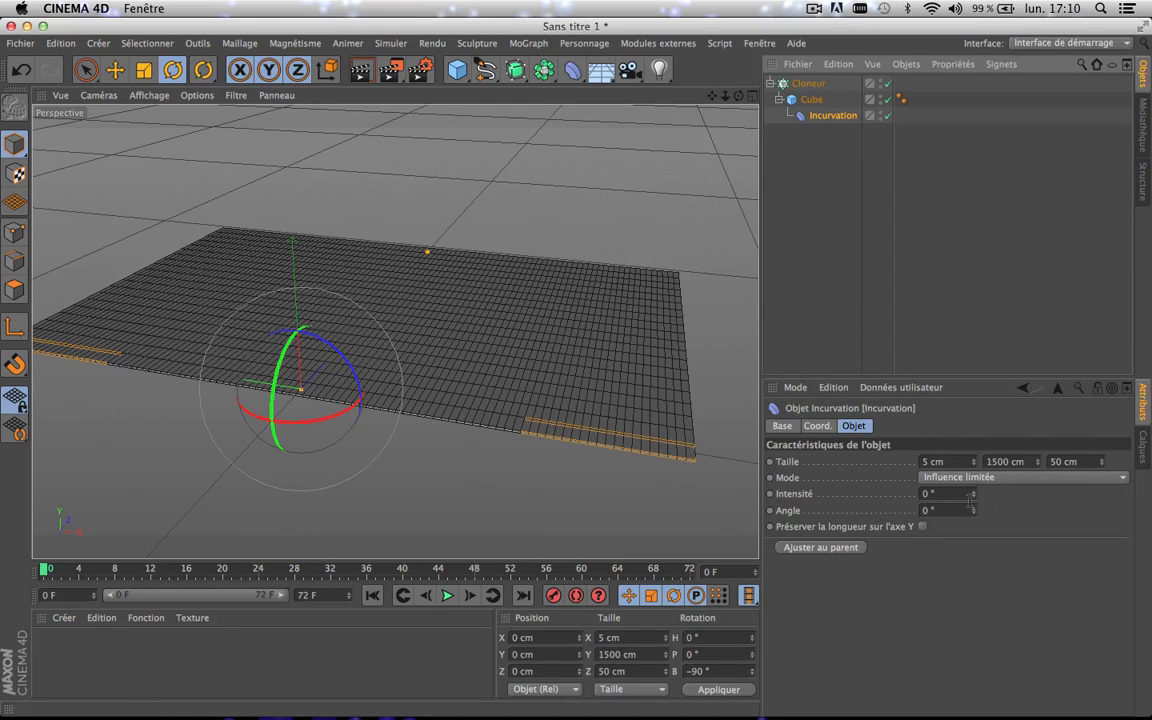
mouse_move(975, 497)
mouse_down()
mouse_move(975, 420)
mouse_move(975, 494)
mouse_up()
key(super+z)
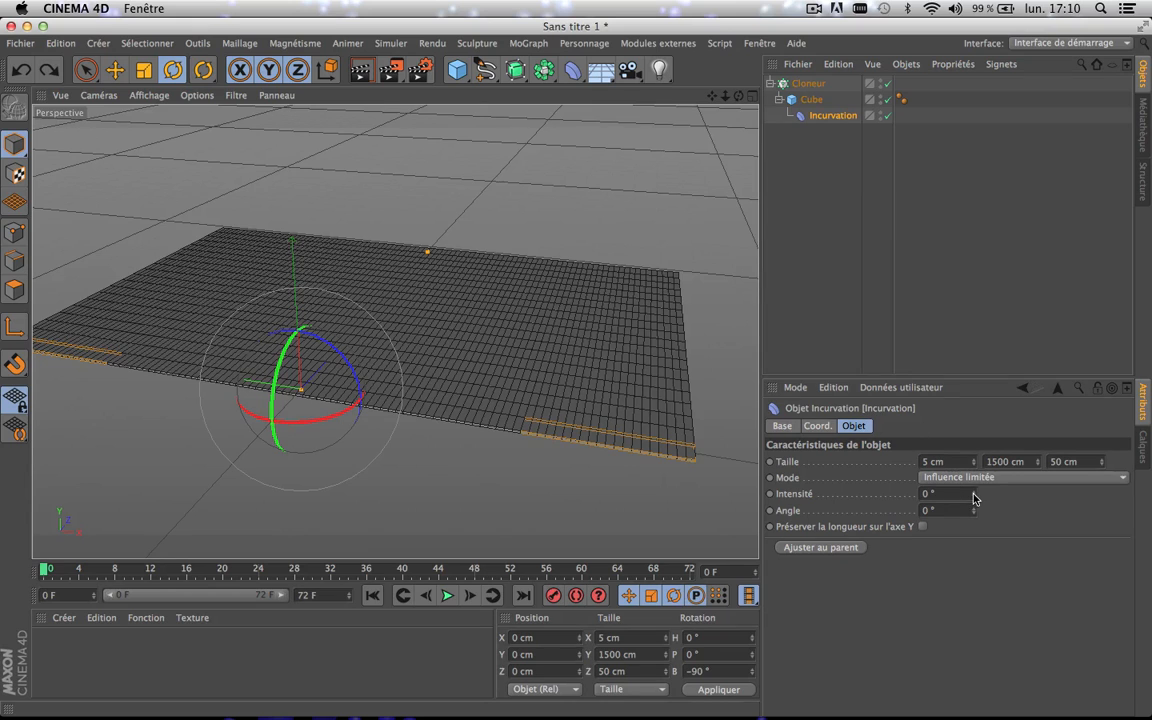
drag(971, 493, 971, 346)
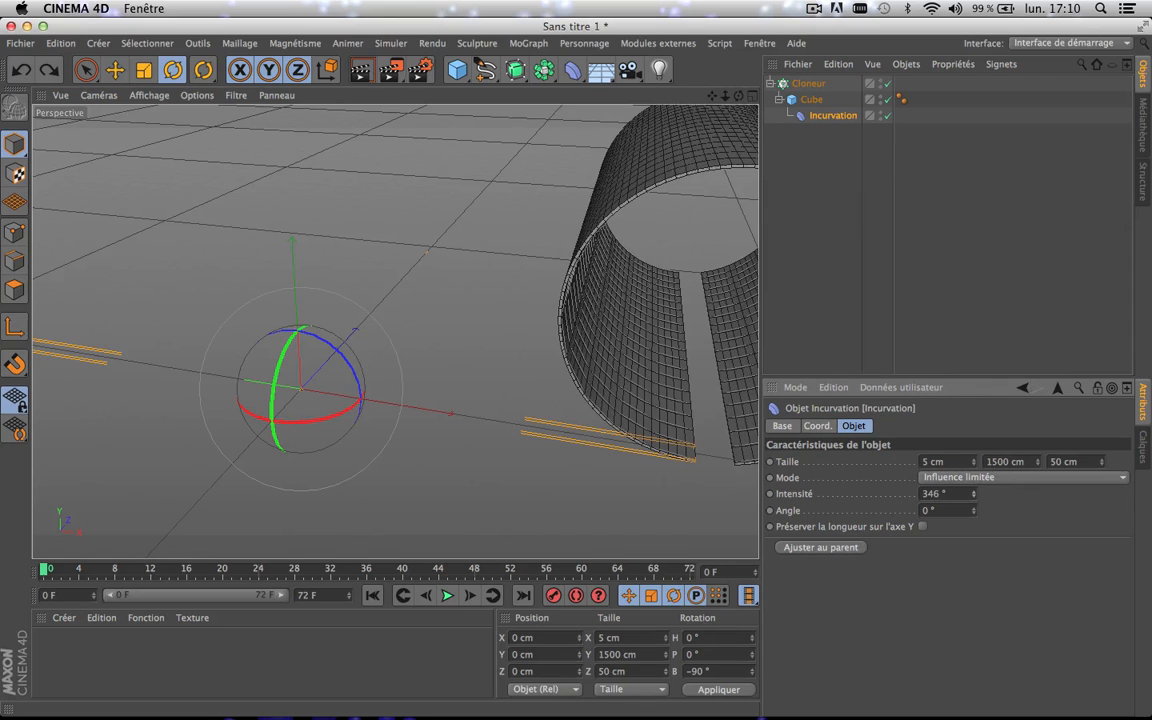
click(973, 497)
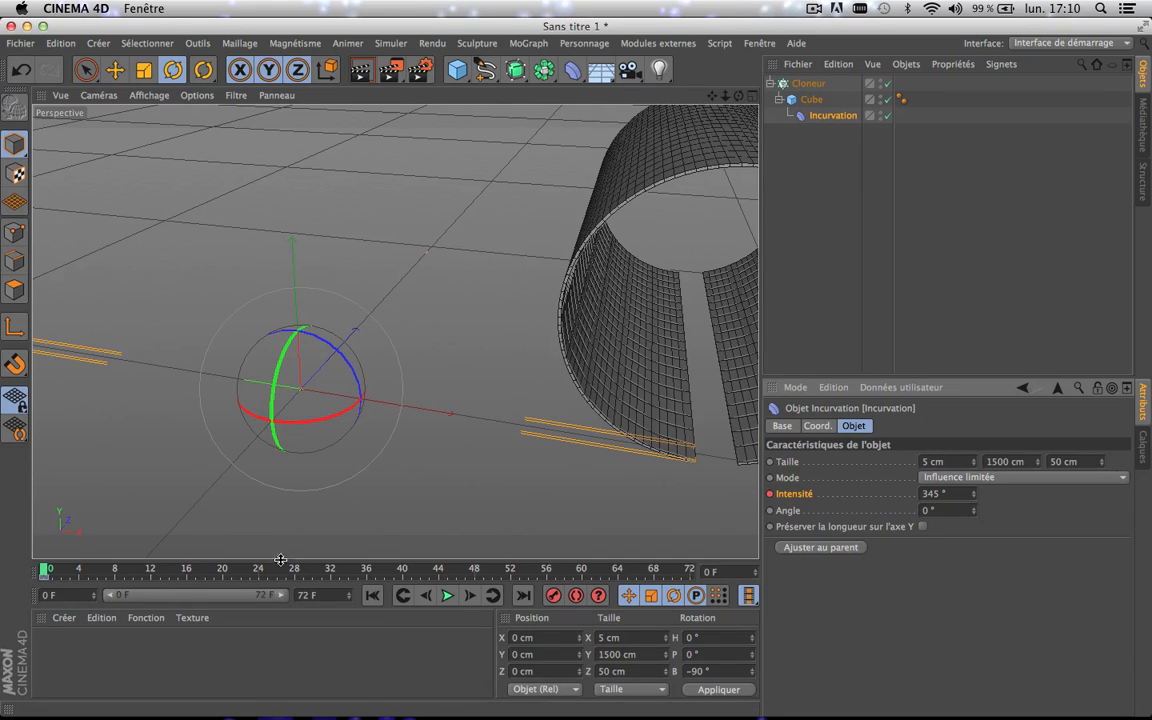
- Set the Incurvation intensity to 0° at frame 48 and keyframe it
drag(255, 571, 474, 578)
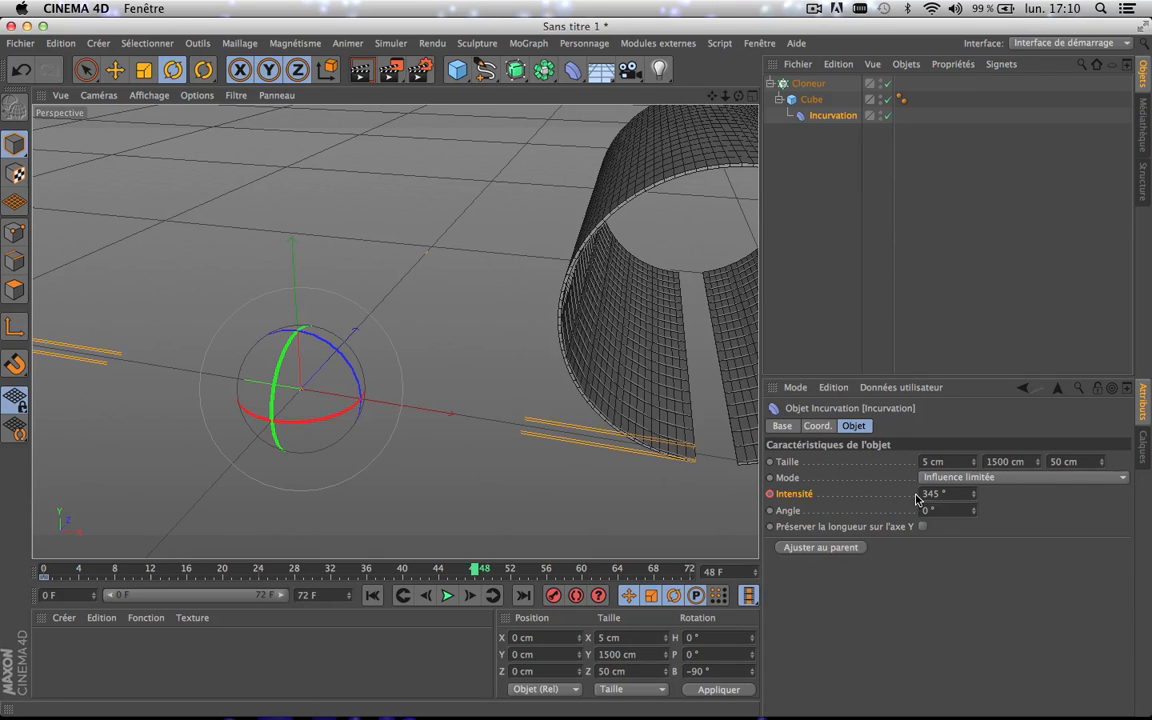
click(970, 493)
text(0)
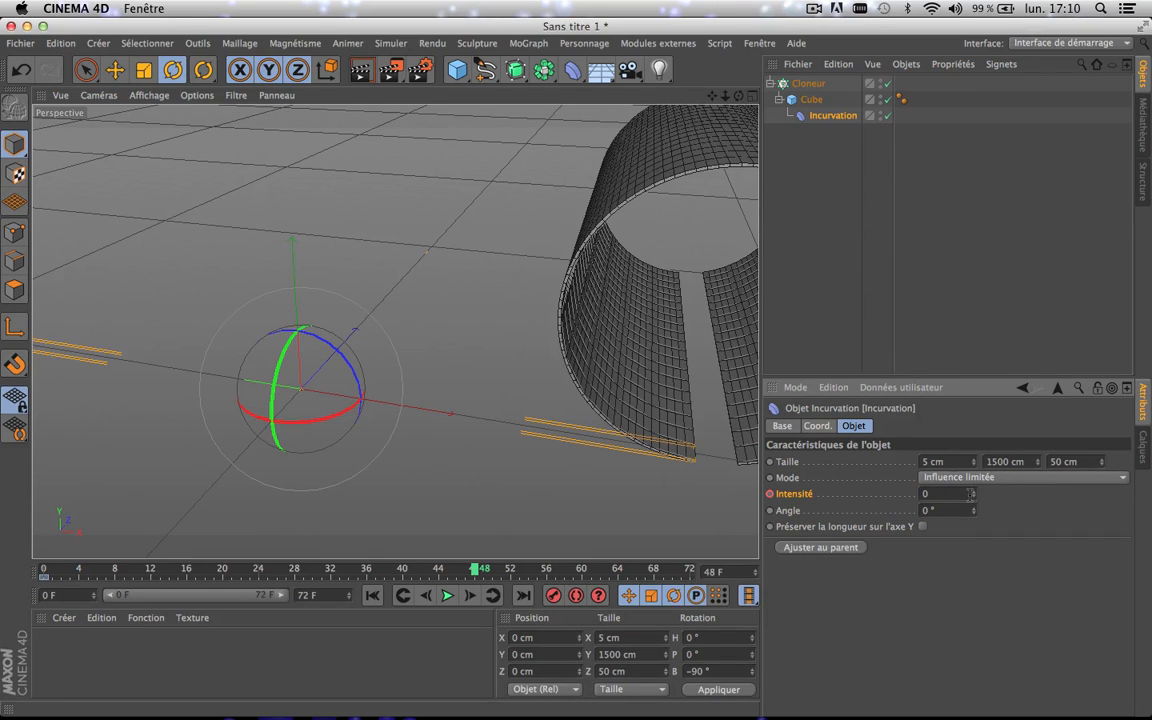
key(Return)
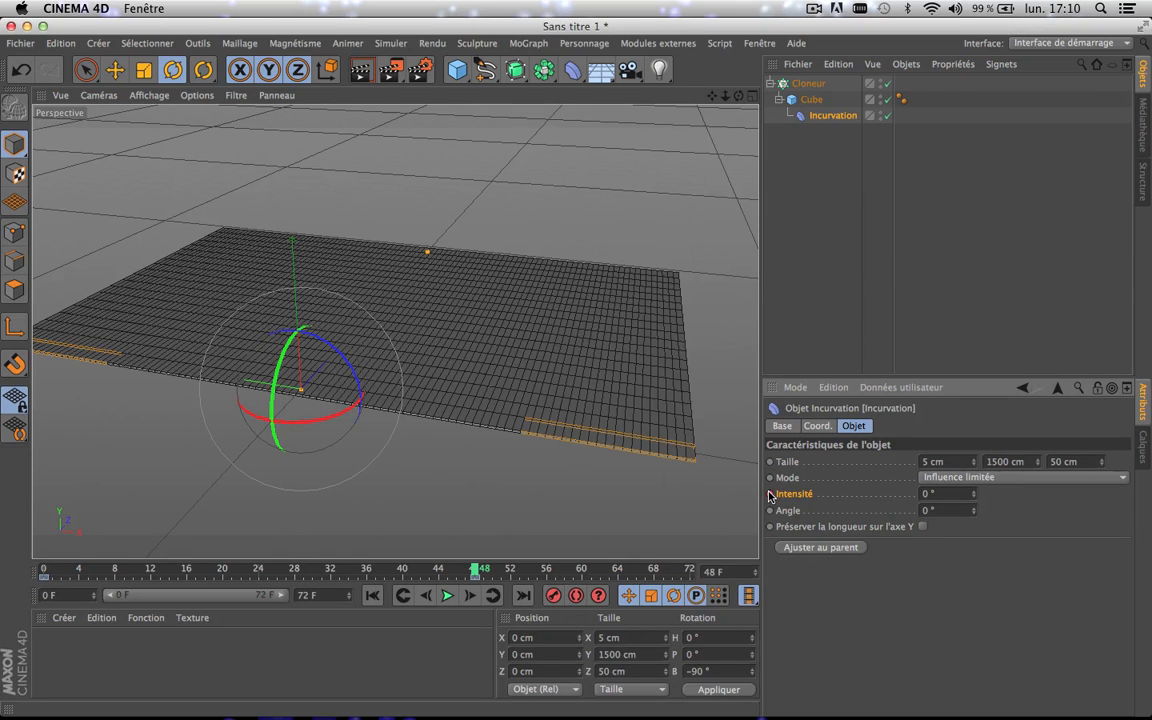
- Preview the unrolling animation by scrubbing the timeline and playing it from frame 0
click(430, 570)
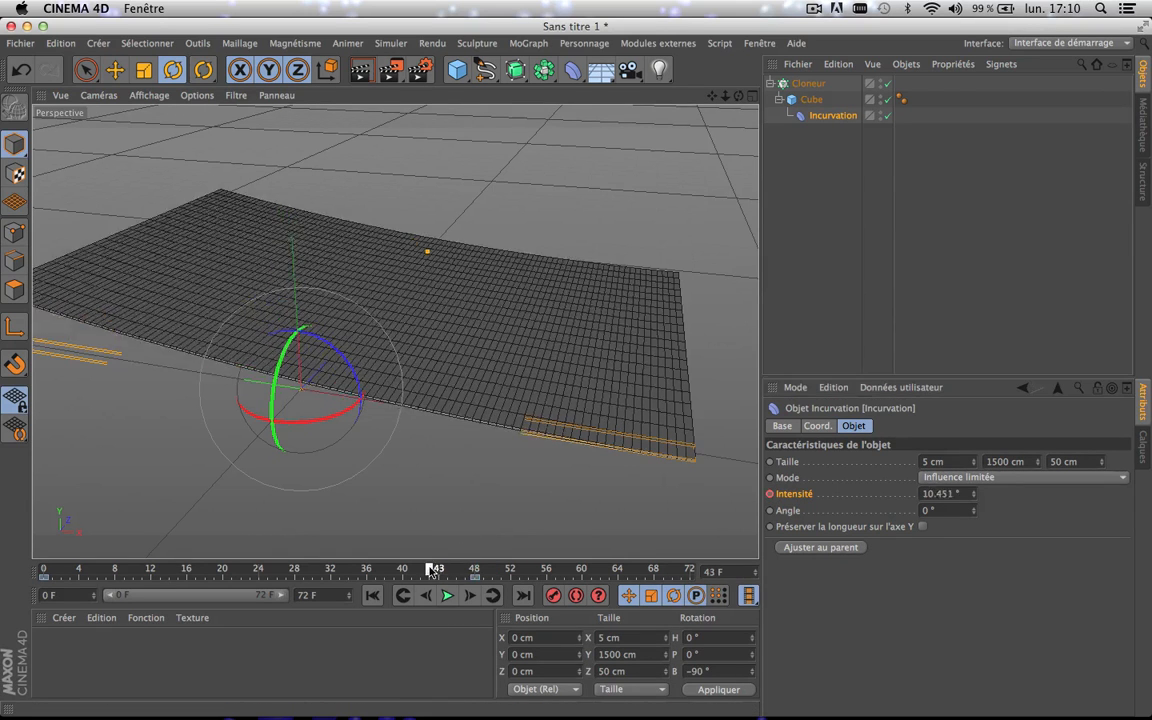
drag(430, 570, 44, 570)
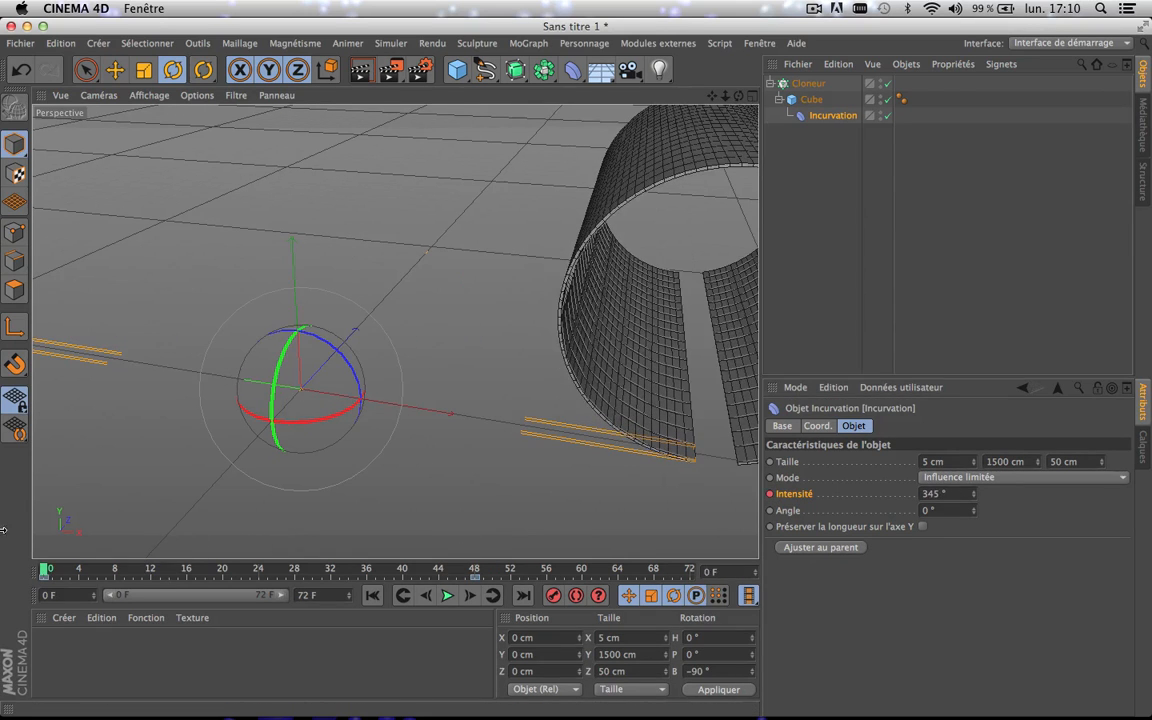
click(447, 596)
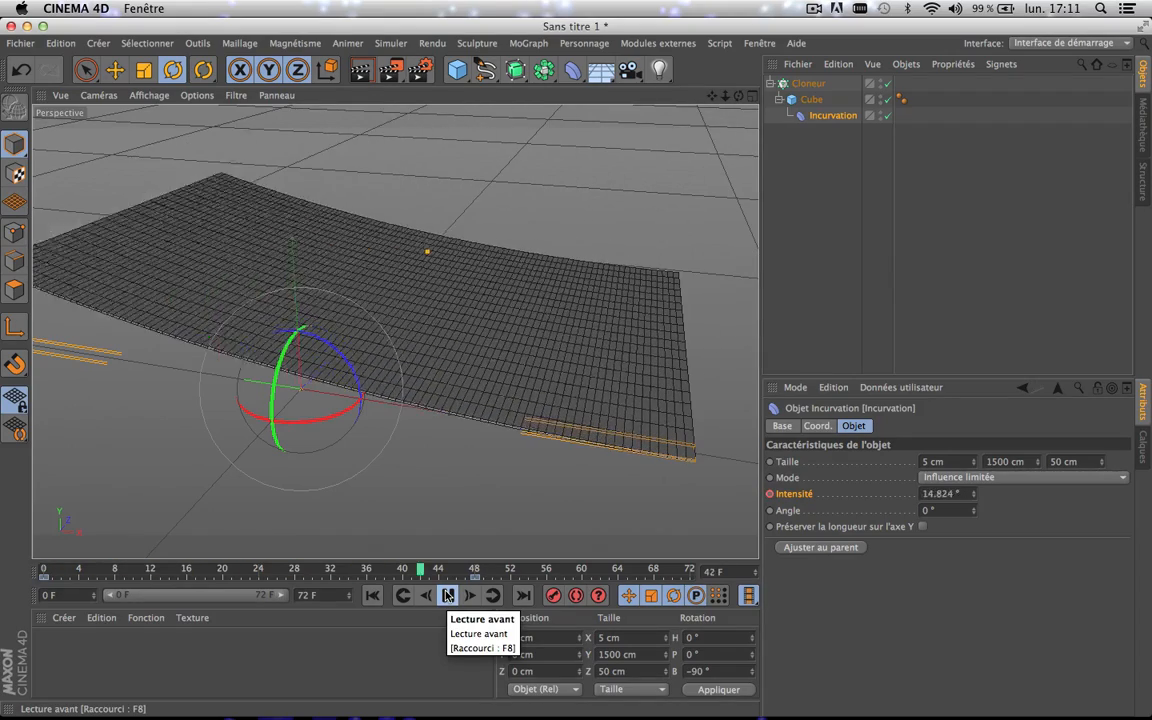
click(447, 596)
click(213, 570)
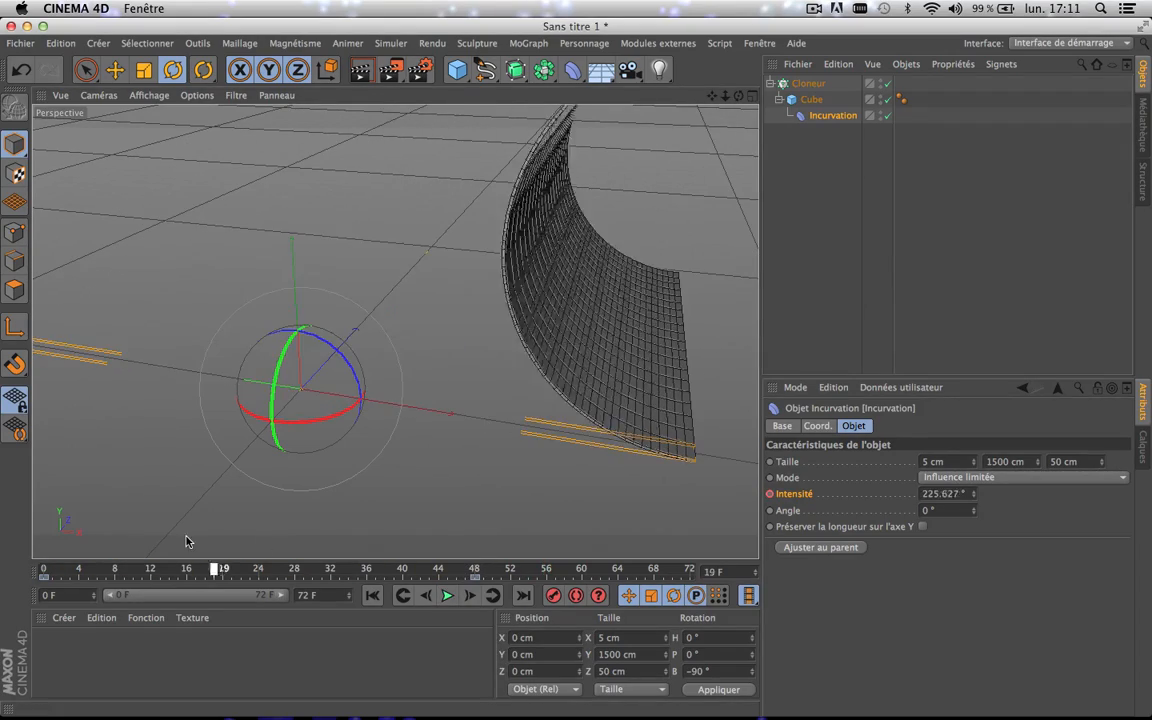
- Select the Cloneur and add a MoGraph Effecteur Etapes to it
drag(185, 541, 757, 557)
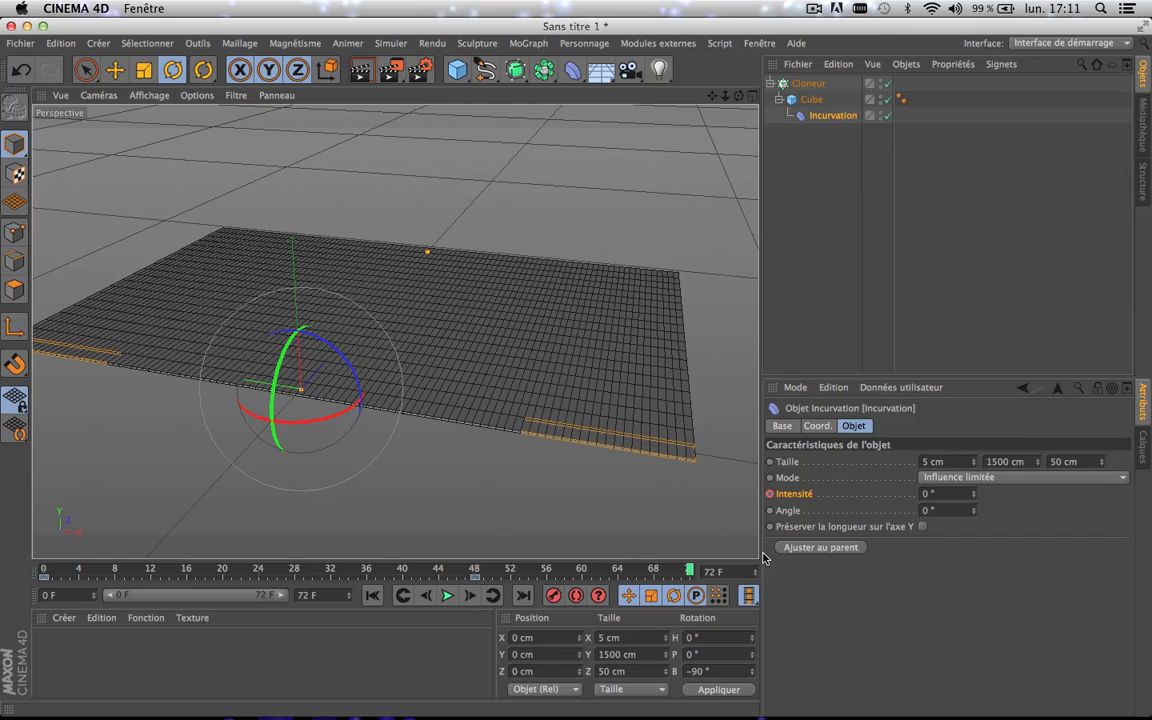
click(805, 84)
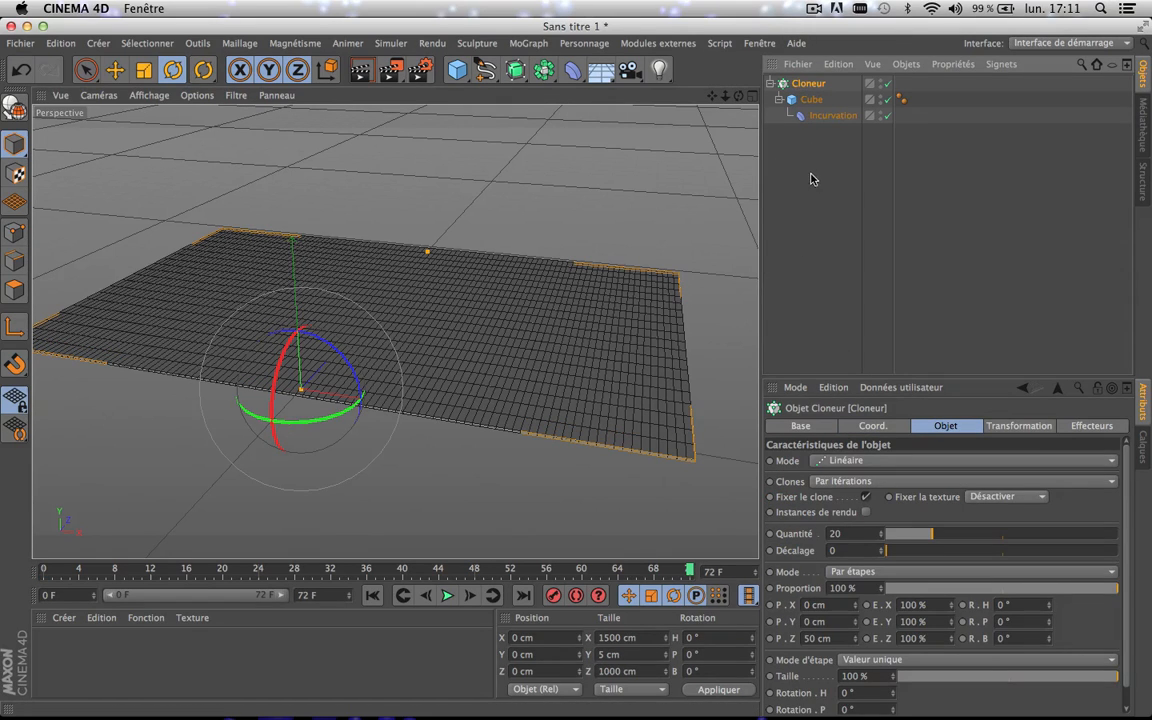
click(812, 179)
click(809, 86)
click(812, 165)
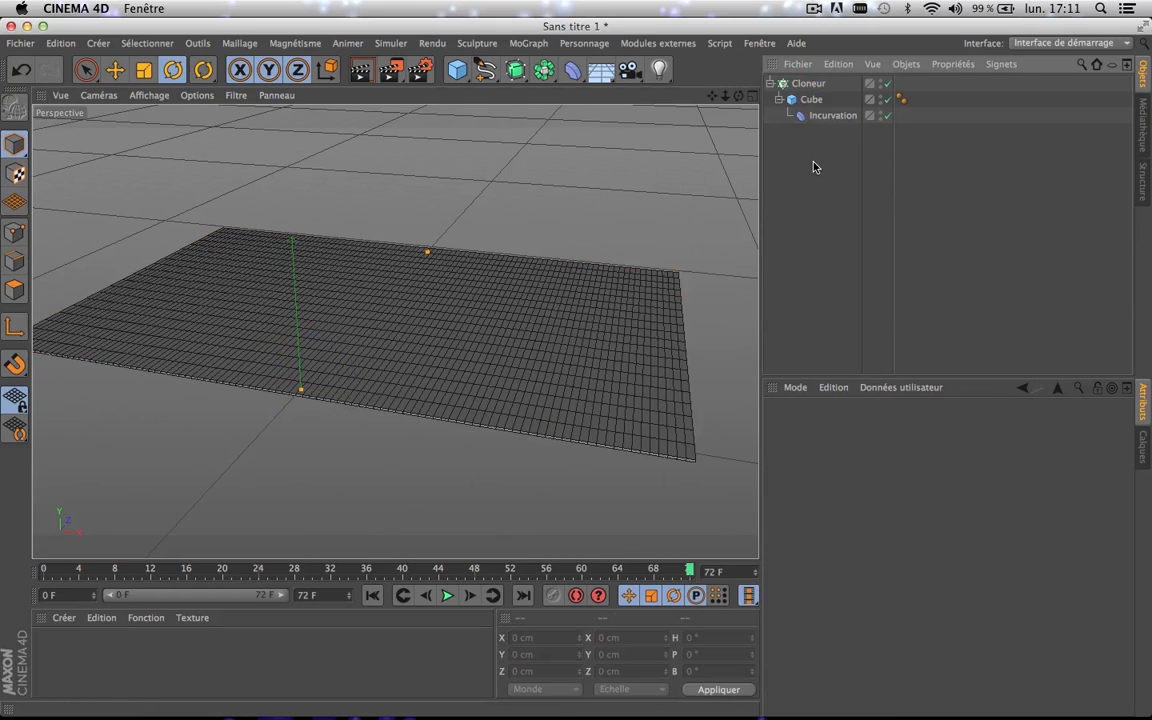
click(812, 85)
click(525, 44)
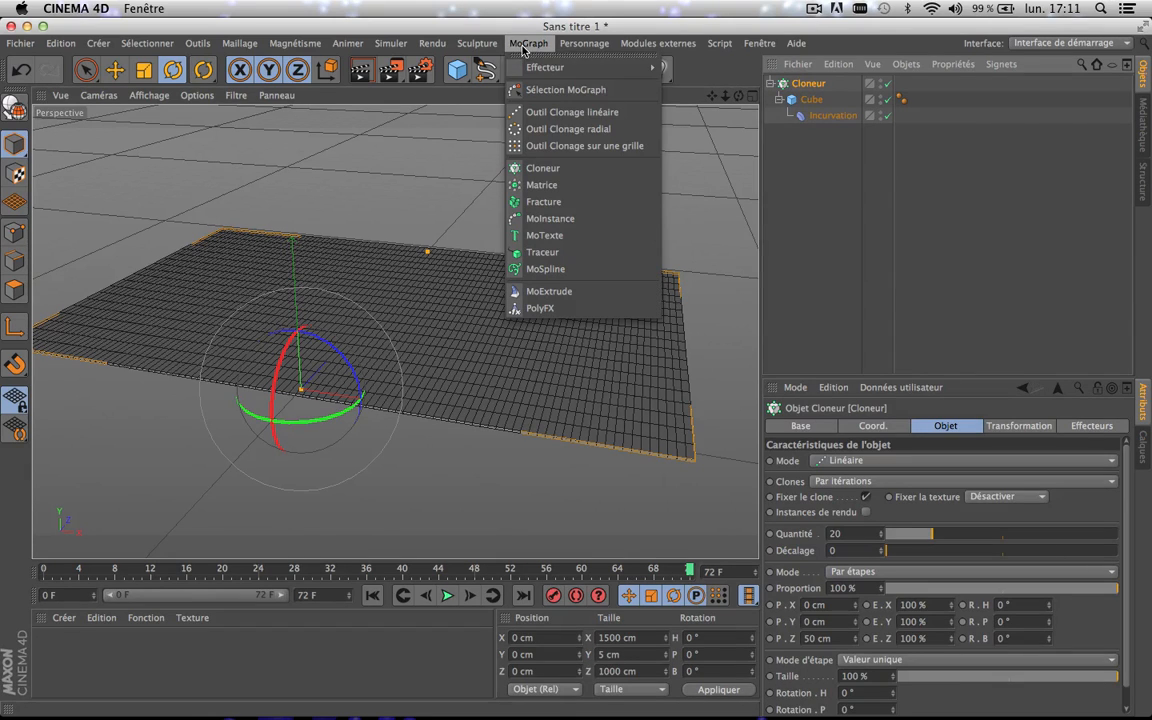
mouse_move(580, 67)
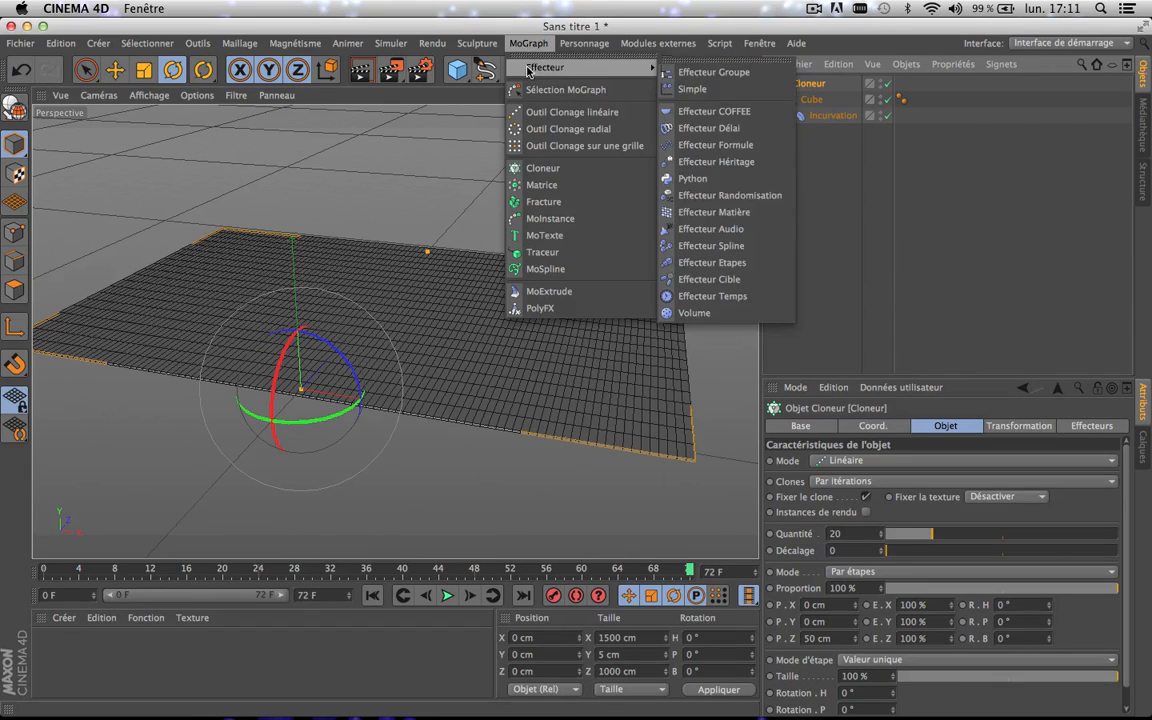
click(704, 264)
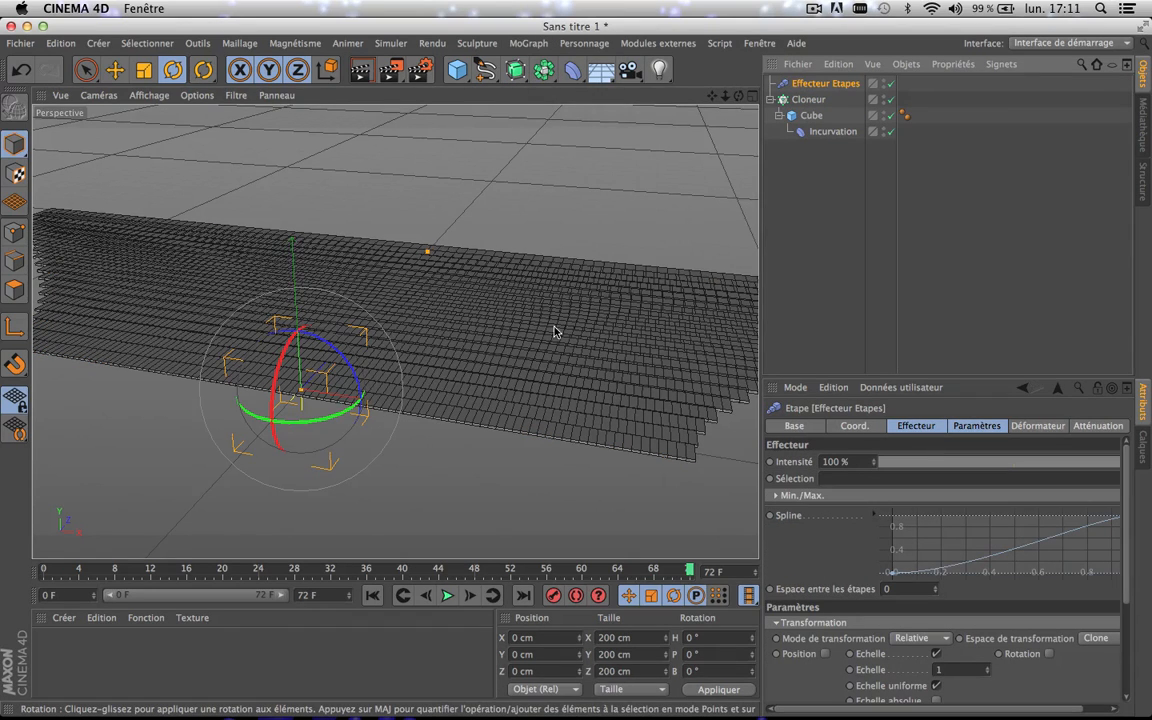
- Disable the Echelle transformation in the Effecteur Etapes parameters
scroll(556, 332, down, 5)
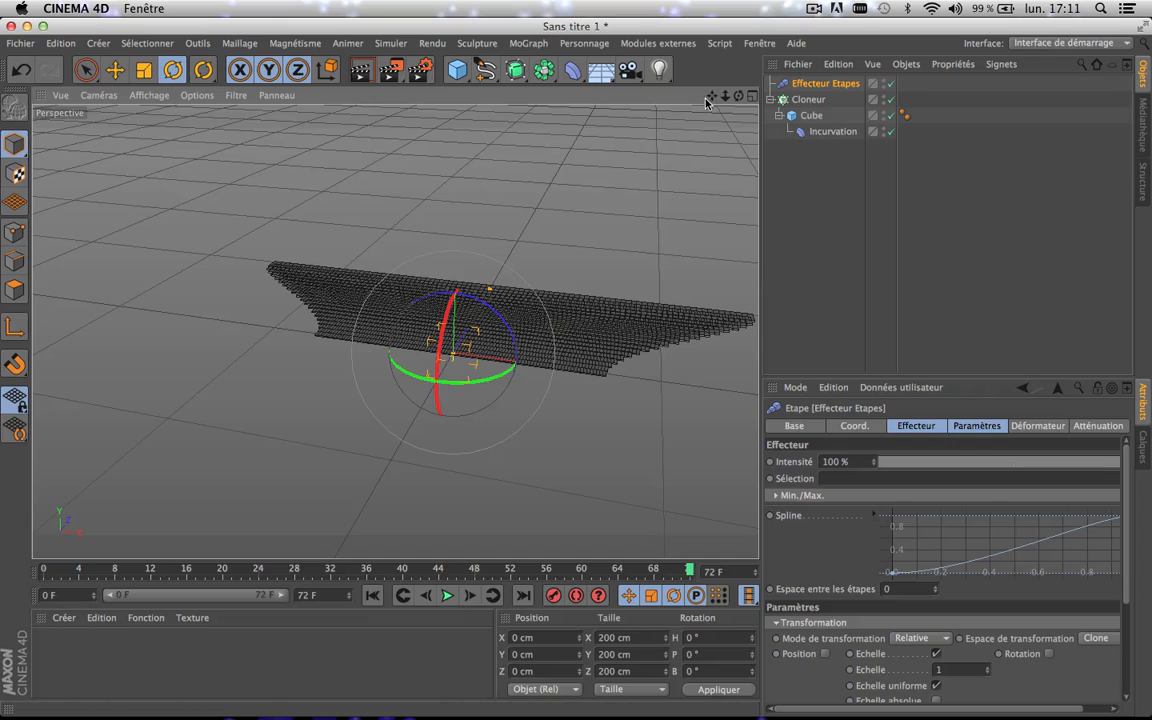
drag(707, 100, 632, 102)
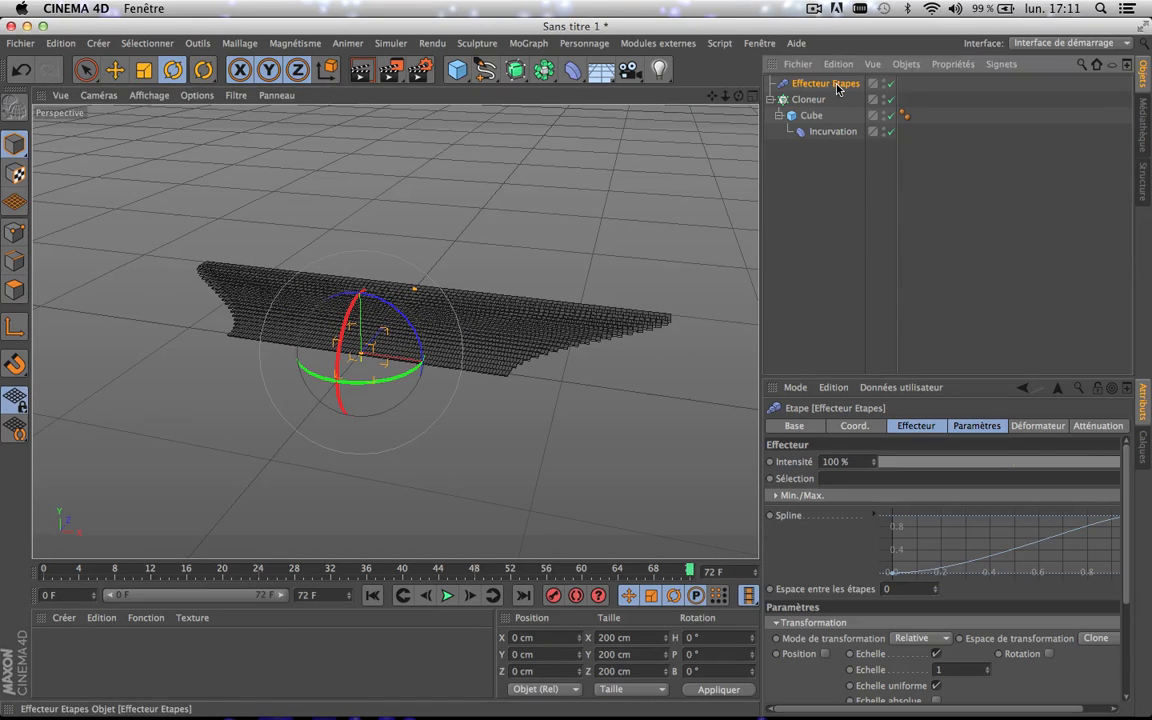
click(972, 427)
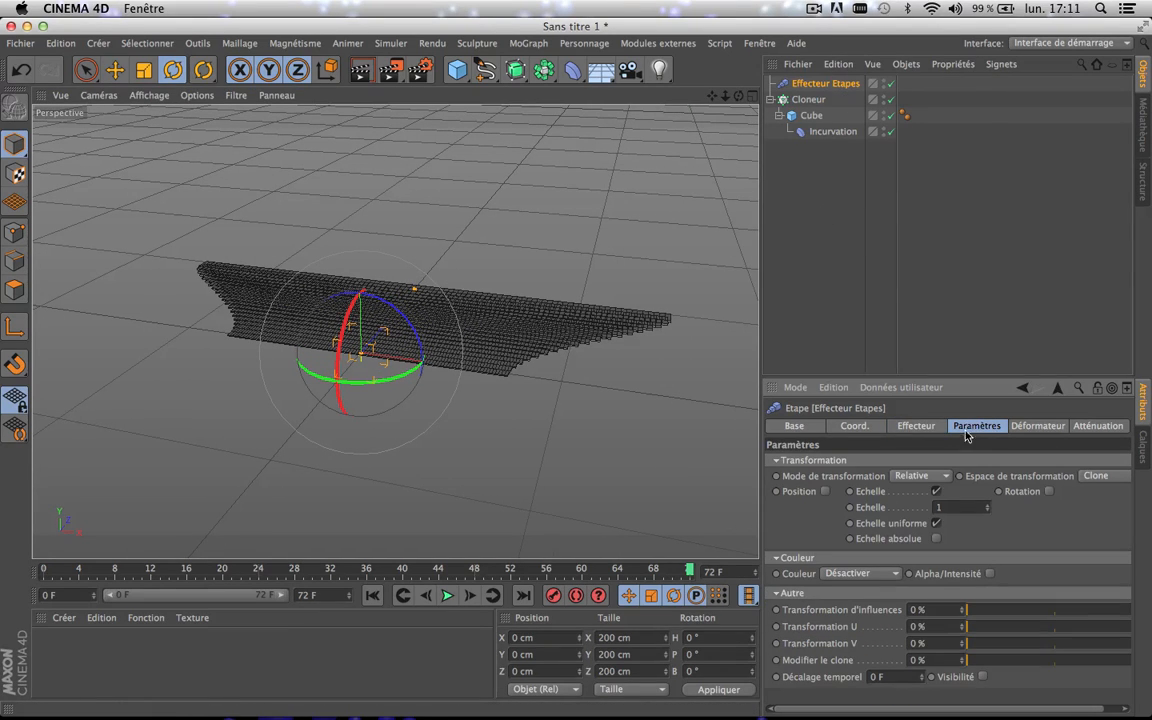
click(936, 492)
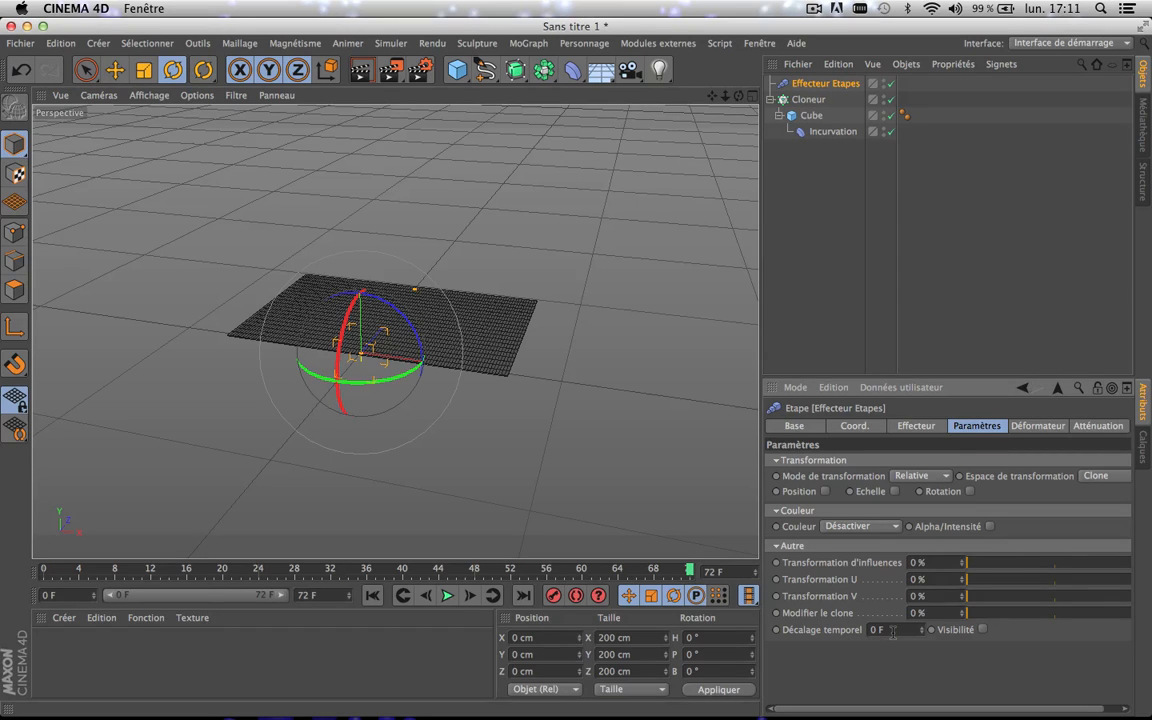
- Set the Effecteur Etapes' Décalage temporel to 15 F and preview the staggered strips around frame 45
drag(152, 571, 446, 597)
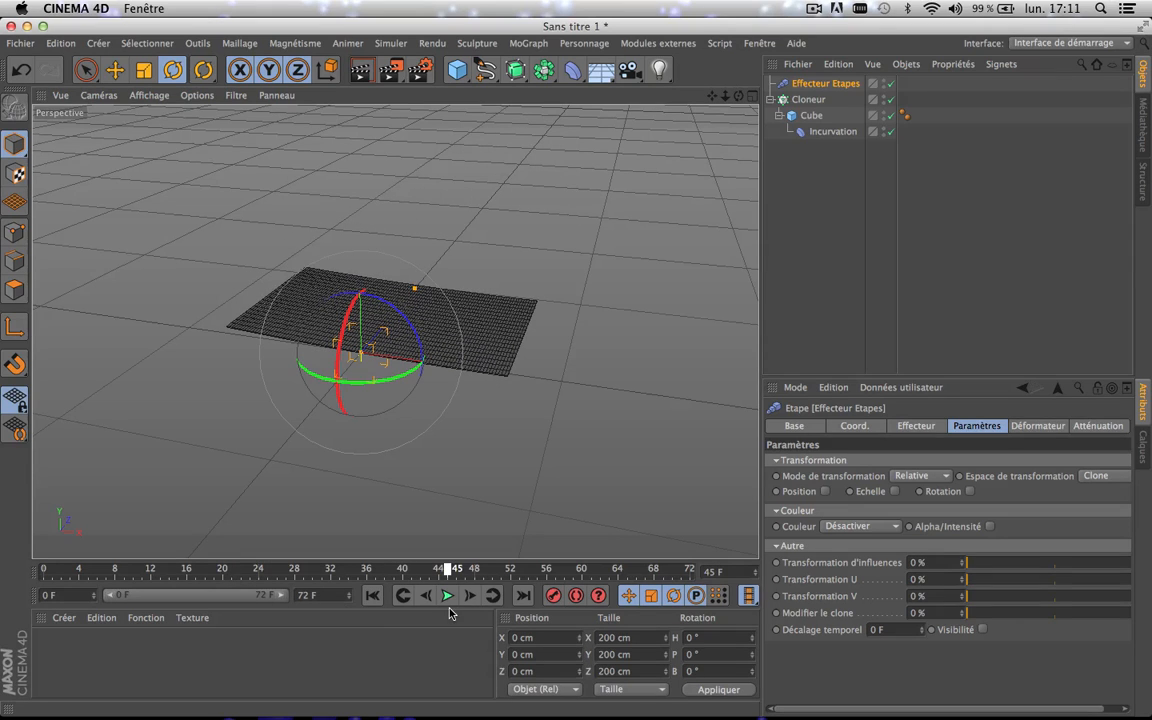
click(893, 629)
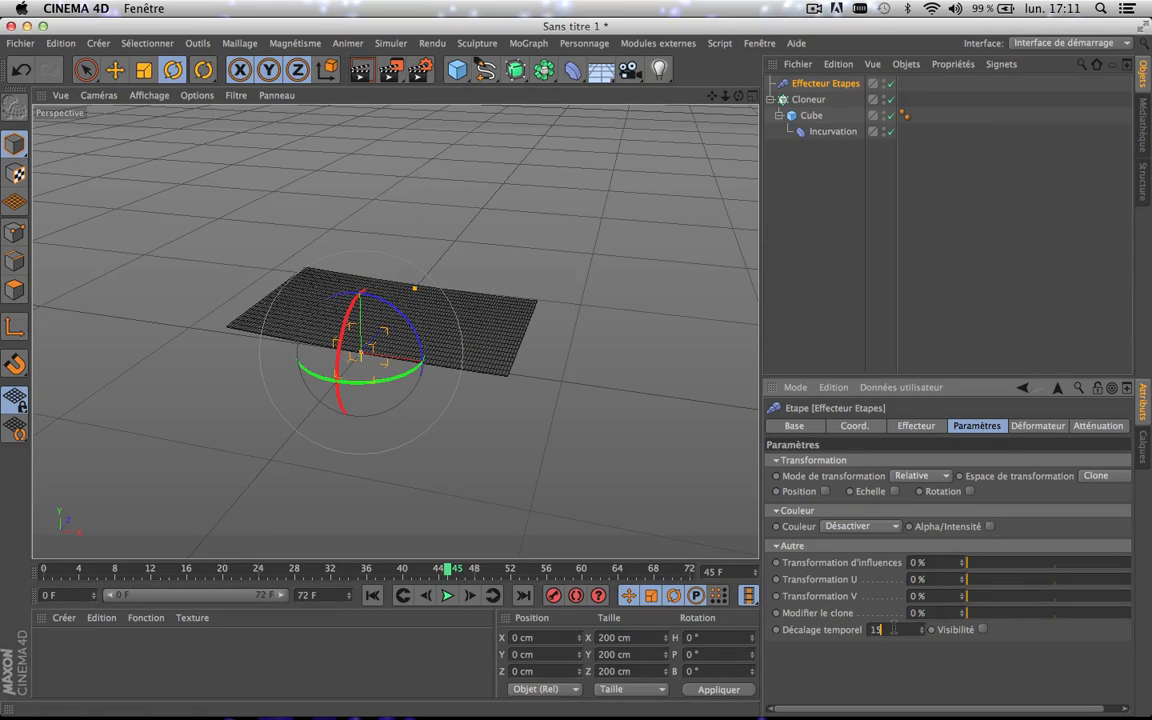
key(Return)
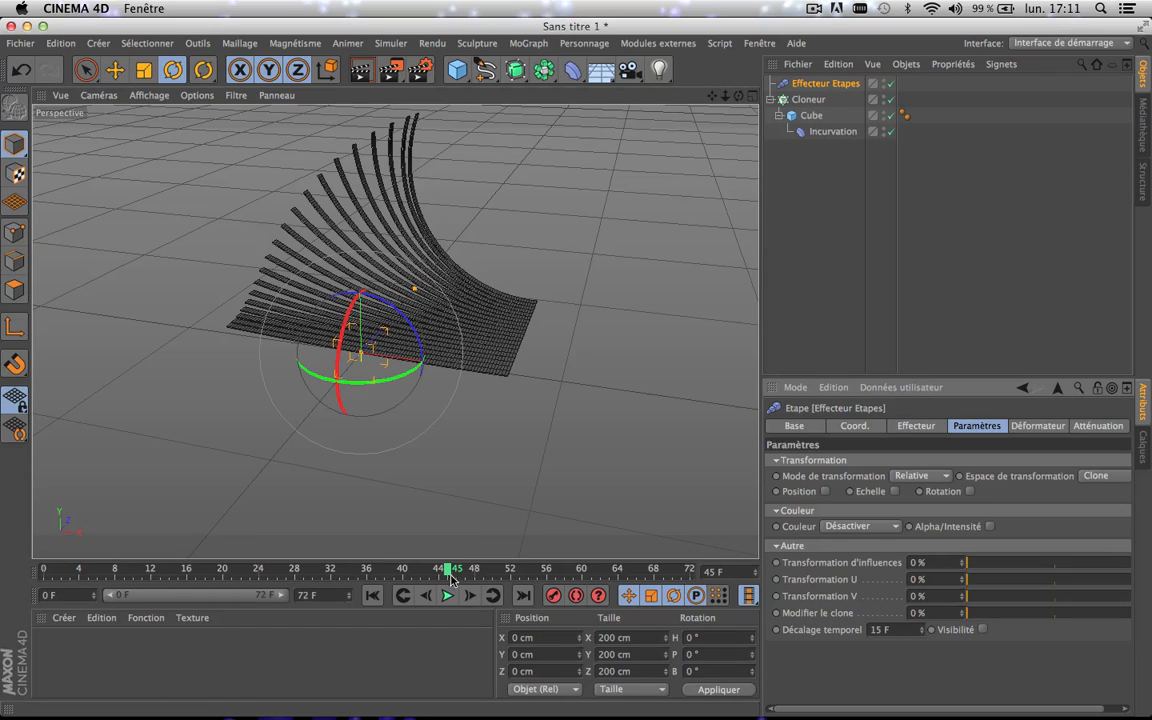
mouse_move(446, 568)
mouse_down()
mouse_move(20, 573)
mouse_move(586, 567)
mouse_move(213, 543)
mouse_move(382, 548)
mouse_move(457, 568)
mouse_up()
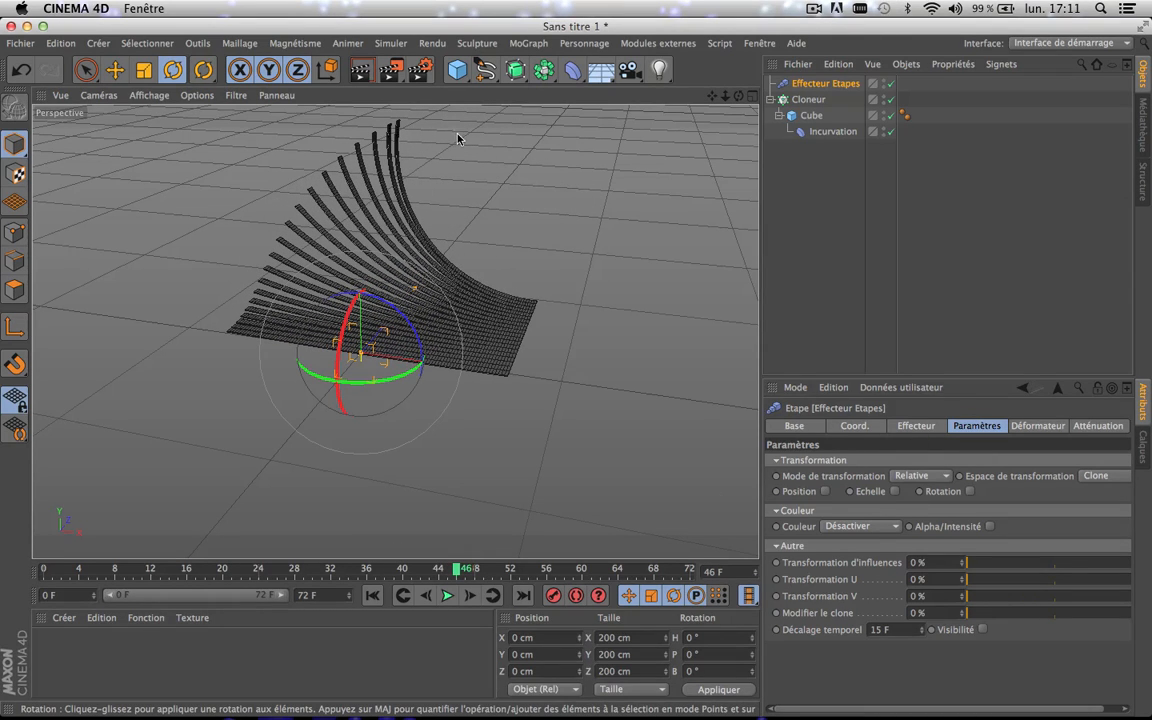
- Reverse the Effecteur Etapes spline so it falls from 1 to 0, and scrub the timeline to preview it
click(916, 426)
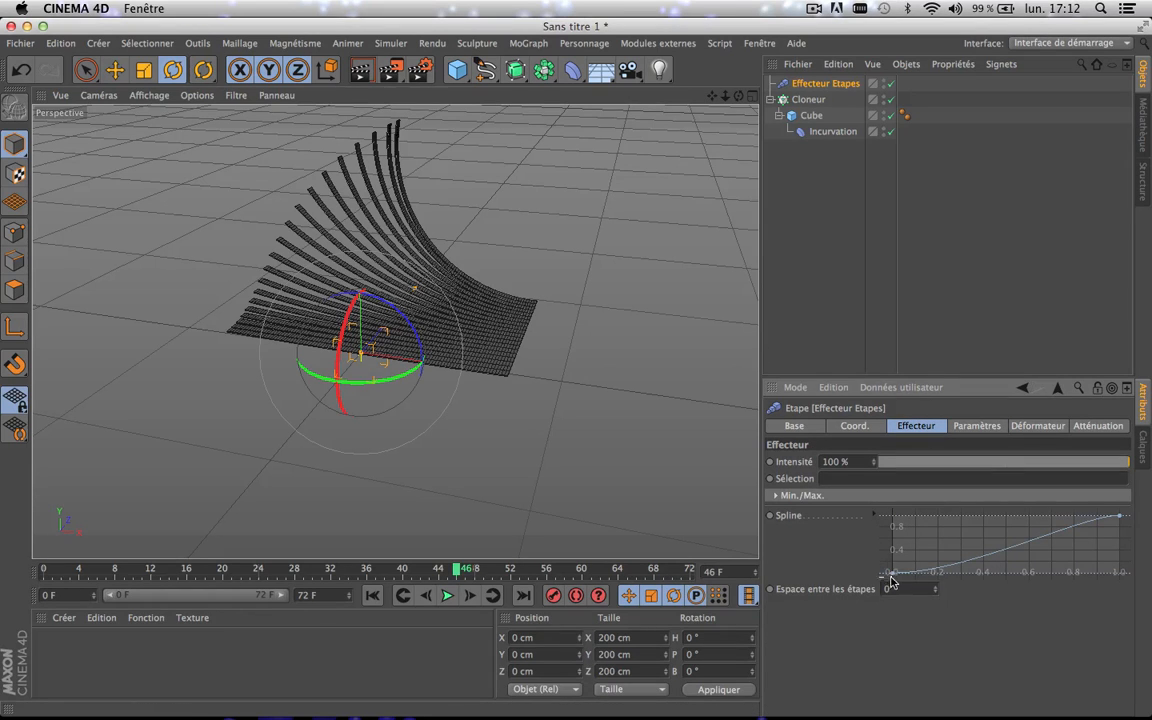
mouse_move(893, 575)
mouse_down()
mouse_move(888, 518)
mouse_move(887, 576)
mouse_move(884, 562)
mouse_up()
mouse_move(879, 517)
mouse_down()
mouse_move(882, 576)
mouse_move(872, 498)
mouse_up()
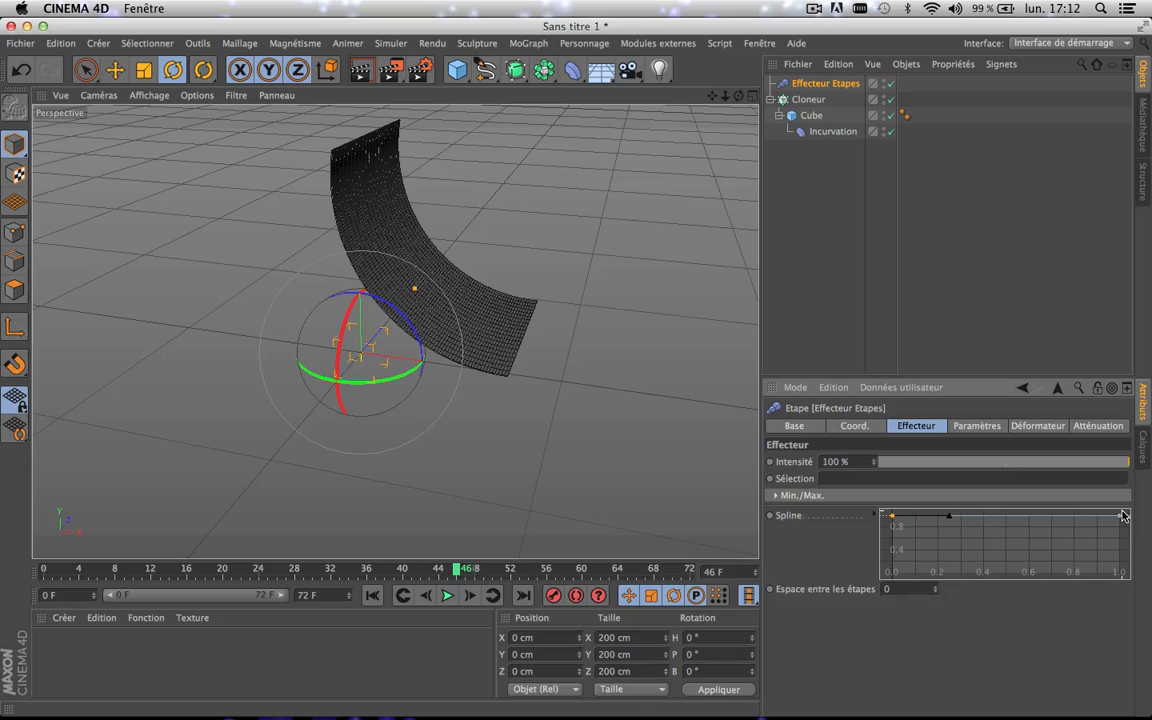
drag(1122, 518, 1124, 575)
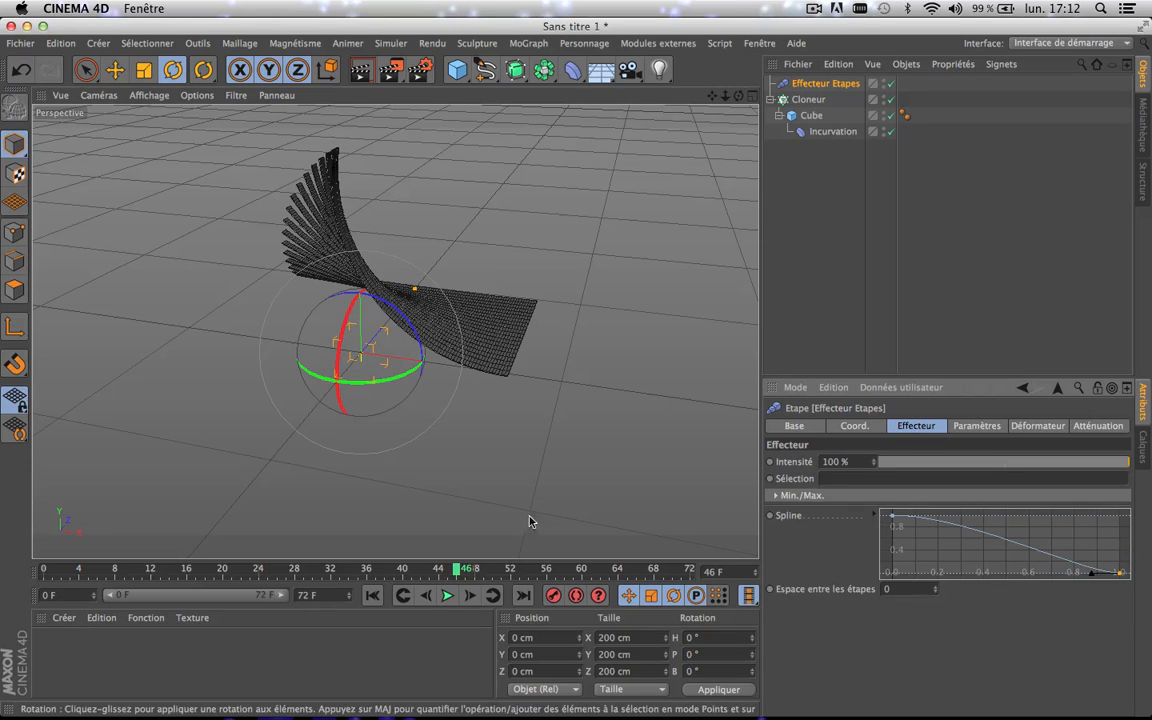
mouse_move(466, 567)
mouse_down()
mouse_move(250, 568)
mouse_move(540, 568)
mouse_move(512, 568)
mouse_up()
mouse_move(430, 577)
mouse_down()
mouse_move(195, 570)
mouse_move(490, 592)
mouse_move(438, 570)
mouse_move(321, 570)
mouse_move(617, 575)
mouse_move(375, 560)
mouse_up()
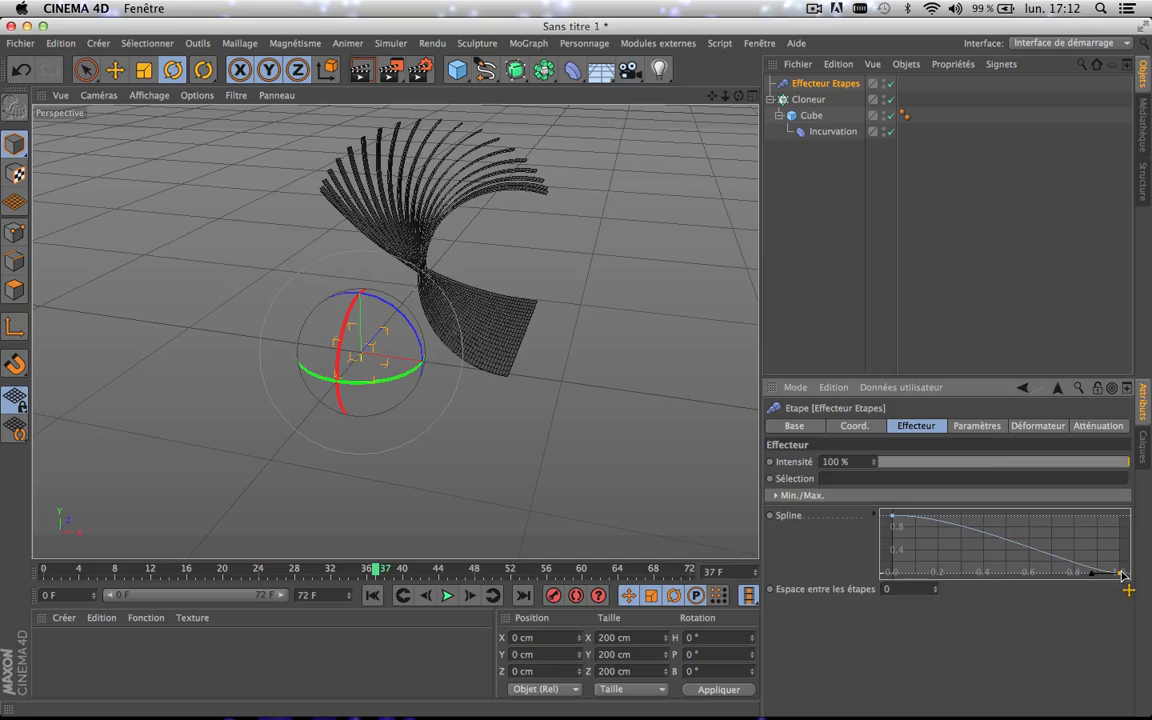
- Raise the effector spline's end to 1, add a middle point lowered to about 0.4, and scrub to frame 54
drag(1122, 575, 1128, 511)
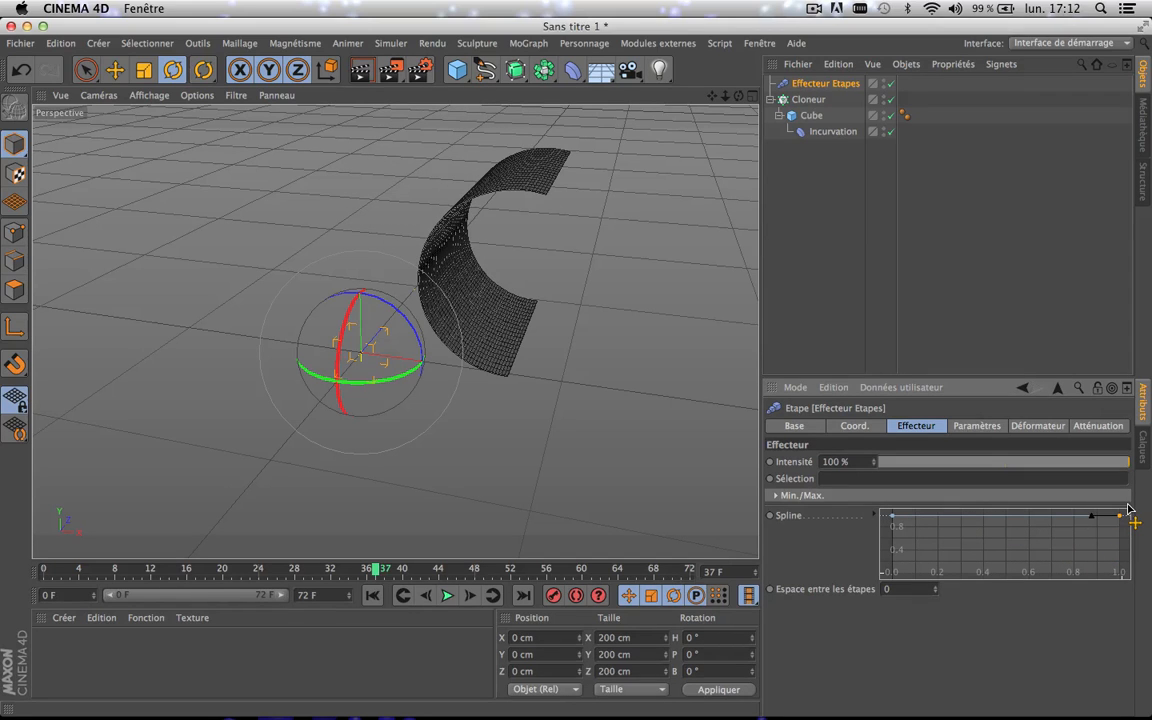
ctrl+click(1003, 517)
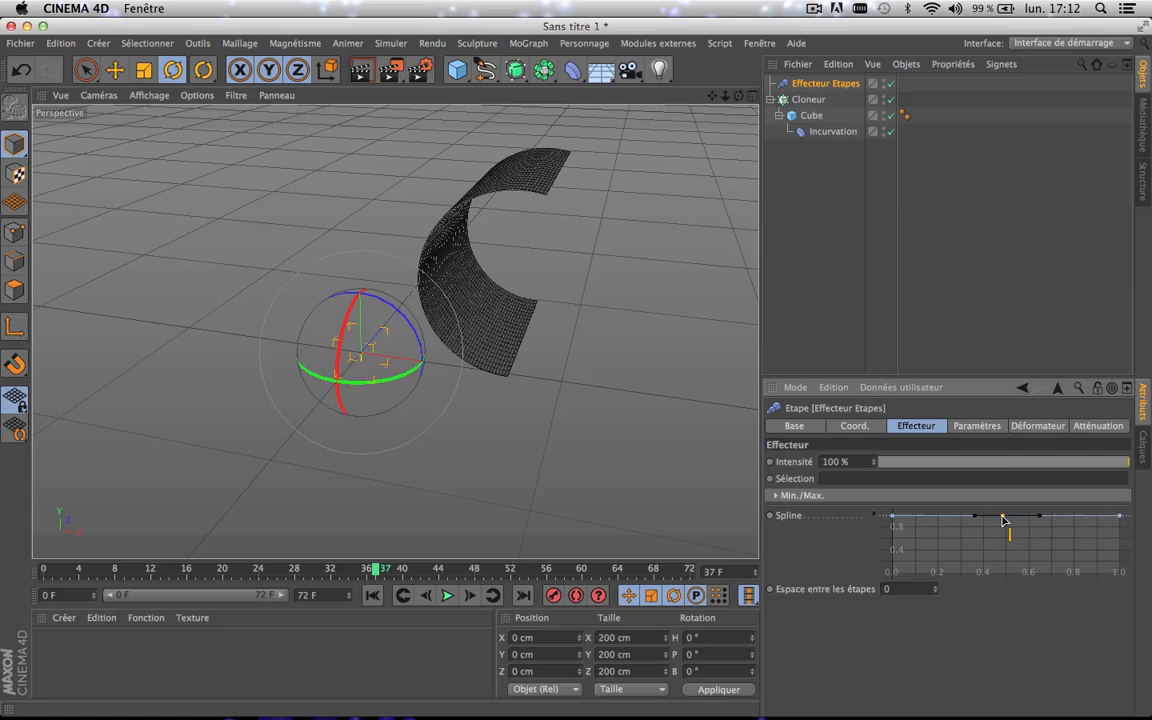
click(1003, 518)
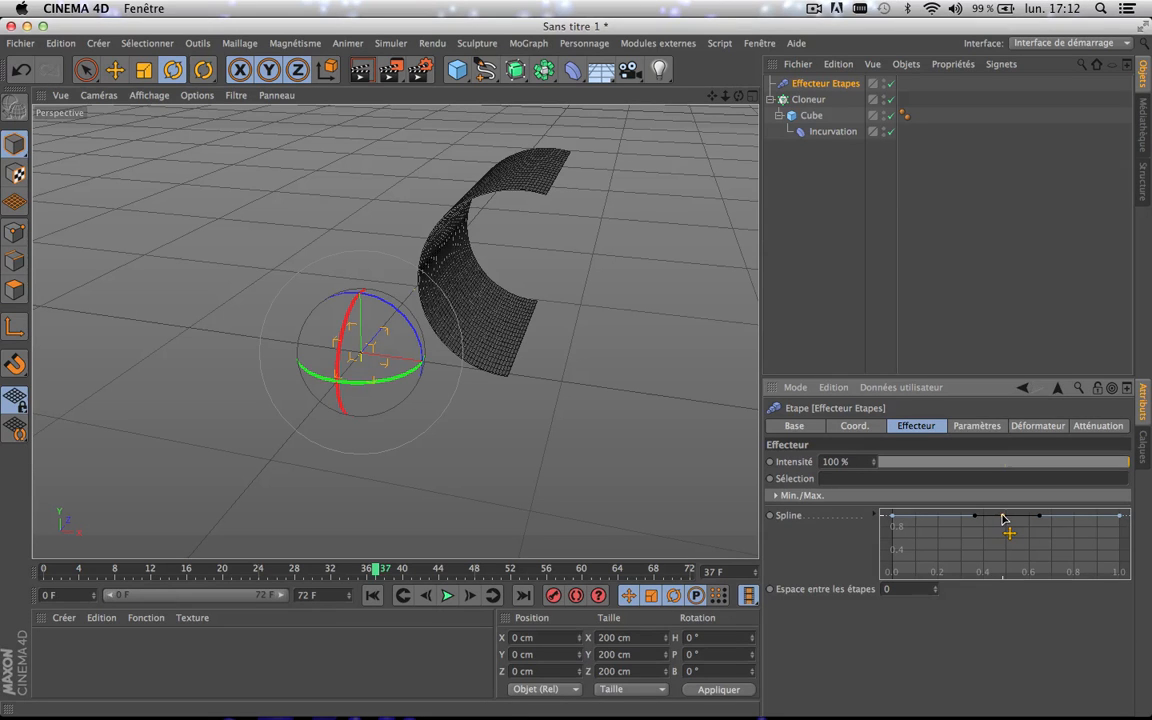
drag(1003, 518, 1002, 552)
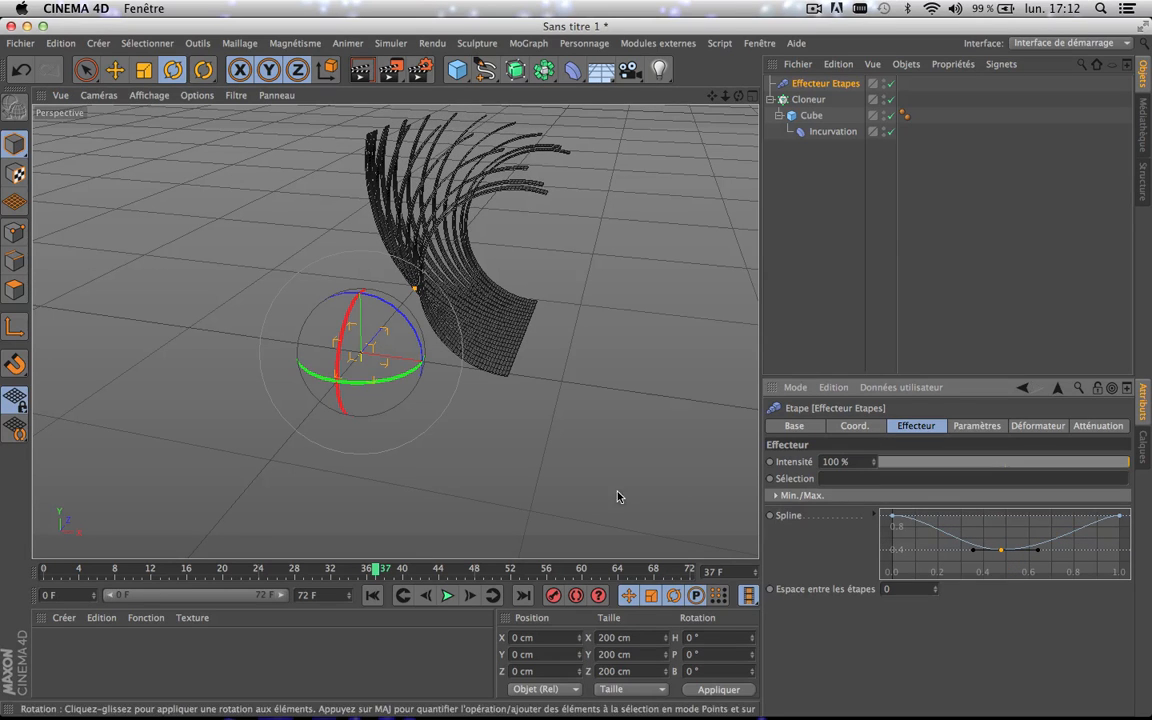
scroll(476, 288, up, 2)
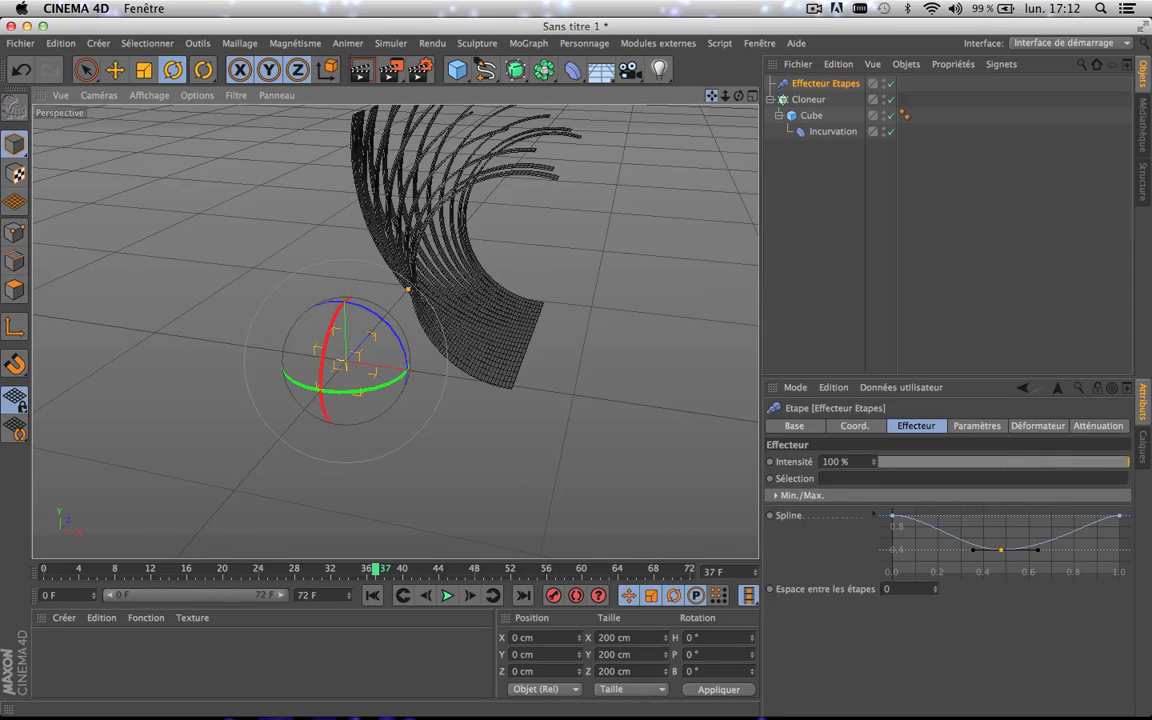
drag(711, 95, 700, 136)
mouse_move(375, 571)
mouse_down()
mouse_move(160, 572)
mouse_move(501, 572)
mouse_move(580, 600)
mouse_move(70, 600)
mouse_move(505, 615)
mouse_move(334, 635)
mouse_move(660, 620)
mouse_move(183, 612)
mouse_move(540, 603)
mouse_move(338, 594)
mouse_move(530, 606)
mouse_up()
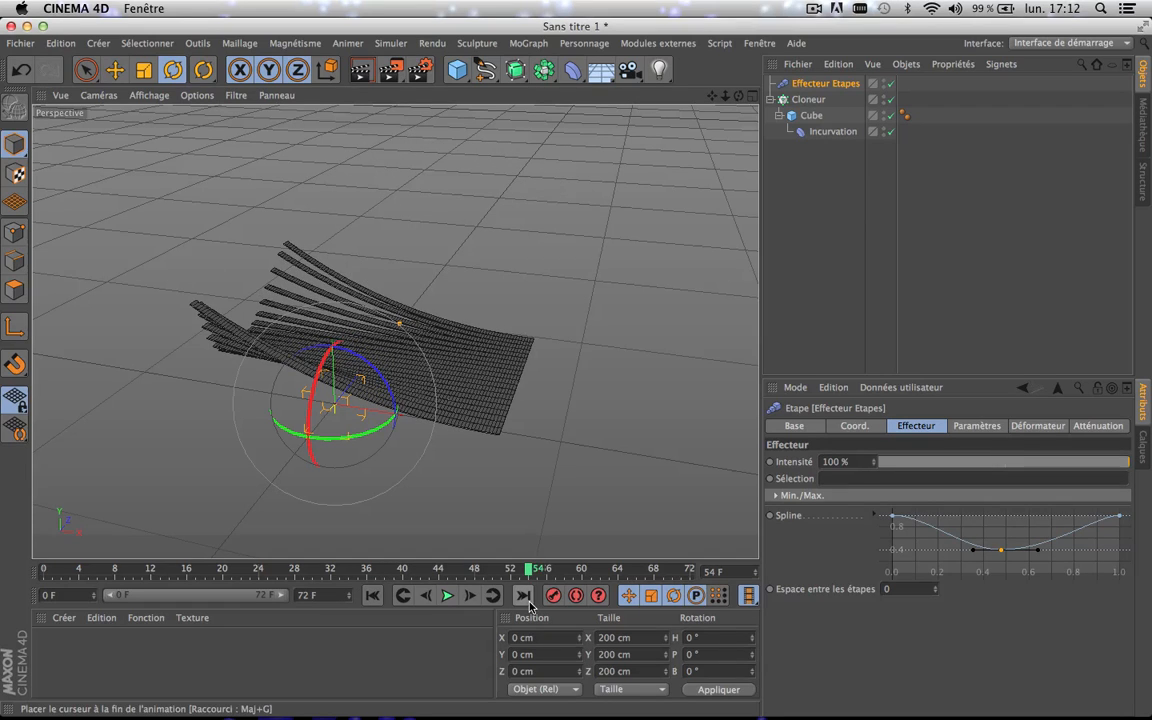
- Undo the spline's middle point, lower its start to 0, and scrub the animation through to frame 72
key(super+z)
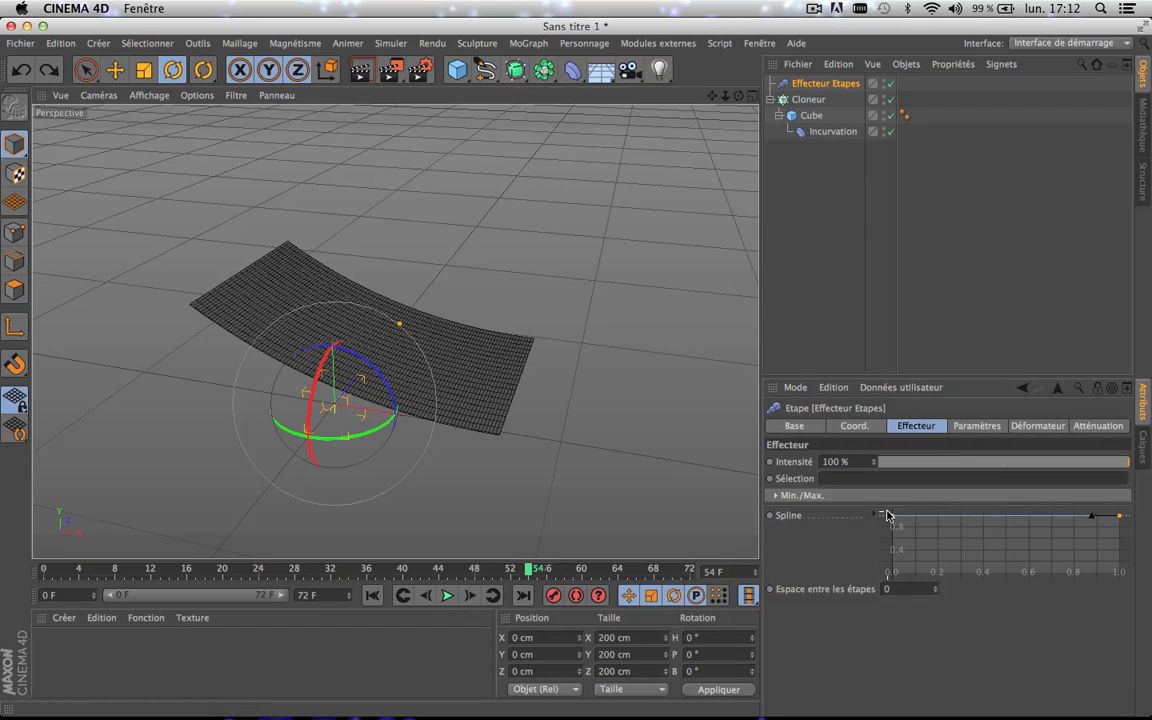
drag(893, 517, 891, 585)
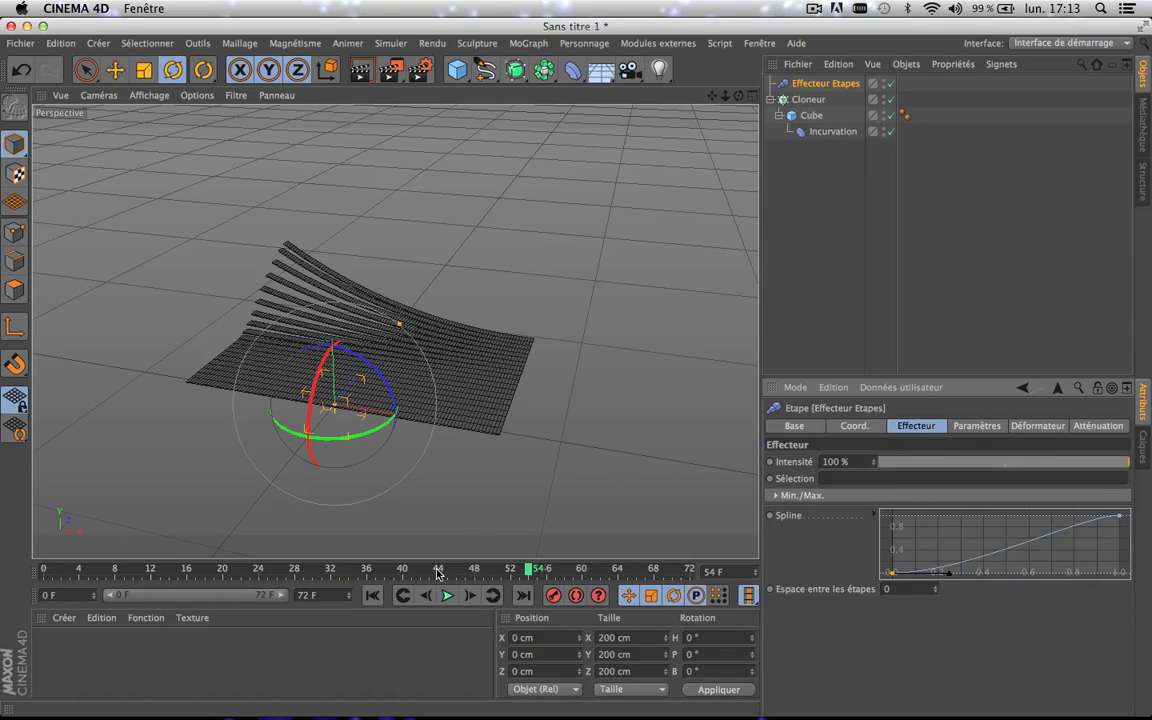
mouse_move(447, 571)
mouse_down()
mouse_move(300, 571)
mouse_move(726, 586)
mouse_up()
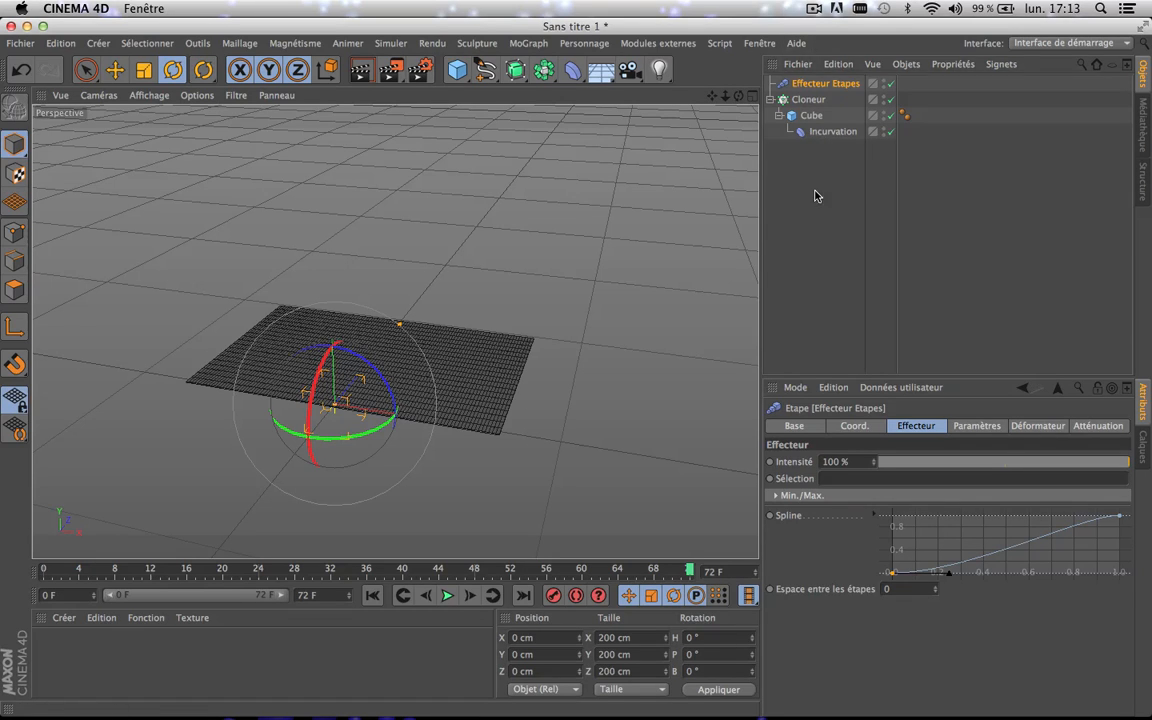
- Group the Effecteur Etapes, Cloneur, Cube and Incurvation under one null object
drag(815, 191, 845, 78)
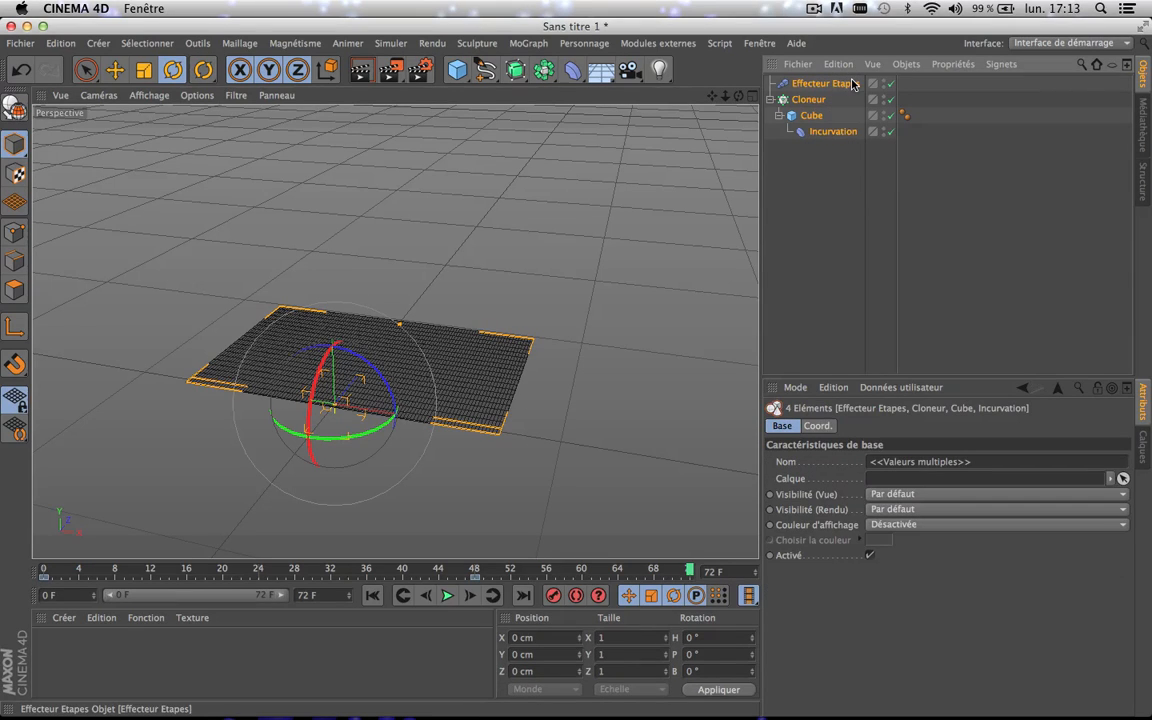
right_click(806, 101)
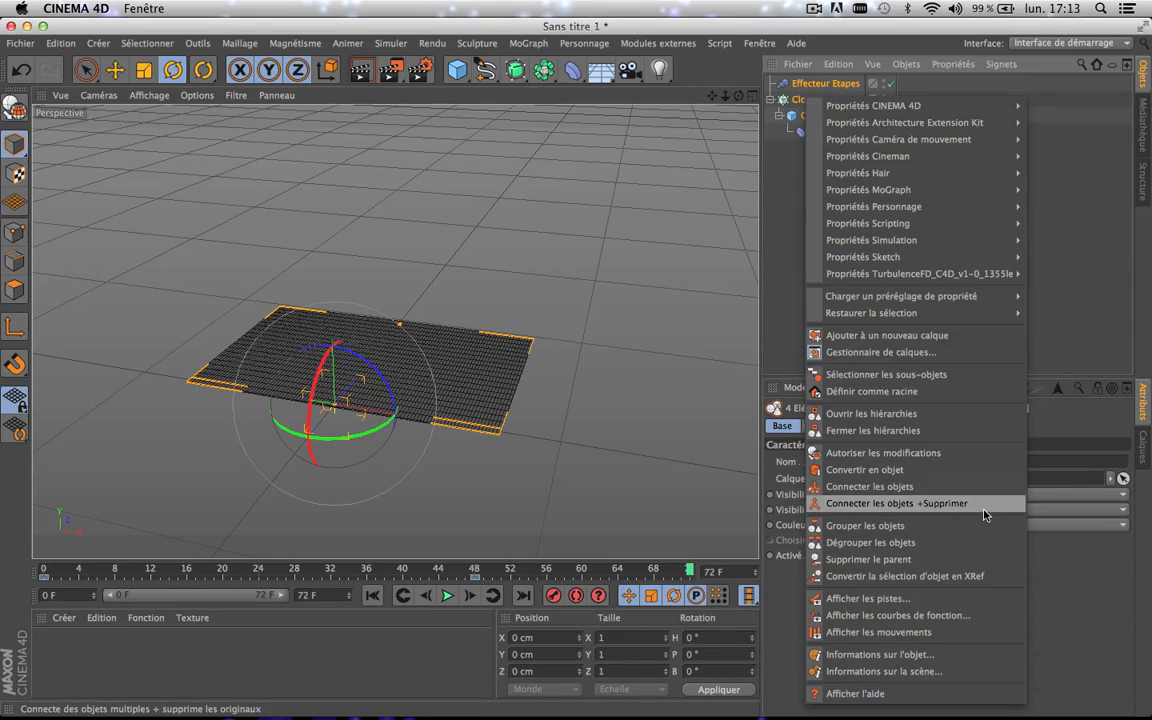
click(960, 526)
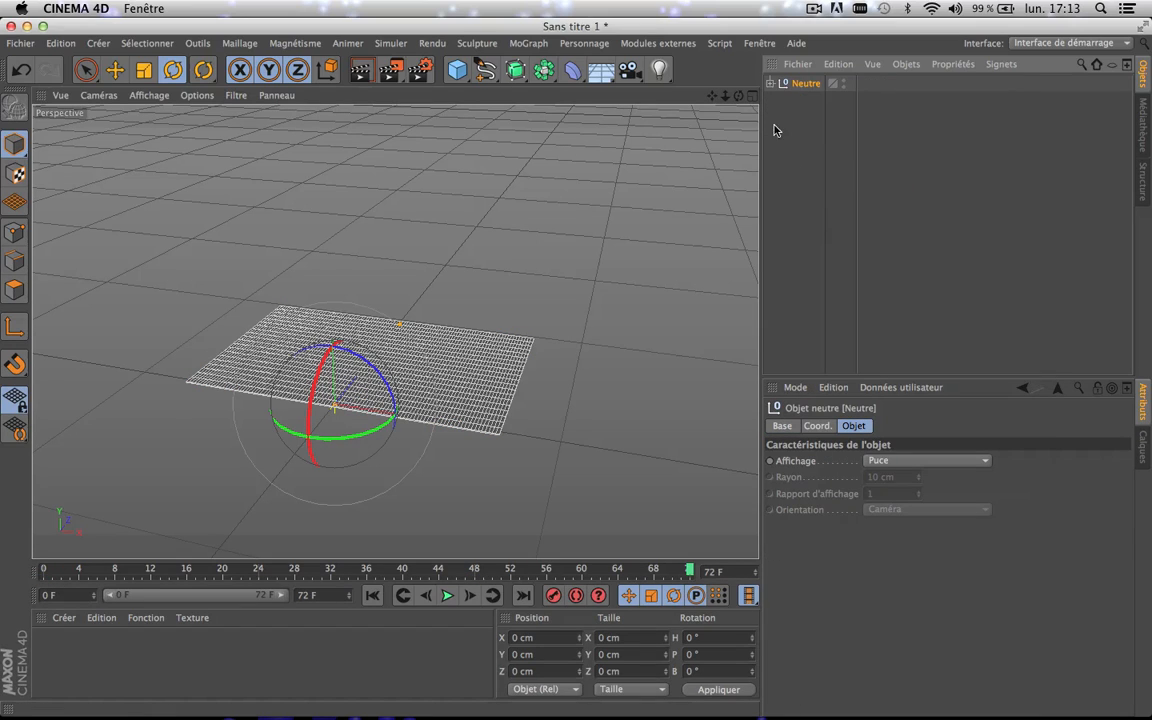
scroll(311, 327, up, 3)
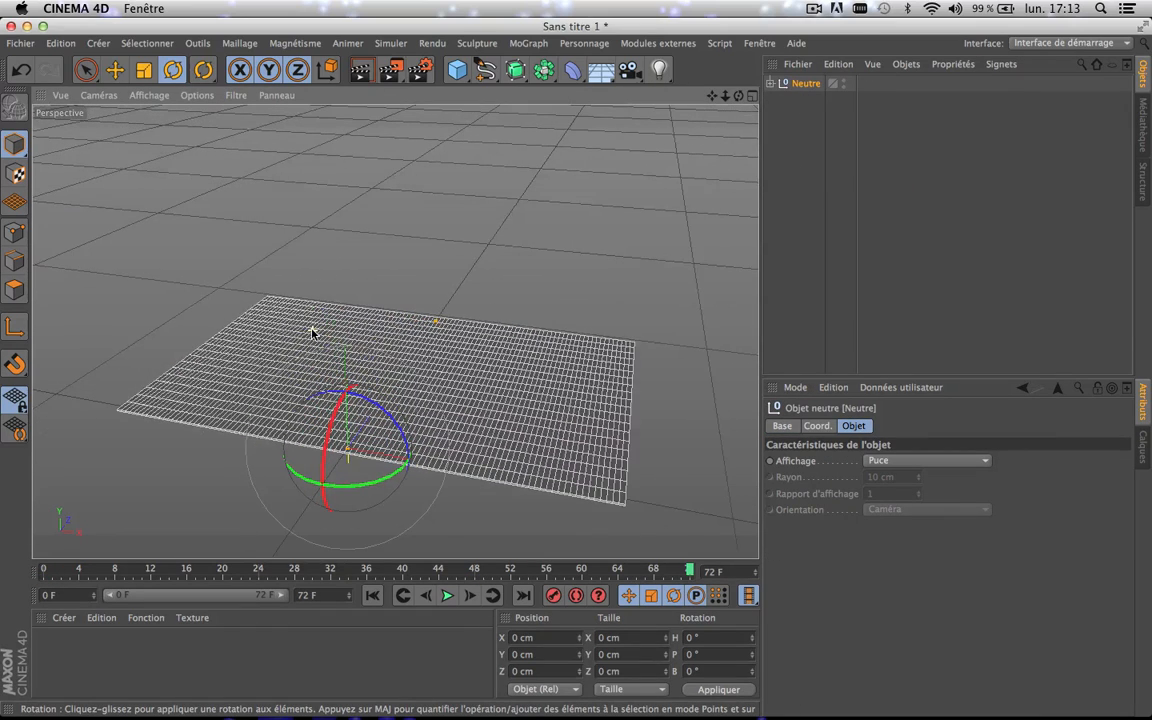
drag(712, 97, 727, 2)
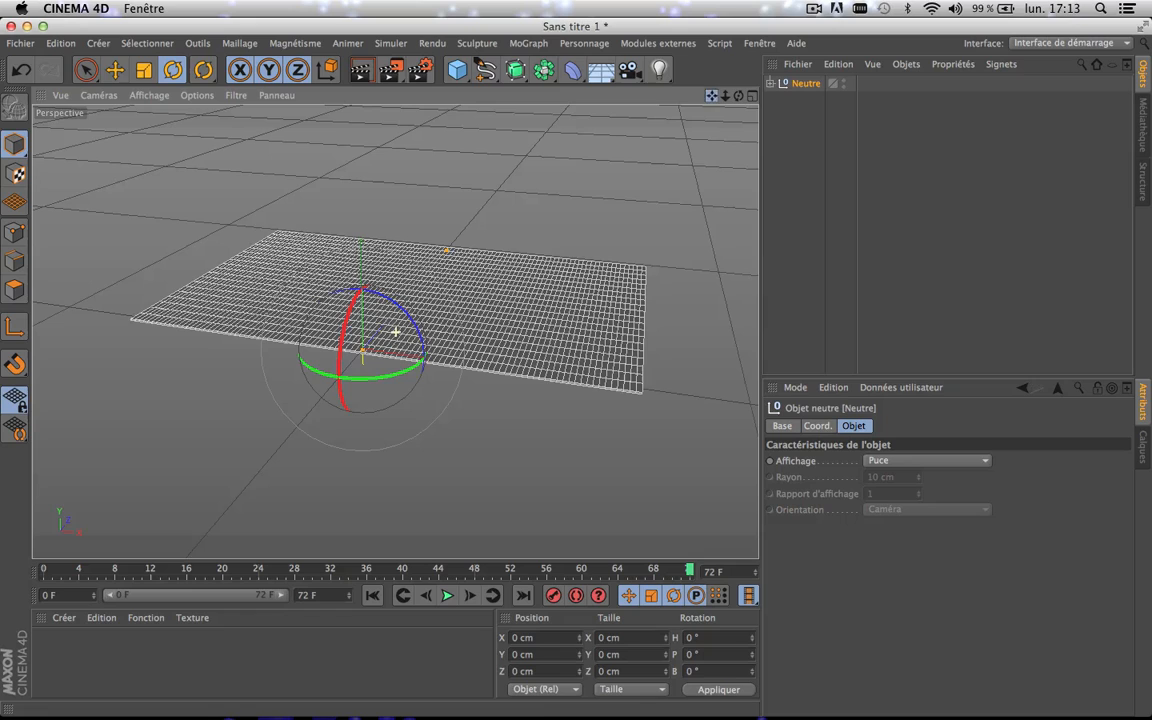
- Rename the group's null object "right top" and duplicate it in the object hierarchy
double_click(813, 88)
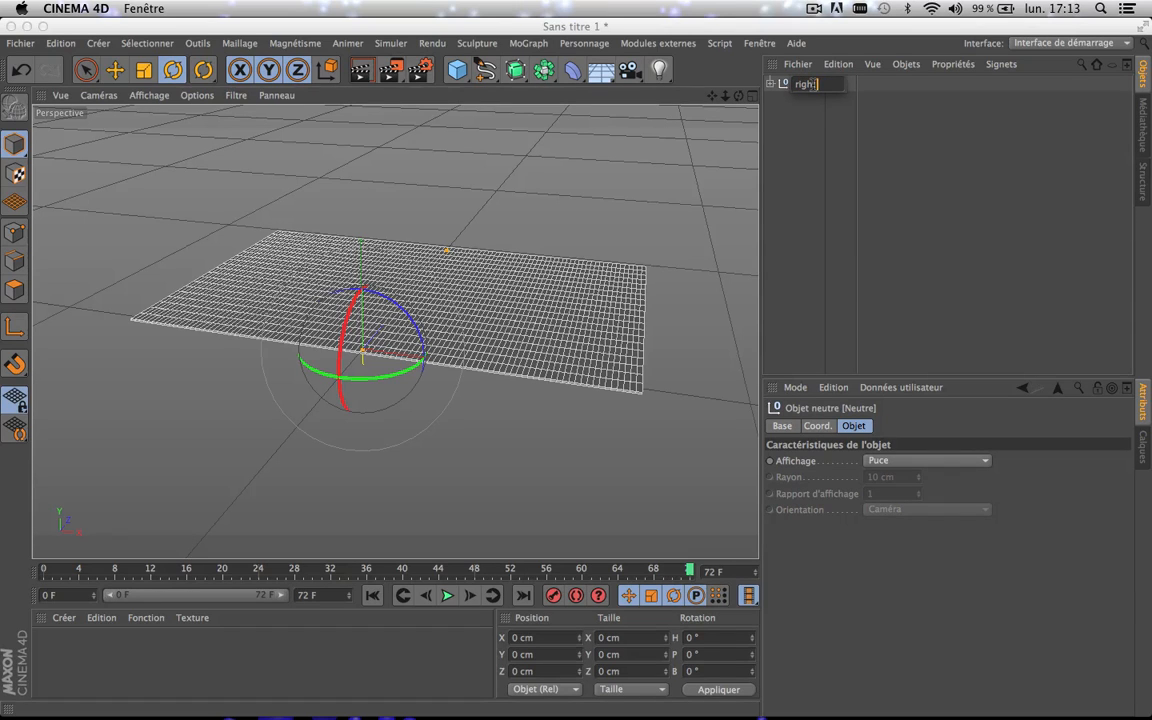
text(right top)
click(814, 140)
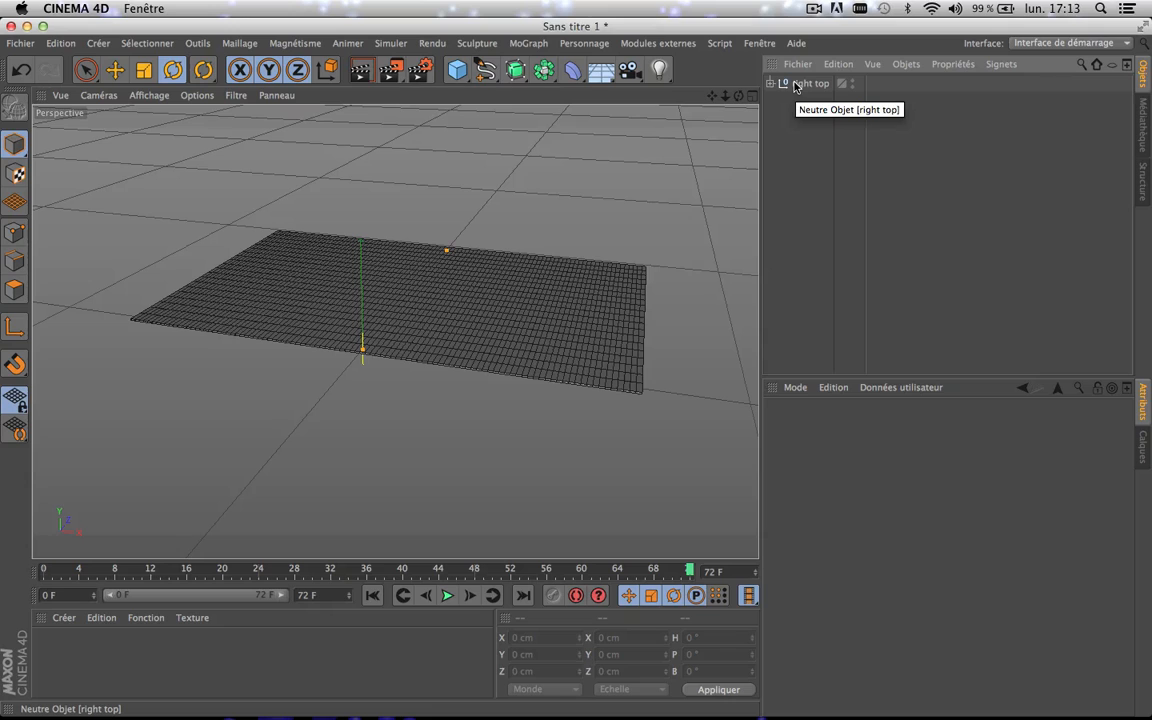
mouse_move(797, 86)
ctrl+mouse_down()
mouse_move(810, 107)
mouse_move(799, 109)
ctrl+mouse_up()
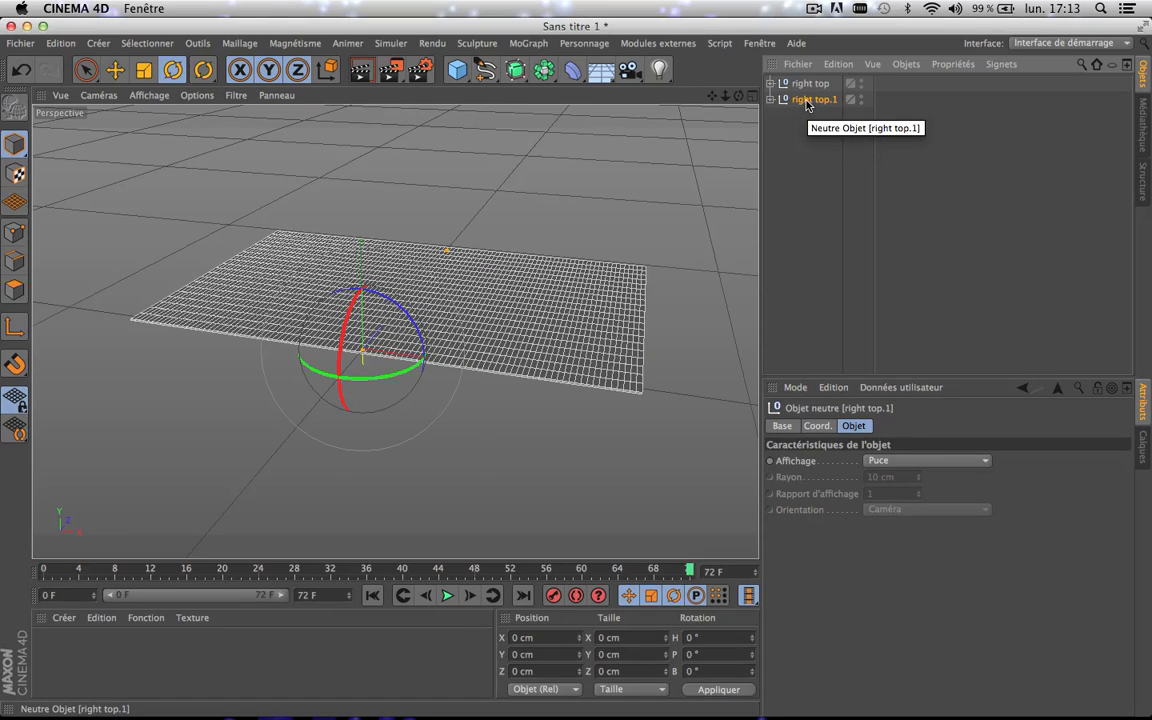
- Rename the duplicated null object "right bottom"
double_click(807, 100)
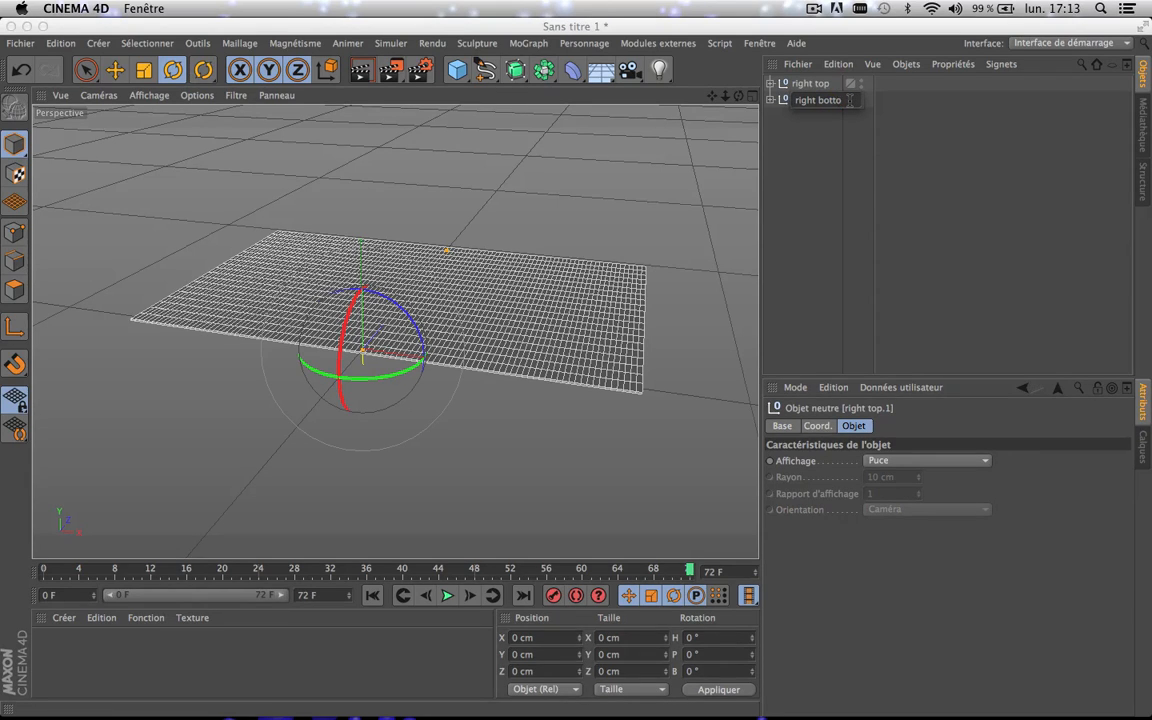
text(bottom)
click(795, 176)
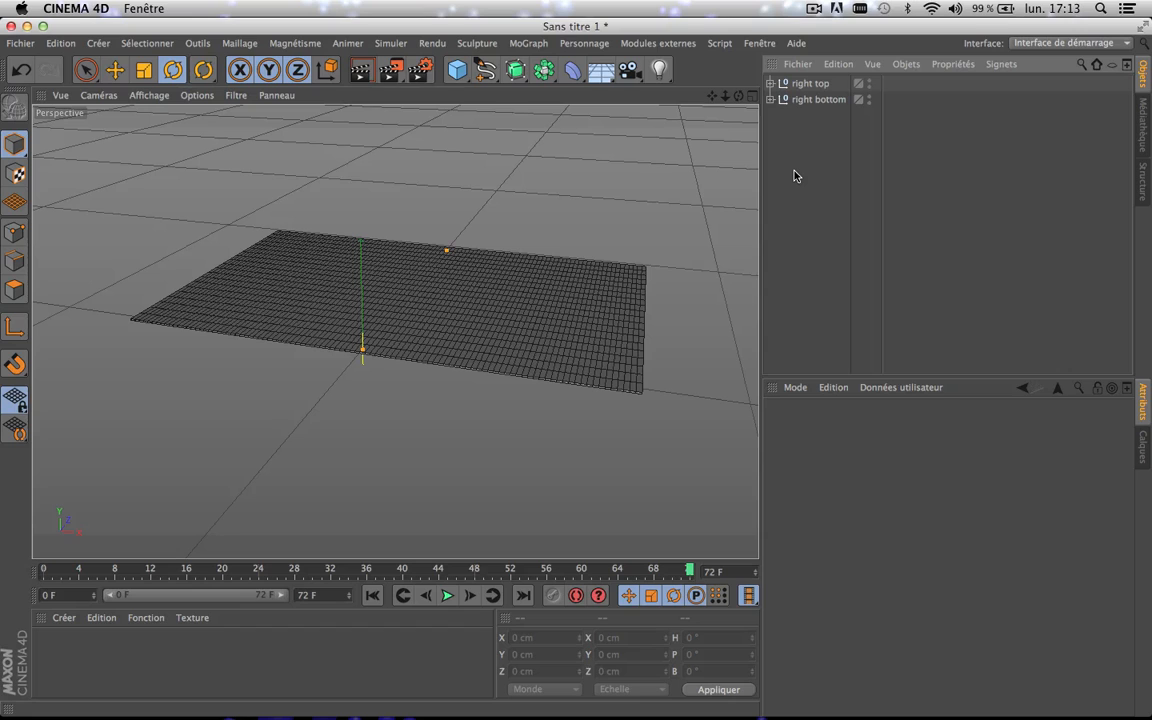
- Set the "right bottom" null's Y position to -6 cm and inspect the gap between the two sheets
click(812, 99)
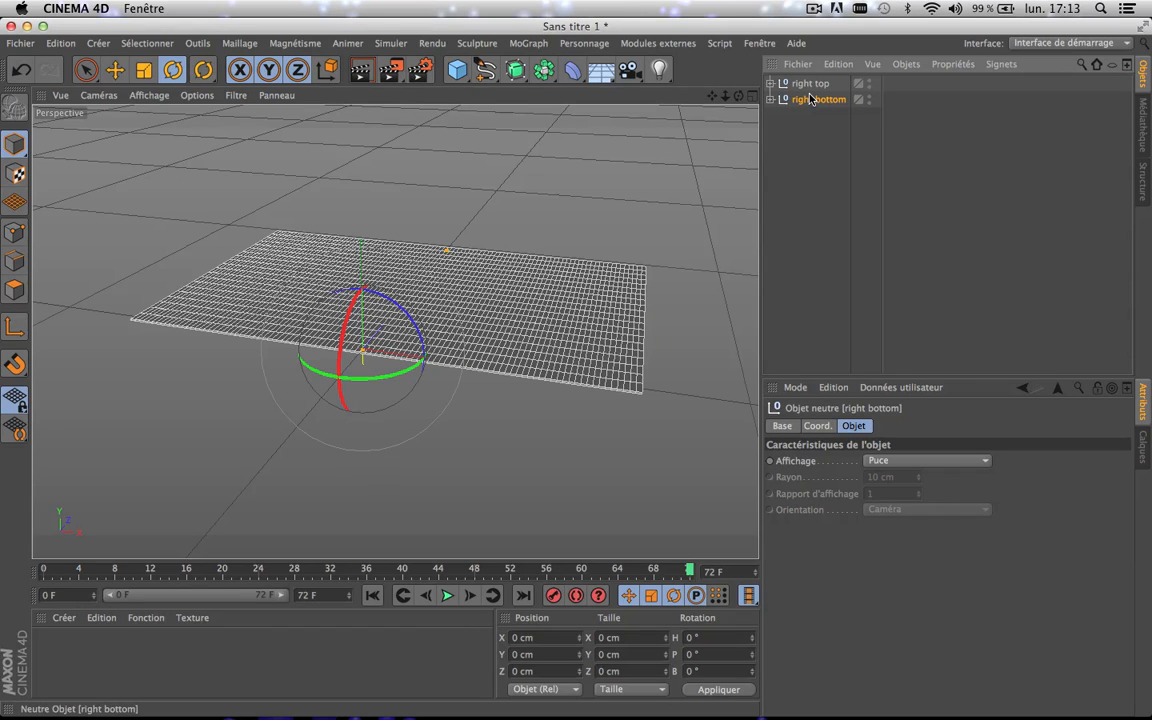
click(817, 425)
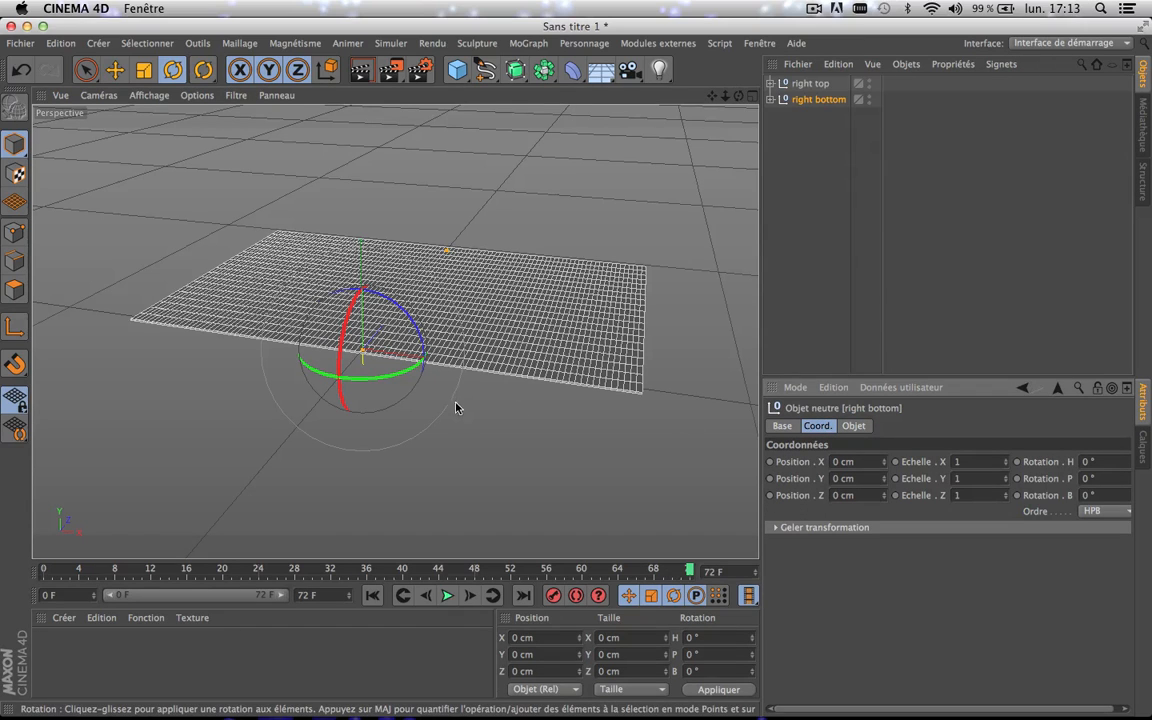
click(884, 483)
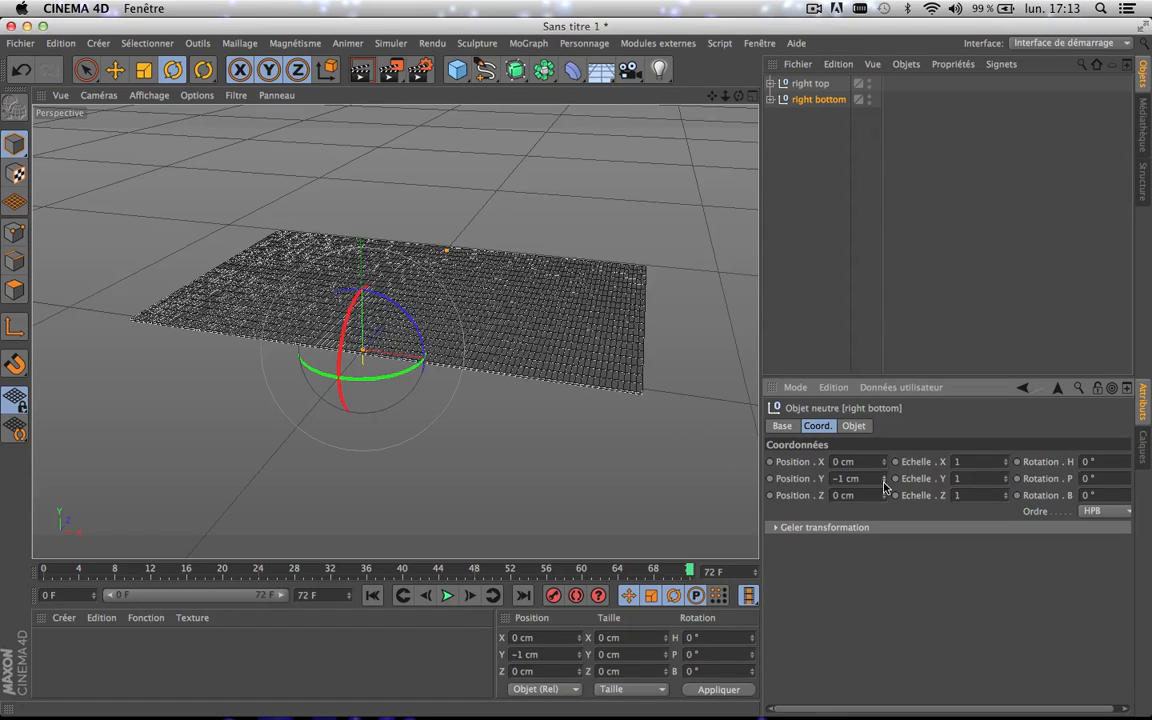
click(884, 483)
click(884, 483)
click(884, 483)
click(884, 483)
click(884, 483)
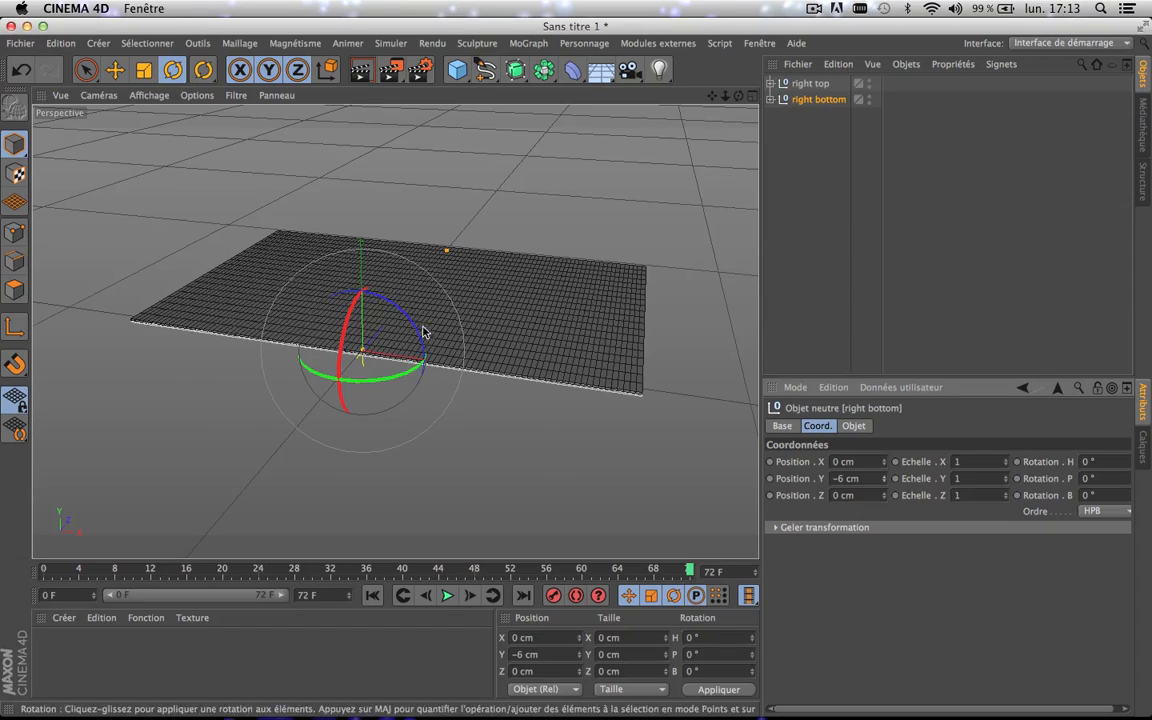
scroll(432, 373, up, 10)
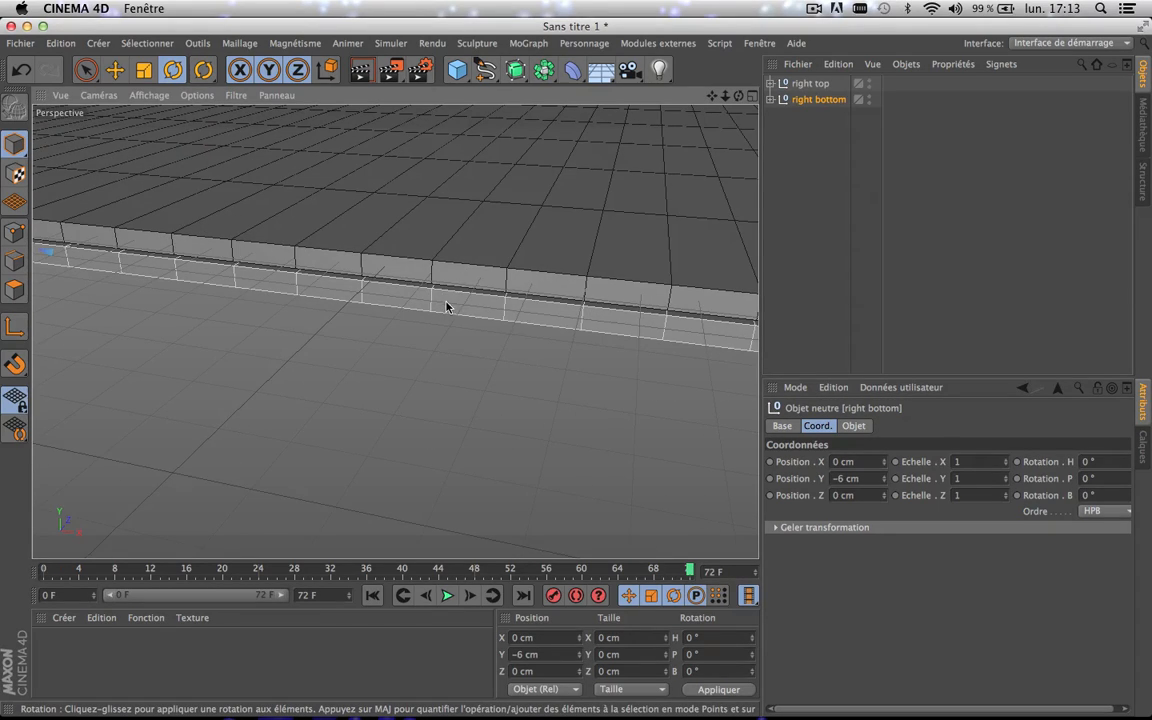
scroll(422, 363, down, 15)
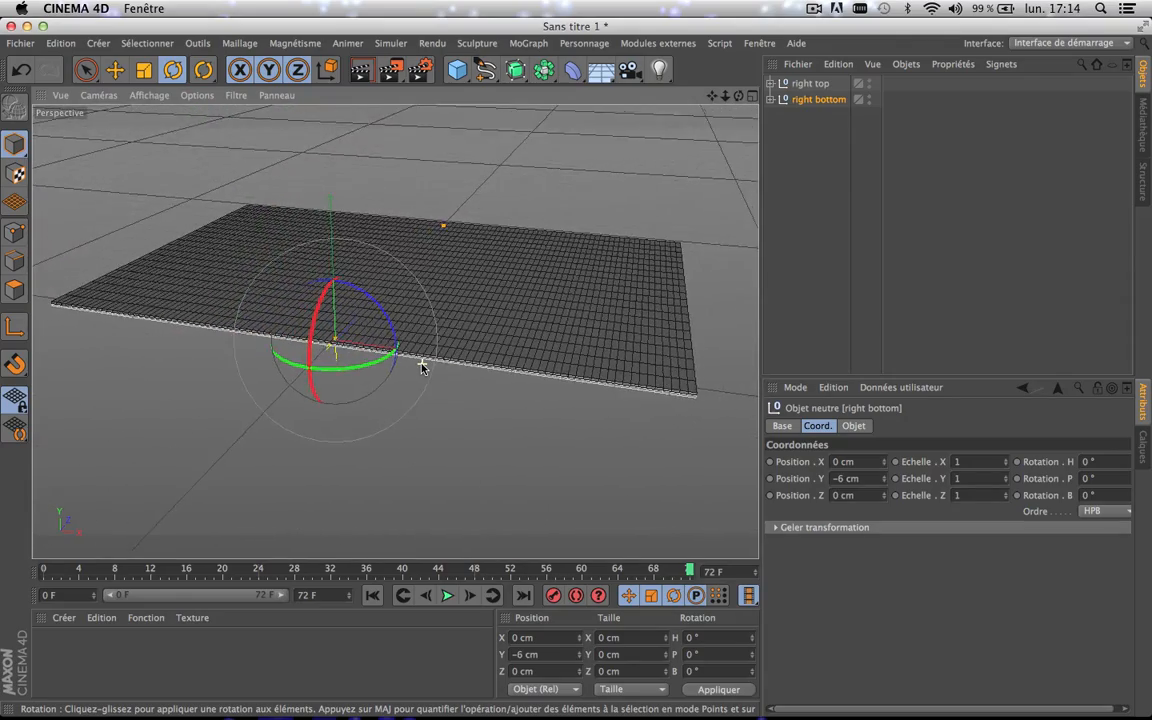
scroll(422, 365, down, 5)
- Scrub the animation between frames 43 and 49, stopping at frame 45, to examine both sheets' strips unrolling
drag(399, 571, 483, 565)
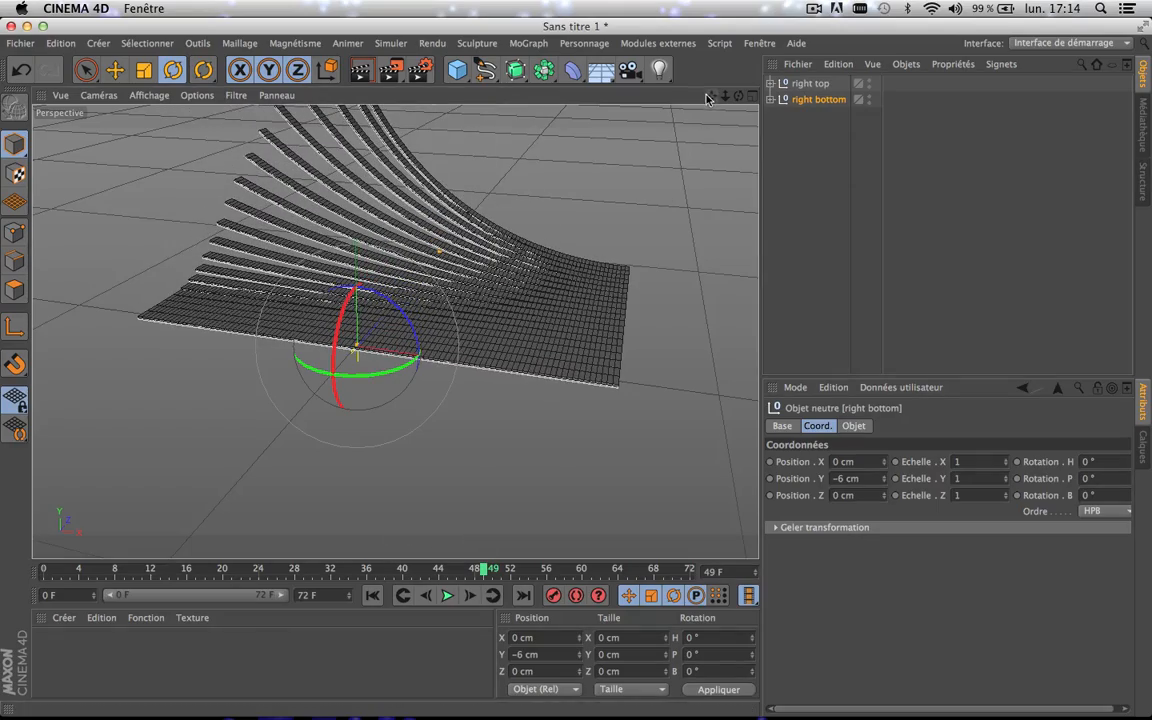
drag(711, 96, 715, 206)
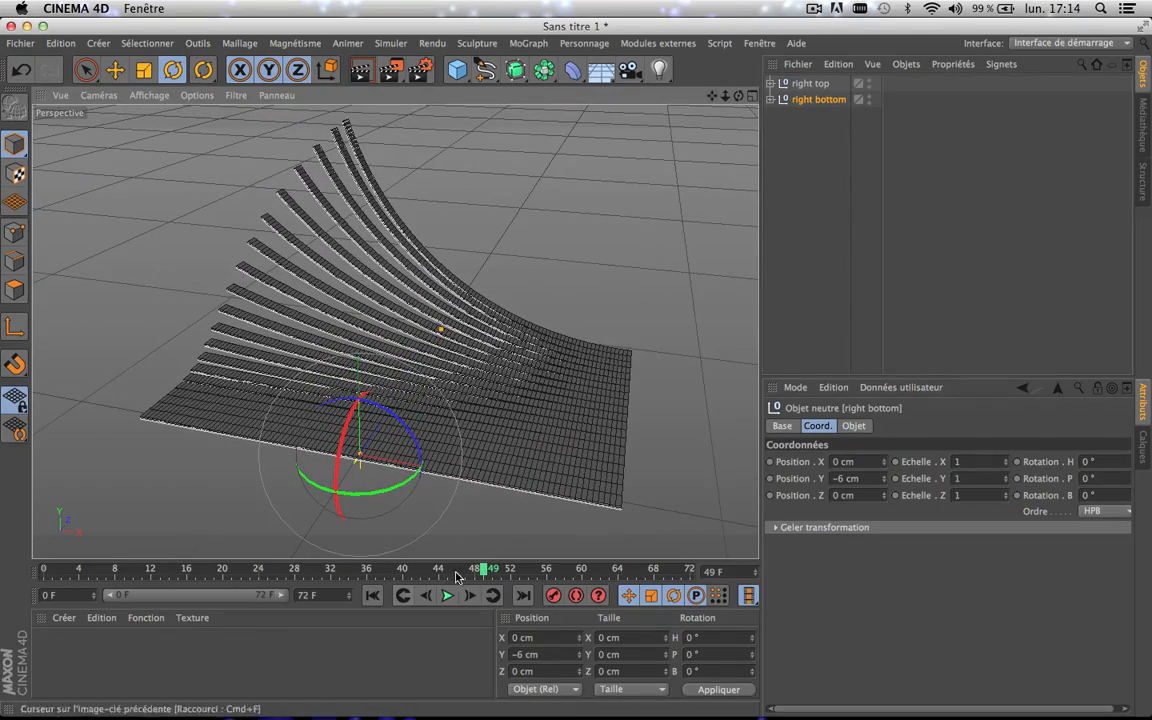
drag(483, 568, 431, 568)
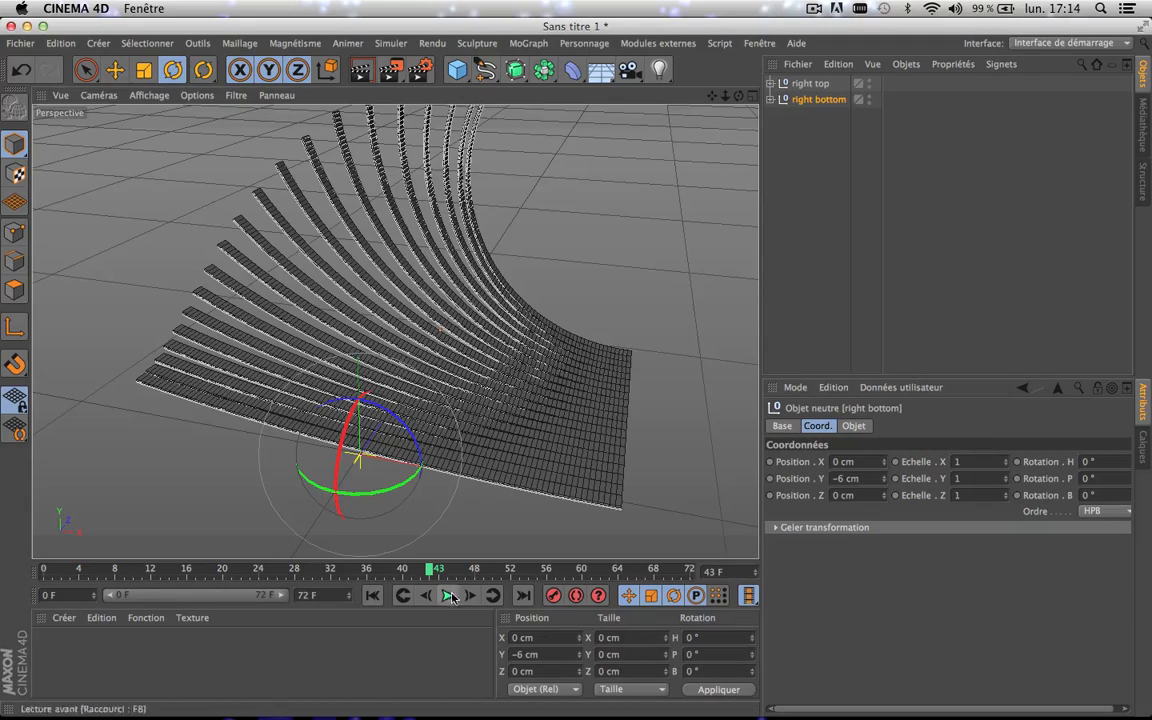
drag(428, 569, 455, 580)
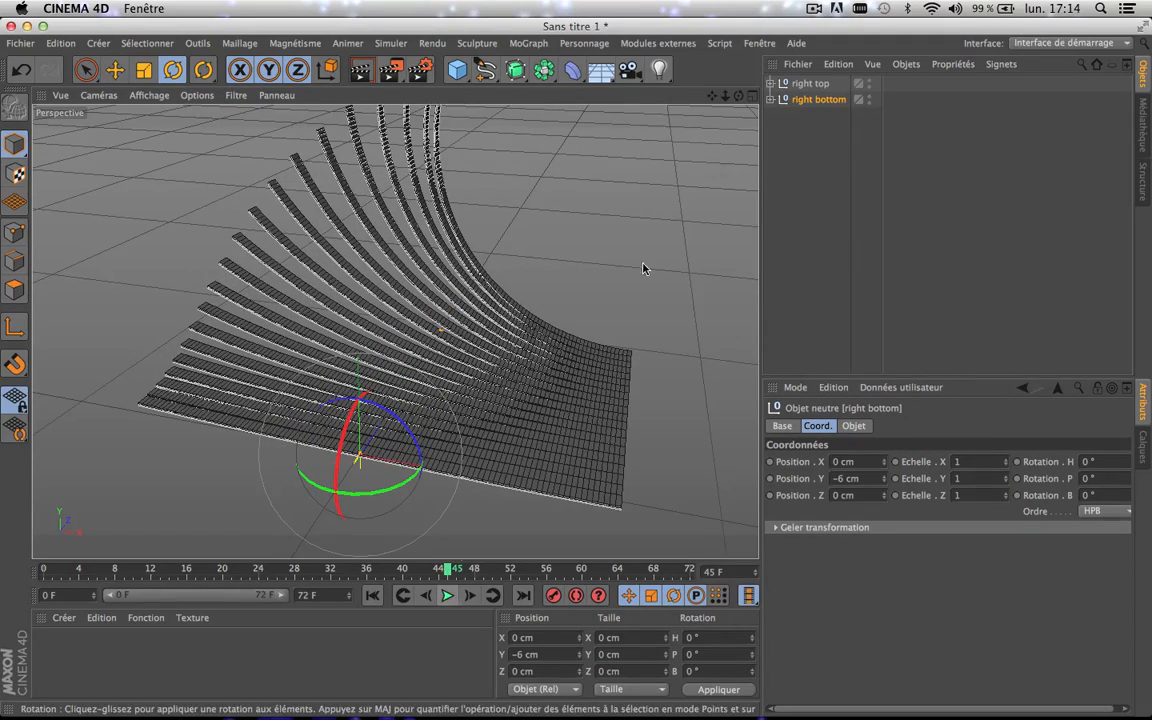
- Move the end keyframe of the Incurvation inside "right bottom" to frame 45
click(770, 101)
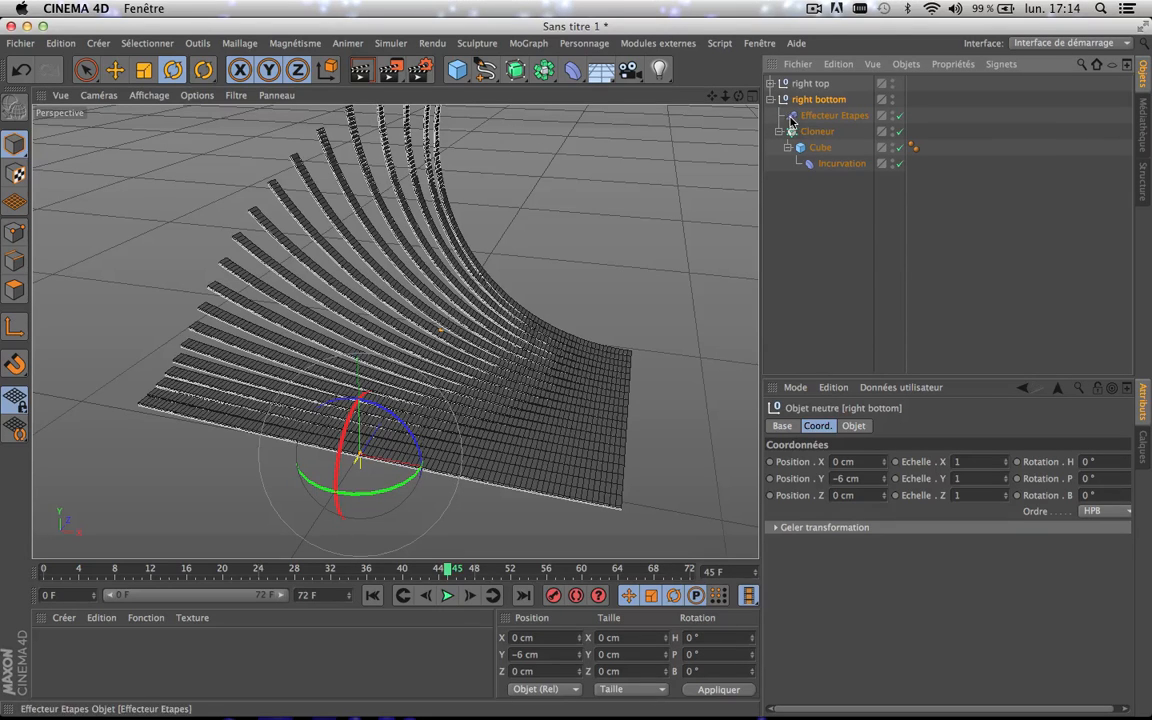
click(831, 168)
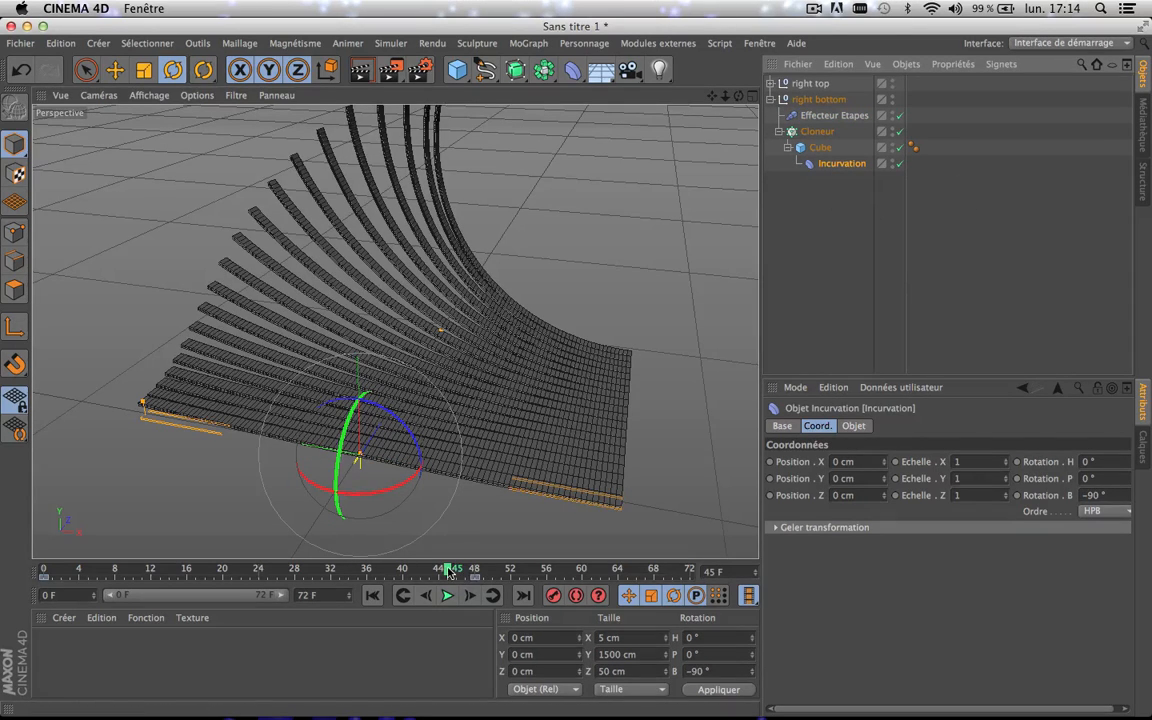
drag(449, 572, 350, 578)
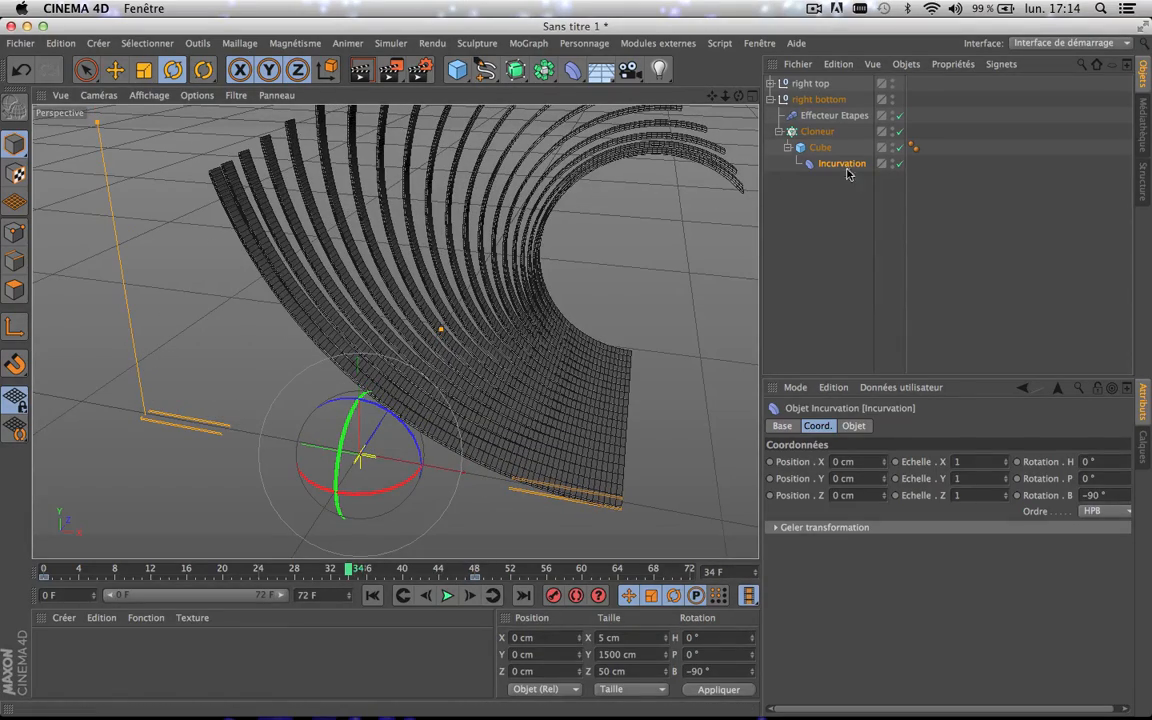
click(475, 577)
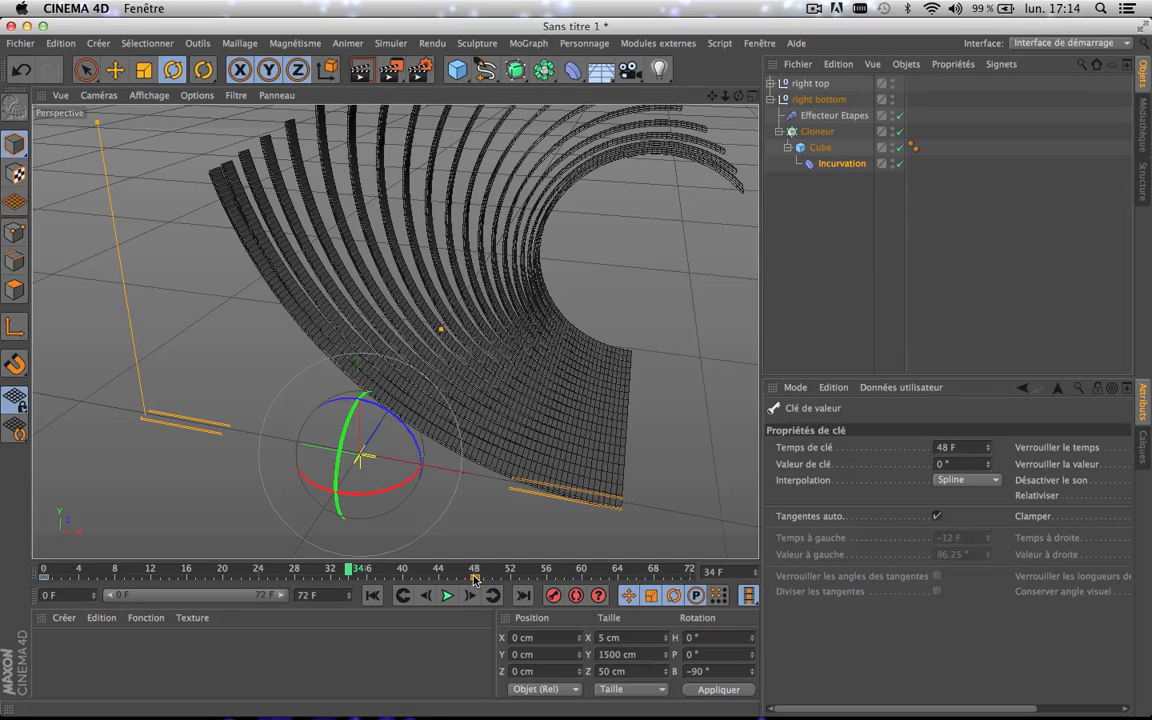
drag(472, 580, 450, 580)
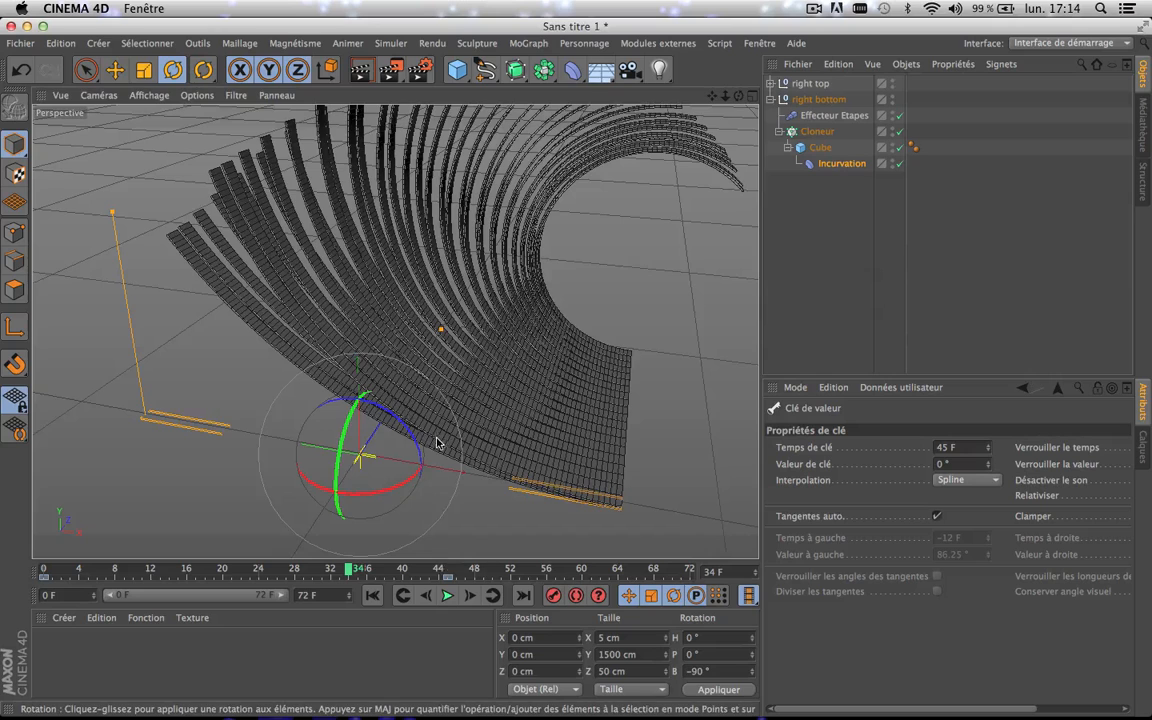
- Compare the unrolling of "right bottom" and "right top" by scrubbing back to frame 34 and through to frame 72
alt+drag(437, 437, 471, 495)
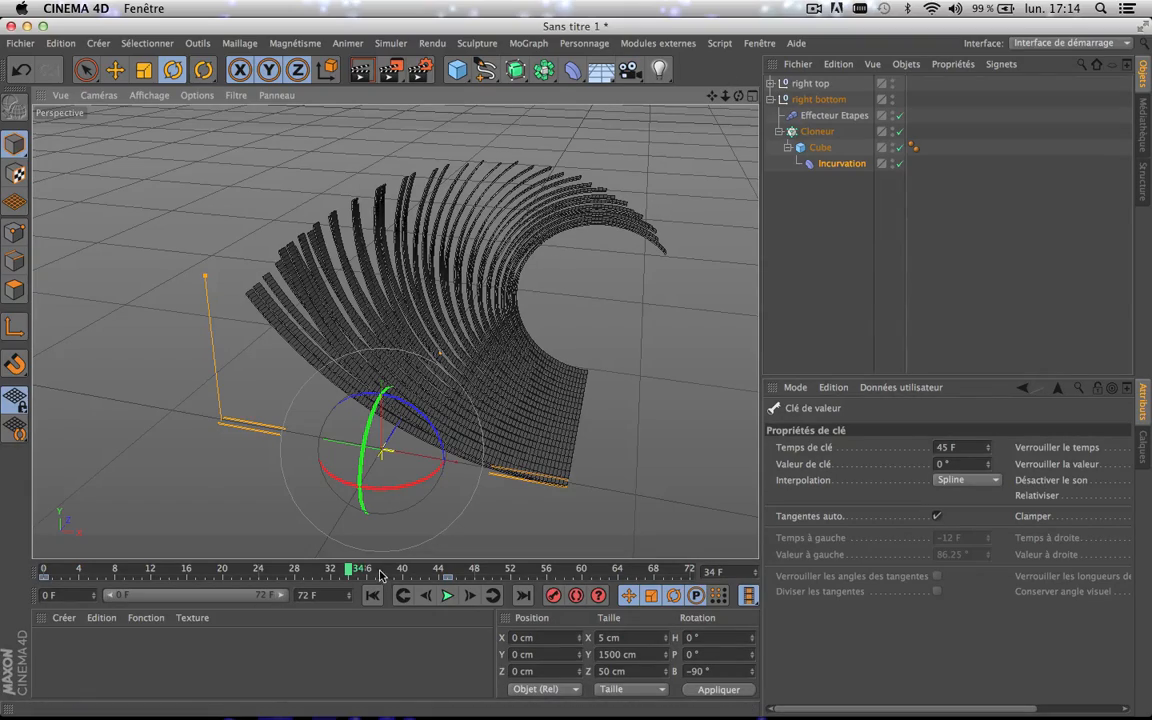
drag(380, 575, 442, 566)
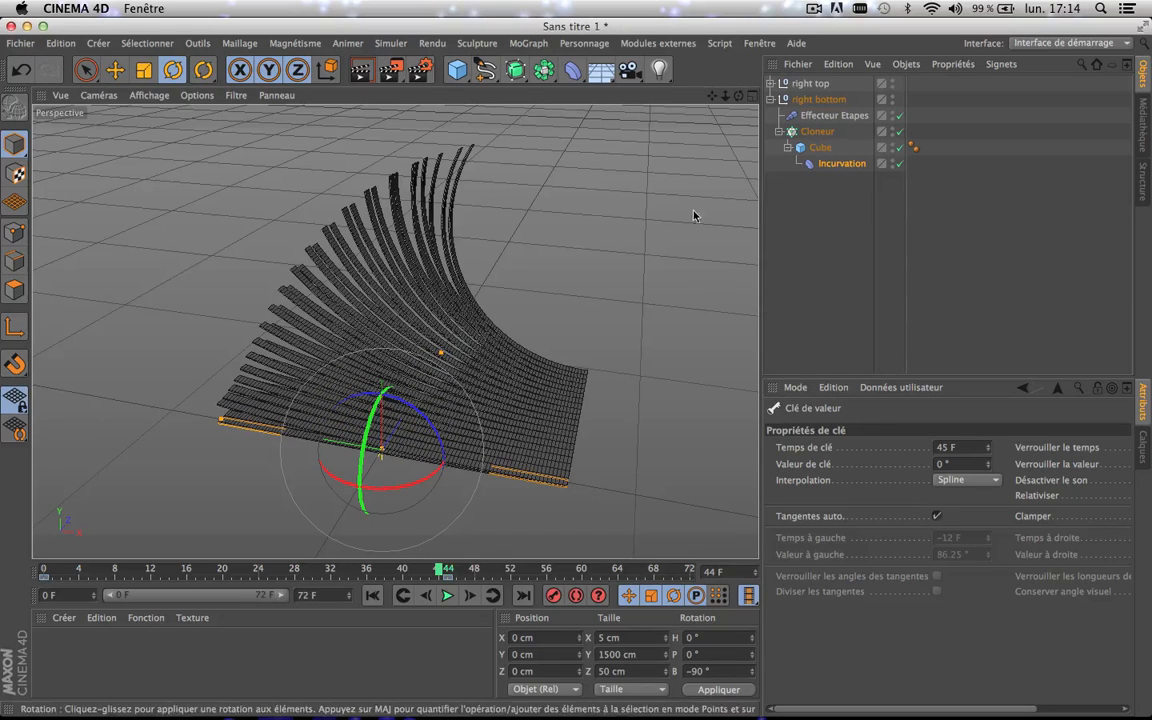
click(772, 99)
click(815, 100)
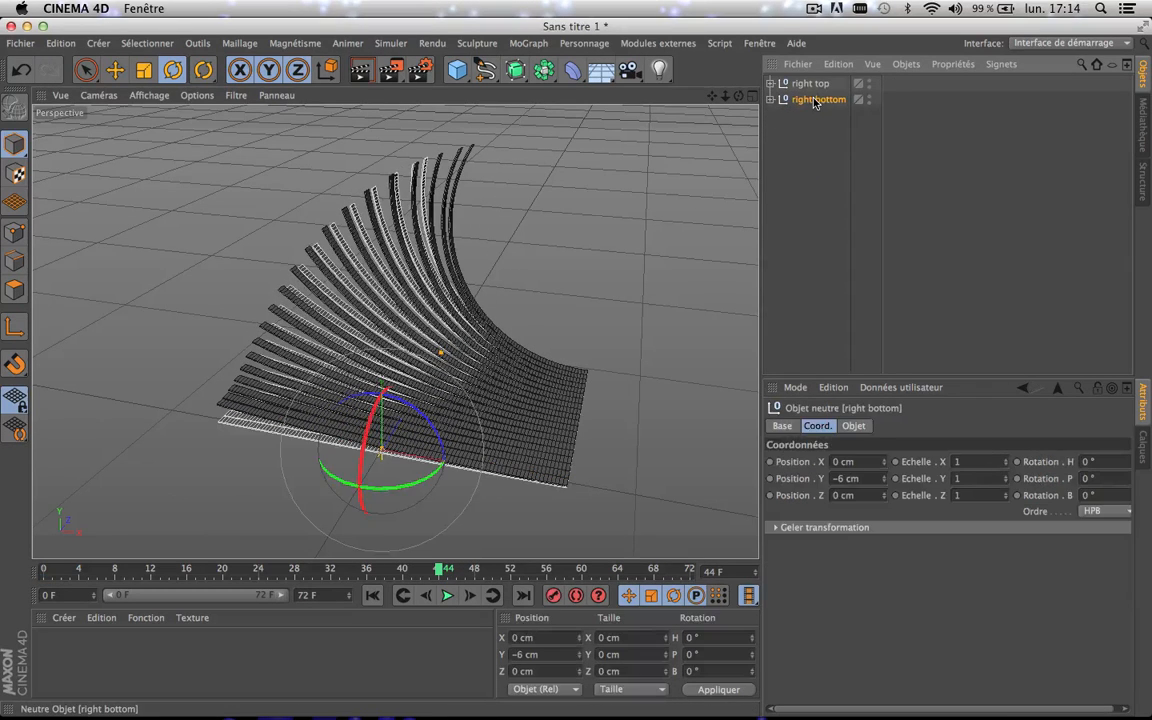
click(390, 560)
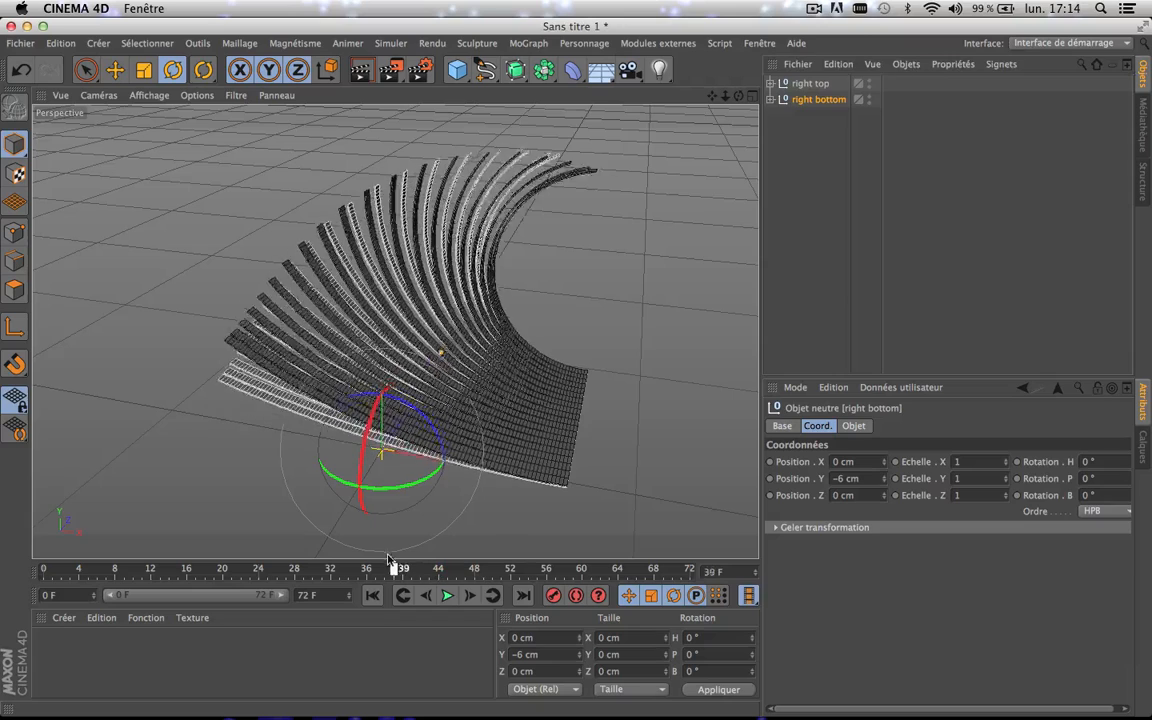
drag(390, 560, 348, 505)
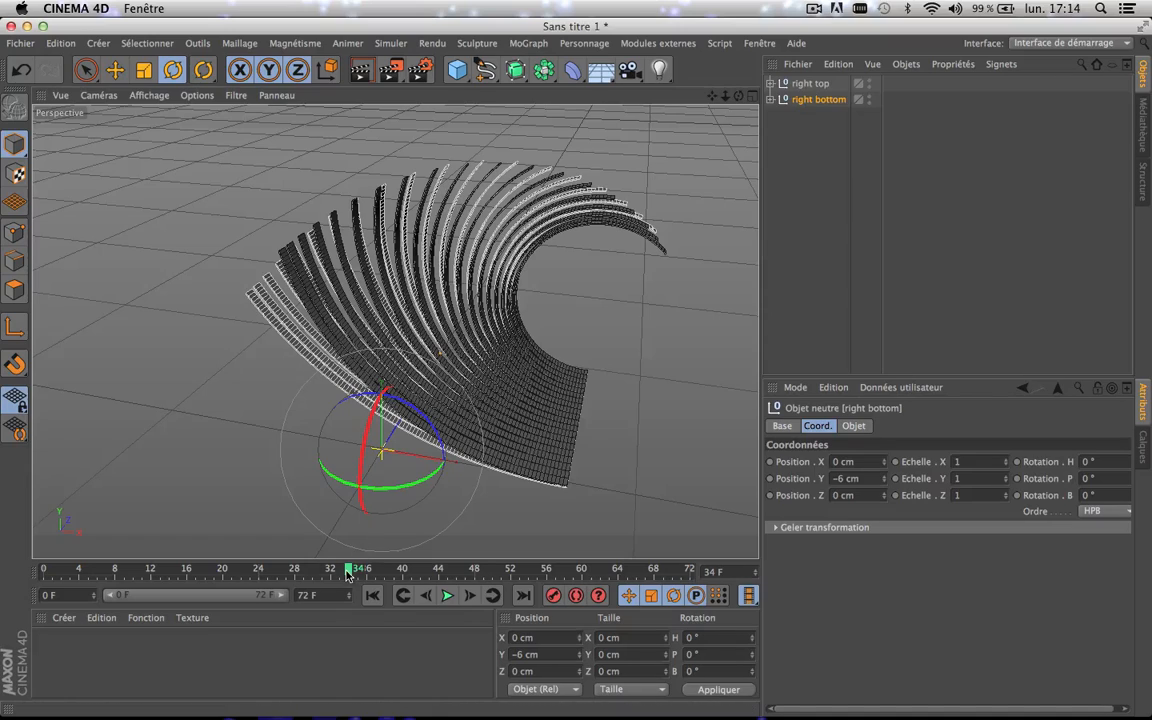
drag(352, 570, 458, 574)
click(806, 84)
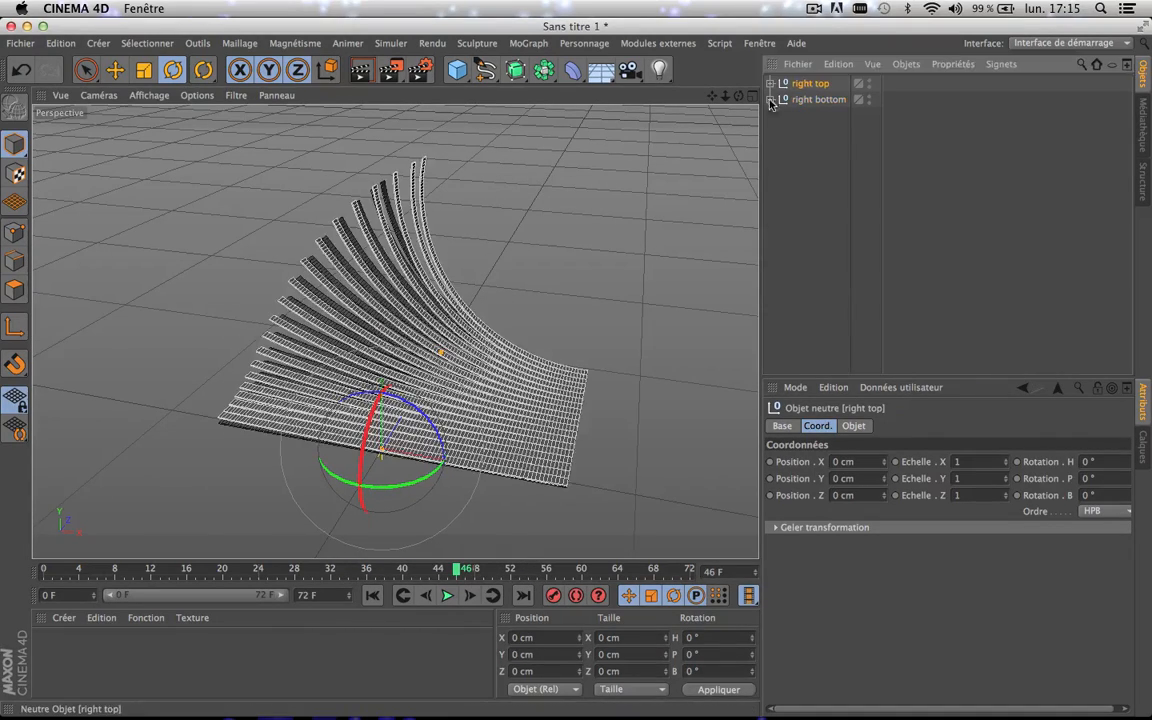
drag(418, 570, 731, 594)
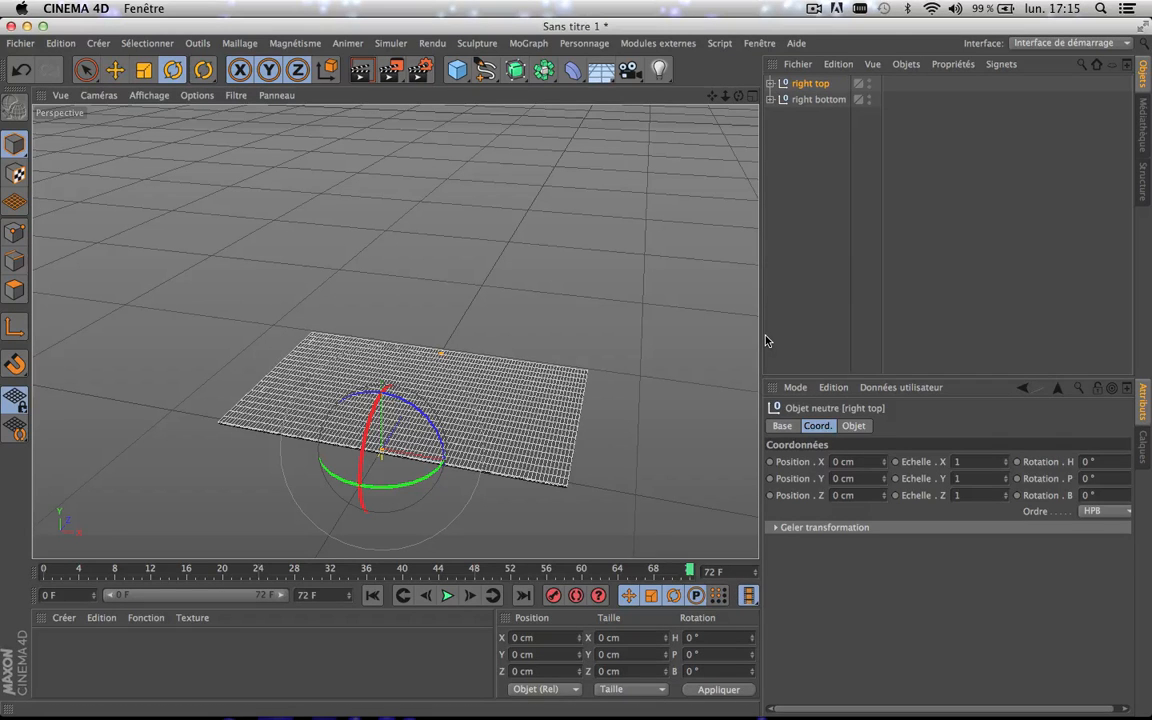
scroll(567, 414, down, 2)
scroll(567, 414, up, 3)
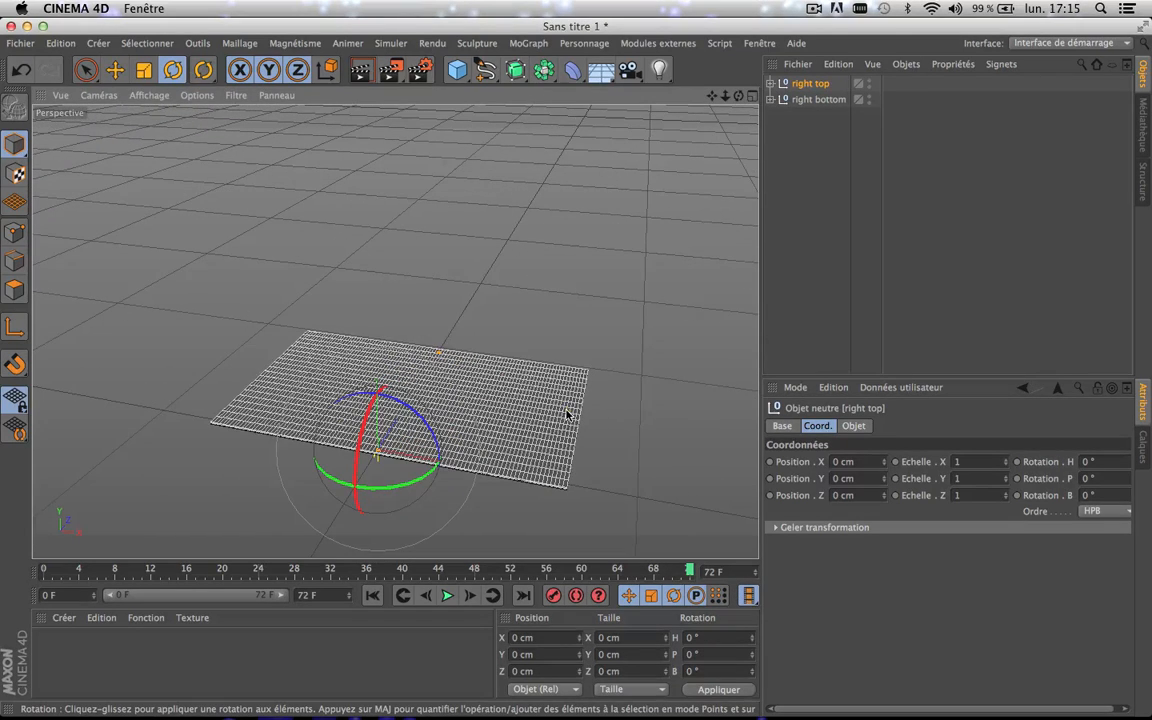
- Group "right top" and "right bottom" under one null object and rename it "right"
click(797, 118)
drag(772, 116, 845, 78)
right_click(810, 103)
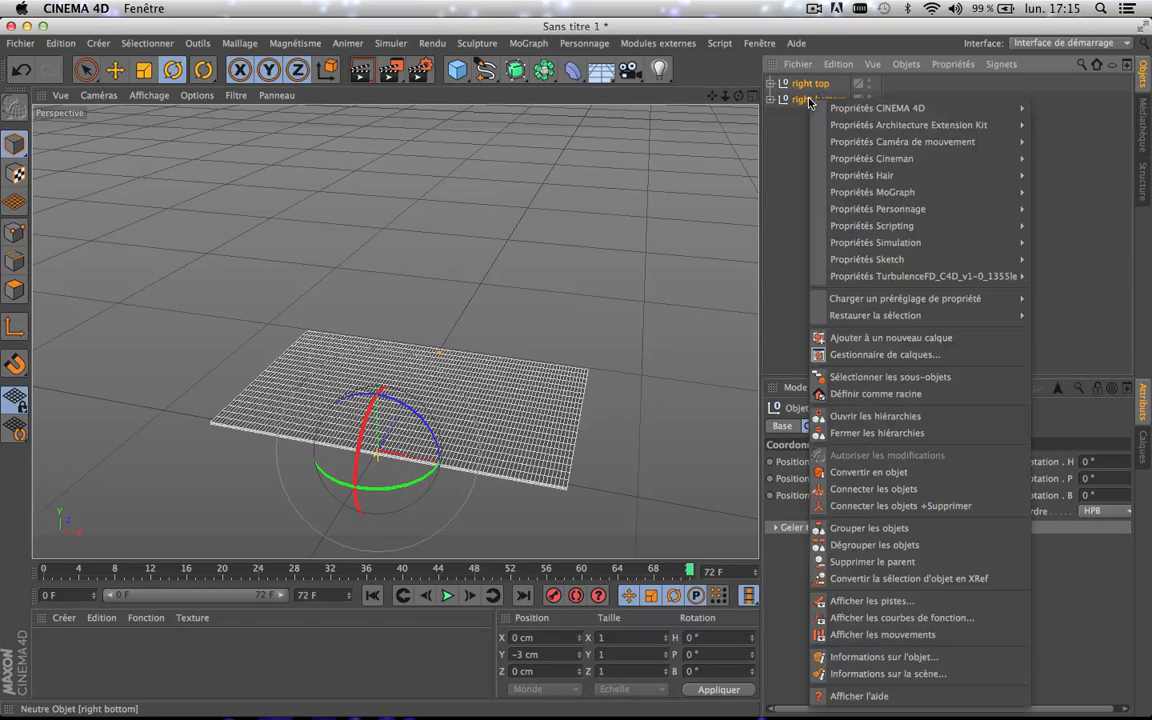
click(858, 527)
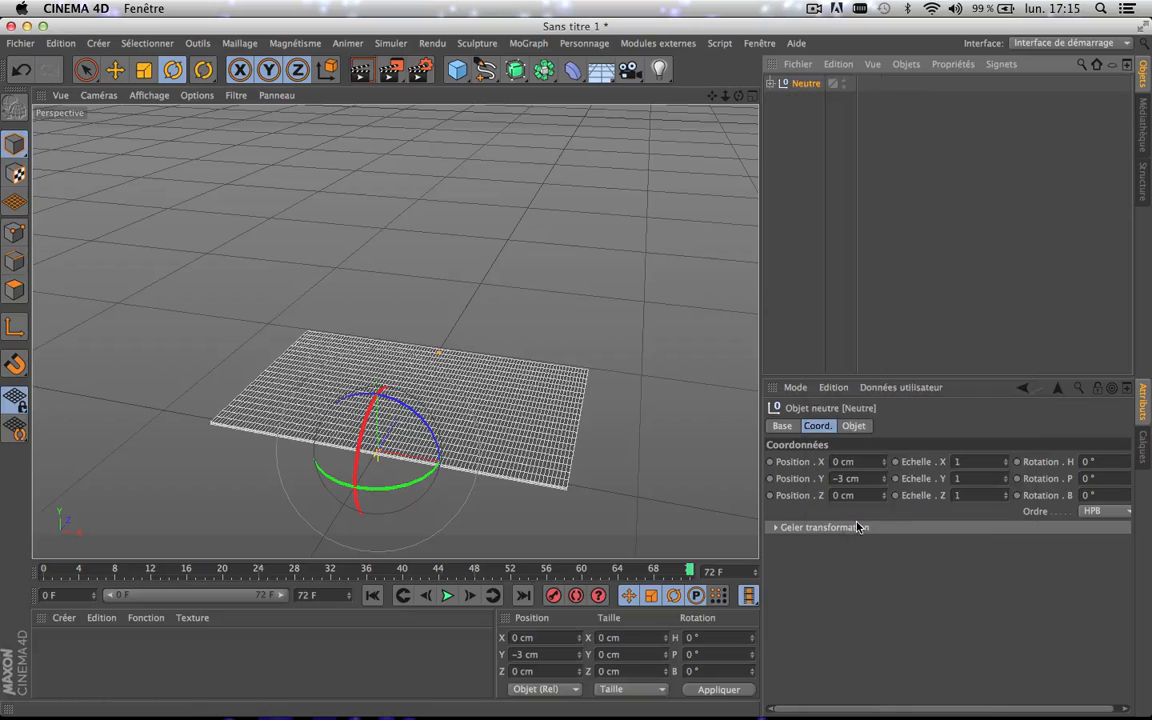
double_click(805, 84)
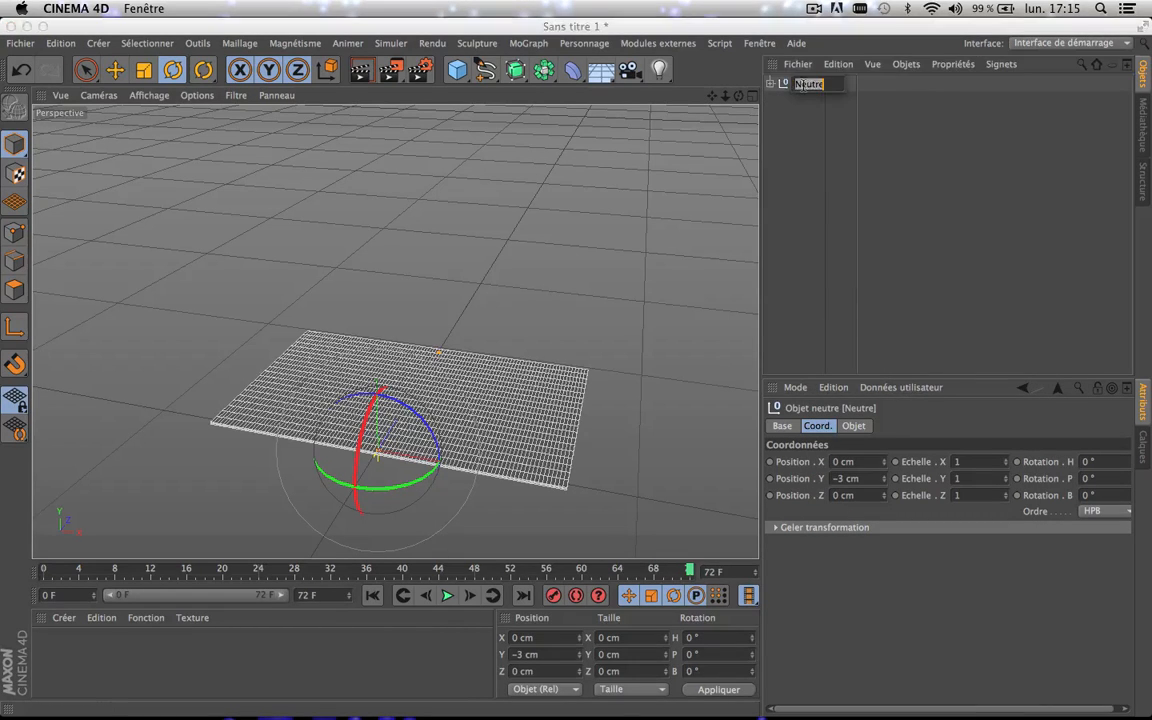
text(right)
click(800, 116)
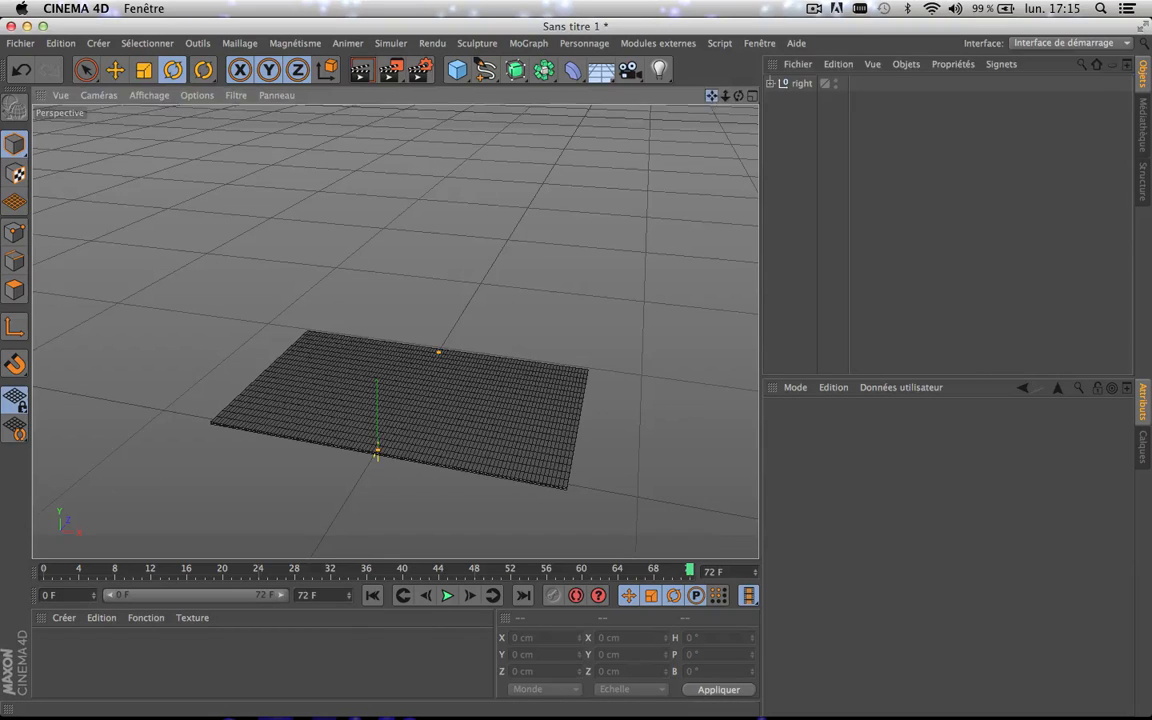
- Duplicate the "right" group in the object hierarchy and rename the copy "left"
drag(713, 95, 776, 64)
click(789, 86)
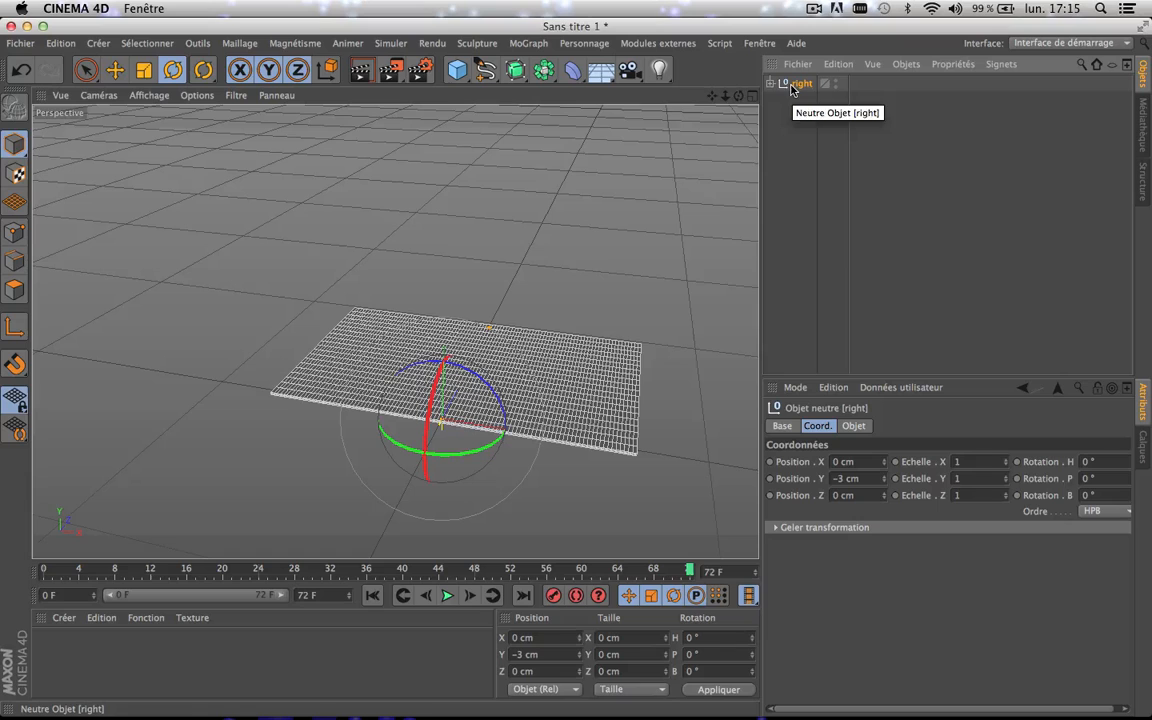
ctrl+drag(789, 86, 793, 102)
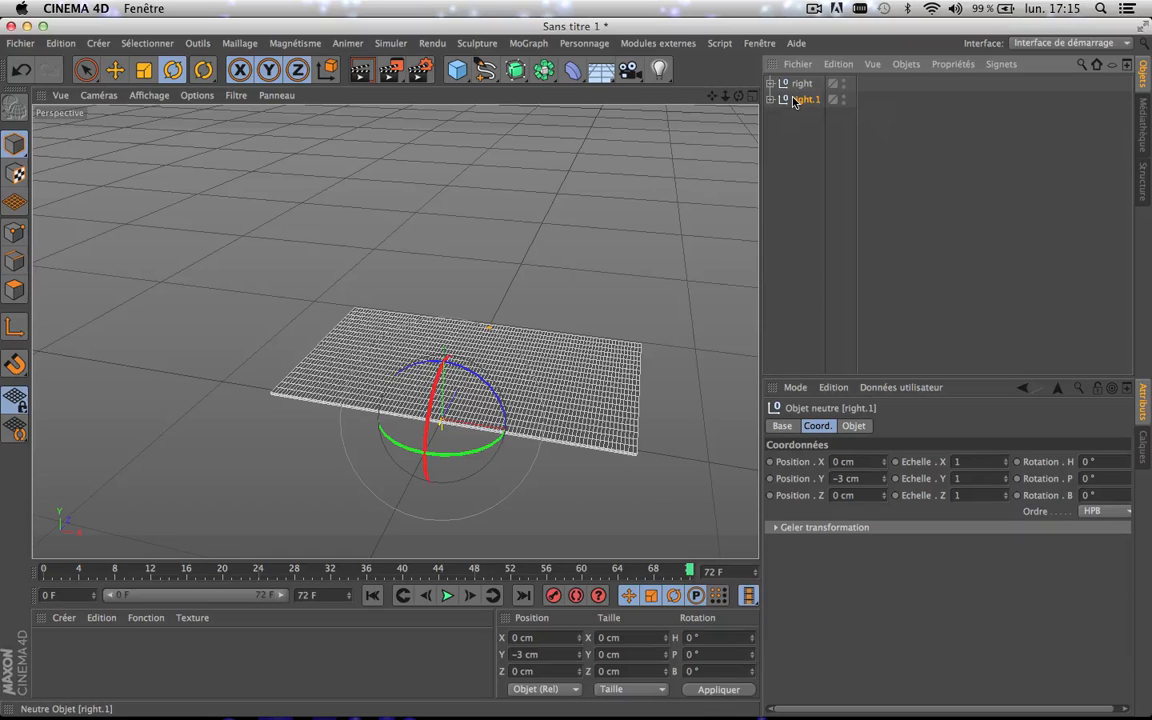
double_click(795, 100)
text(left)
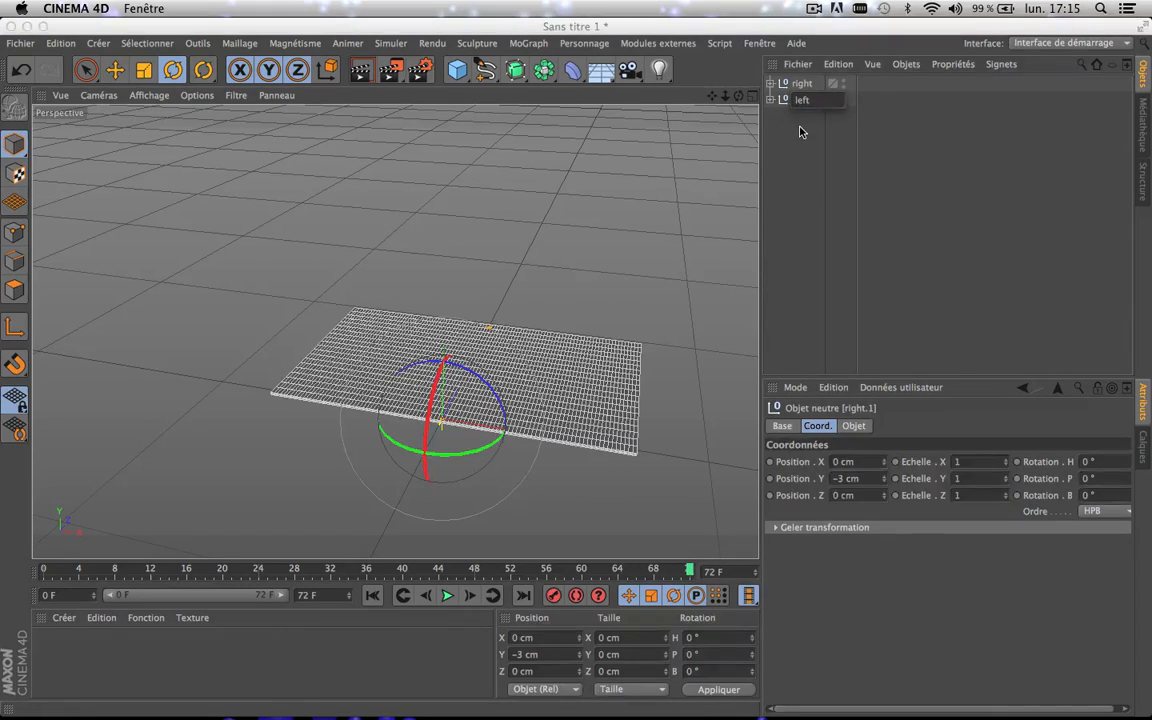
click(800, 131)
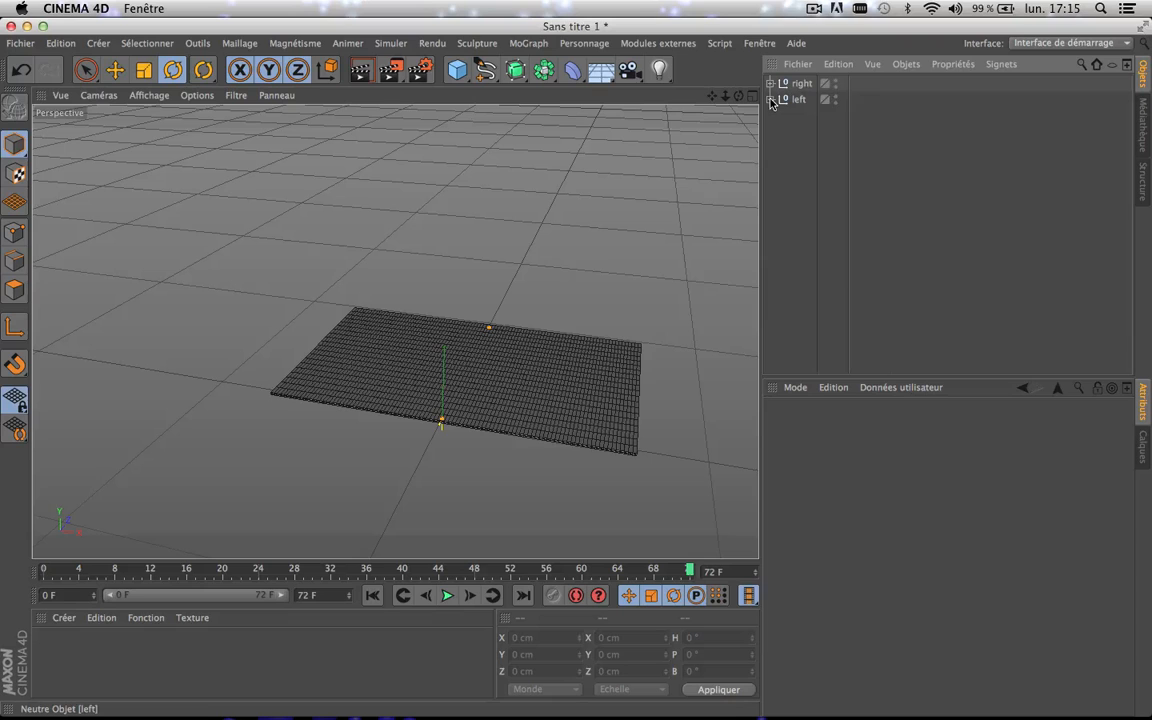
- Rename the two child groups inside "left" as "left top" and "left bottom"
click(770, 100)
click(816, 116)
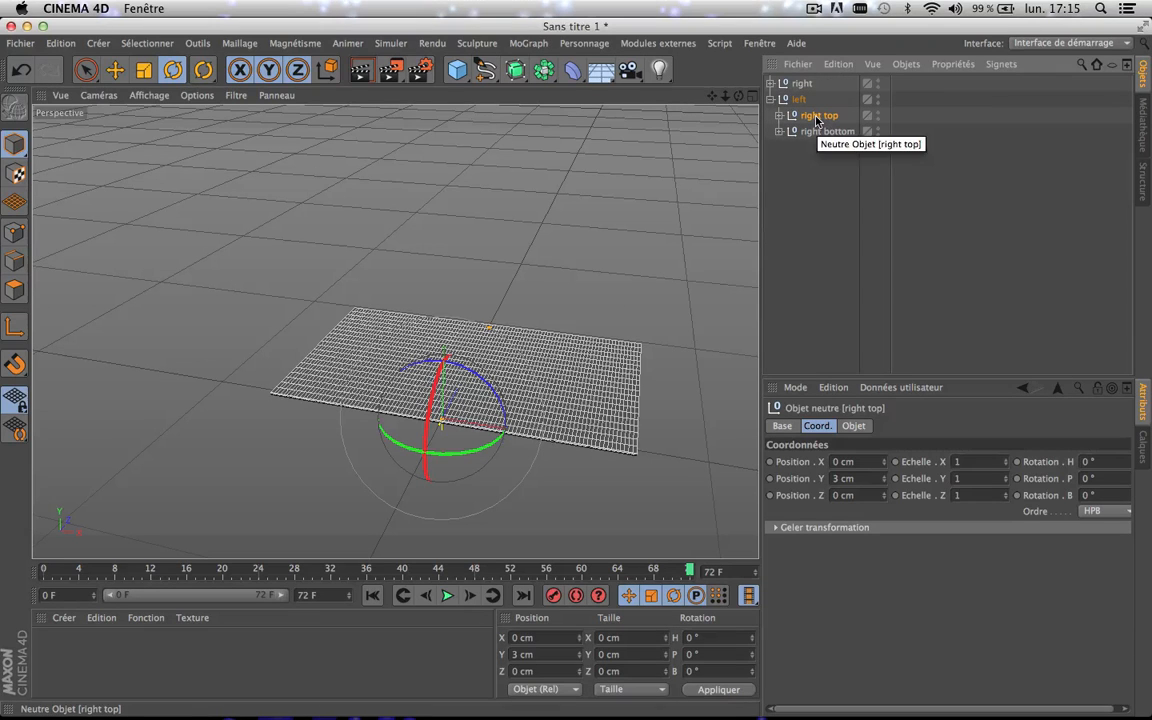
double_click(816, 116)
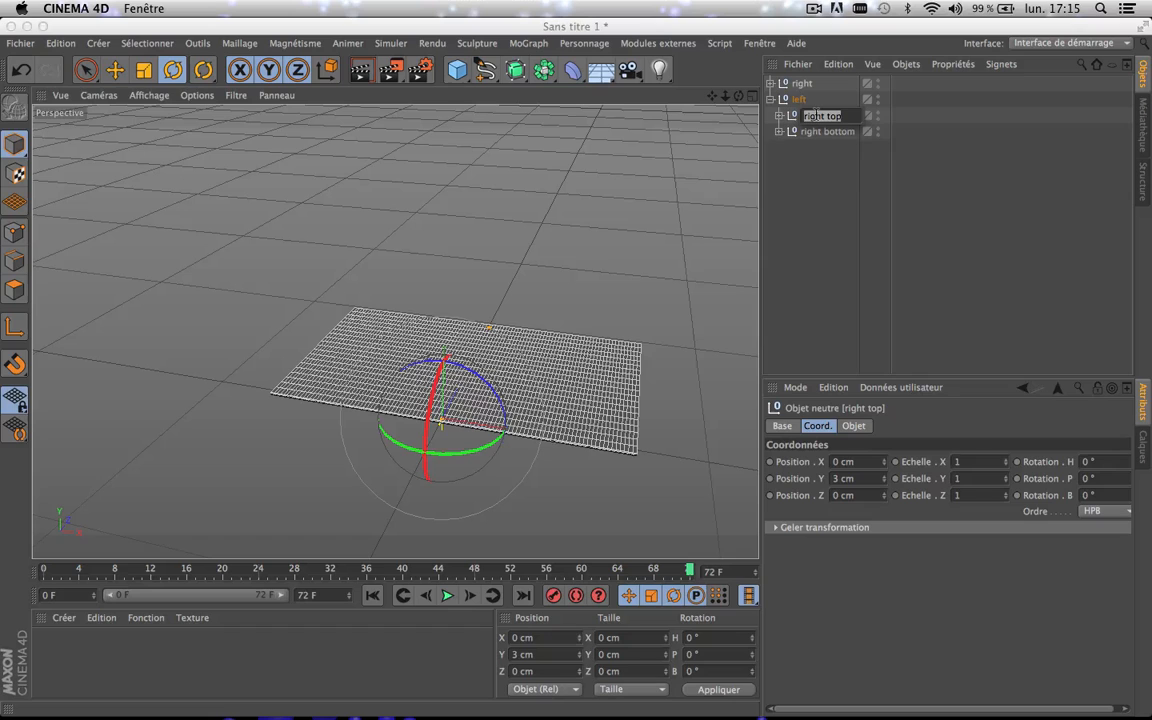
text(left top)
click(818, 170)
double_click(805, 132)
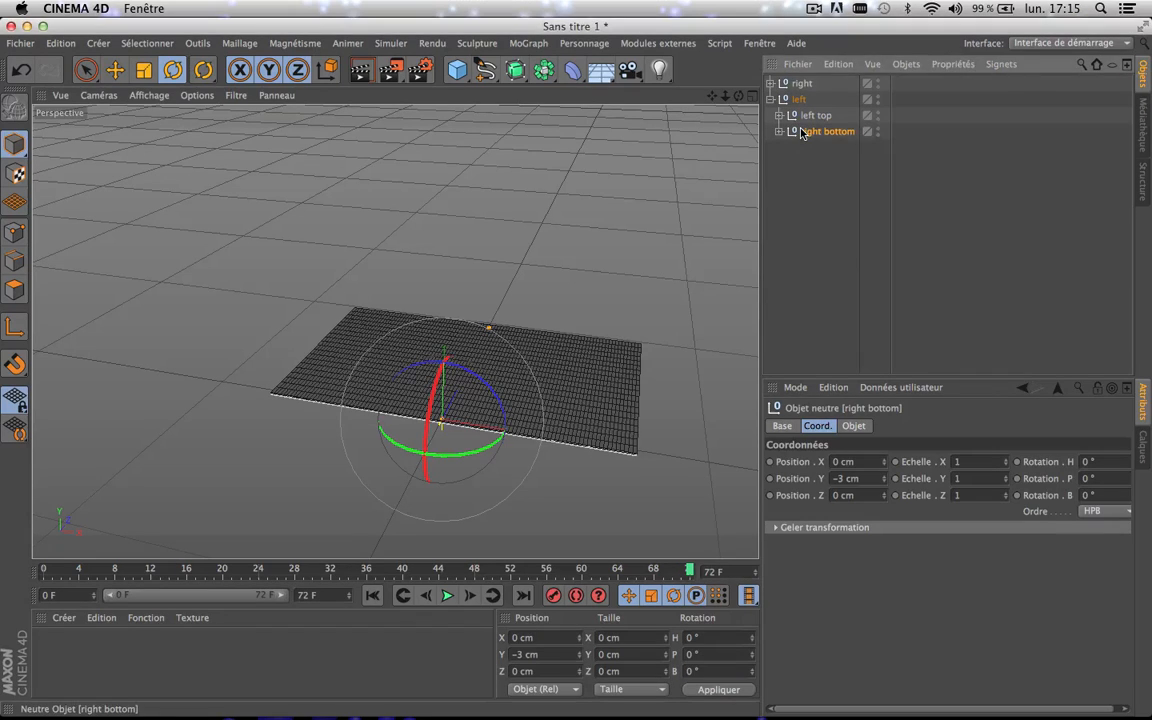
text(left)
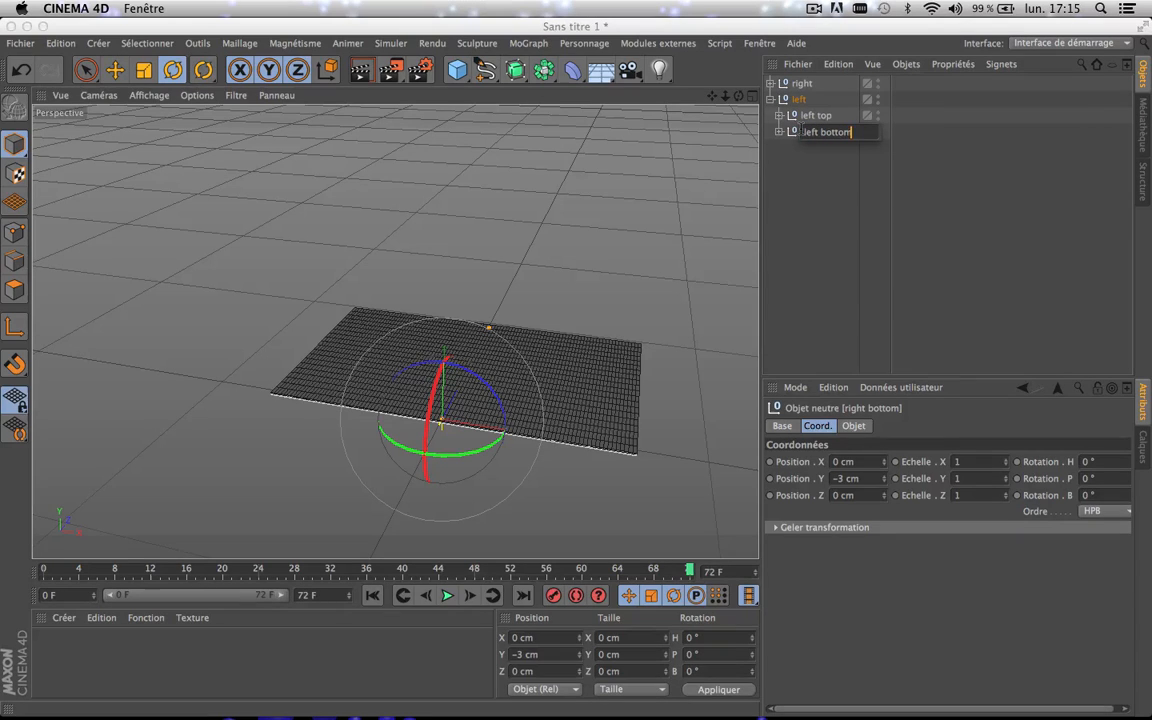
click(782, 214)
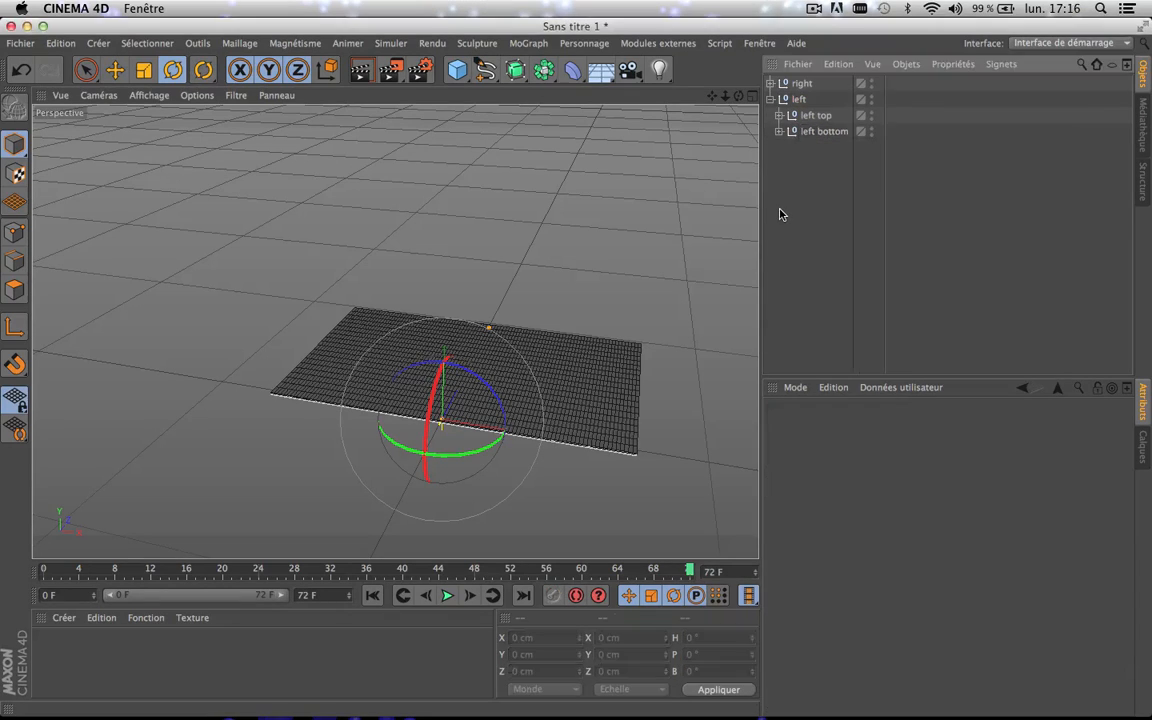
click(770, 99)
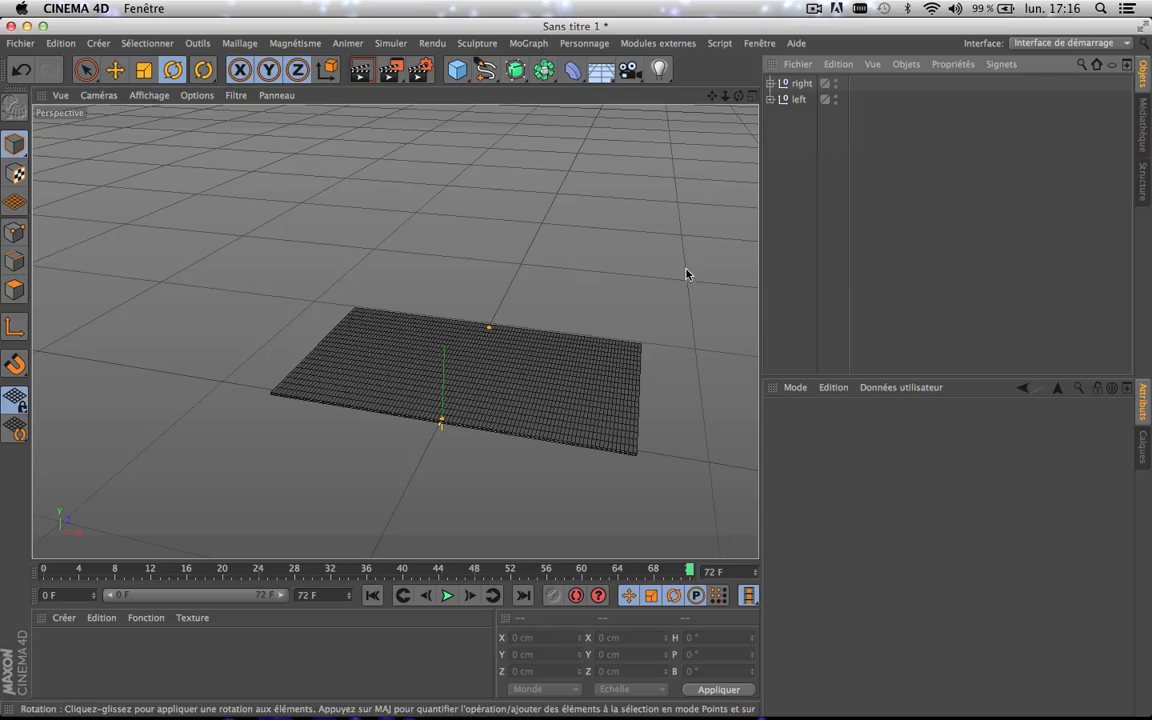
- Hide the "left" group in both the viewport and the render
click(798, 101)
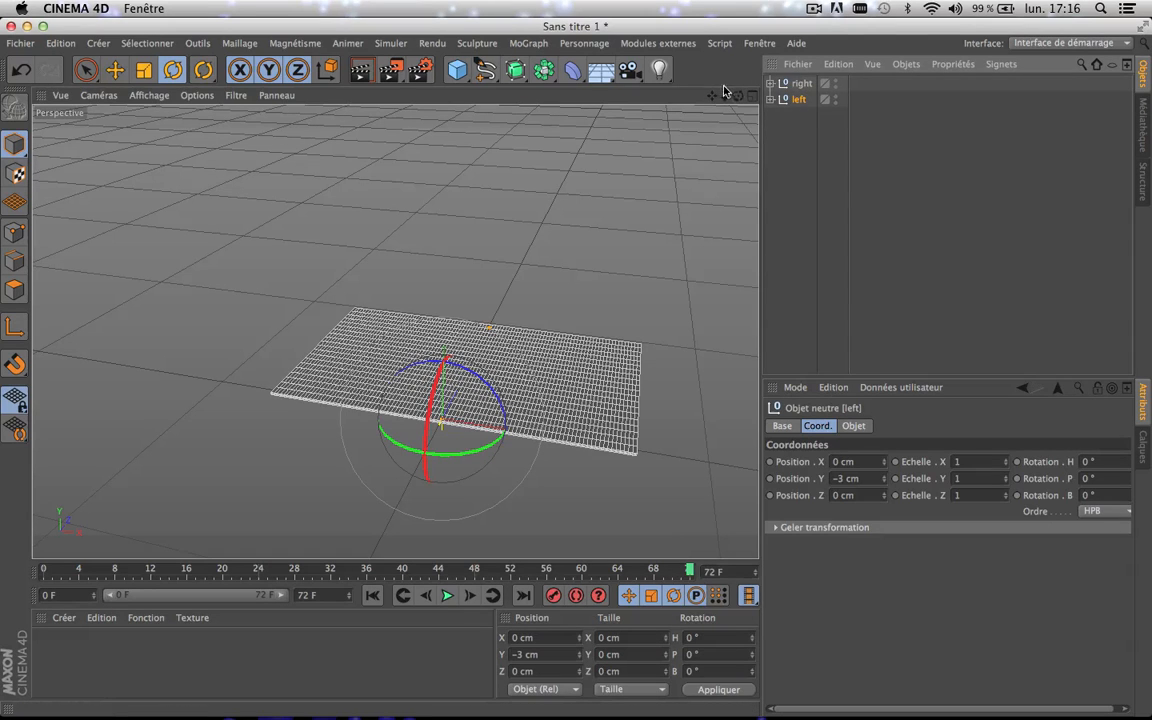
drag(715, 96, 714, 80)
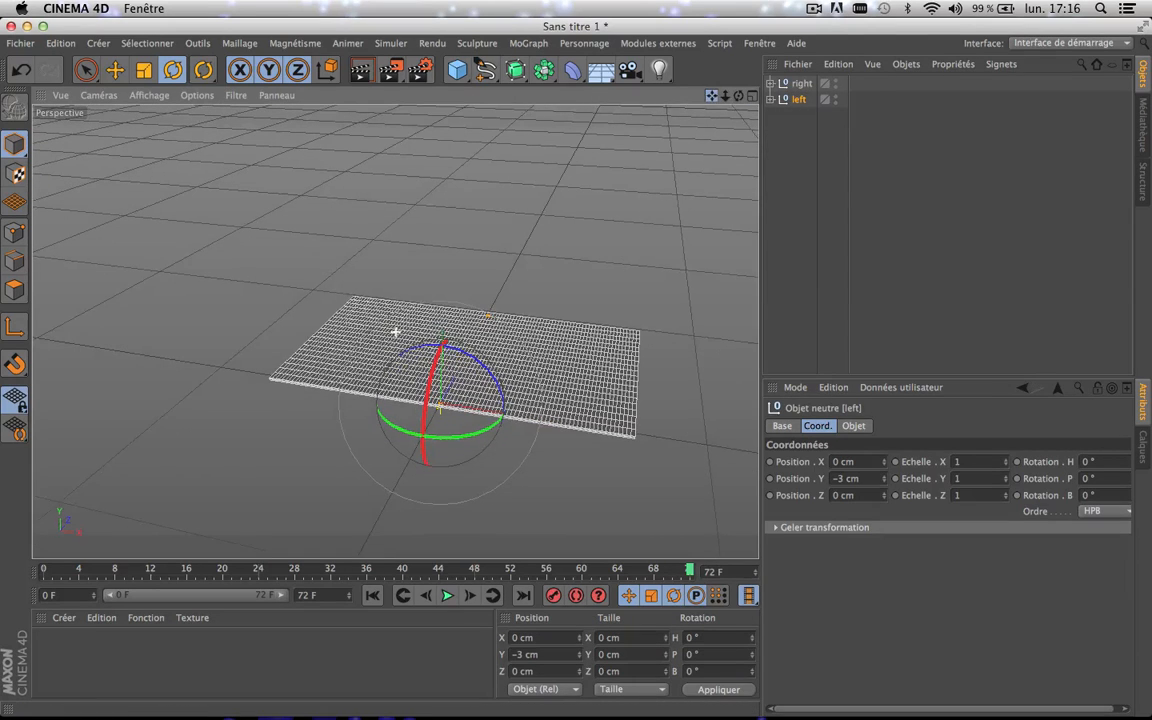
click(801, 84)
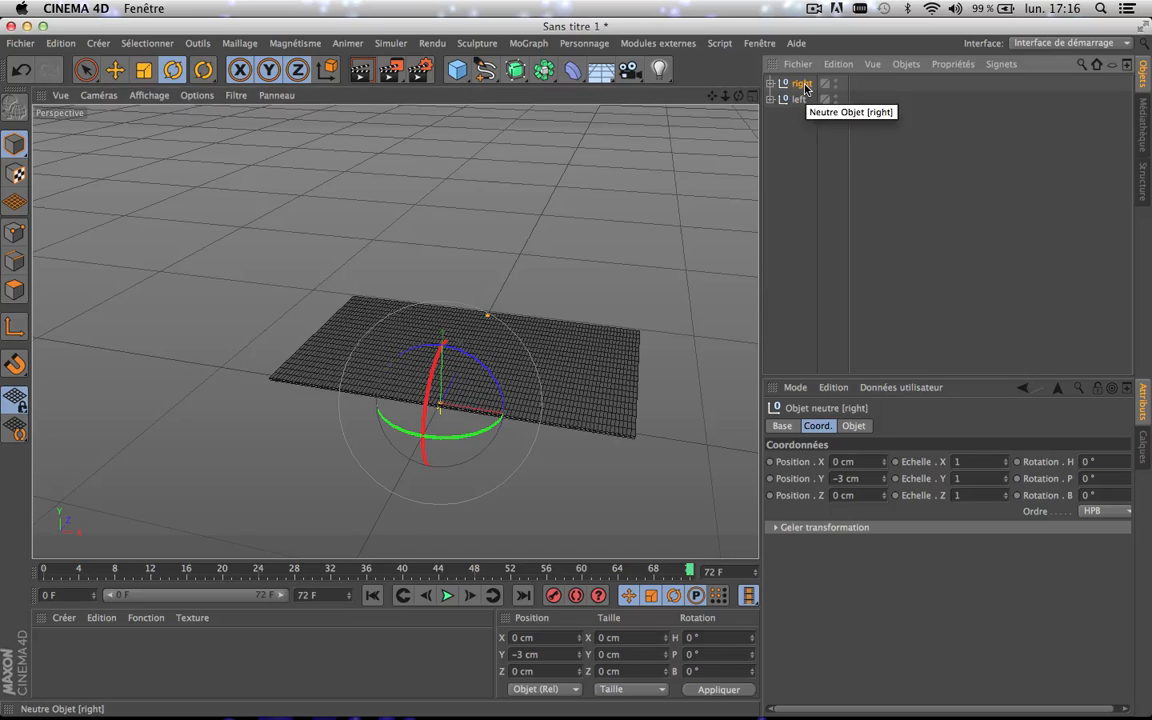
click(803, 99)
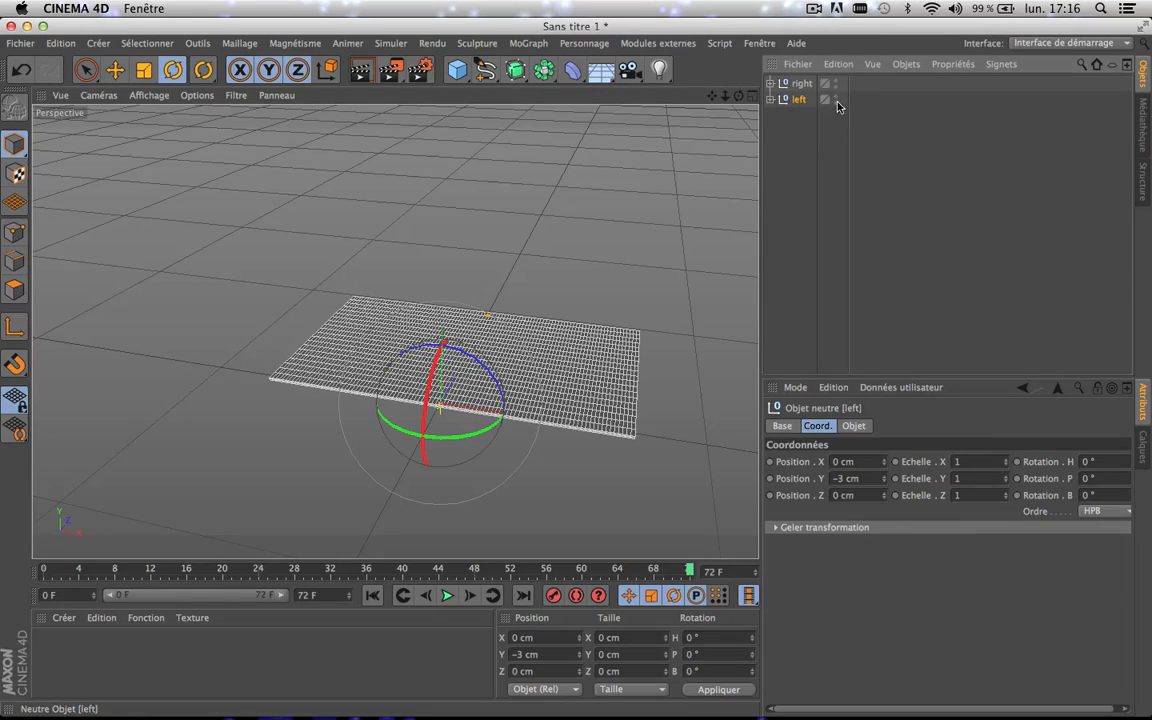
click(835, 99)
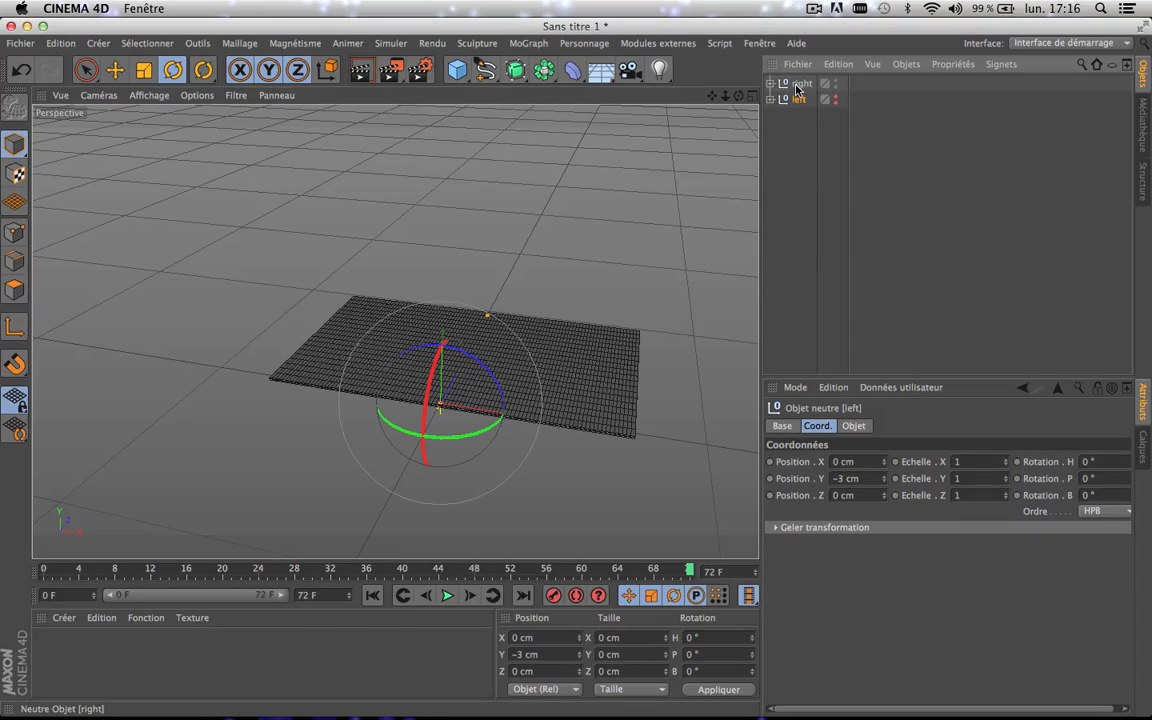
click(789, 175)
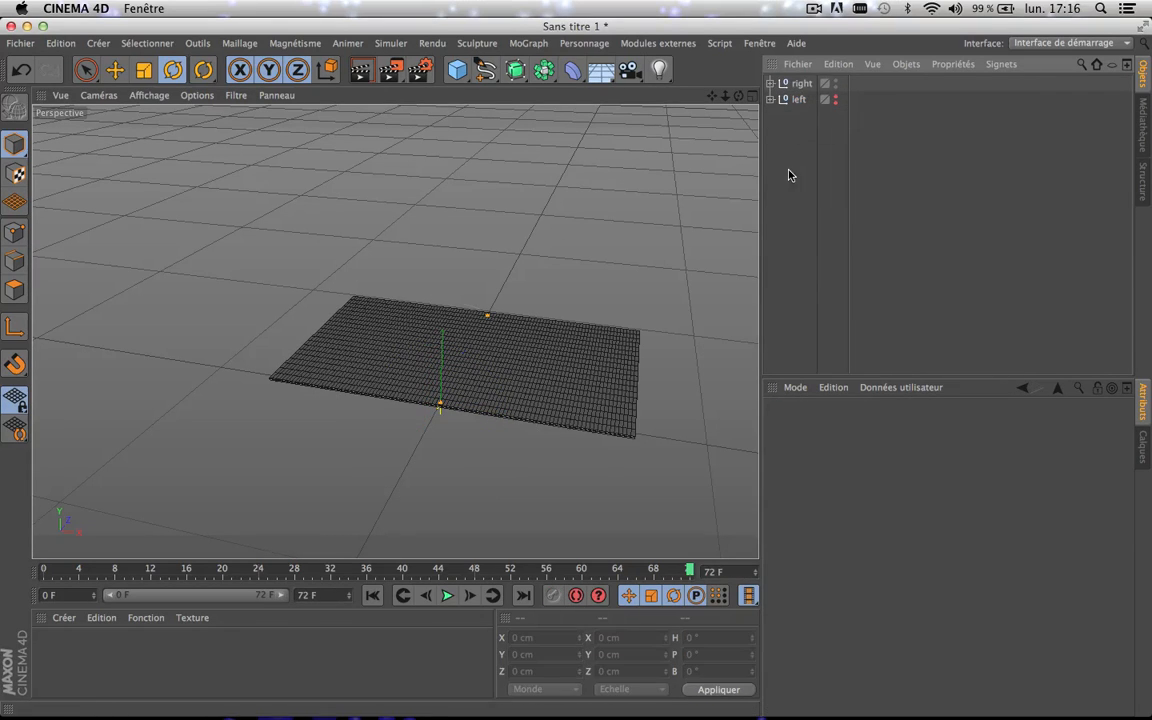
- Move the "right" and "left" groups together along the X axis to 750 cm and make "left" visible again
click(802, 83)
shift+click(798, 99)
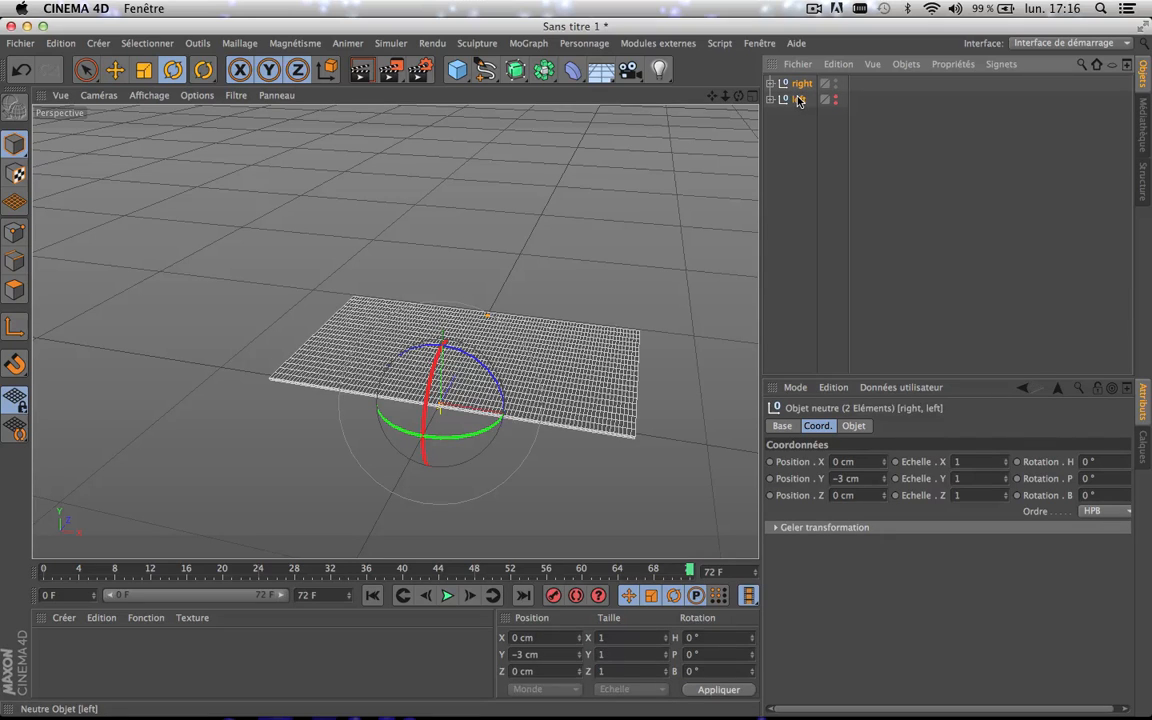
click(797, 138)
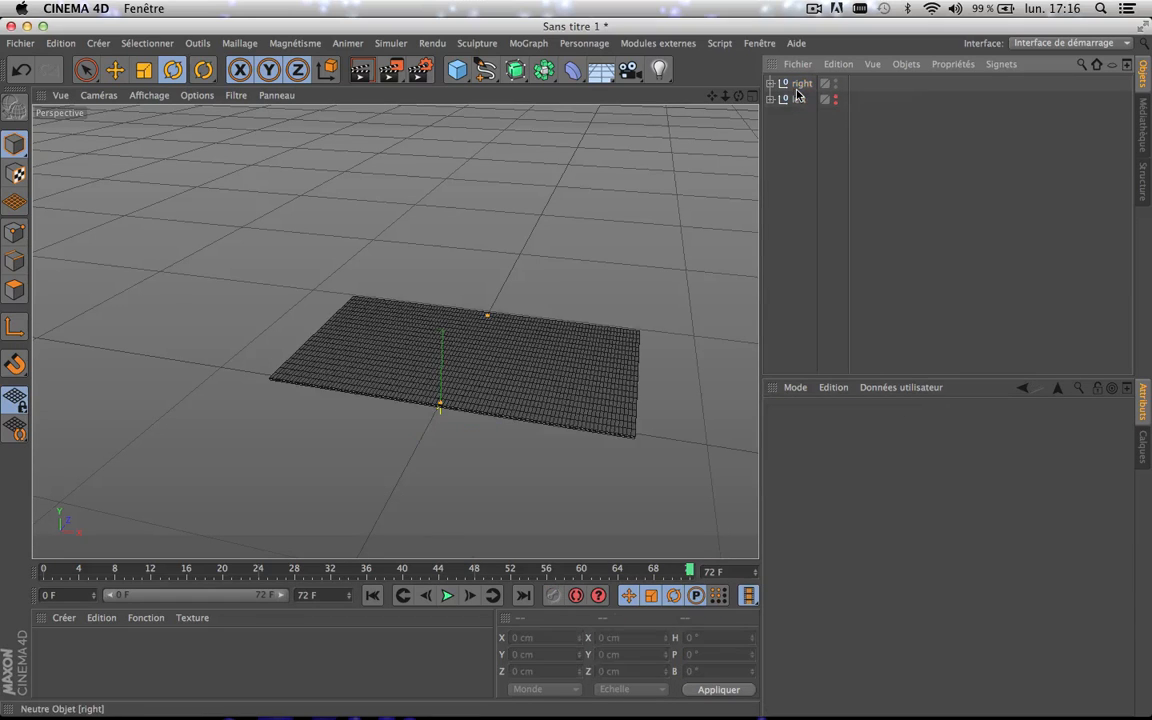
click(802, 85)
shift+click(798, 99)
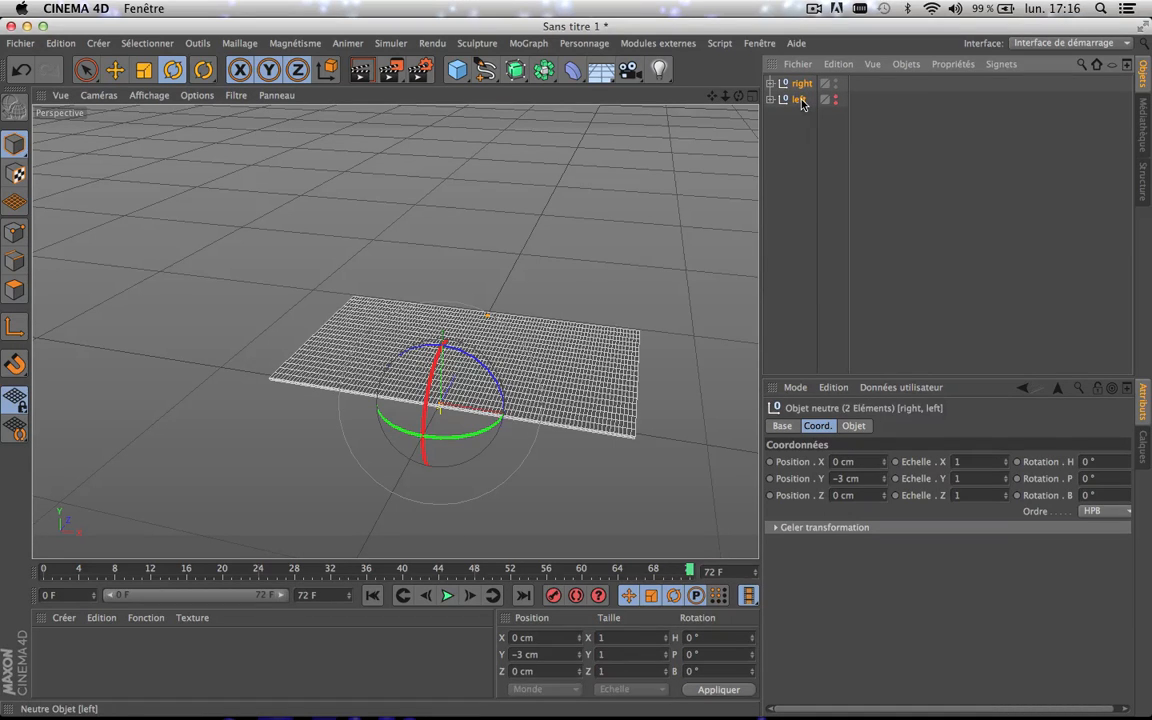
click(115, 69)
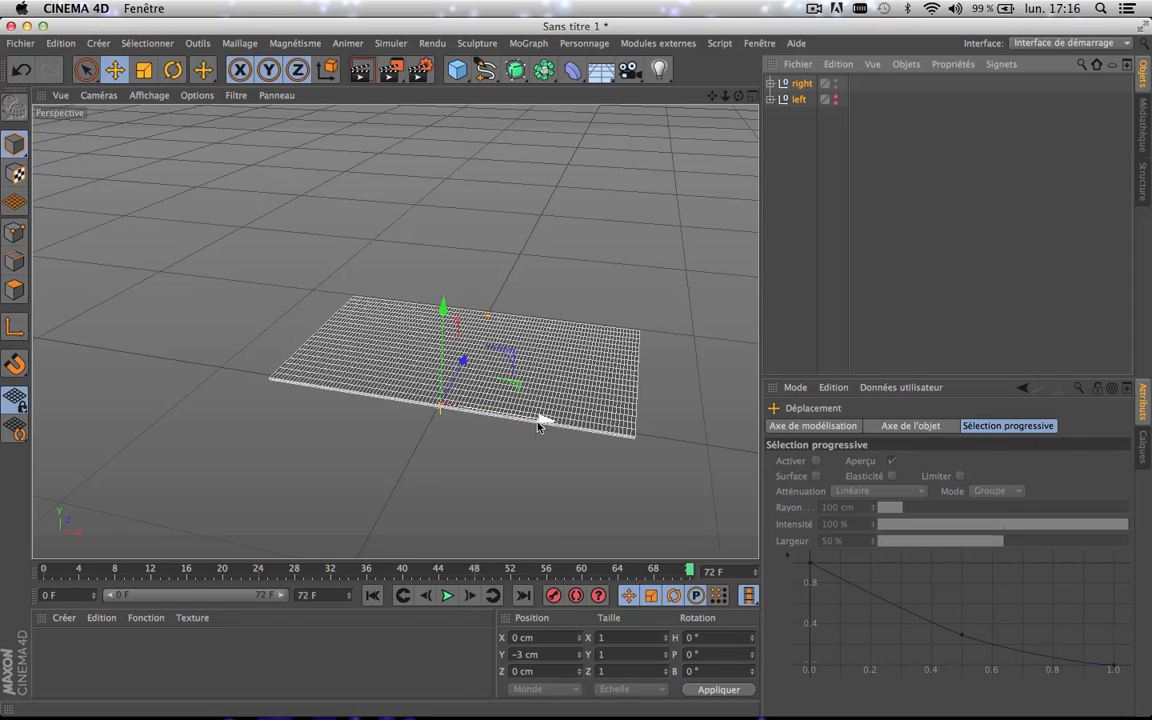
drag(530, 420, 737, 438)
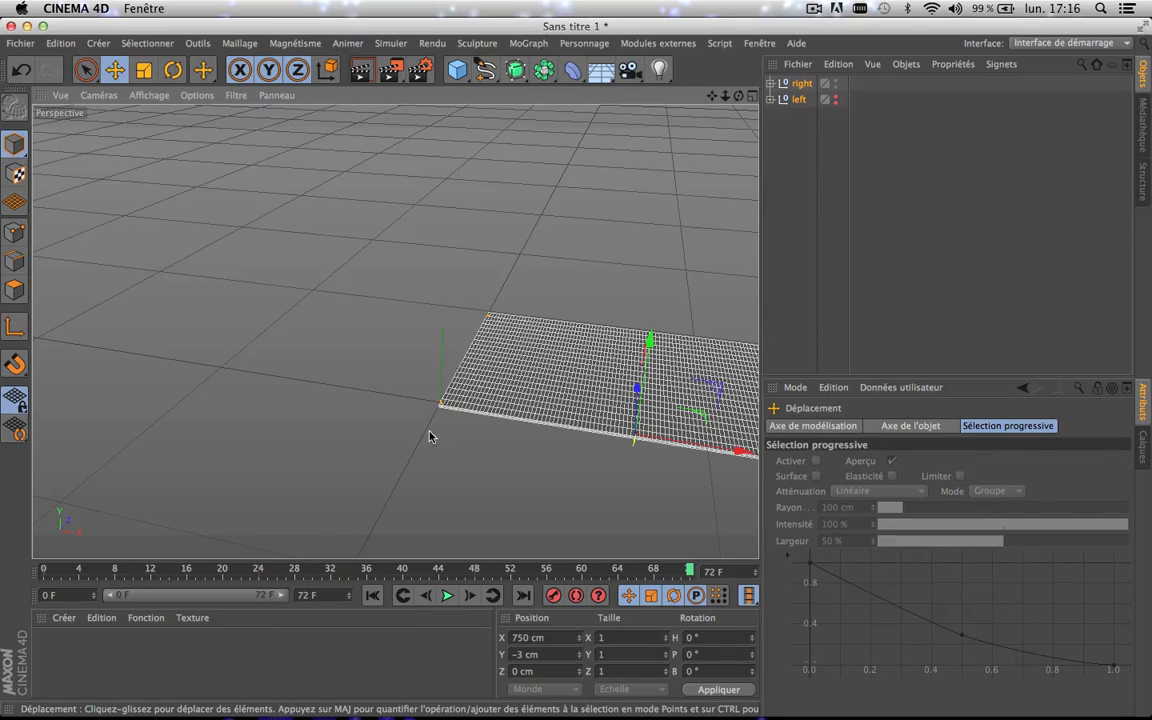
scroll(458, 421, up, 5)
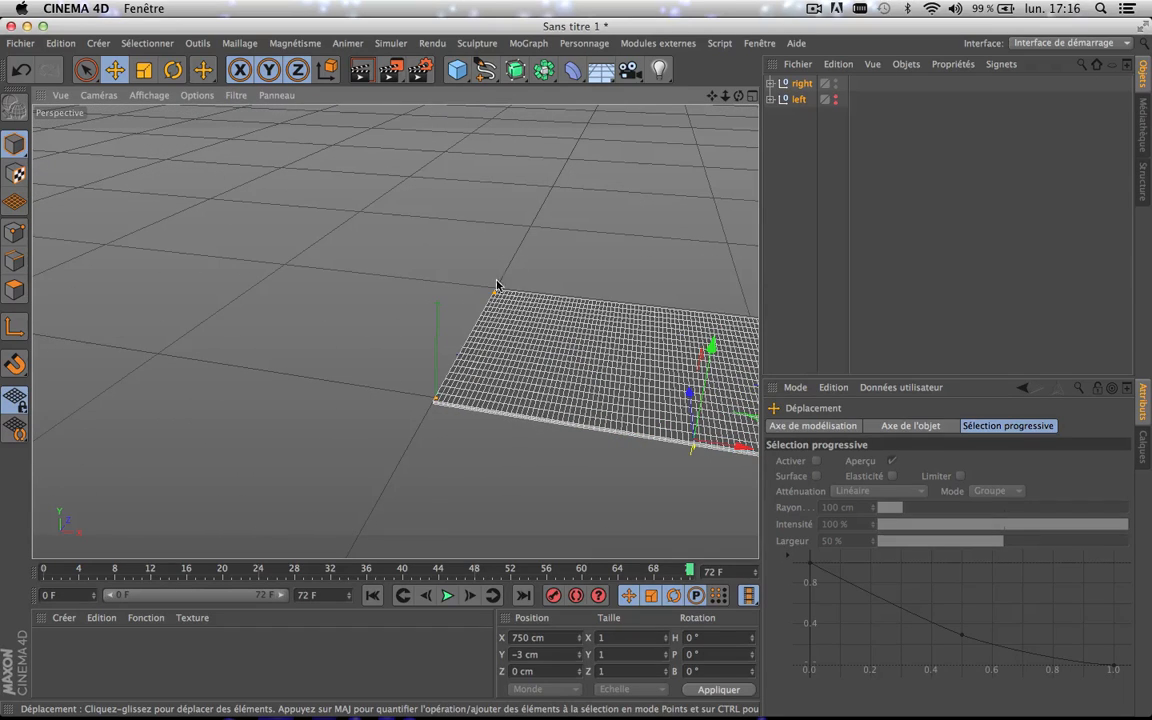
scroll(452, 404, down, 5)
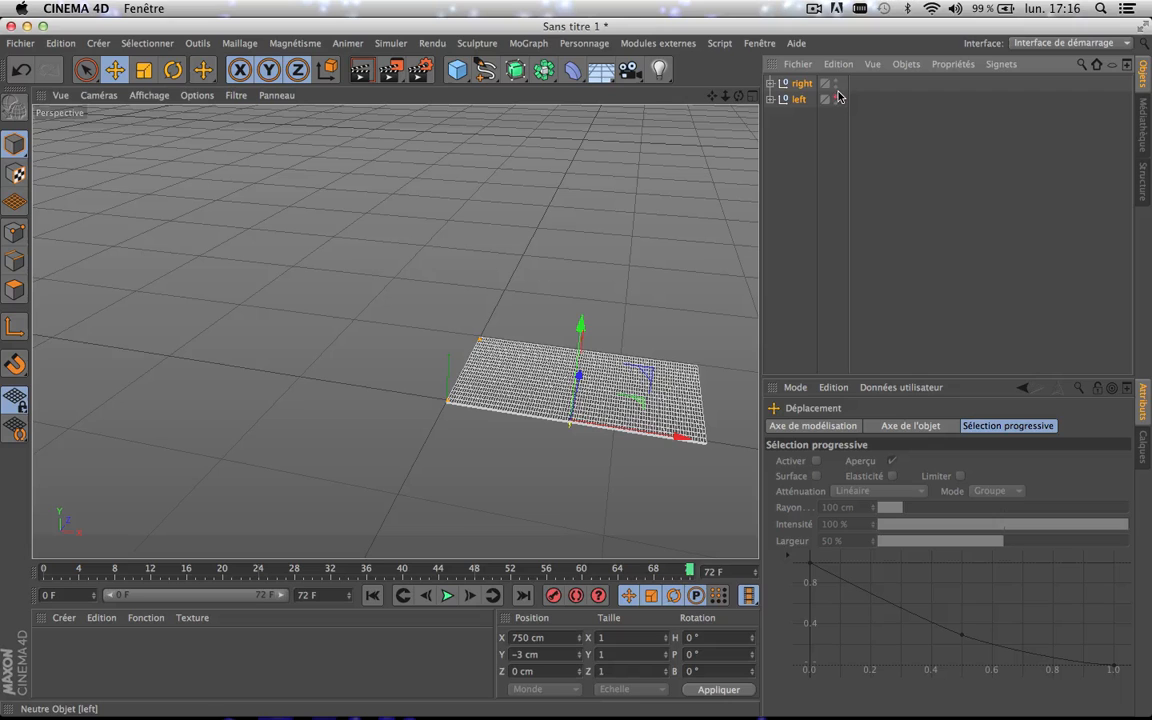
drag(712, 96, 622, 91)
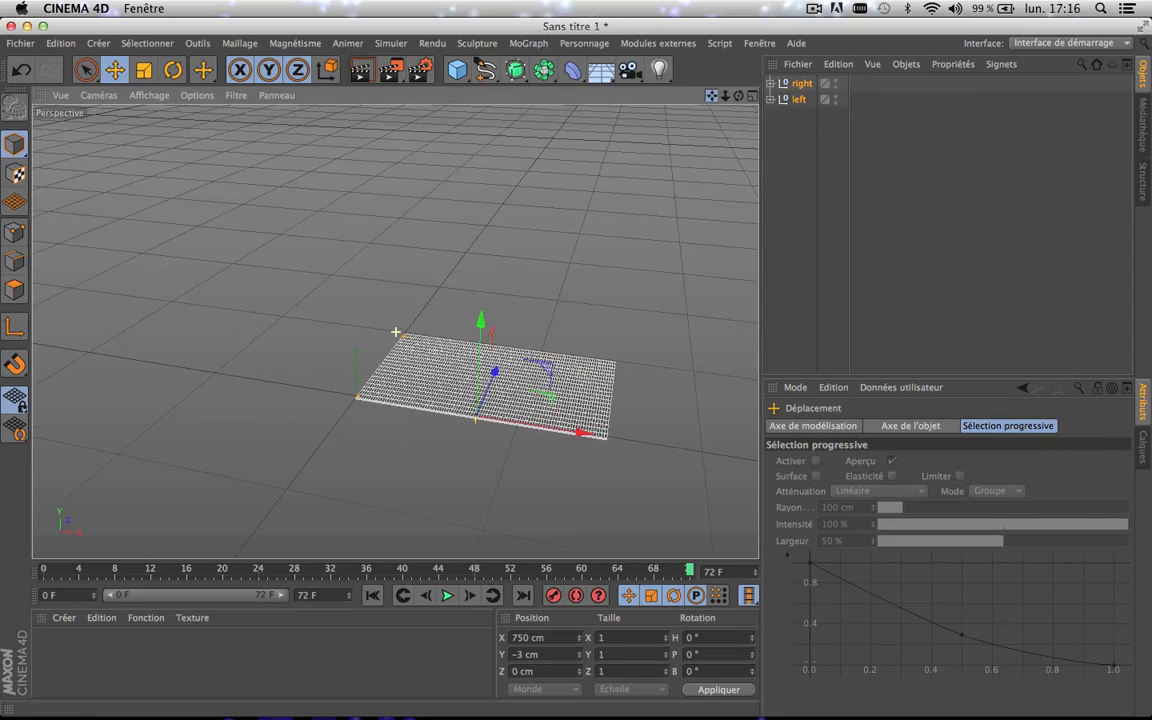
- Rotate only the "left" group to a heading of -180°
click(820, 149)
click(799, 99)
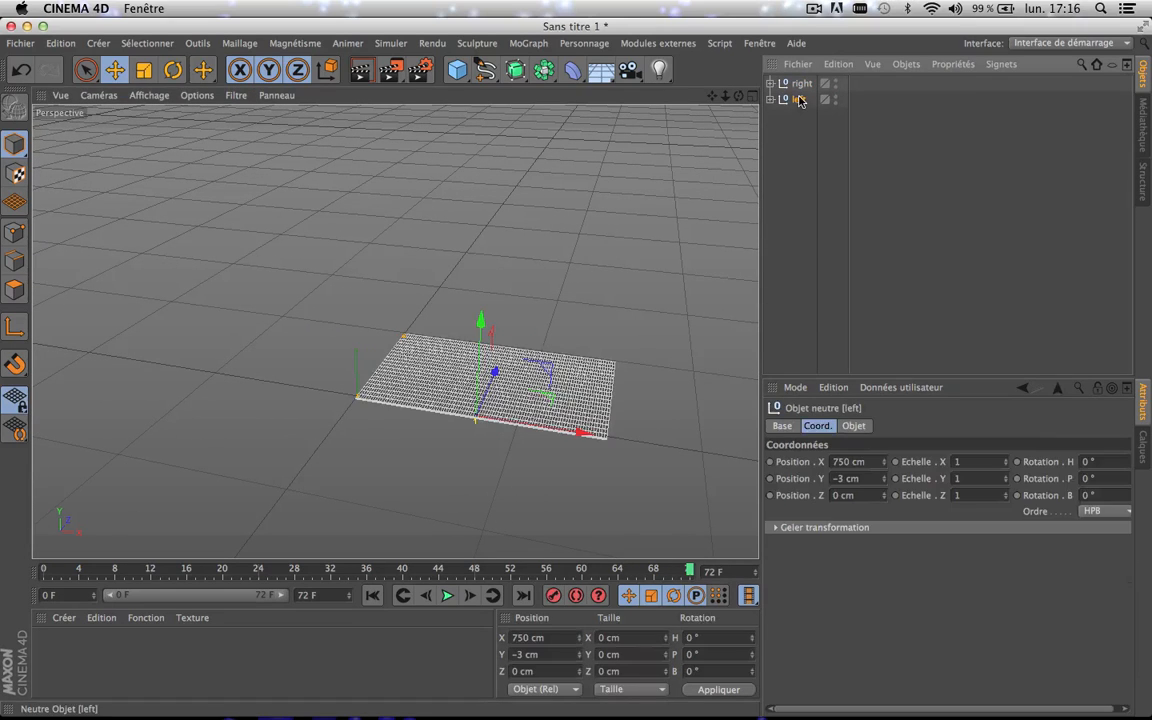
click(173, 69)
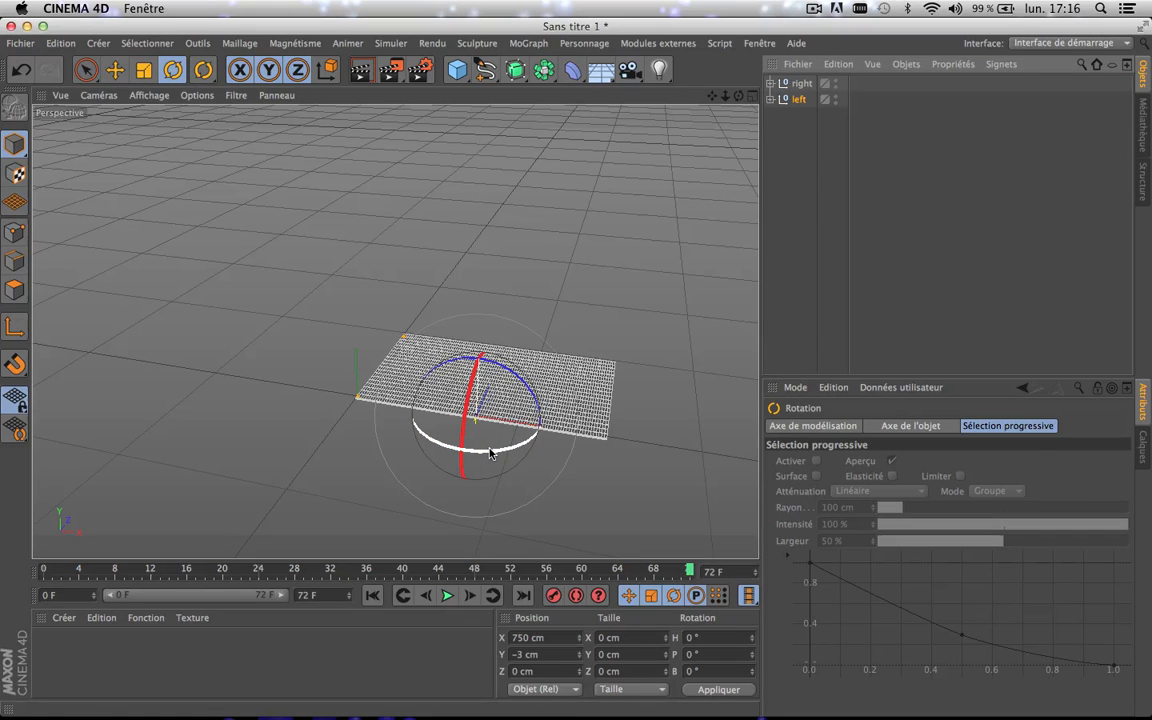
drag(490, 453, 447, 360)
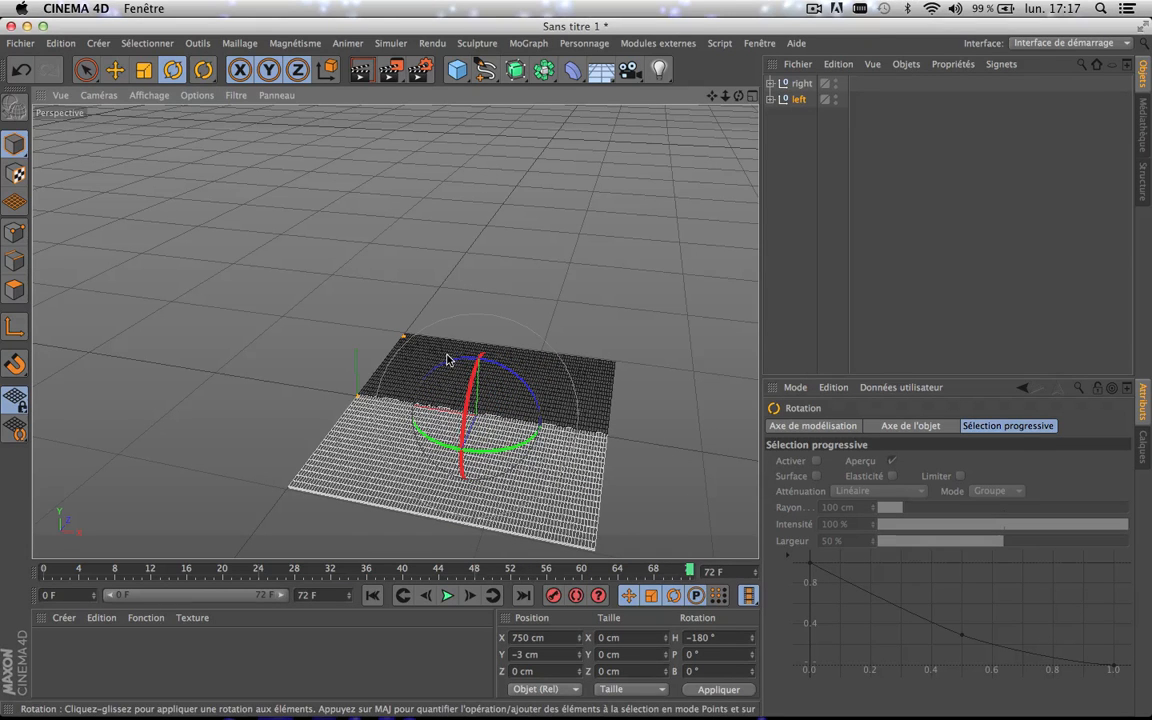
- Move the "left" group to X -750 cm and Z 950 cm so it lies edge to edge with "right"
click(115, 69)
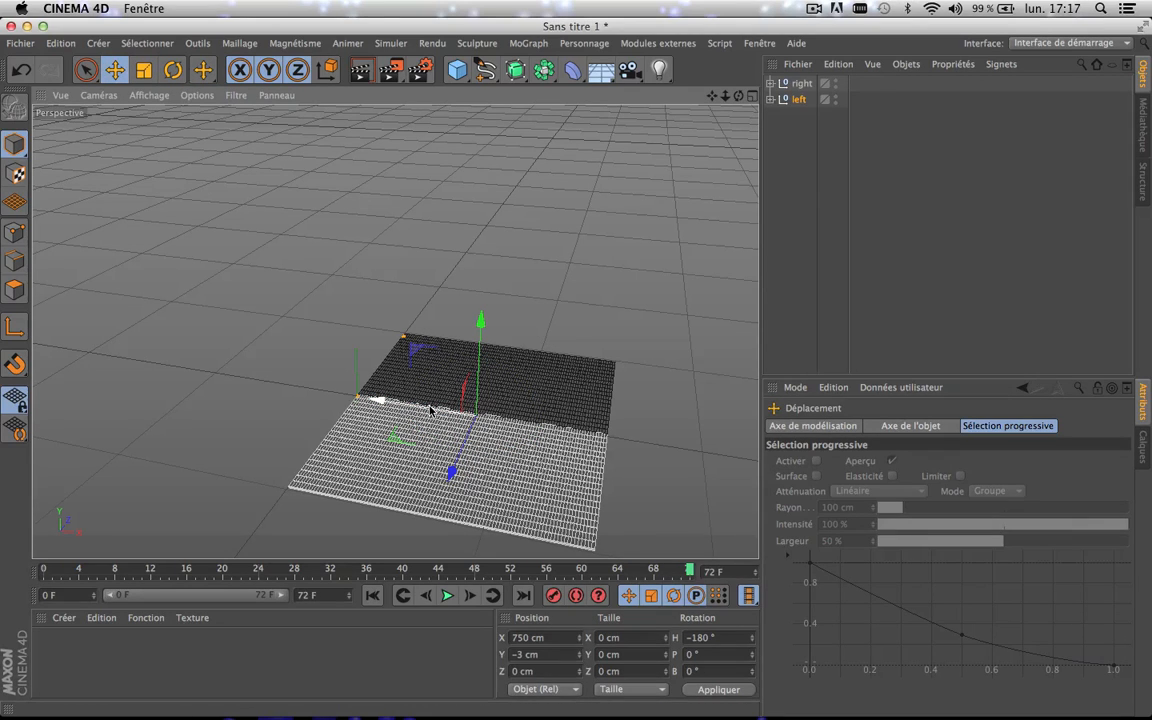
drag(430, 408, 207, 371)
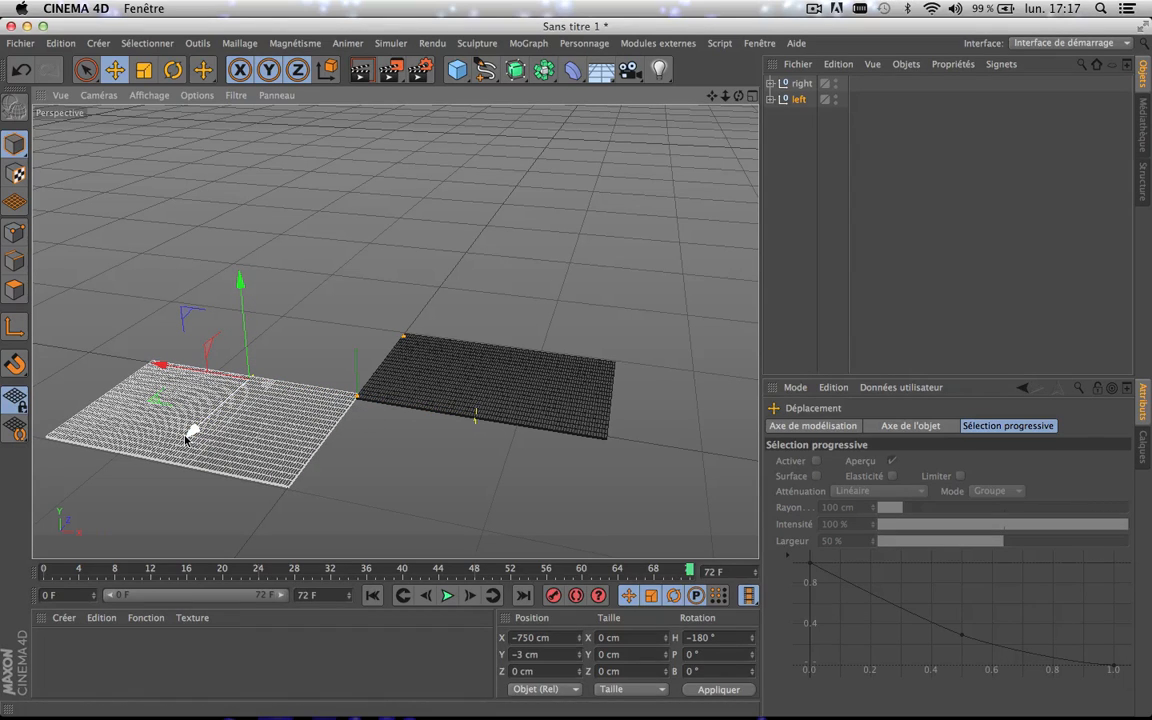
drag(188, 430, 252, 370)
scroll(337, 394, up, 1)
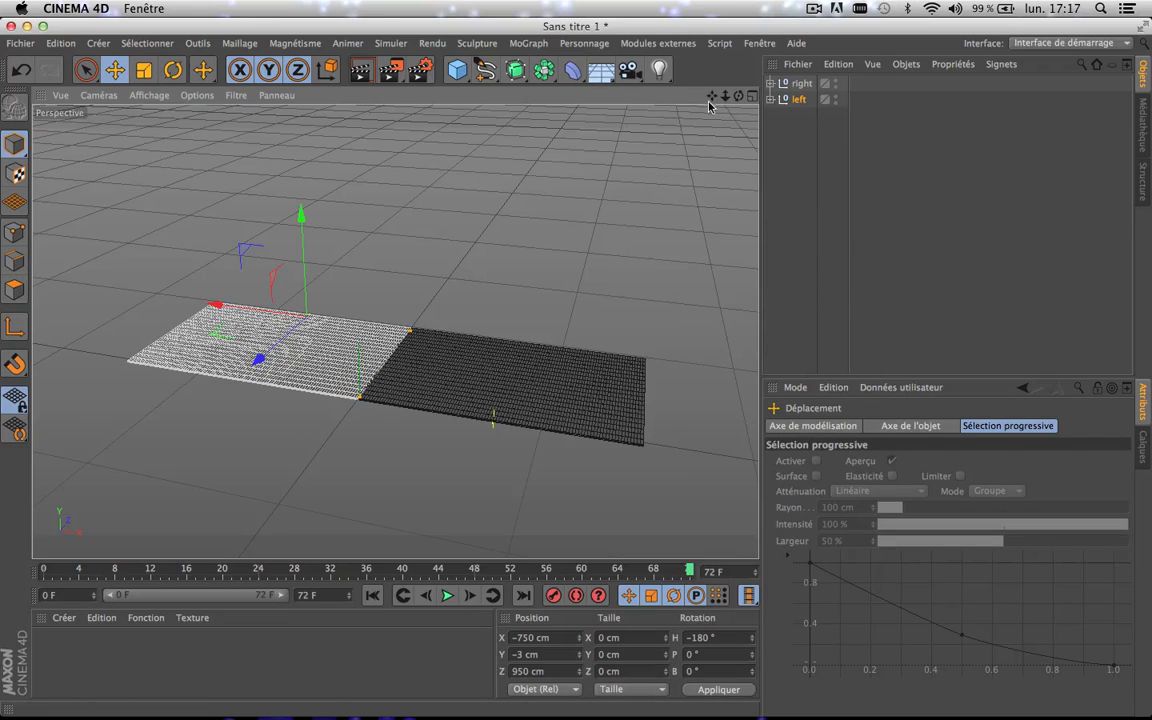
click(752, 96)
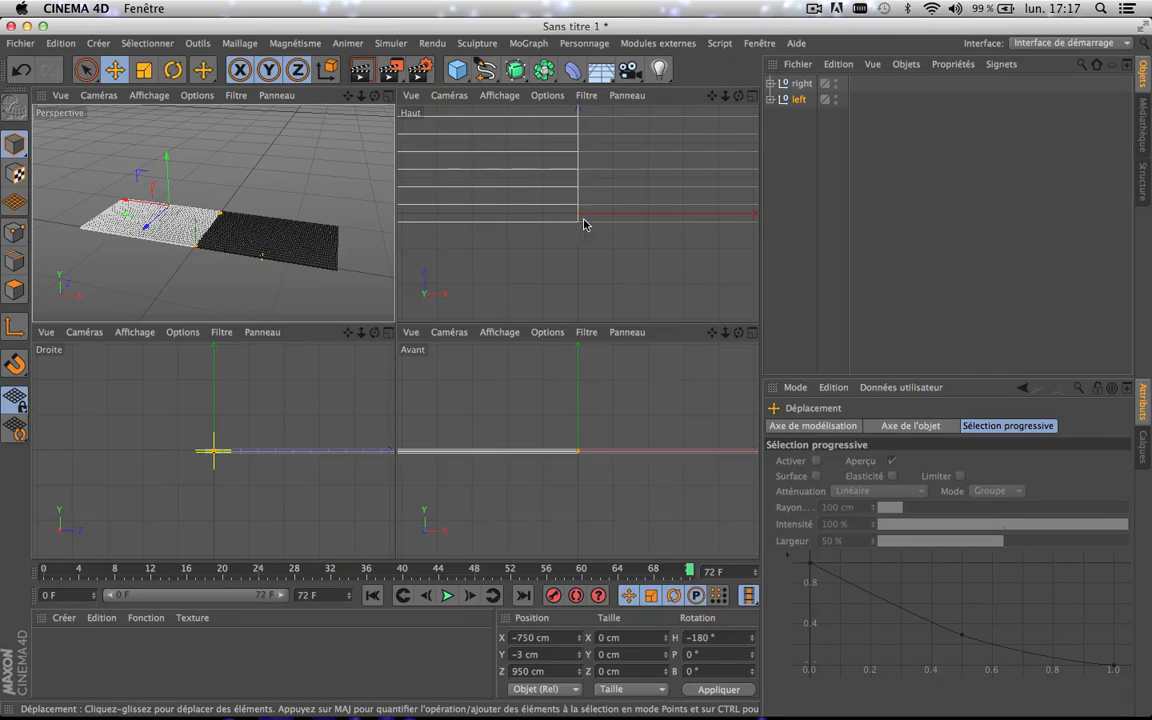
click(387, 96)
scroll(238, 336, up, 2)
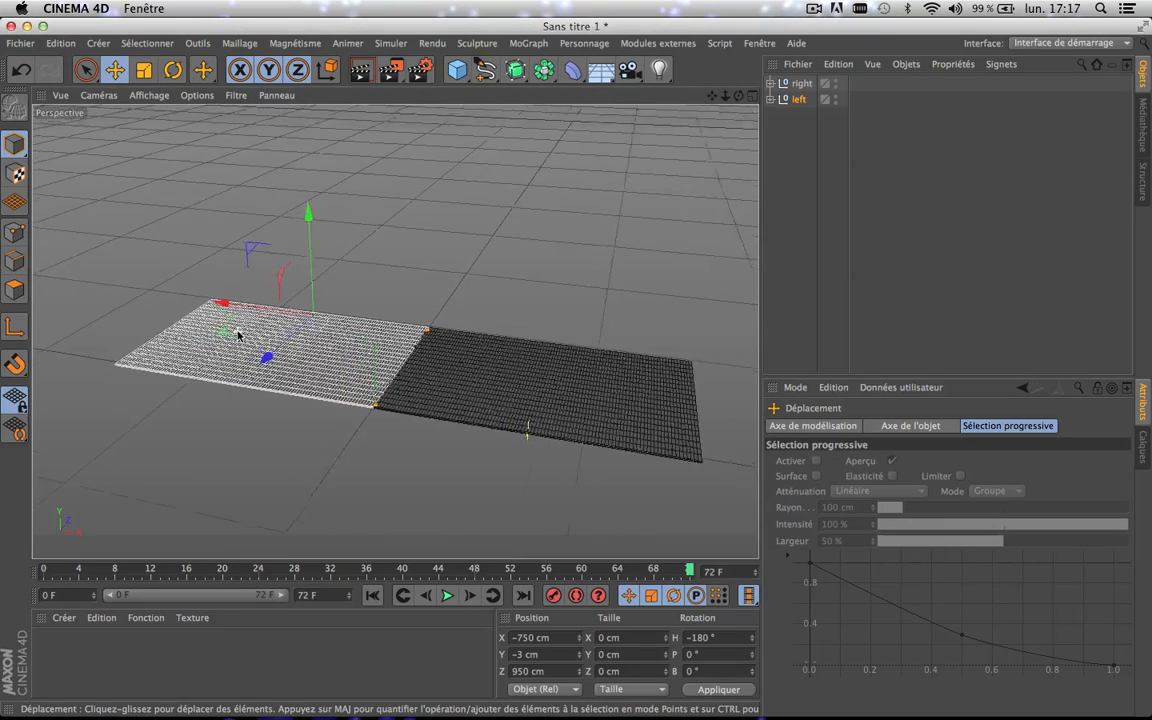
- Frame both halves in perspective and scrub the animation to frames 55 and 45 to compare how "left" and "right" unroll
scroll(238, 336, down, 3)
drag(739, 96, 800, 96)
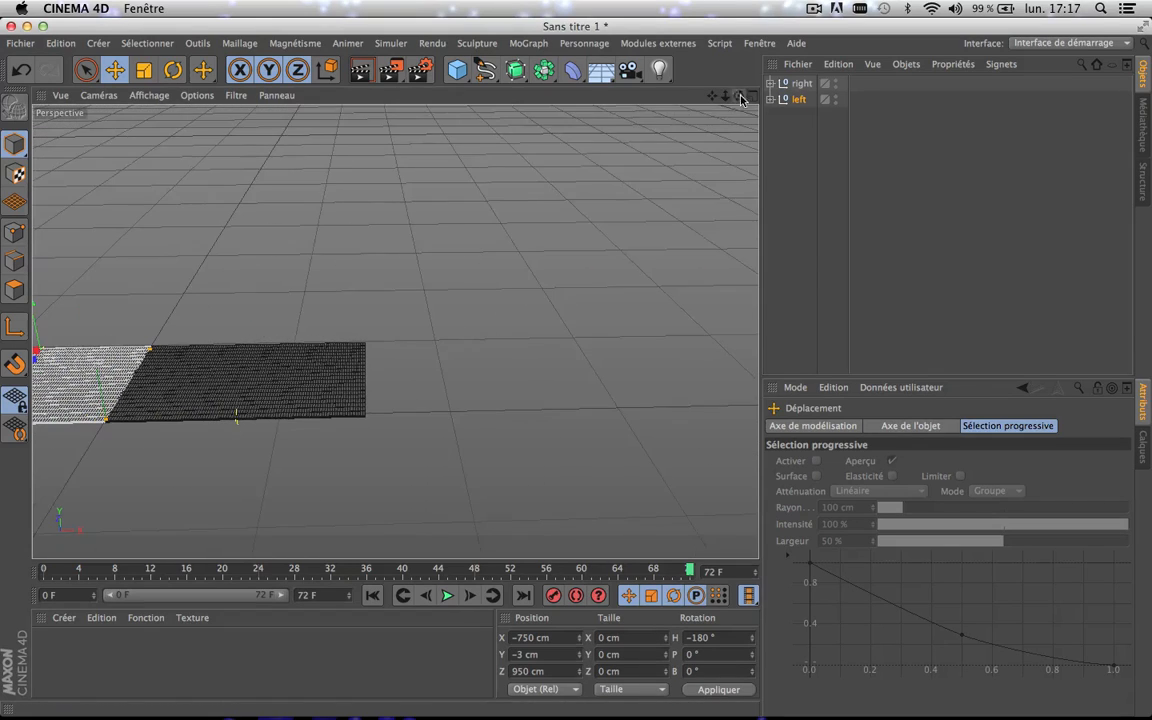
mouse_move(725, 96)
mouse_down()
mouse_move(710, 96)
mouse_move(746, 96)
mouse_up()
key(h)
drag(357, 571, 537, 567)
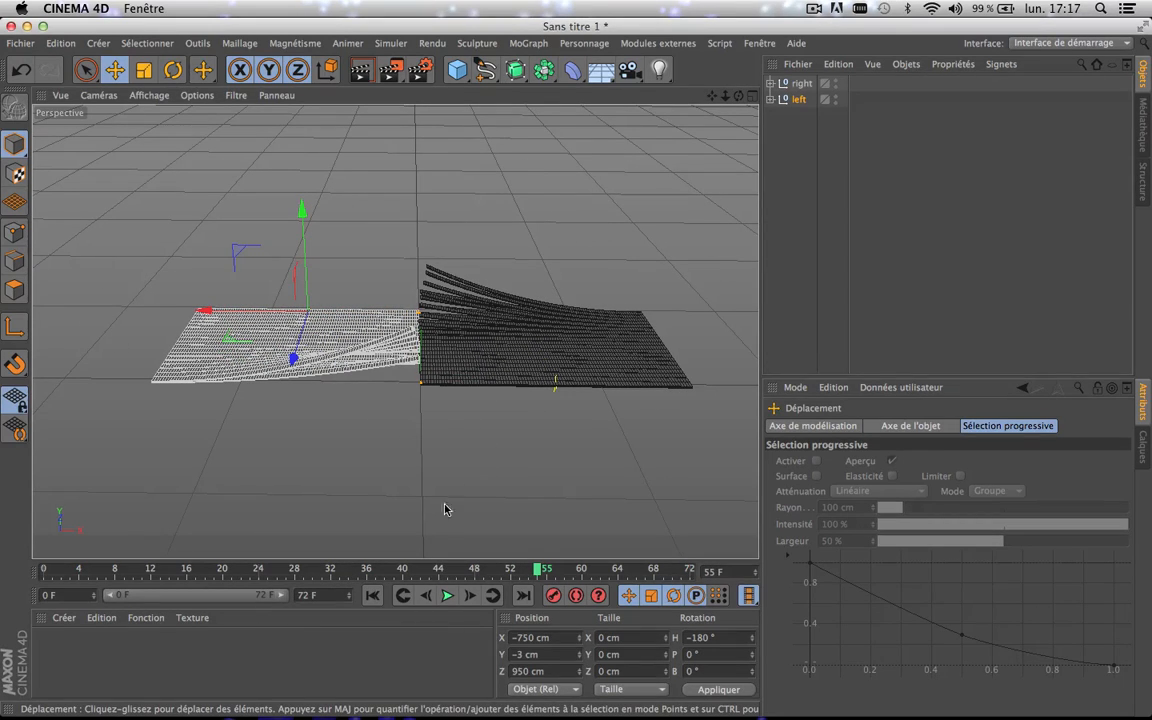
drag(416, 566, 449, 569)
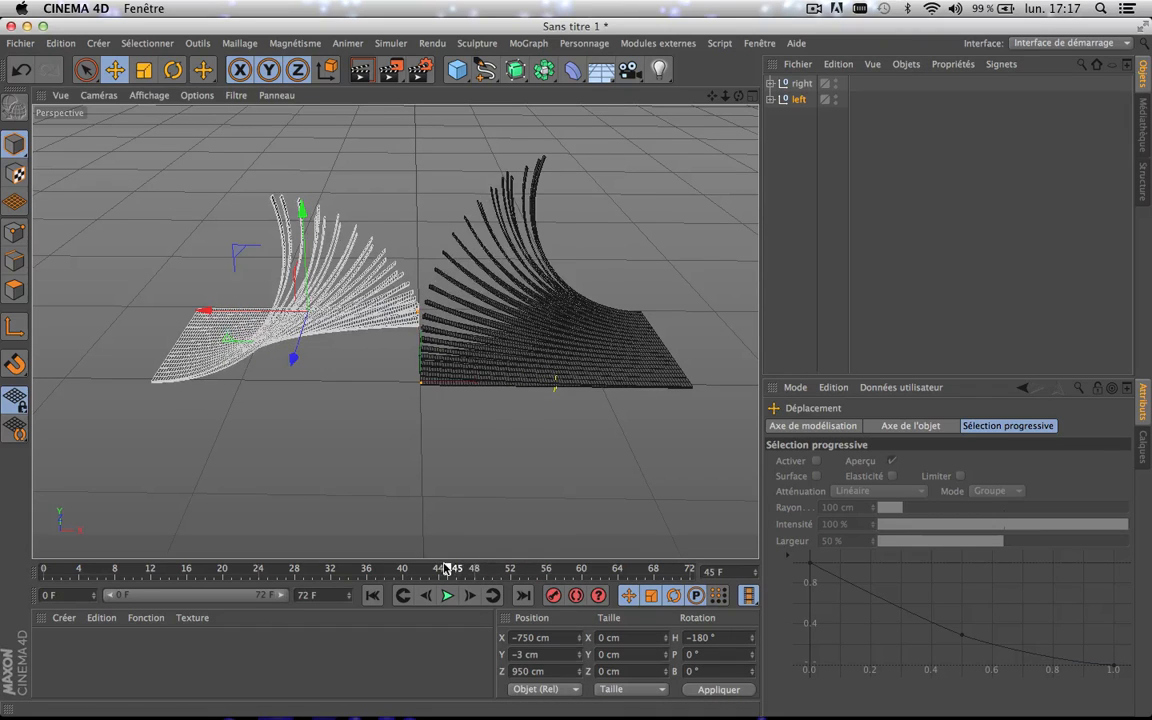
- Expand the "left" group's full hierarchy and inspect the bend deformer and Step effector of "left bottom"
click(770, 100)
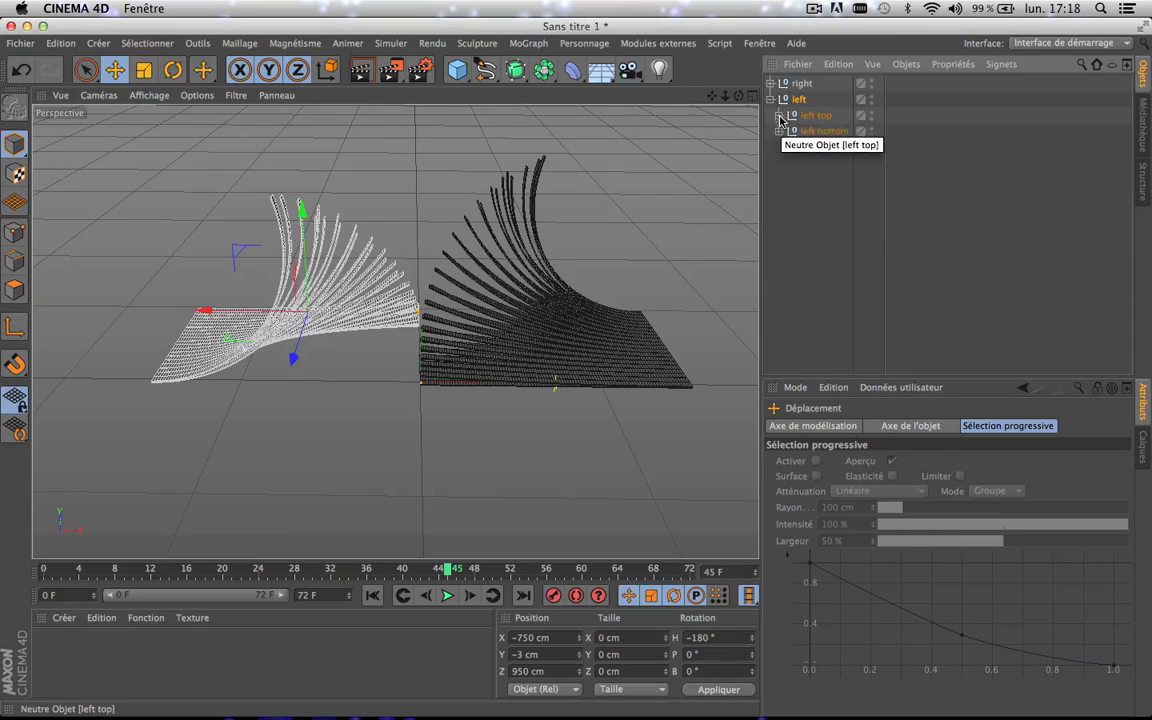
click(779, 116)
click(779, 196)
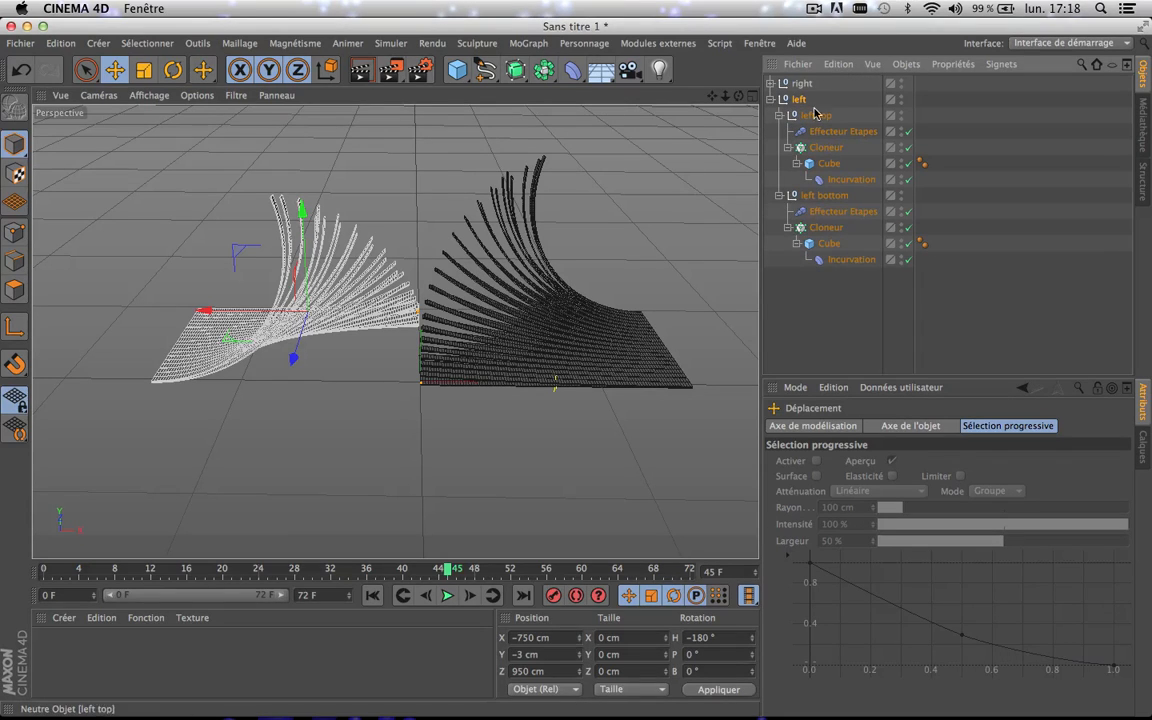
click(851, 260)
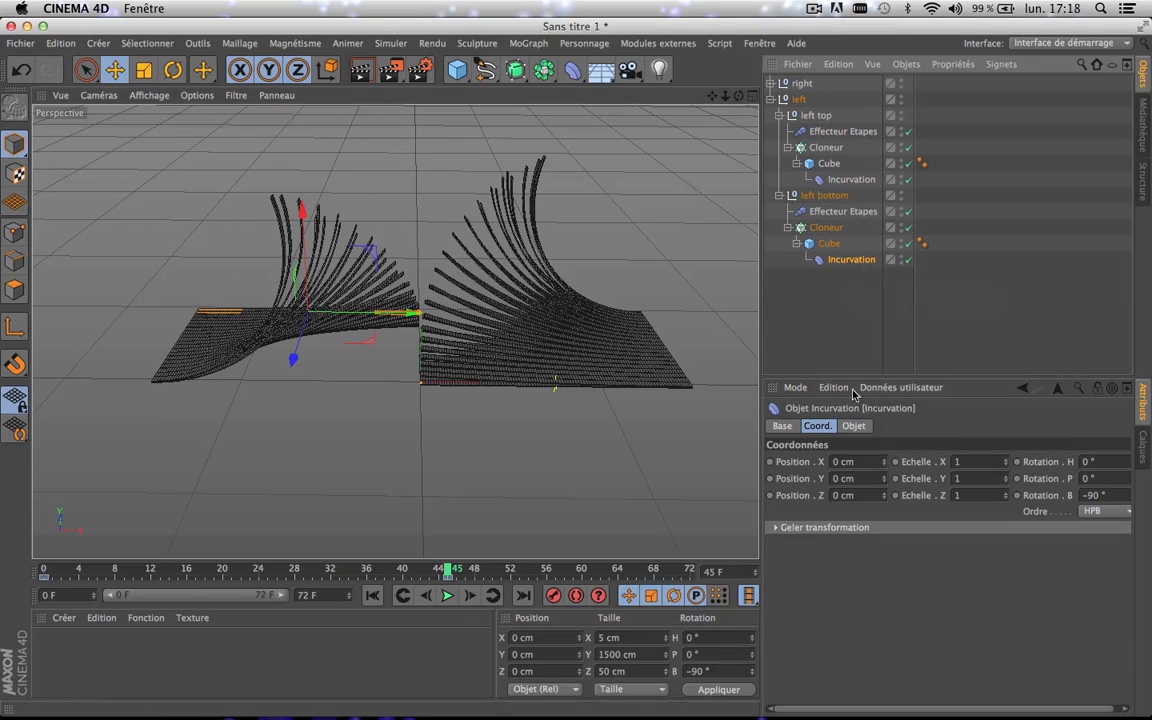
click(843, 211)
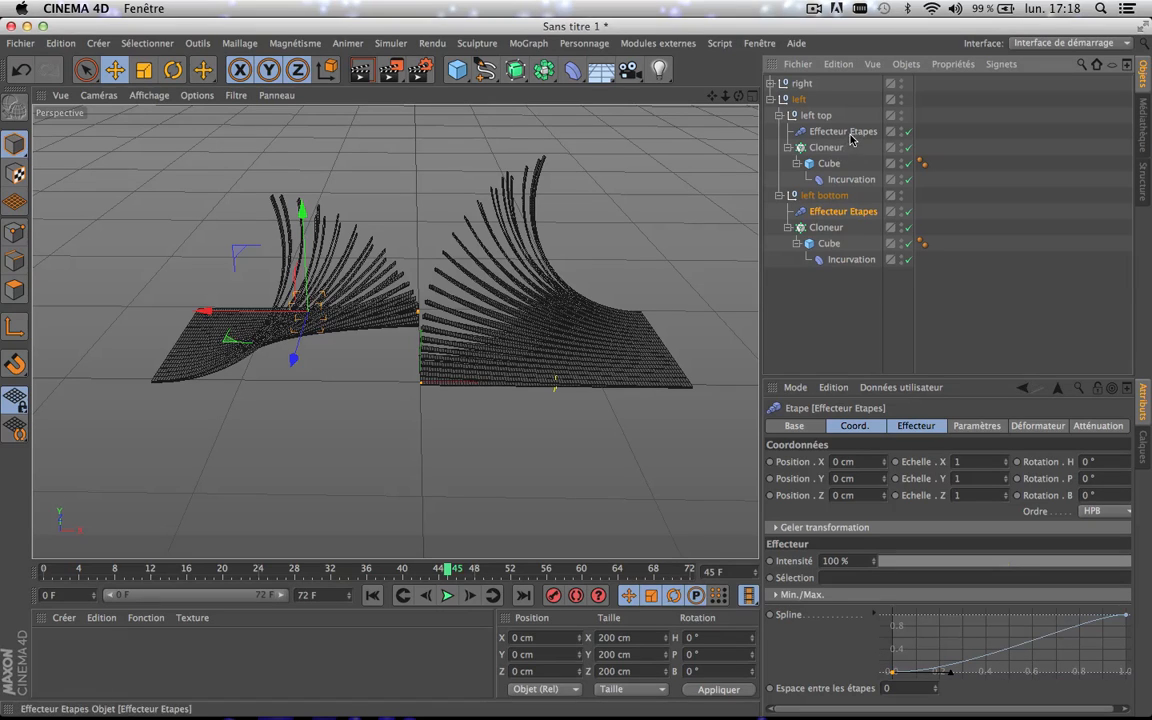
- Try reversing the Step effector spline of "left top" so it falls from 1 to 0
click(811, 133)
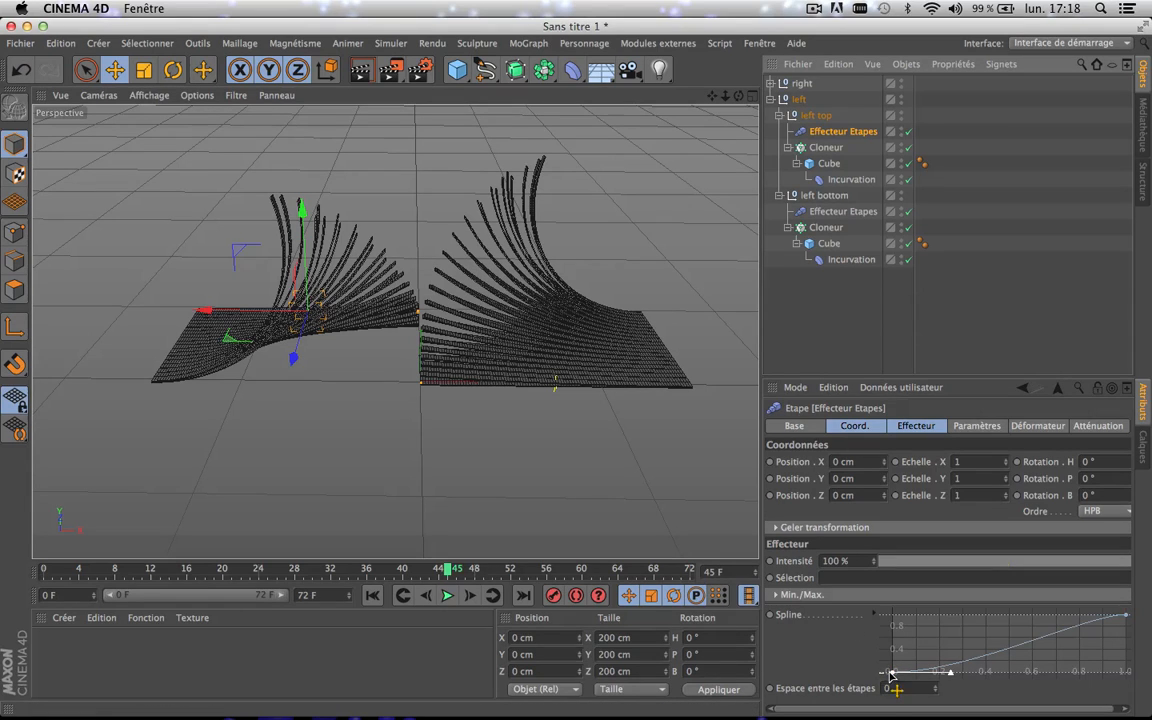
drag(893, 673, 870, 575)
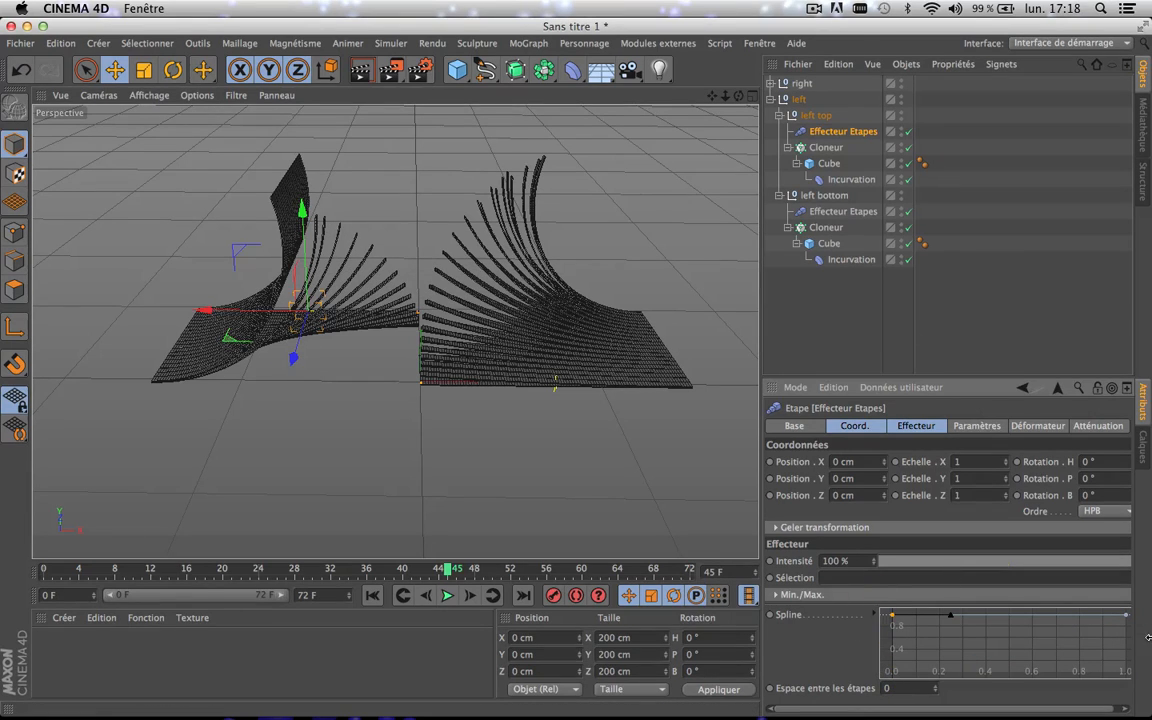
drag(1121, 617, 1126, 671)
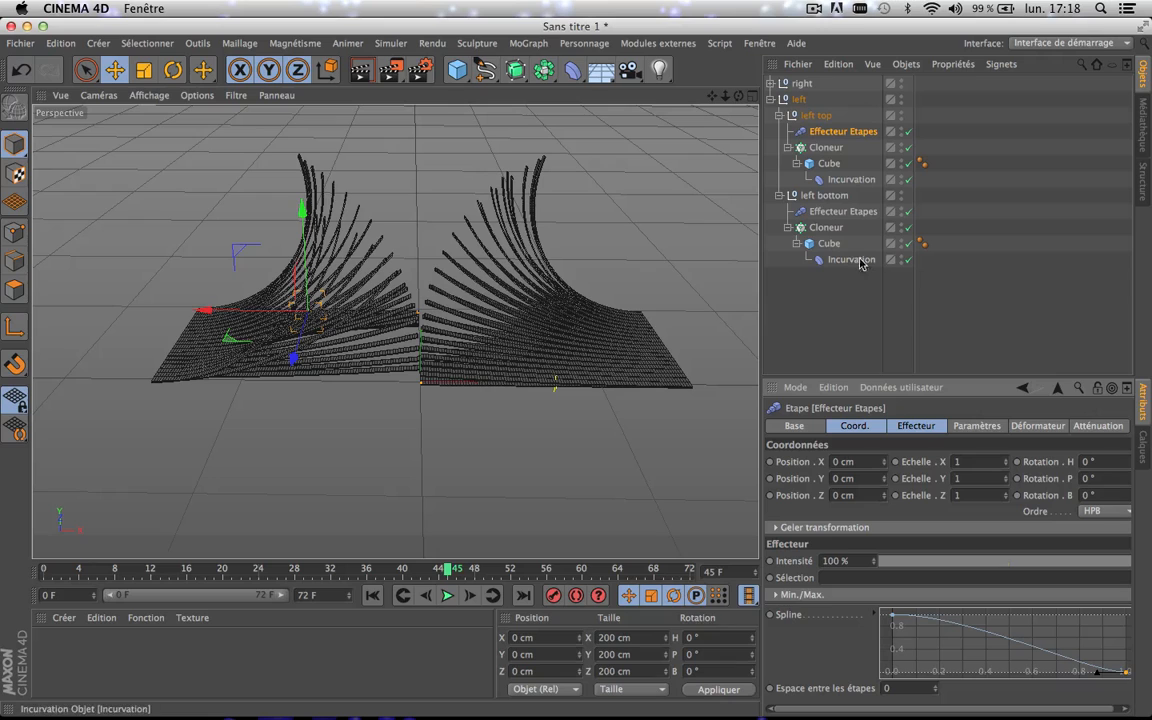
- Try the same reversed spline on the "left bottom" Step effector and scrub to frame 59 to compare both halves
click(850, 215)
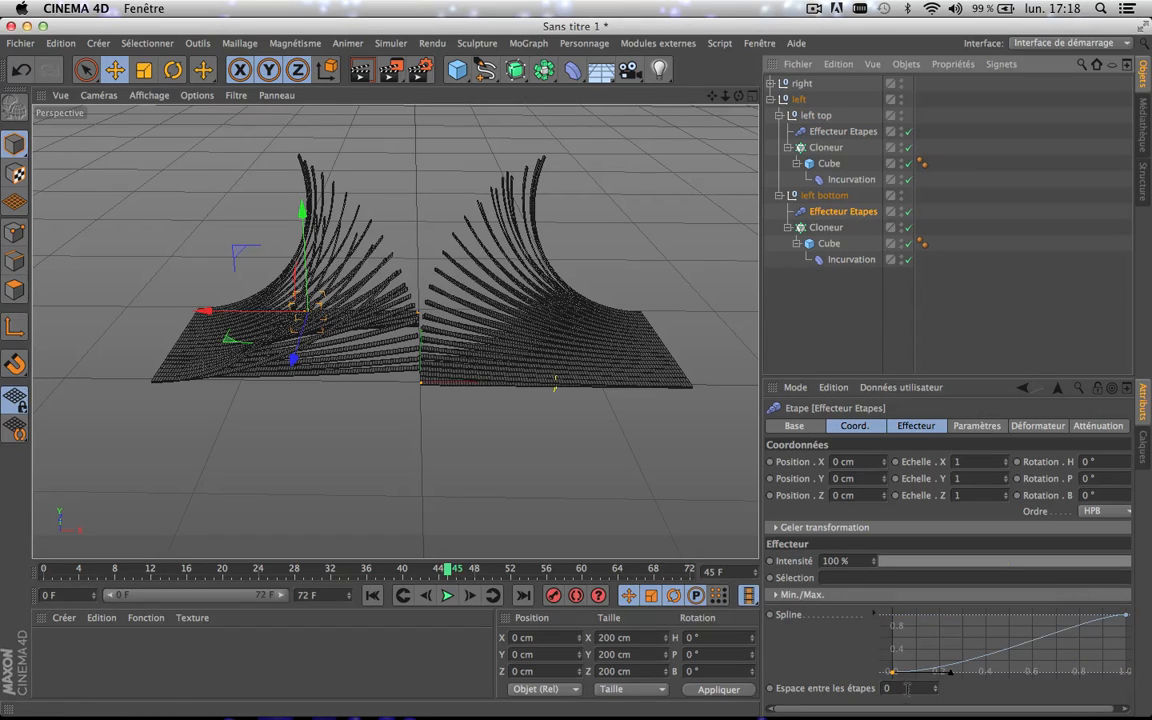
drag(893, 672, 893, 614)
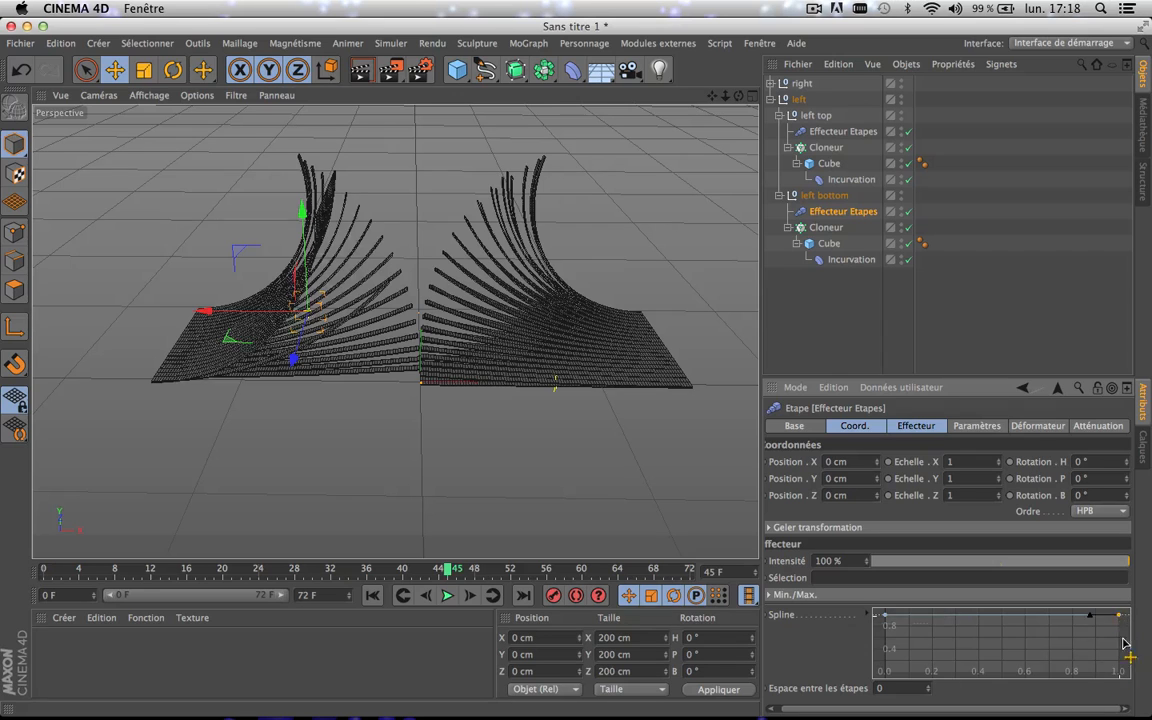
drag(1124, 617, 1140, 683)
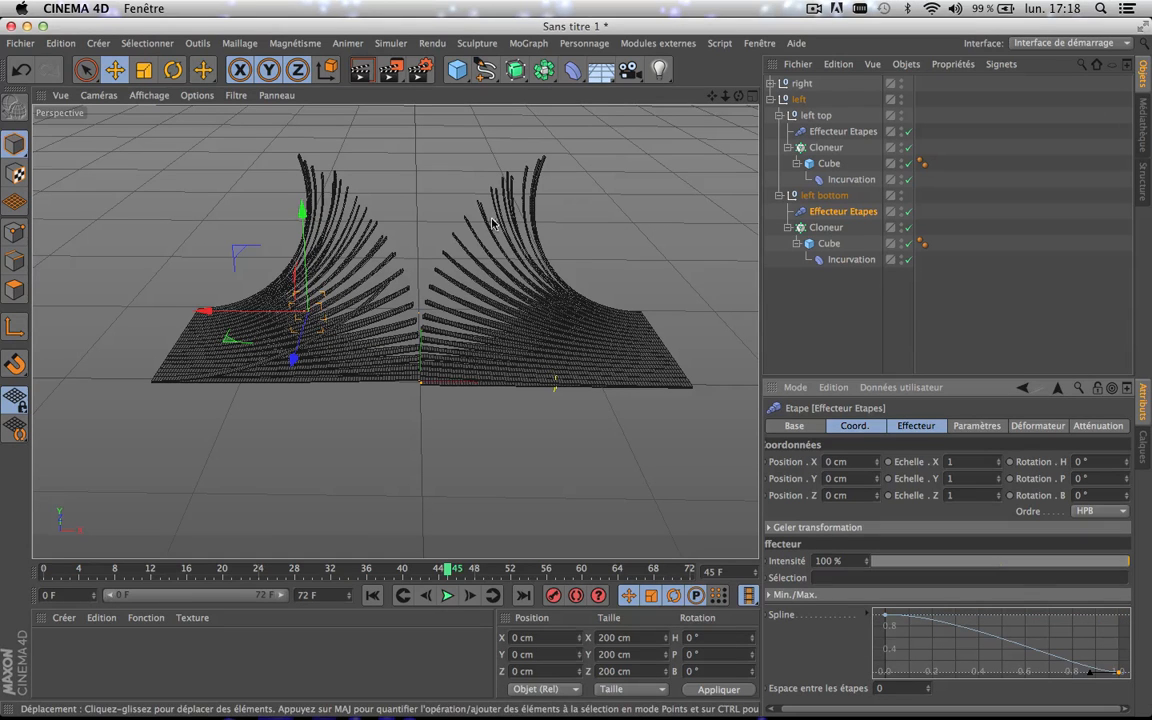
drag(712, 95, 697, 181)
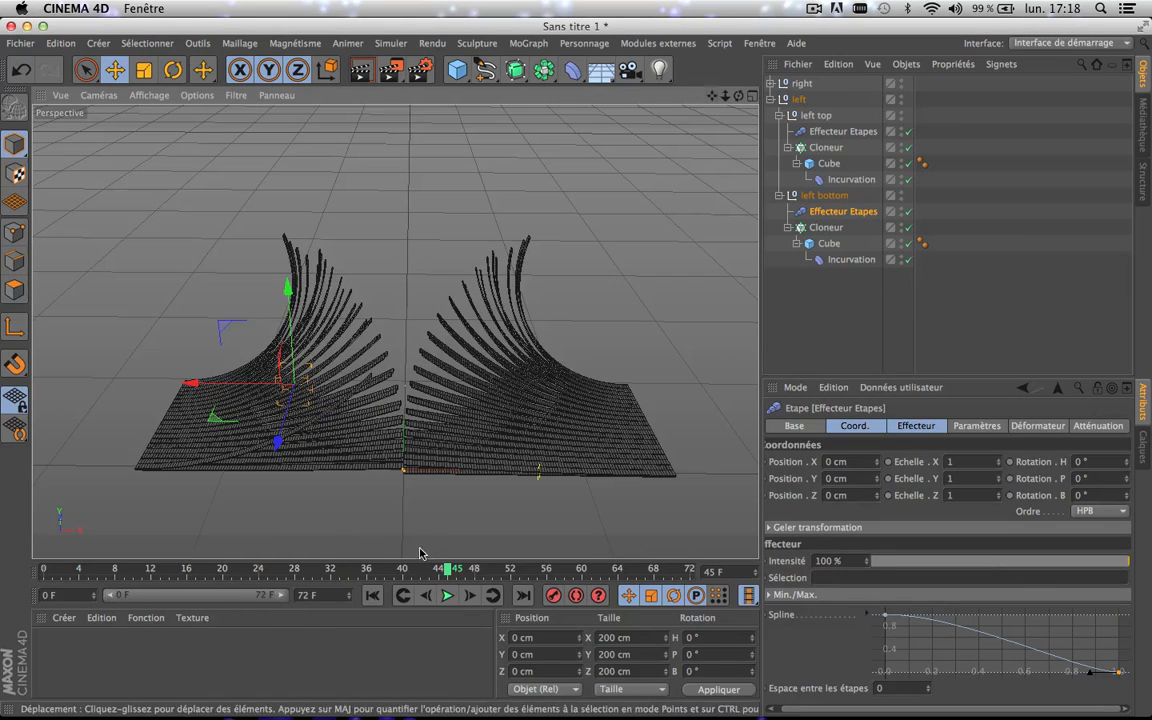
drag(421, 569, 581, 553)
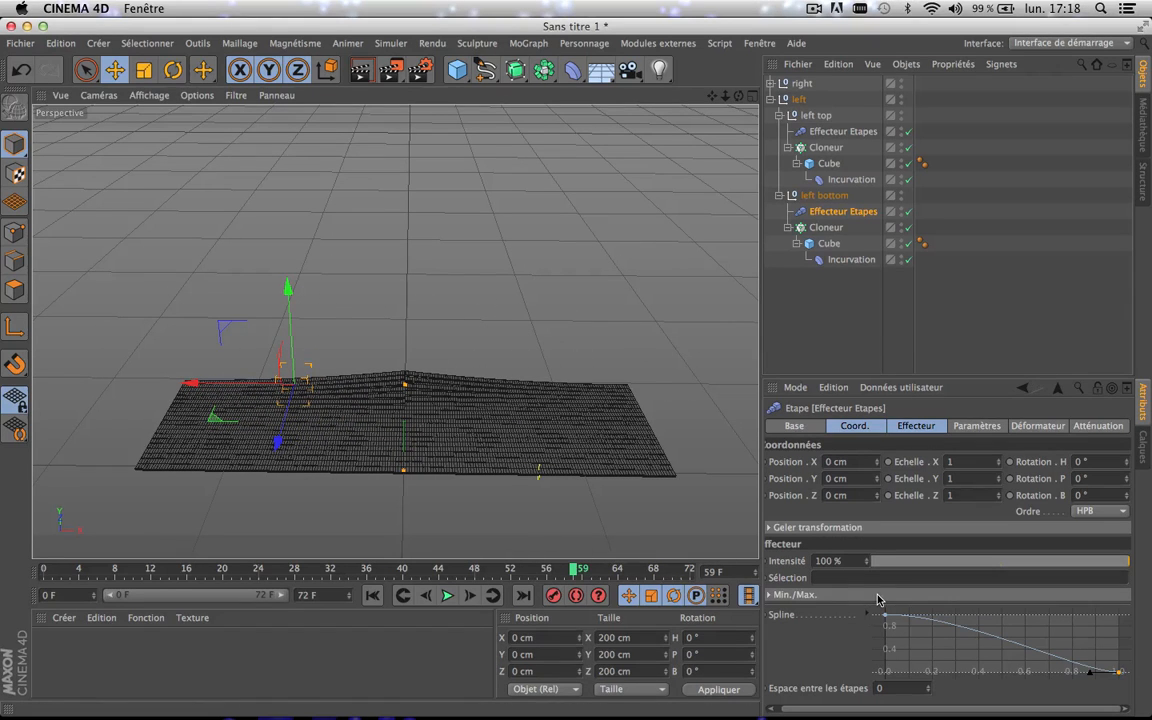
- Undo the spline changes on both left Step effectors and scrub to frame 61
key(super+z)
key(super+z)
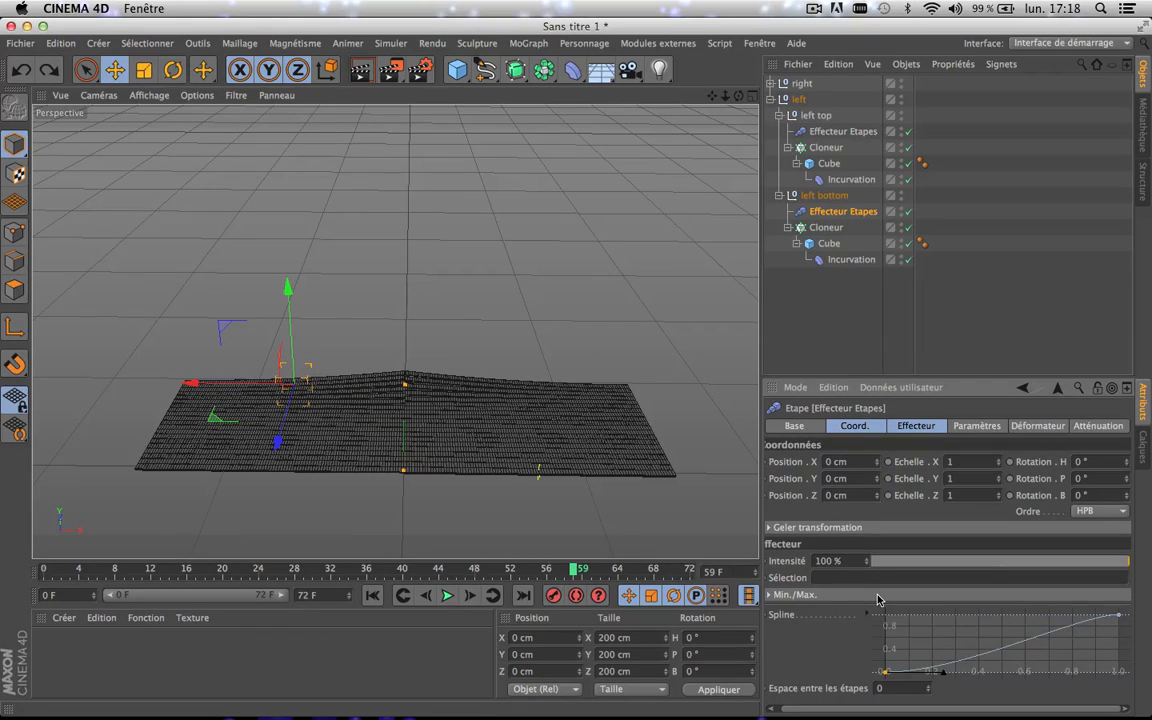
key(super+z)
key(super+z)
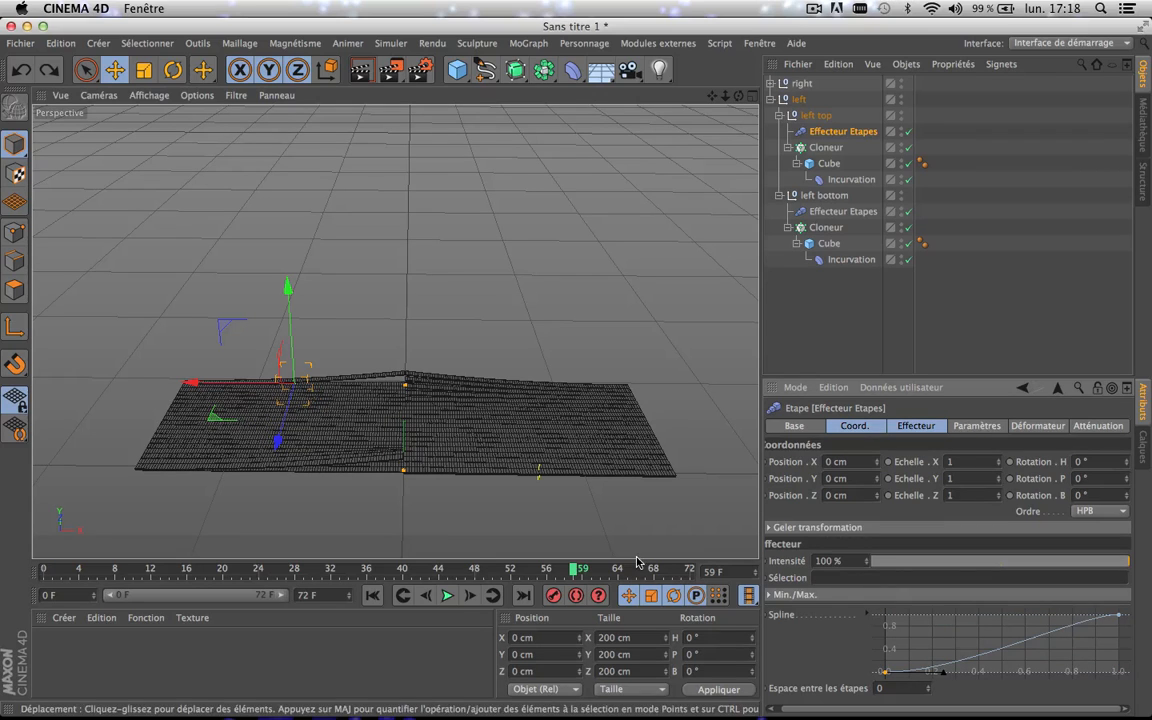
mouse_move(575, 570)
mouse_down()
mouse_move(175, 577)
mouse_move(597, 597)
mouse_up()
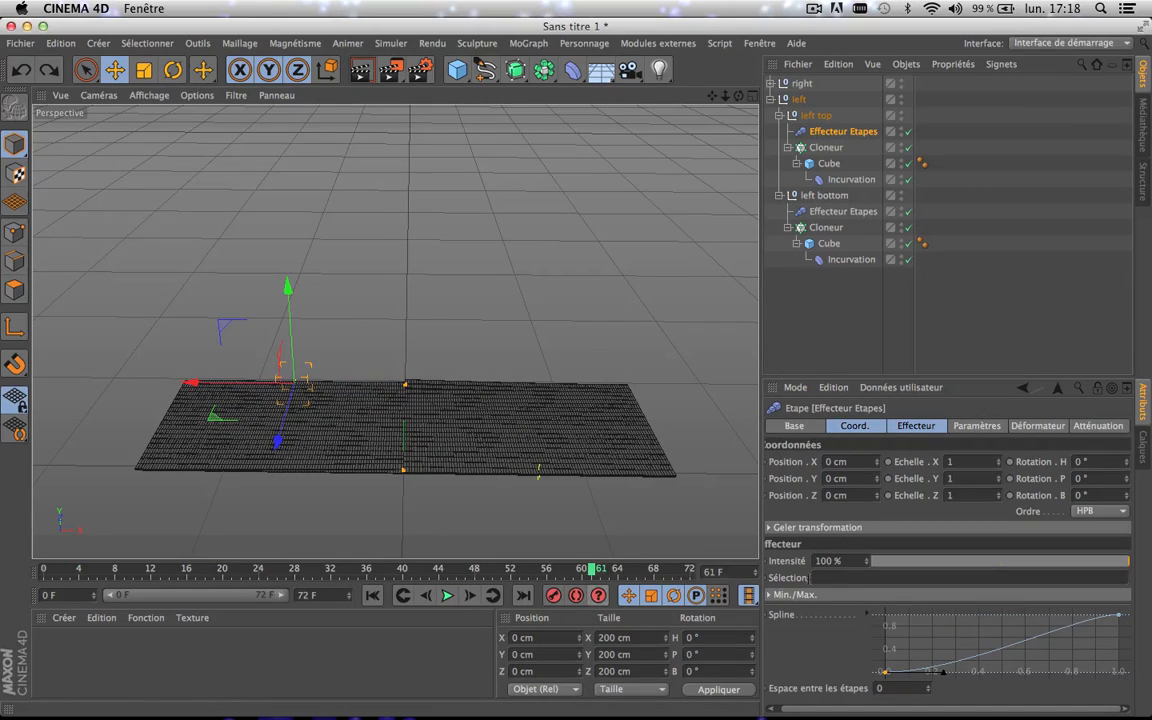
- Check both left Step effectors, collapse the "left" group and scrub the unrolling animation to frame 71
click(847, 218)
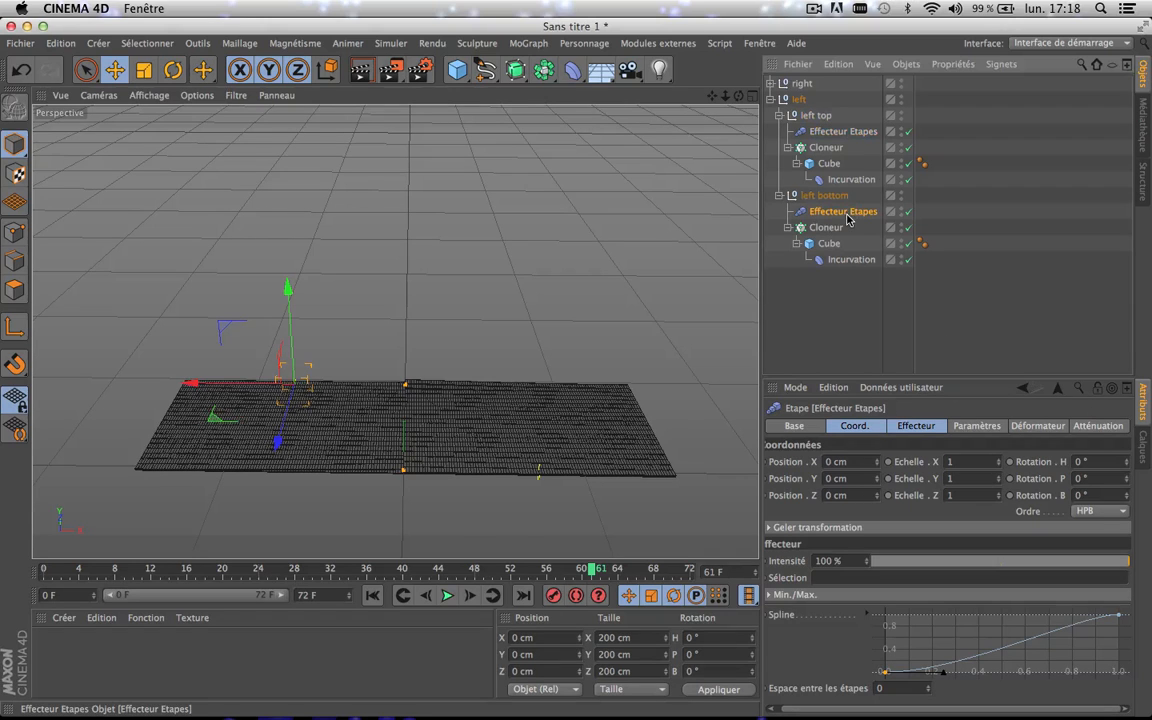
click(867, 133)
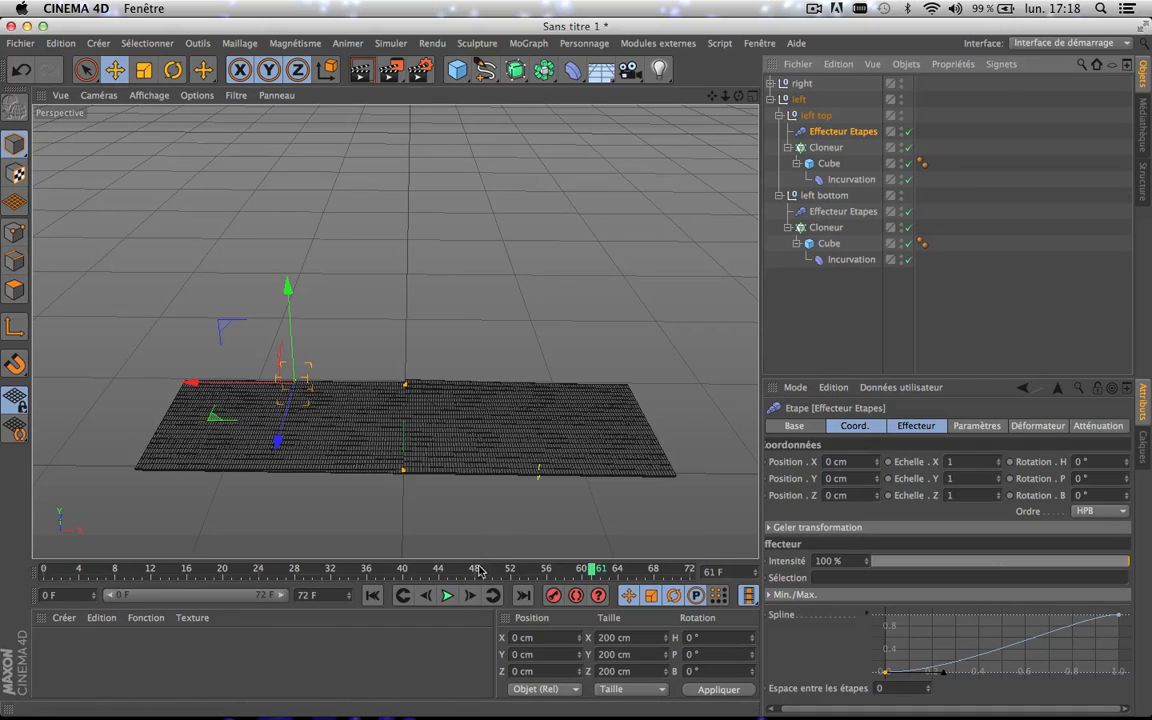
drag(480, 571, 676, 571)
drag(580, 571, 483, 571)
click(770, 100)
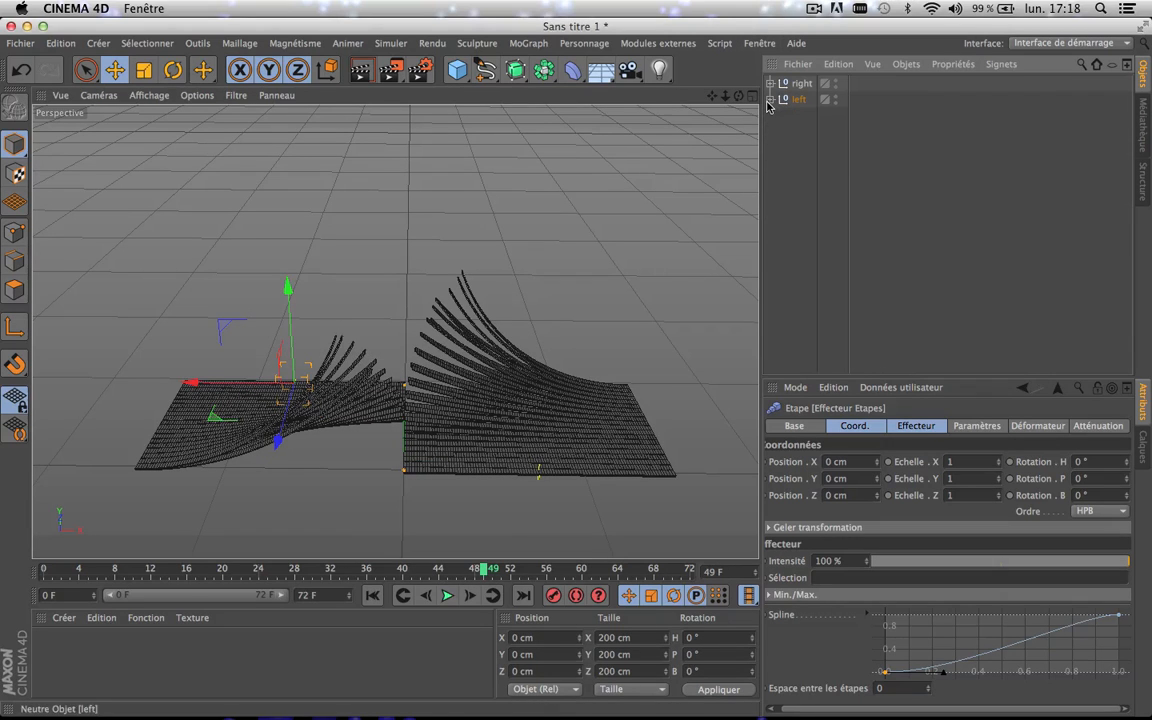
drag(378, 571, 683, 571)
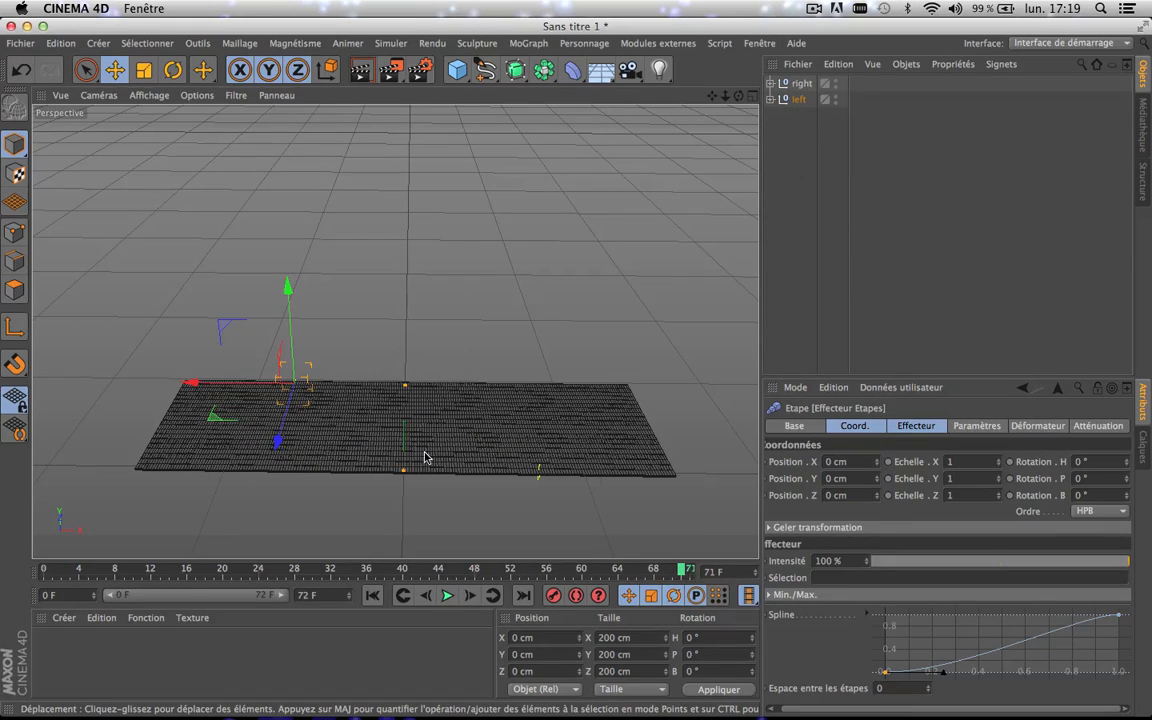
- Frame the flattened sheet up close from a higher angle in the perspective view and clear the selection
scroll(424, 458, up, 5)
drag(738, 95, 738, 205)
drag(711, 95, 808, 97)
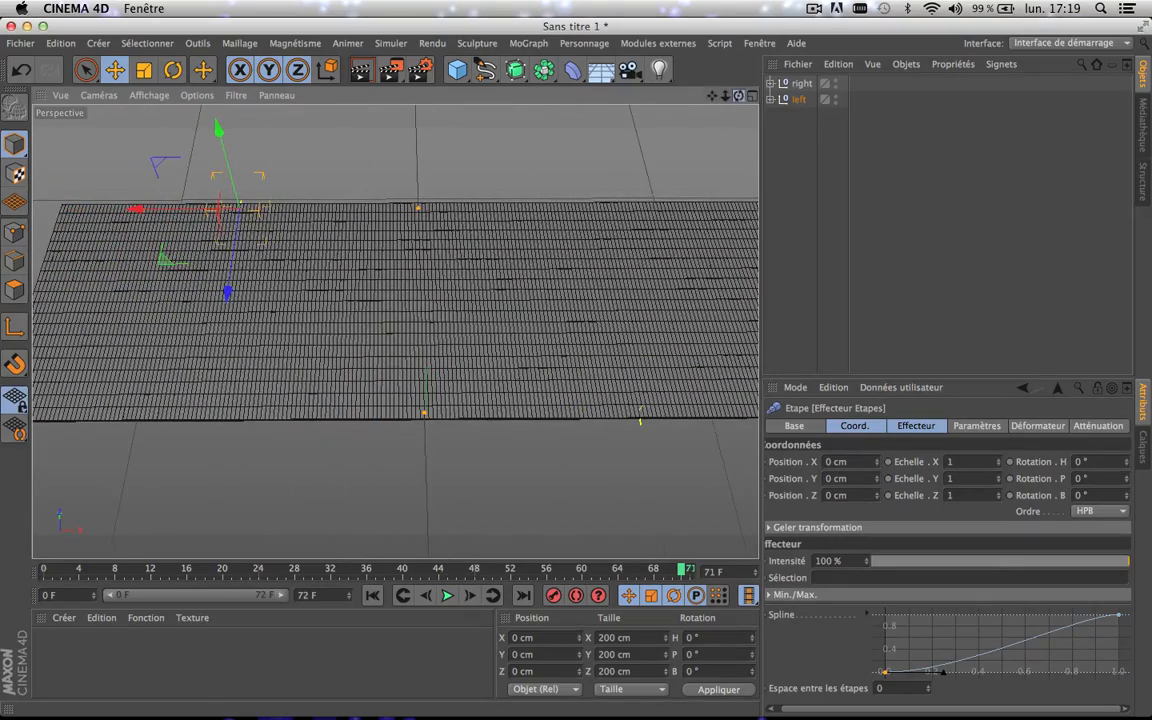
drag(738, 95, 728, 97)
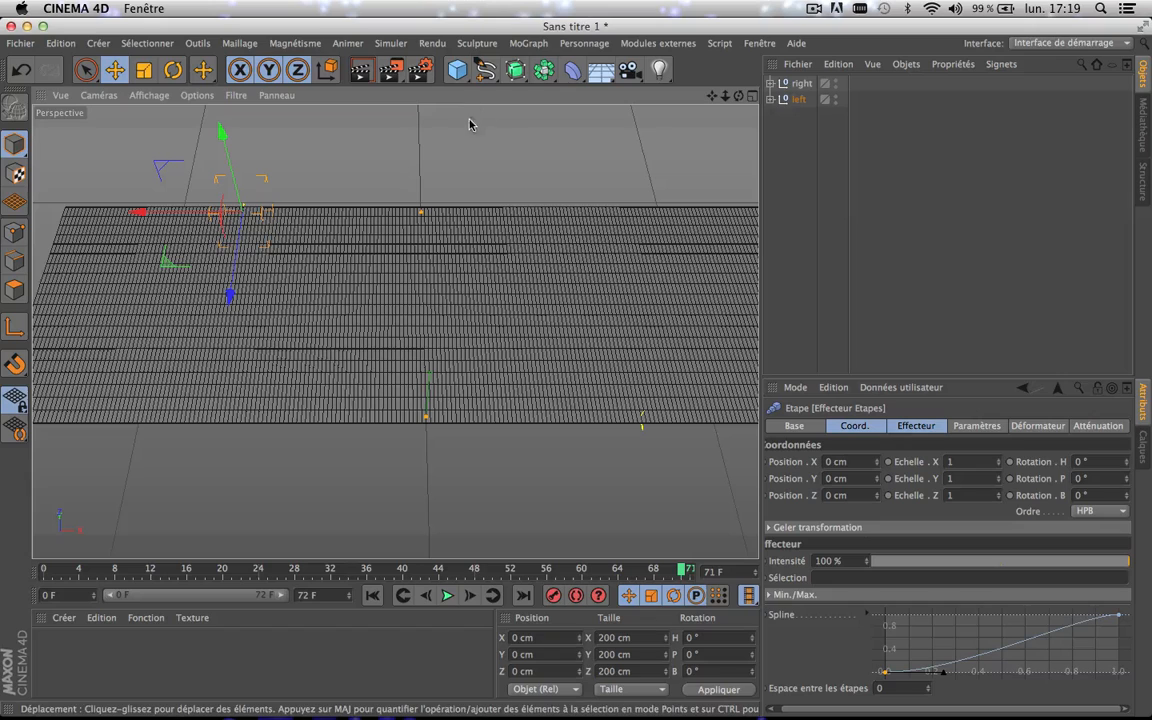
click(892, 254)
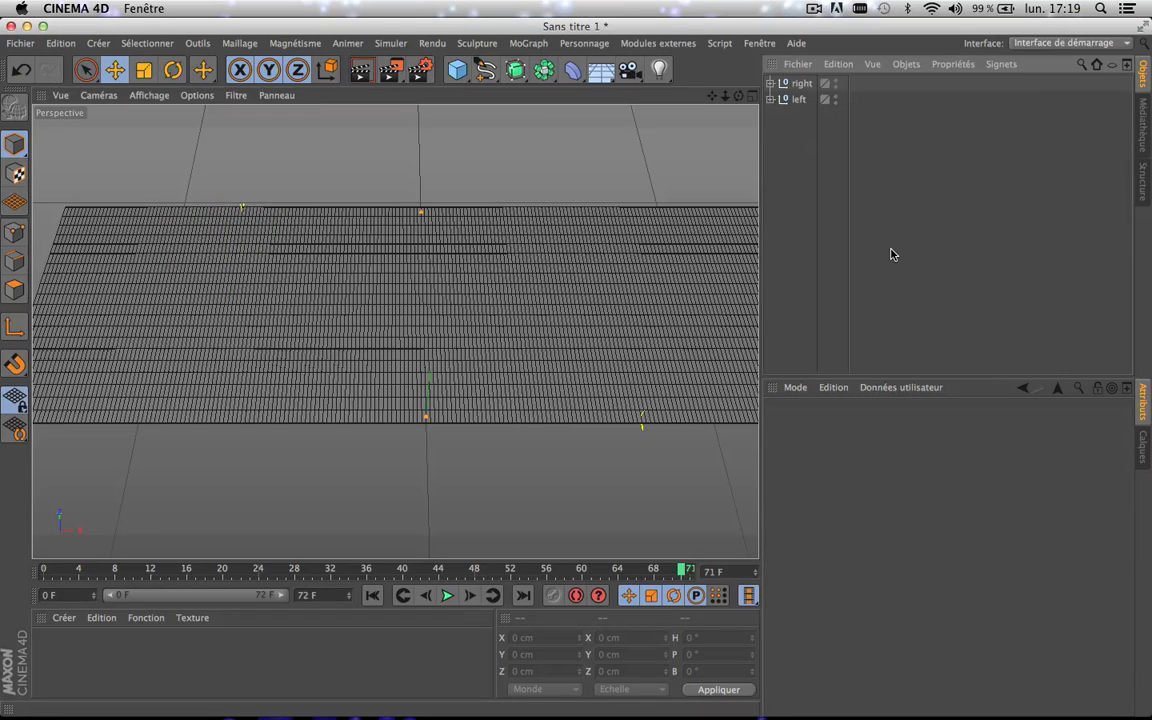
- Open the view settings for all viewports and switch the tinted border off and back on to compare
key(shift+v)
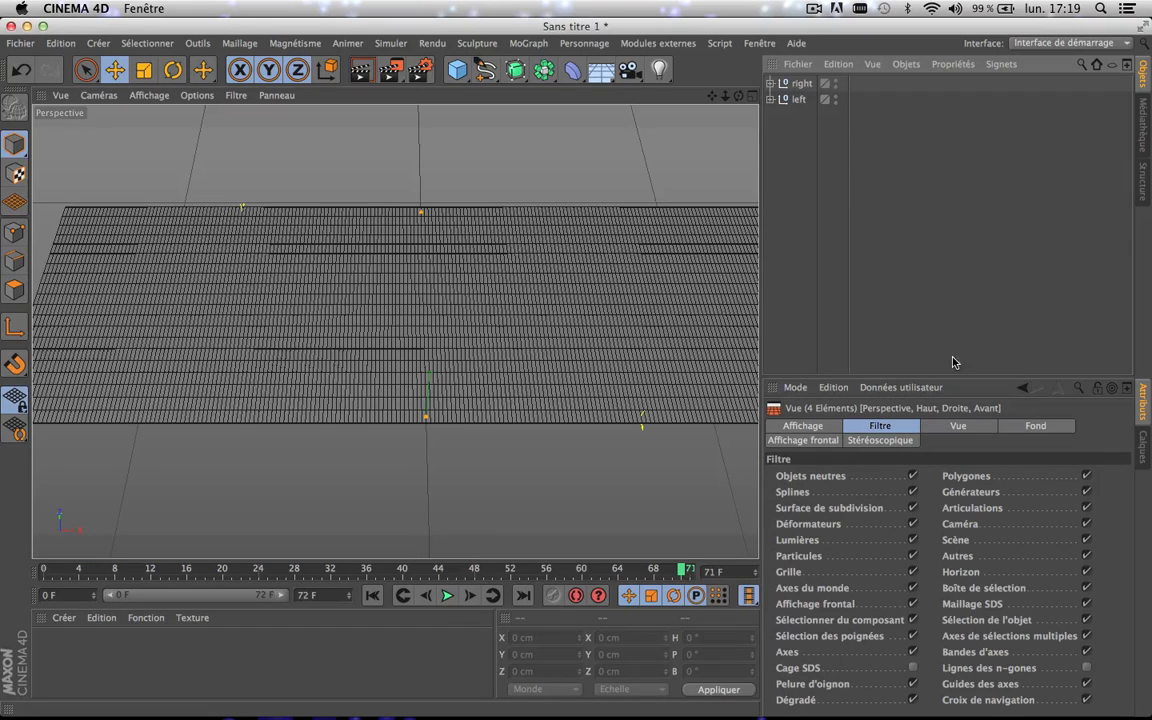
click(957, 426)
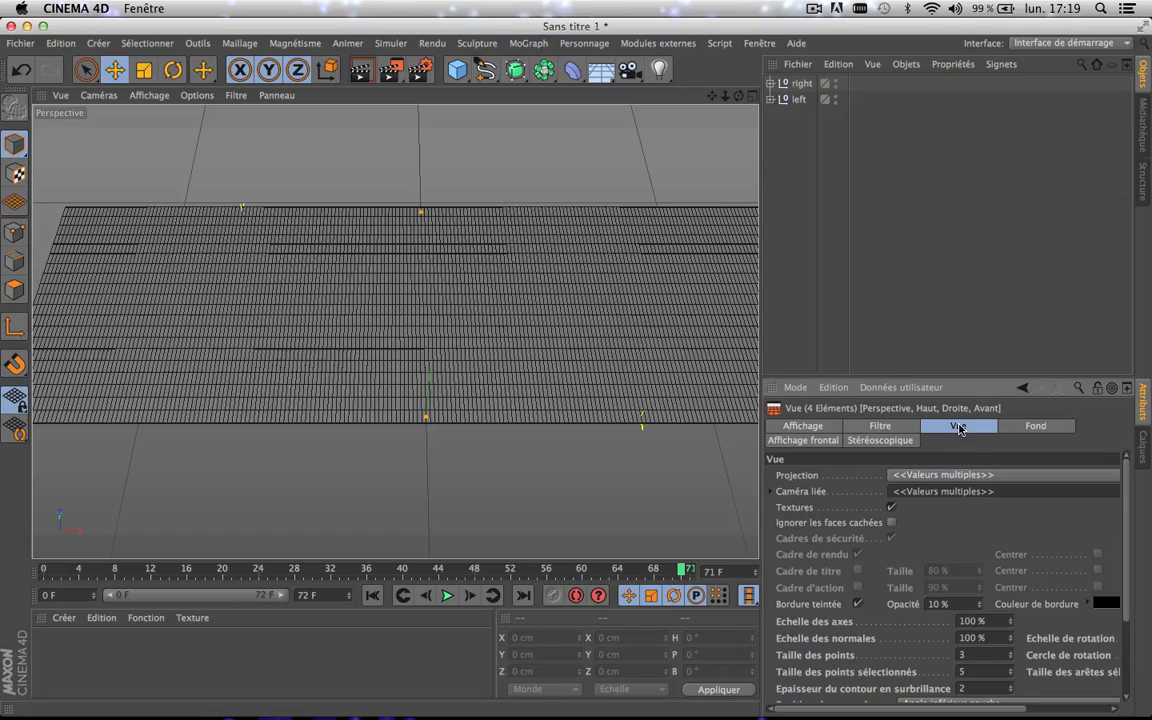
click(857, 604)
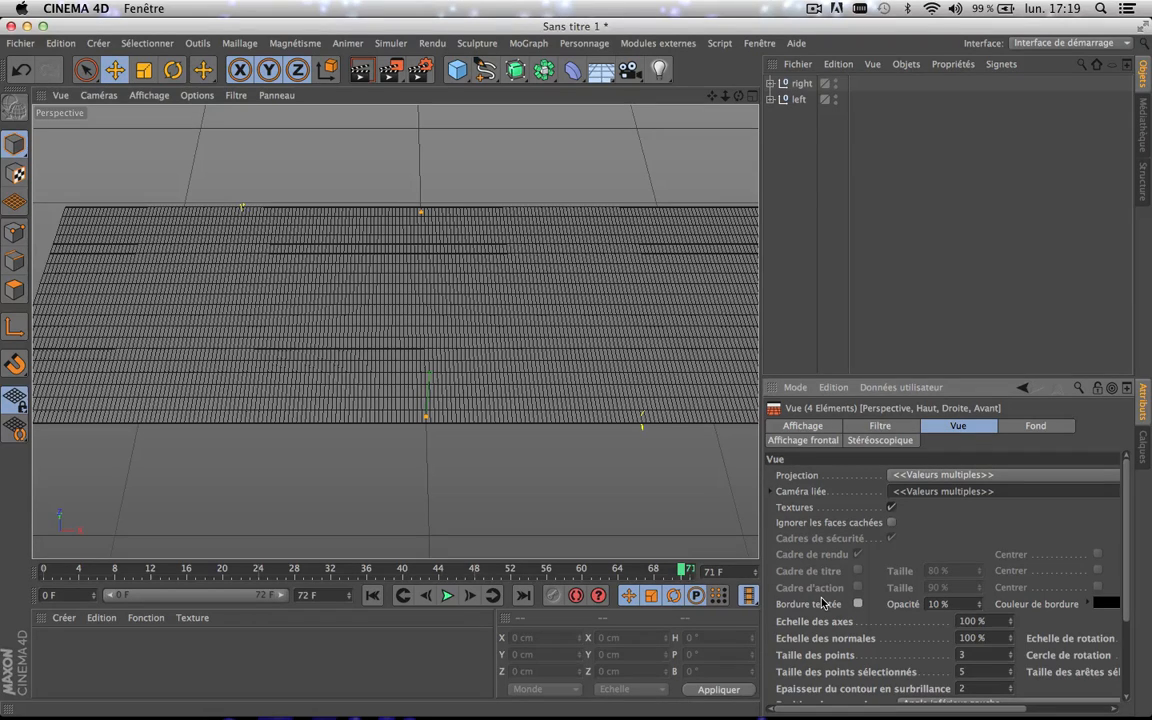
click(822, 603)
click(857, 604)
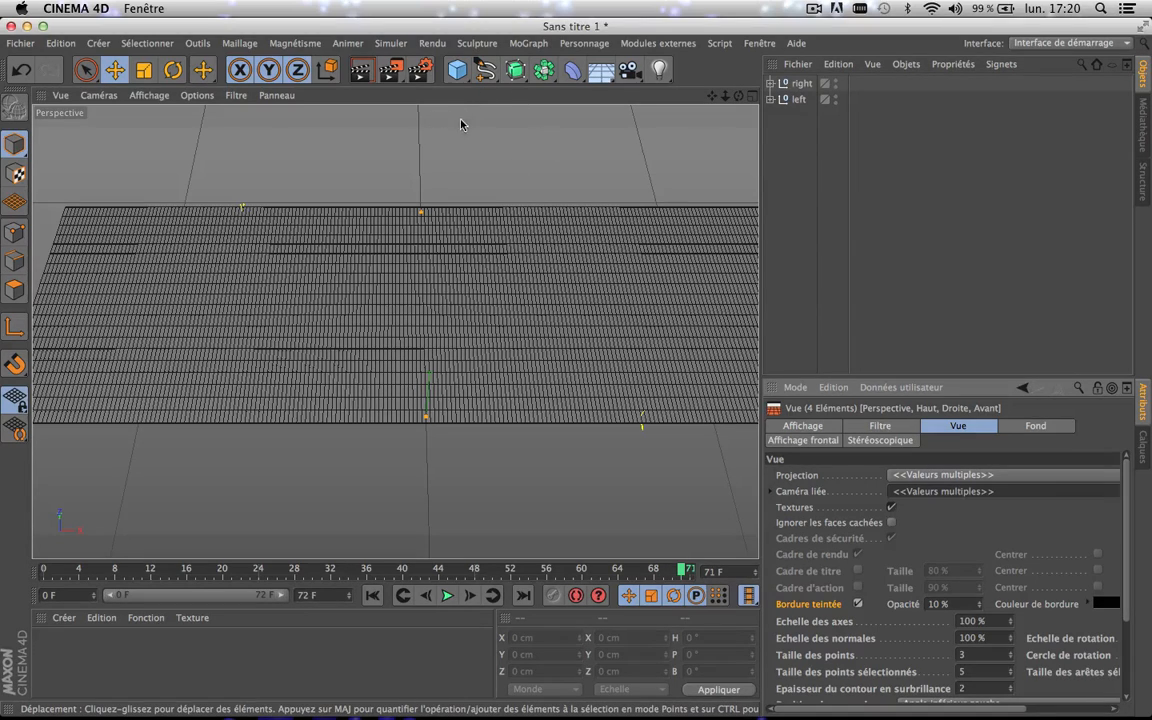
- Adjust the tinted border's opacity to 45 %, leaving the border enabled
click(858, 604)
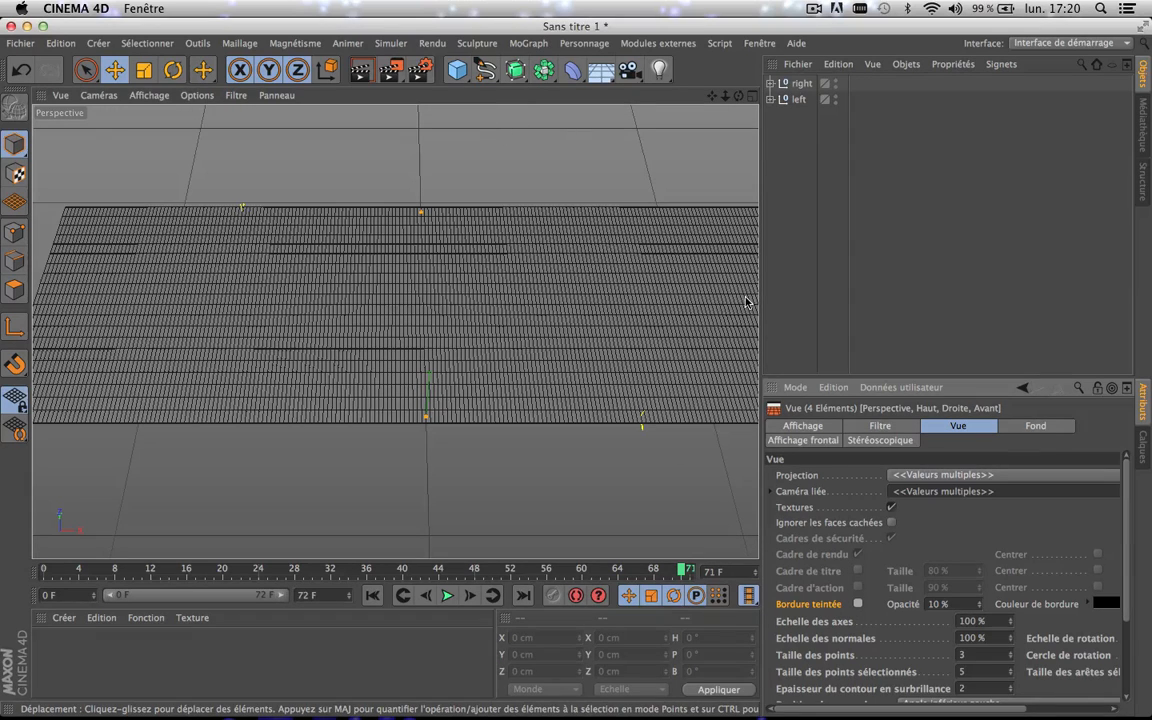
drag(980, 604, 980, 570)
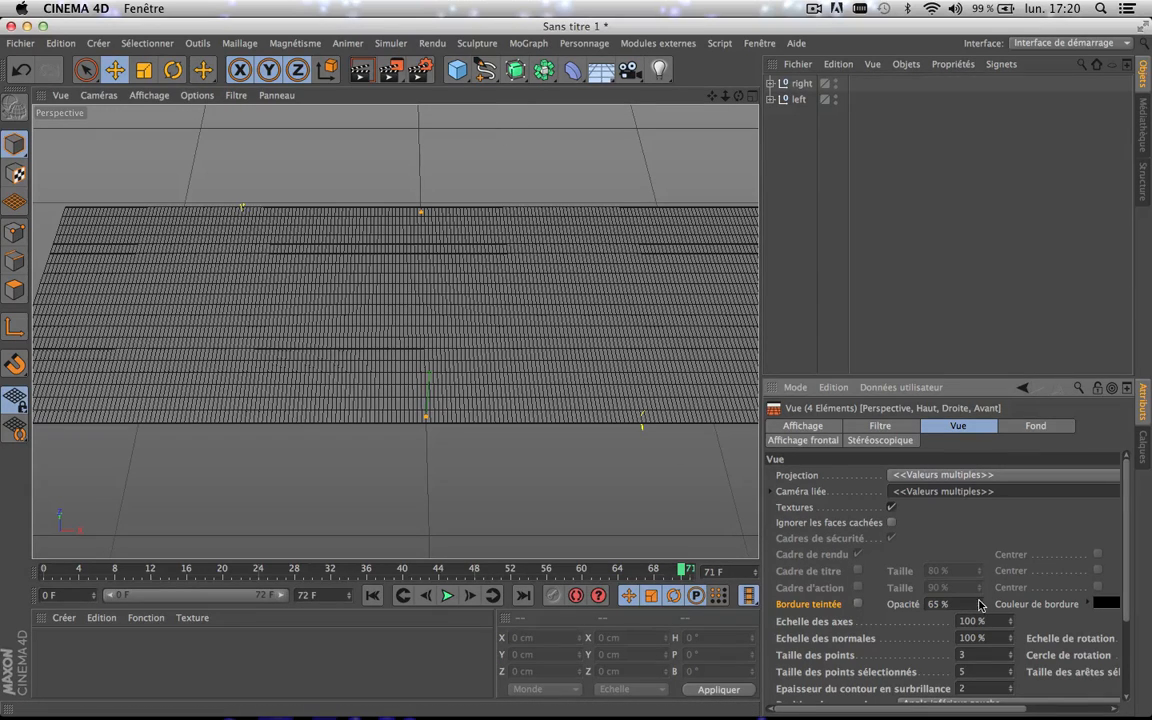
click(858, 604)
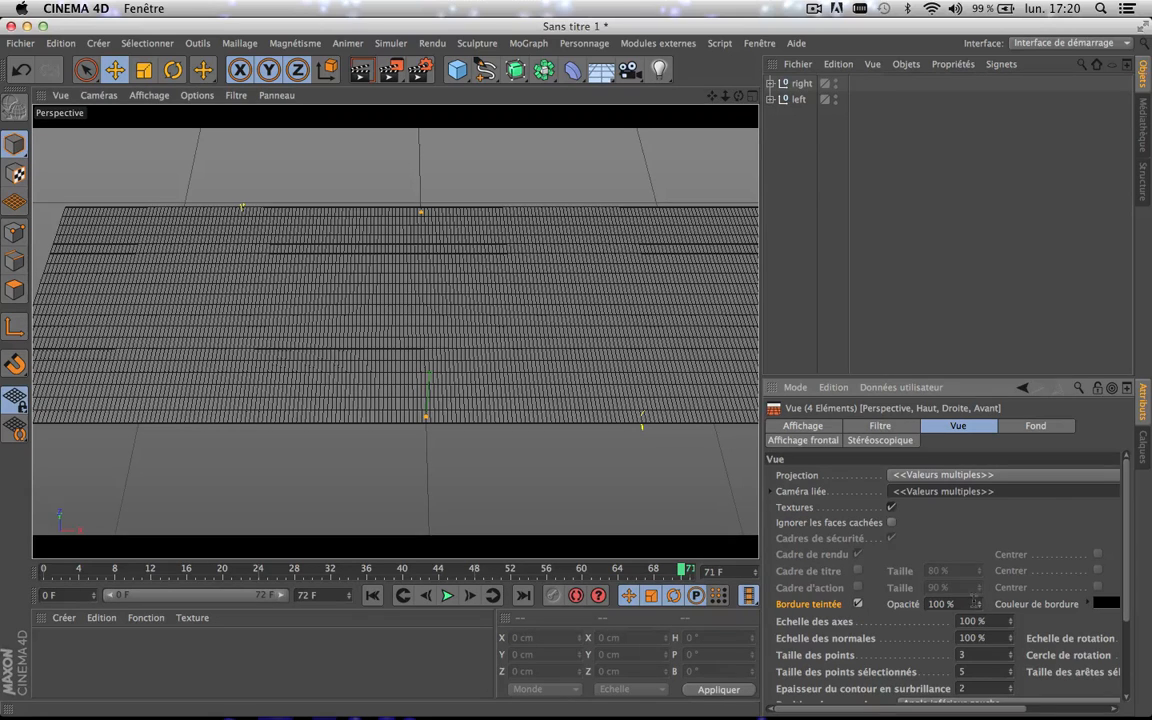
drag(975, 604, 975, 628)
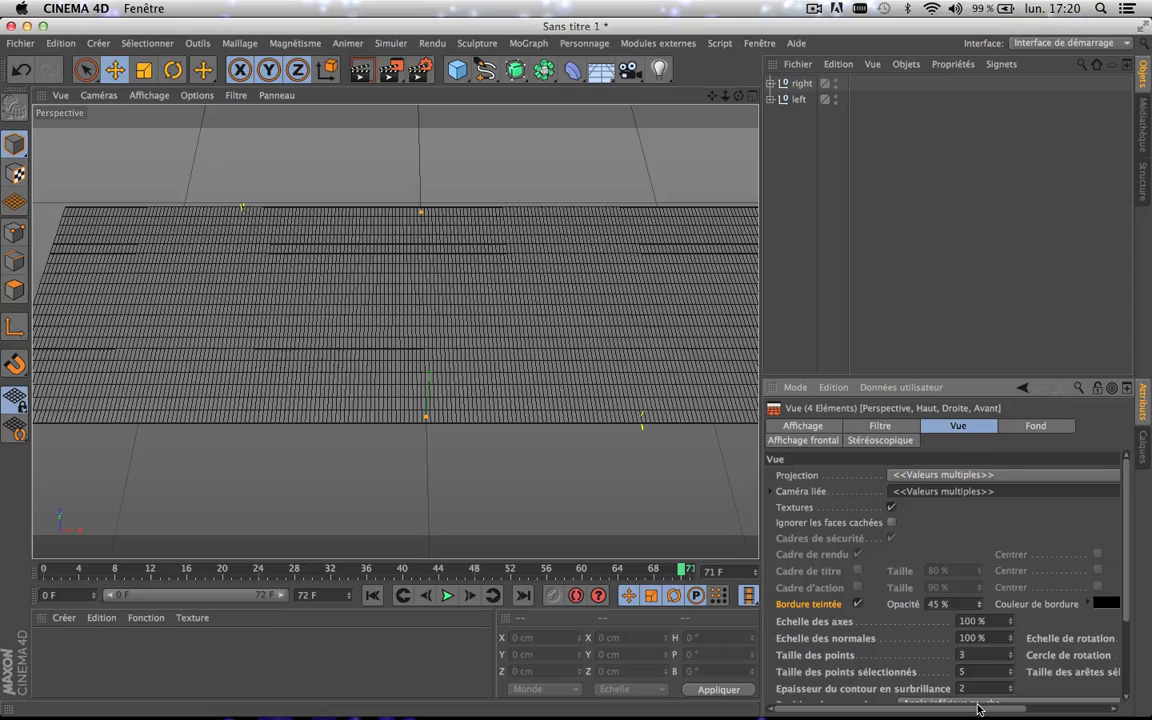
- Examine the viewports' texture, projection, filter and active-object display options
mouse_move(978, 709)
mouse_down()
mouse_move(1067, 714)
mouse_move(980, 713)
mouse_up()
click(891, 508)
click(891, 508)
click(950, 475)
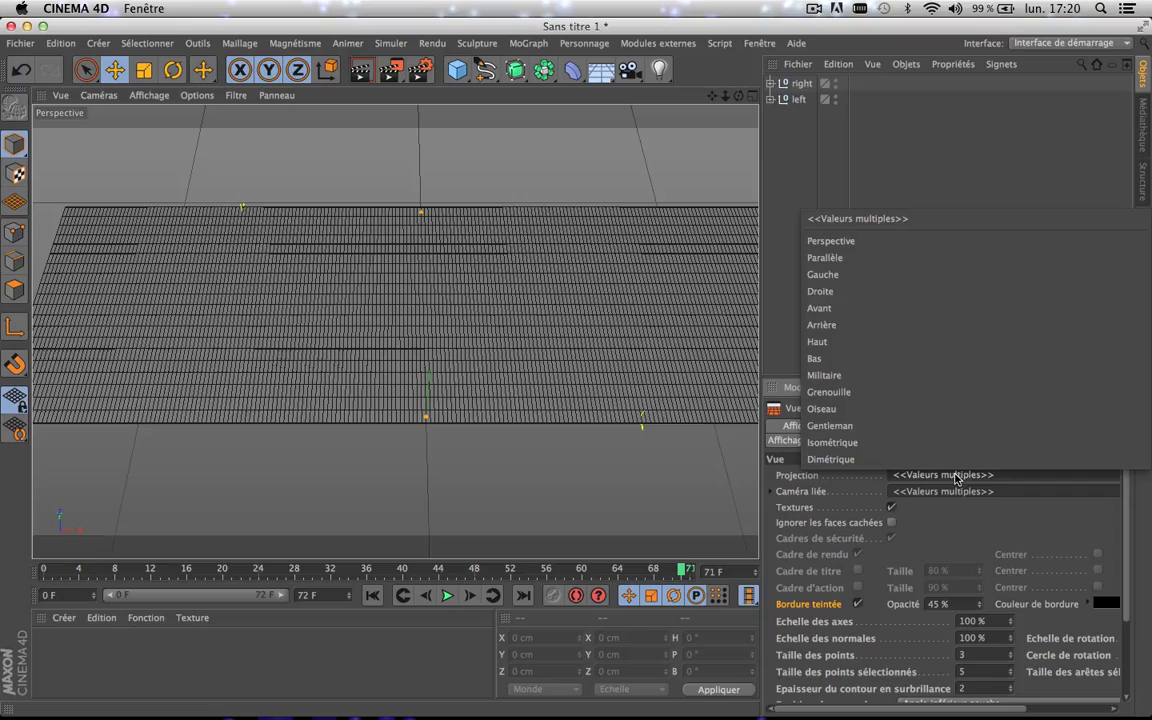
click(955, 530)
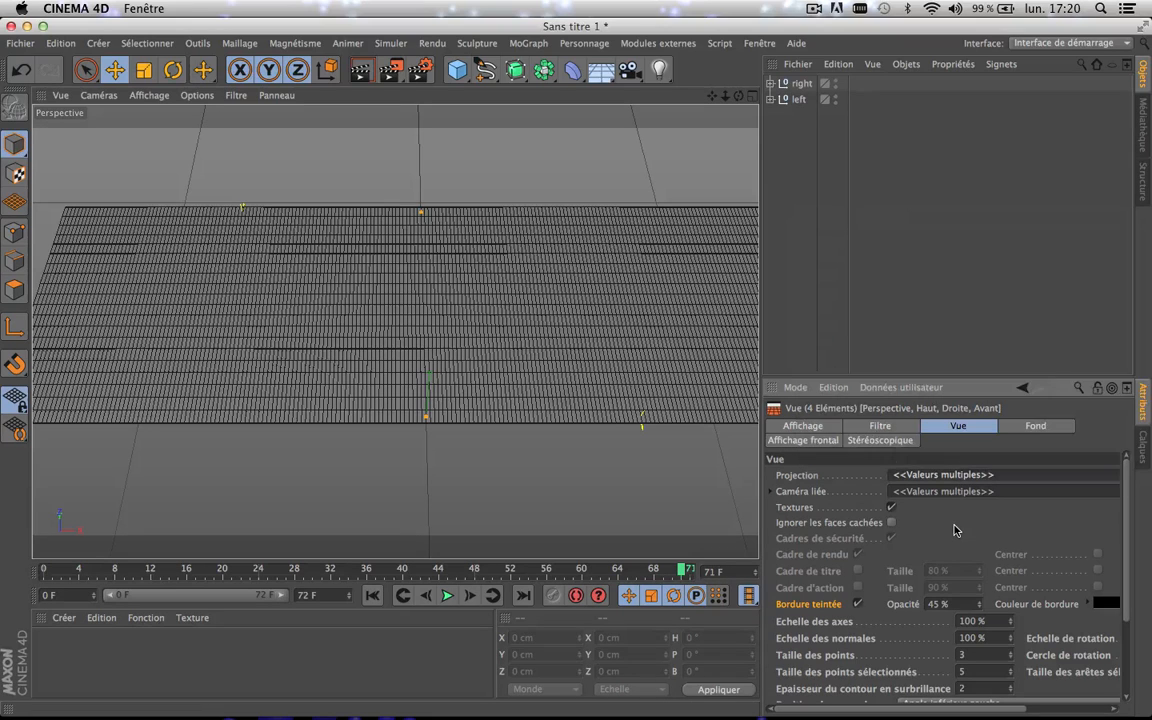
click(880, 426)
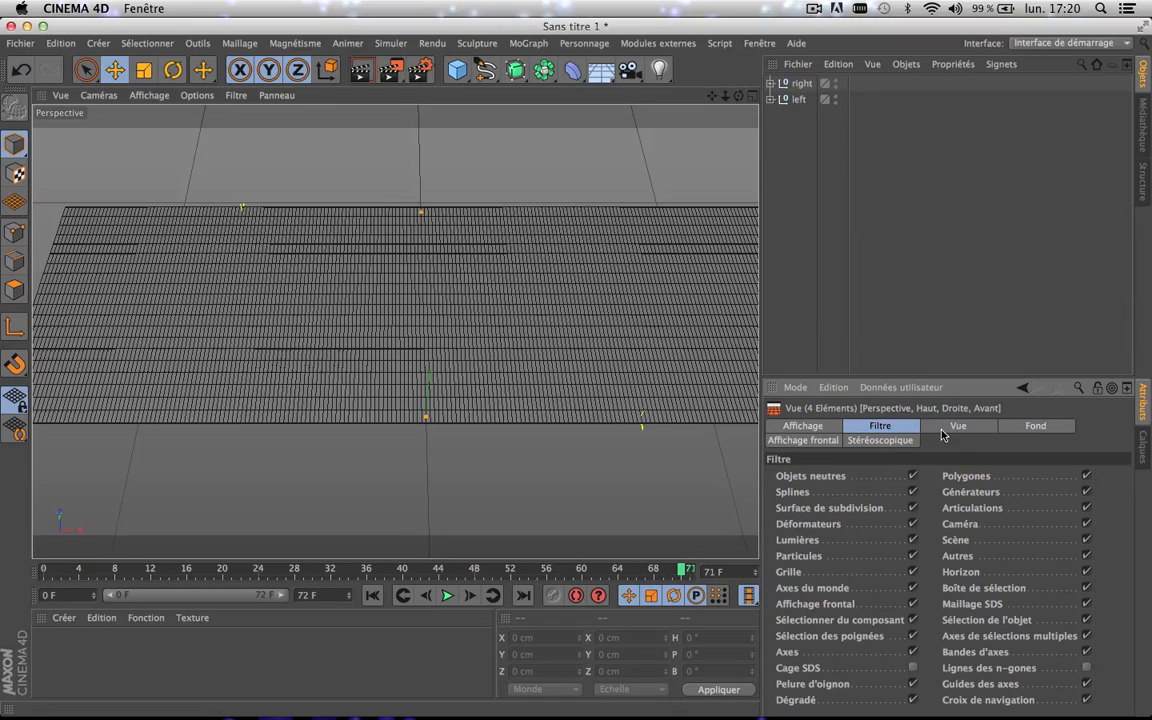
click(941, 434)
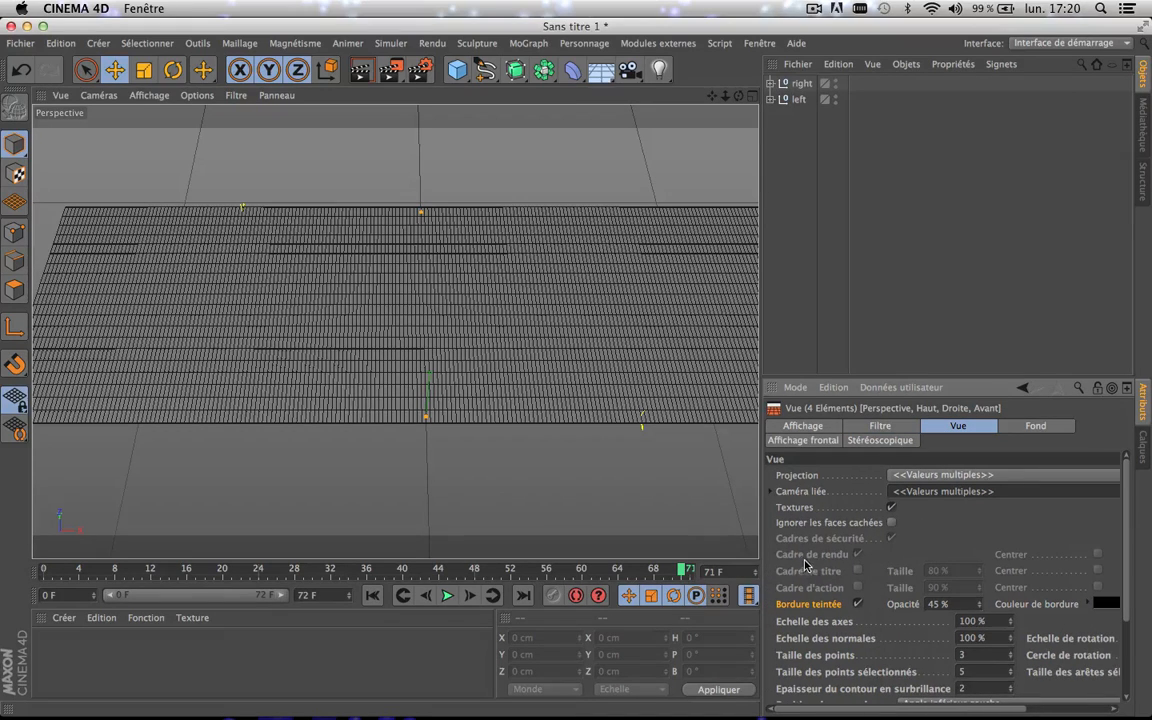
click(819, 429)
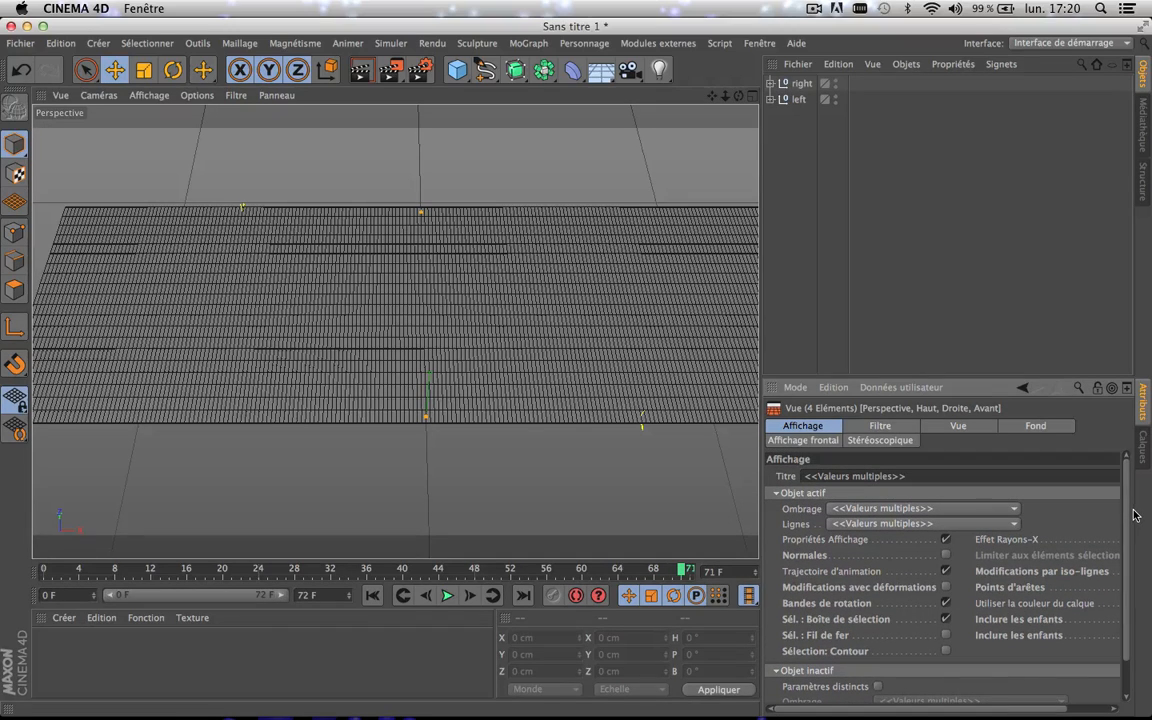
- Review the remaining view options shared by all viewports and limit the settings to the perspective view
mouse_move(1131, 574)
mouse_down()
mouse_move(1127, 604)
mouse_move(1119, 522)
mouse_move(1127, 565)
mouse_up()
click(948, 427)
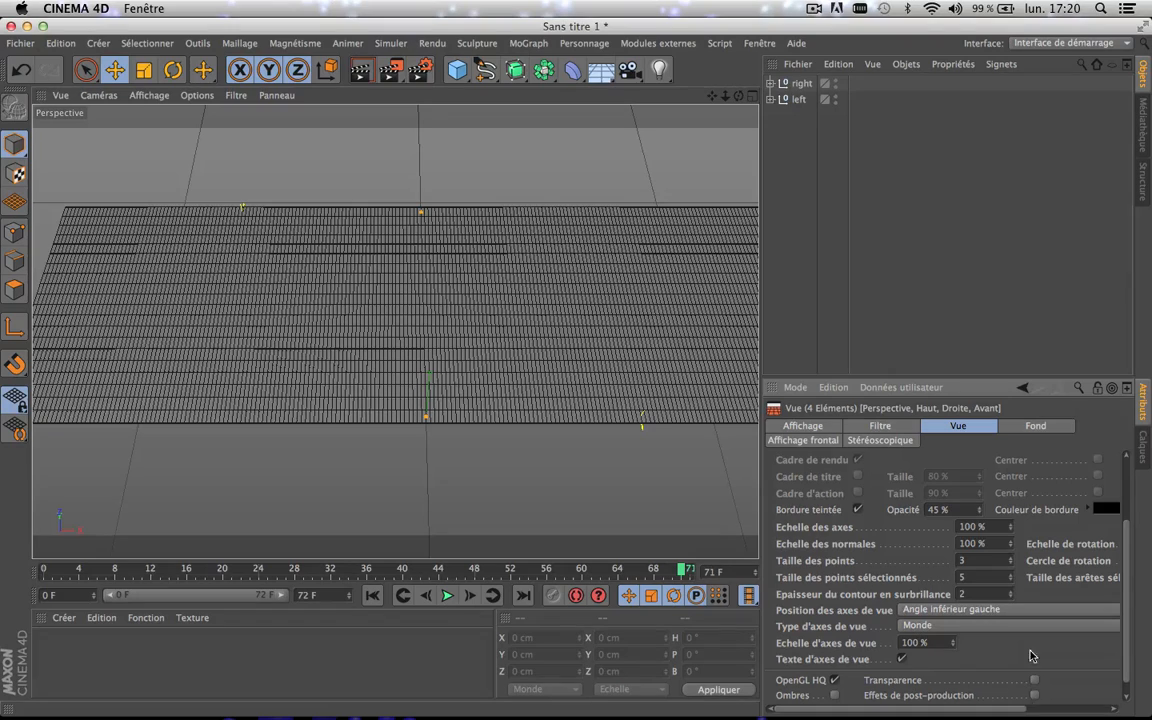
drag(1125, 593, 1126, 656)
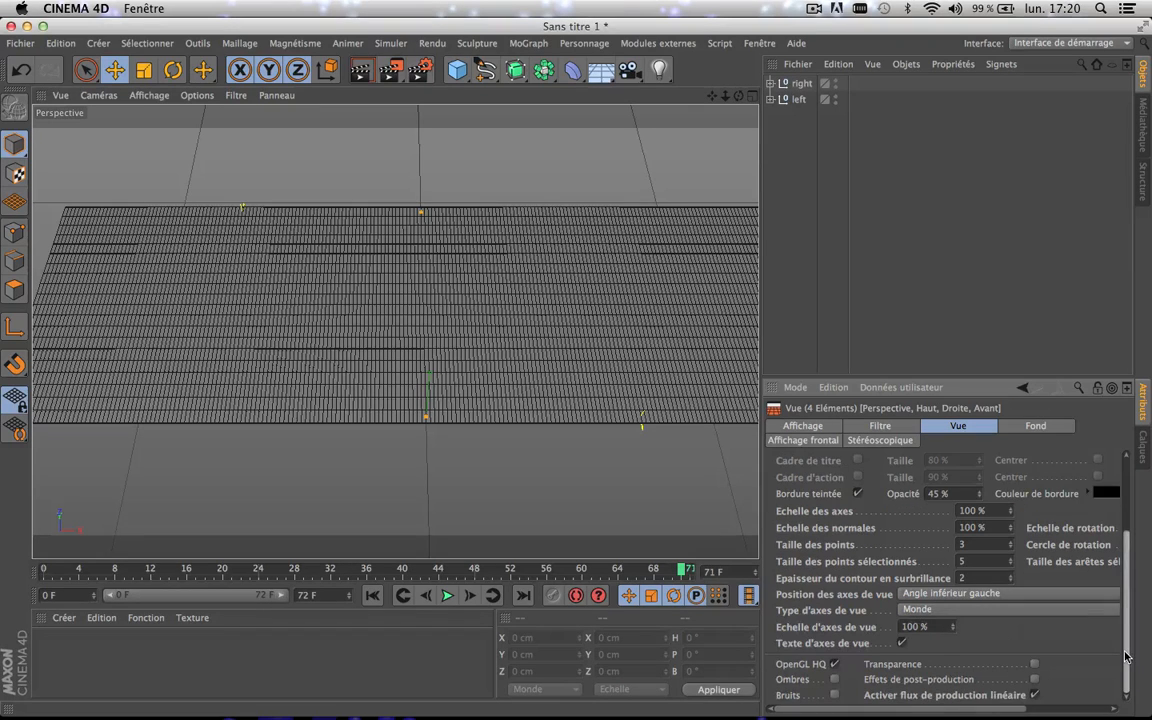
click(577, 547)
drag(1124, 590, 1124, 487)
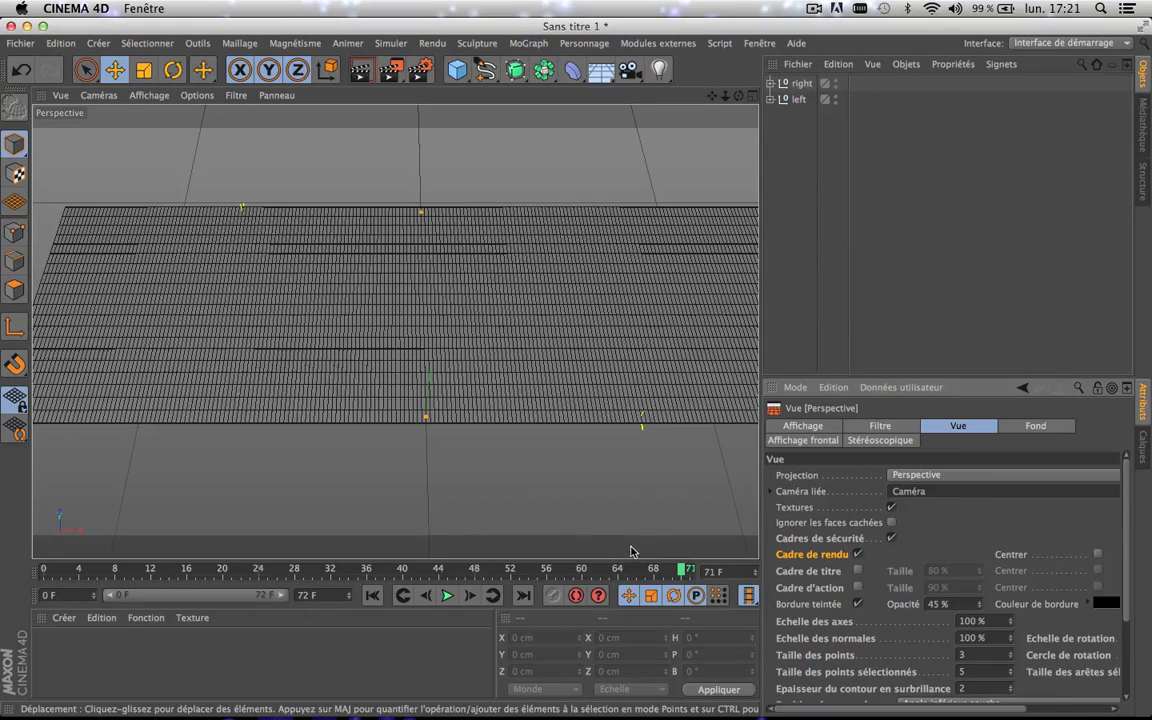
- Toggle the perspective view's render frame off and on to compare, leaving it enabled
click(857, 554)
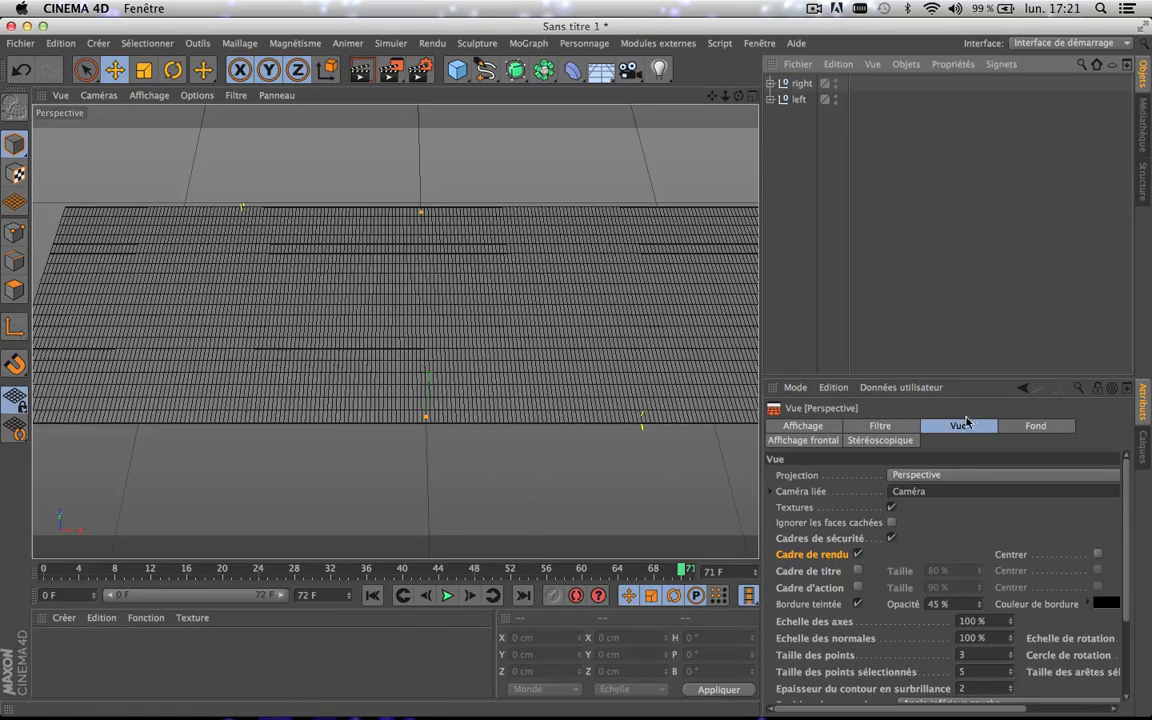
click(856, 555)
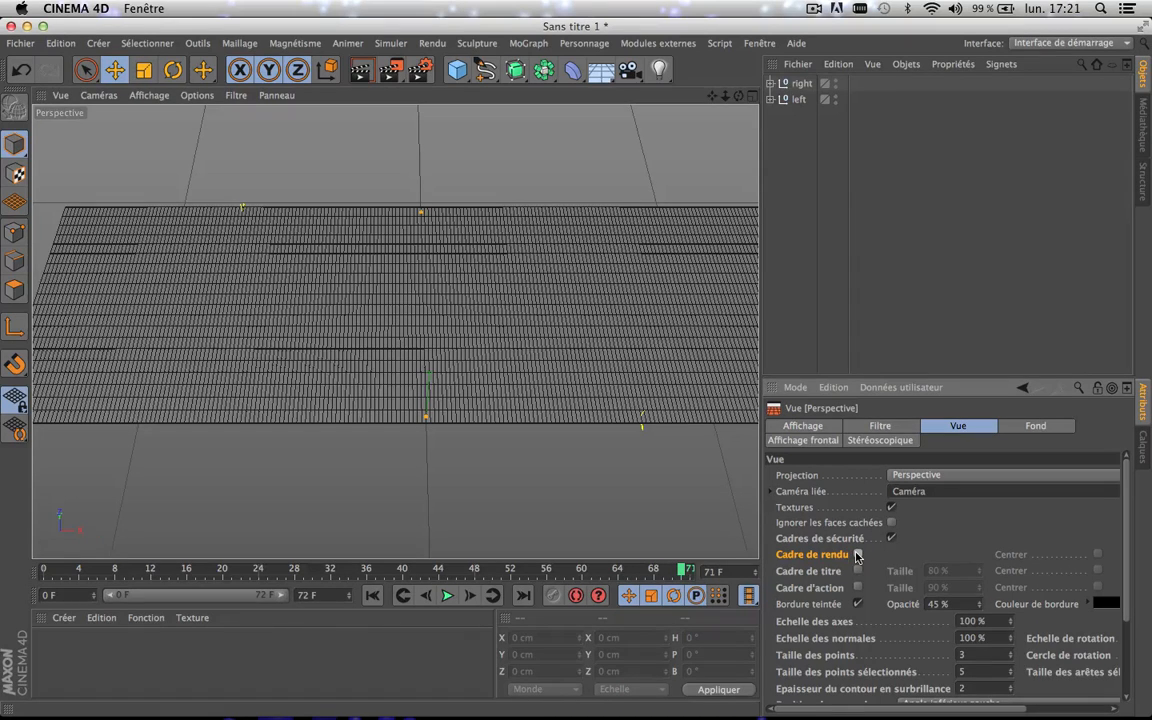
click(856, 555)
click(856, 555)
click(857, 604)
click(857, 554)
click(858, 555)
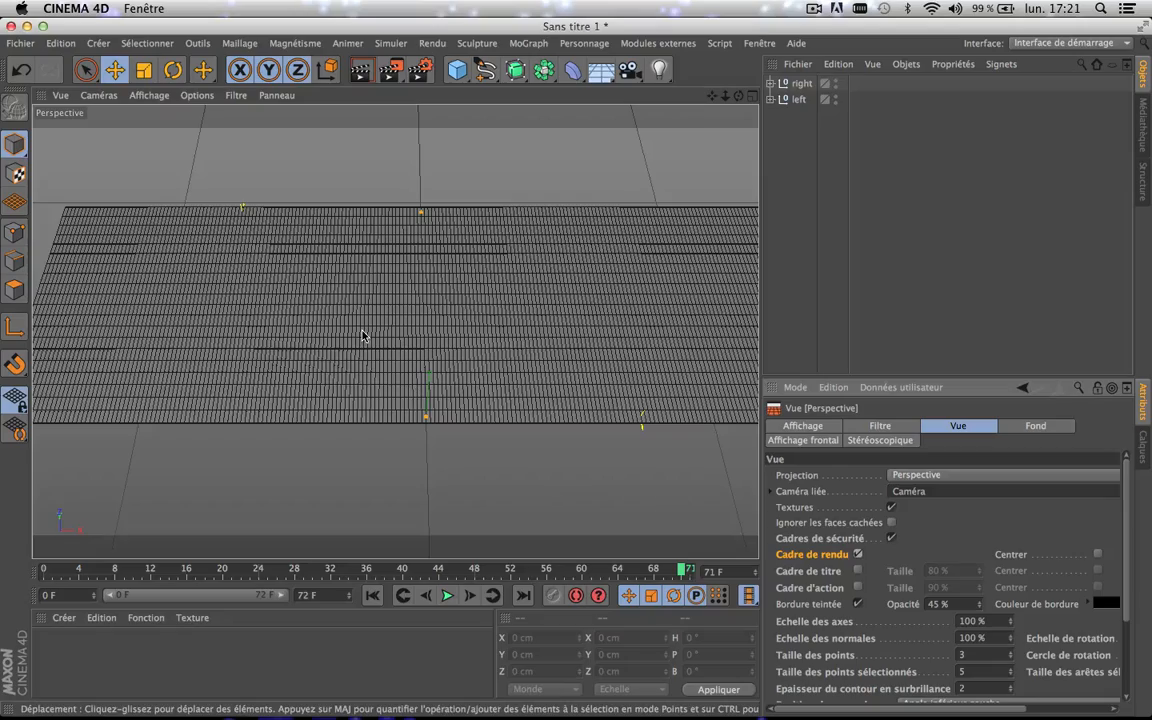
- Frame the flattened sheet from nearly overhead so that it fills the height of the render frame
mouse_move(738, 95)
mouse_down()
mouse_move(715, 180)
mouse_move(760, 100)
mouse_move(738, 98)
mouse_move(666, 278)
mouse_move(648, 427)
mouse_move(746, 99)
mouse_move(756, 104)
mouse_move(713, 96)
mouse_move(738, 93)
mouse_move(712, 84)
mouse_move(739, 97)
mouse_up()
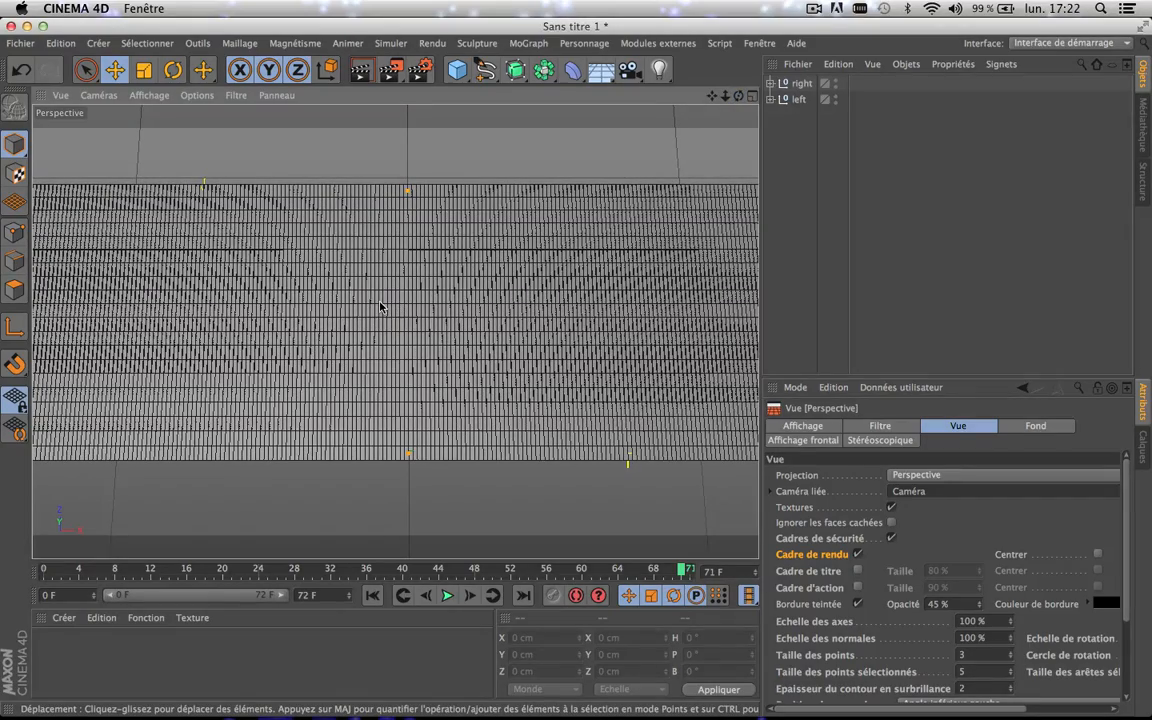
scroll(380, 306, up, 5)
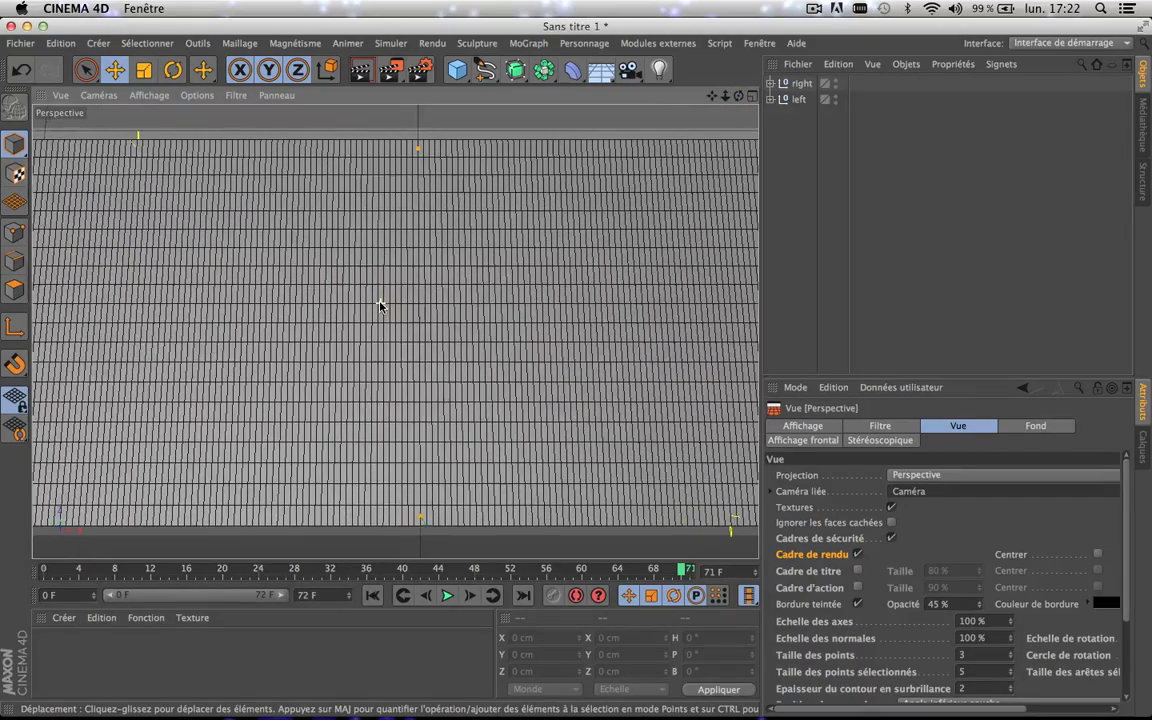
scroll(380, 306, up, 3)
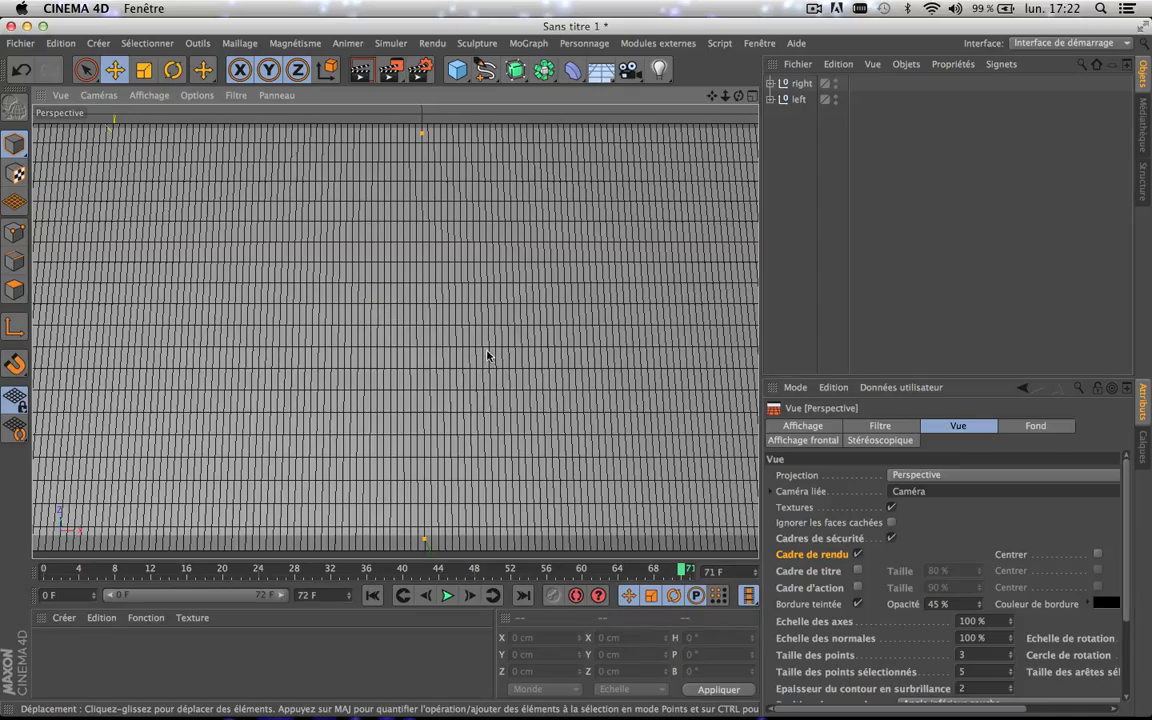
- Check the unrolling strips at frame 47 with the view shifted sideways and set the timeline to frame 72
click(389, 574)
drag(425, 553, 466, 563)
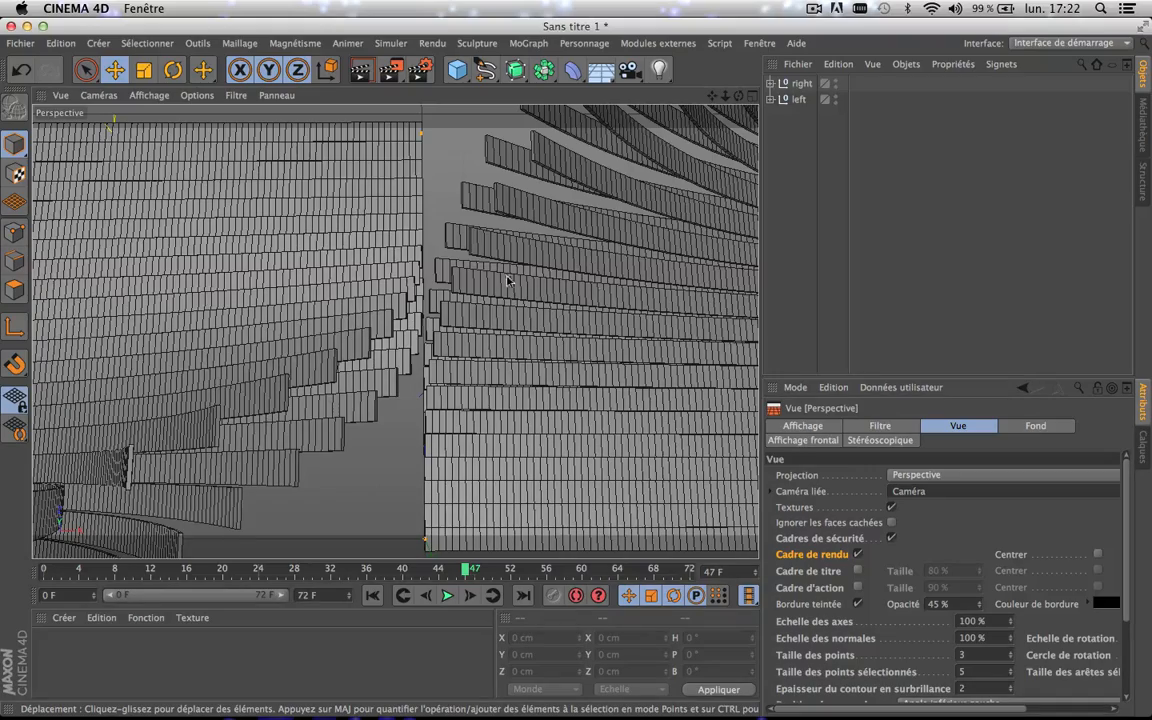
drag(712, 96, 677, 96)
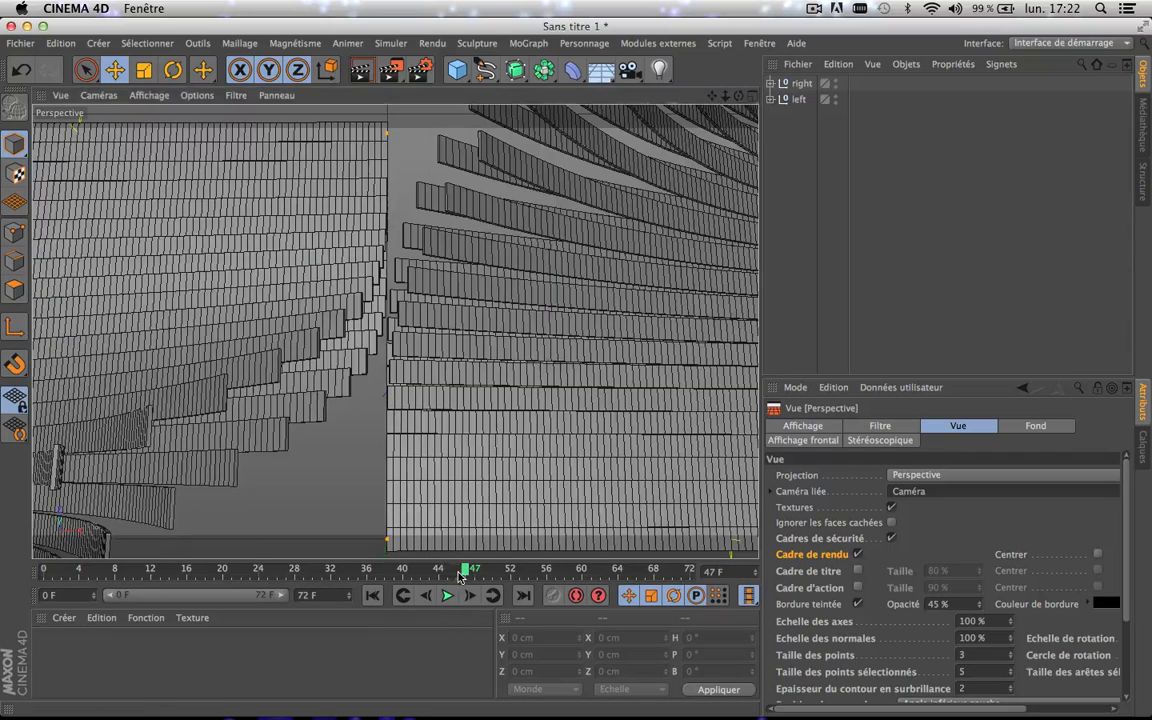
drag(463, 572, 690, 572)
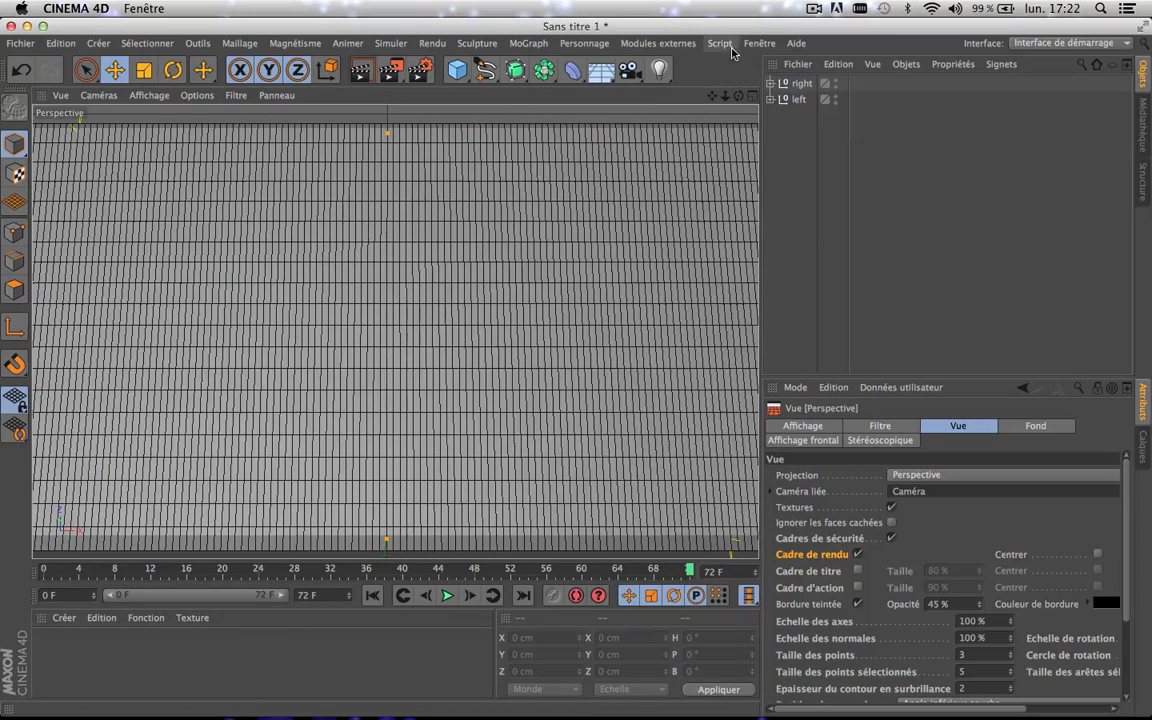
- Add a camera from the current view, look through it and set its pitch rotation to -90°
click(628, 71)
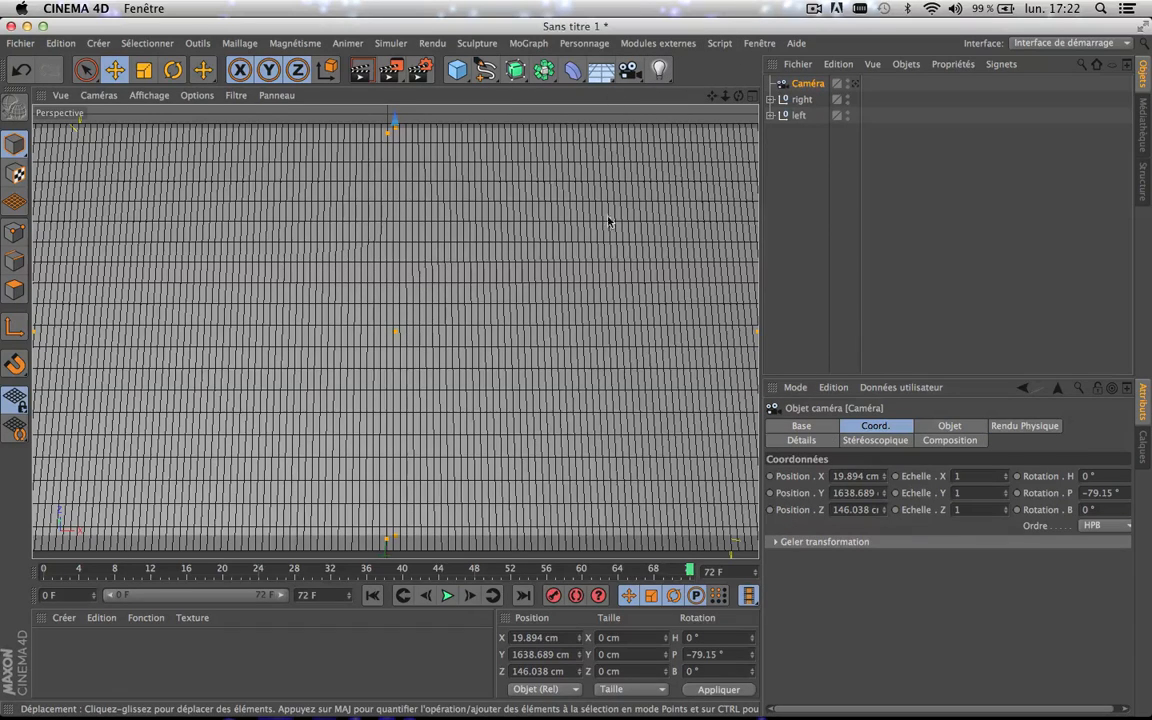
click(856, 84)
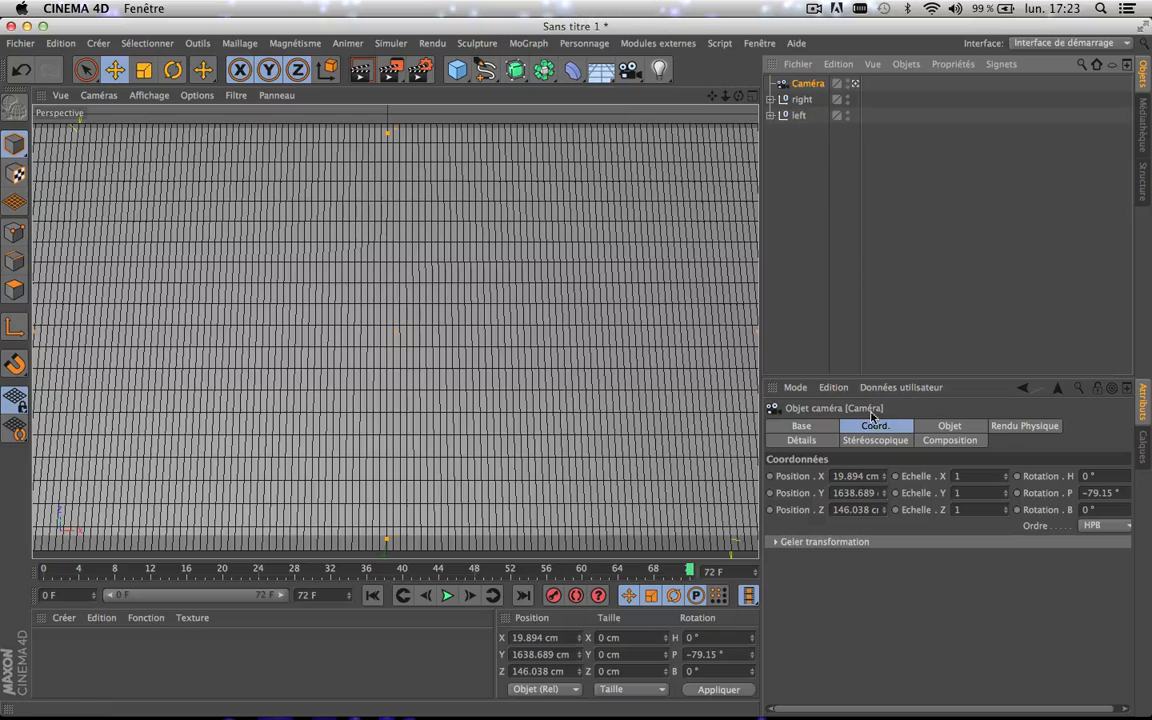
click(1101, 492)
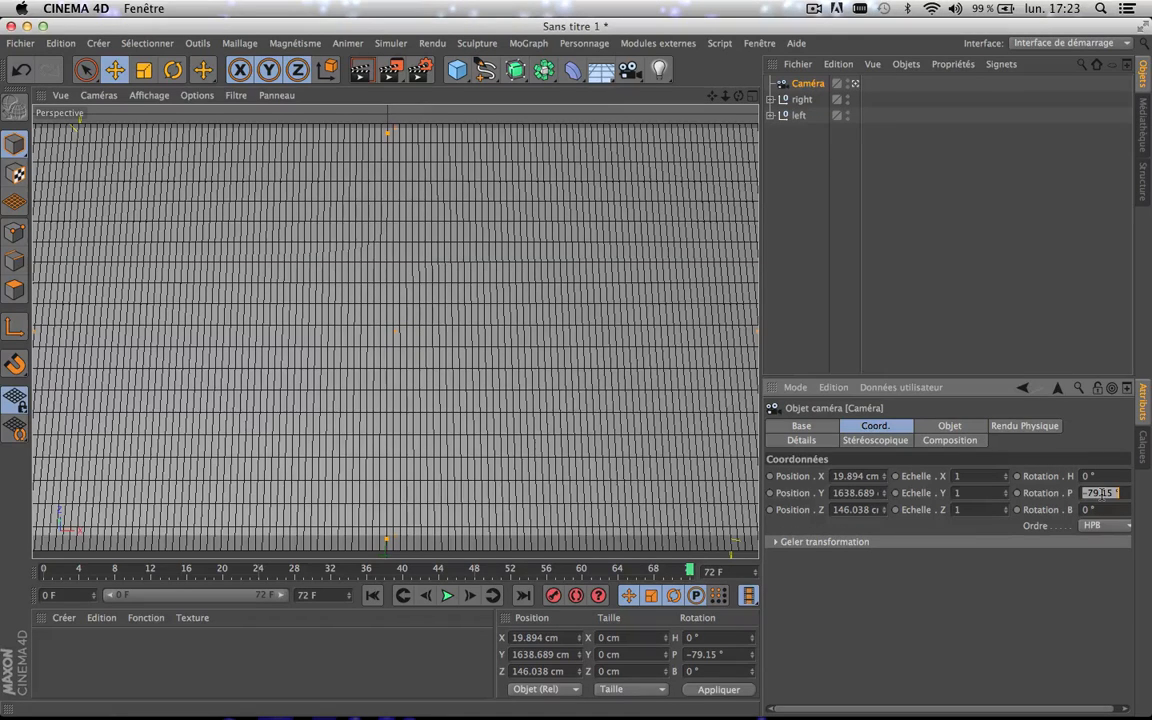
text(-90)
key(Return)
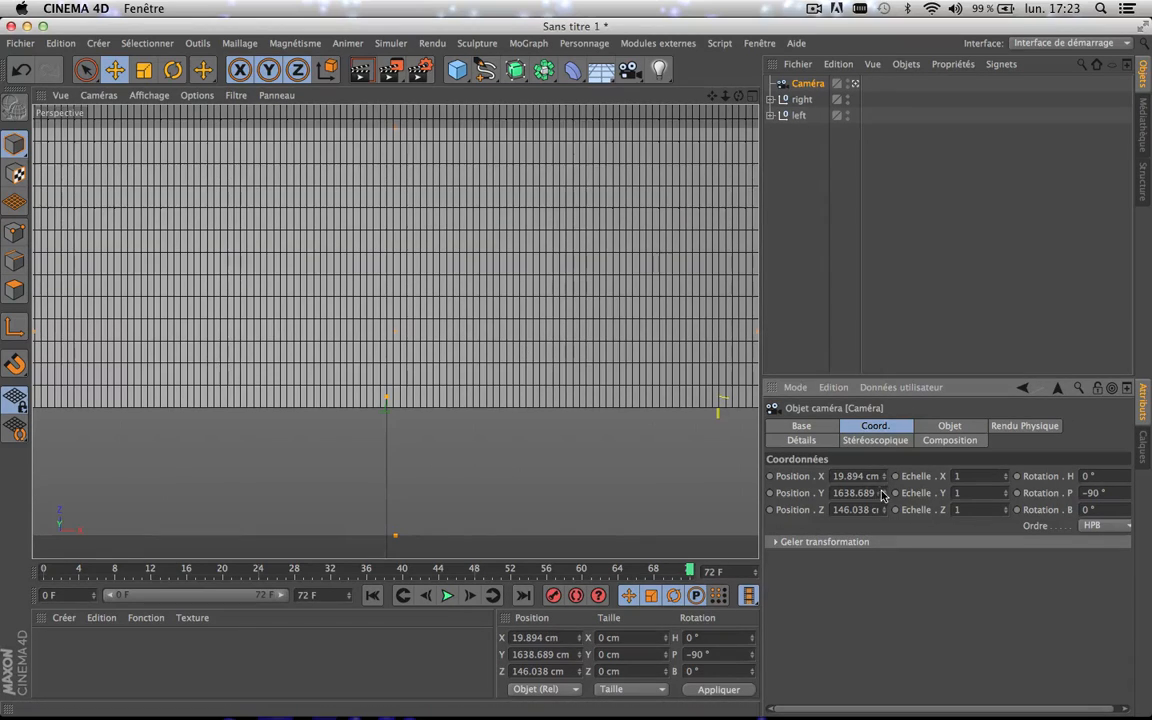
- Adjust the camera's position to Y 1780.689 cm and Z 473.038 cm so the sheet fills the render frame
mouse_move(883, 495)
mouse_down()
mouse_move(884, 513)
mouse_move(883, 489)
mouse_up()
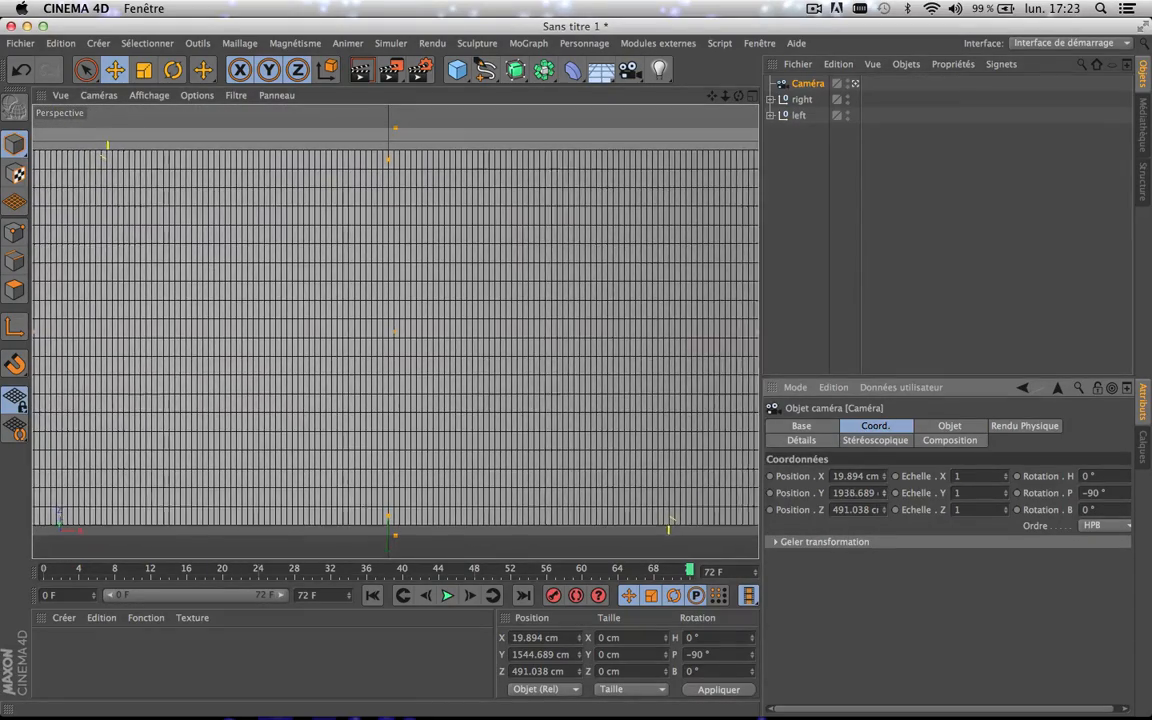
drag(883, 493, 883, 516)
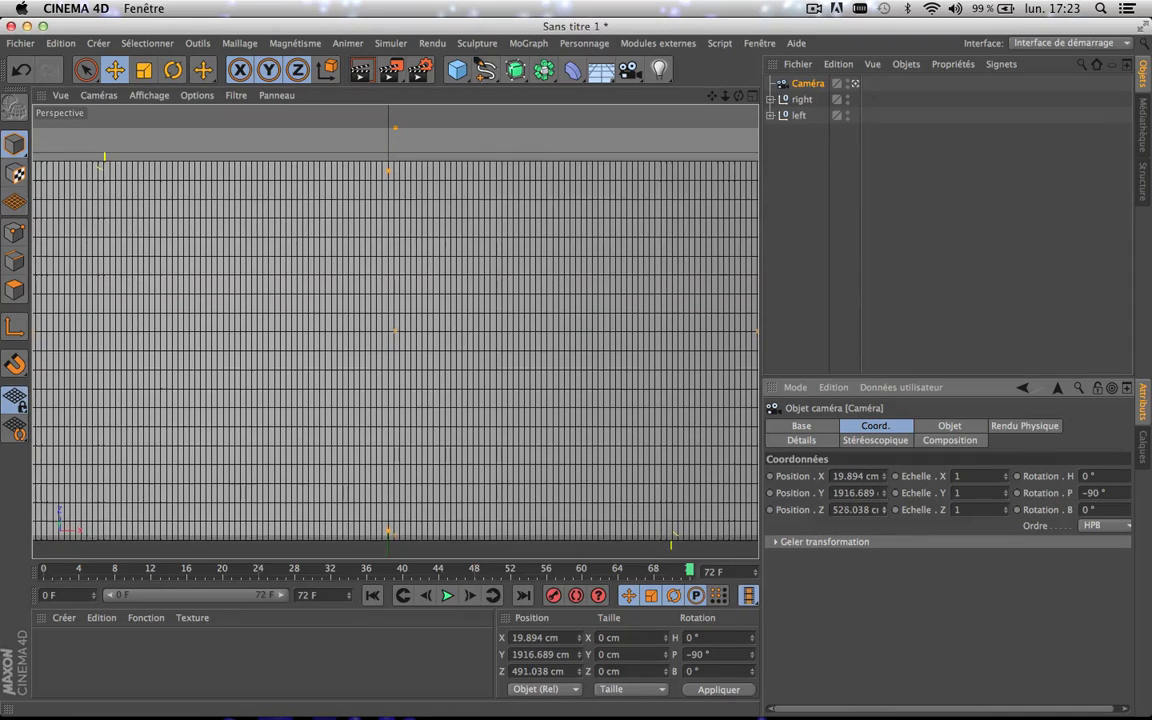
mouse_move(886, 510)
mouse_down()
mouse_move(883, 497)
mouse_move(883, 512)
mouse_up()
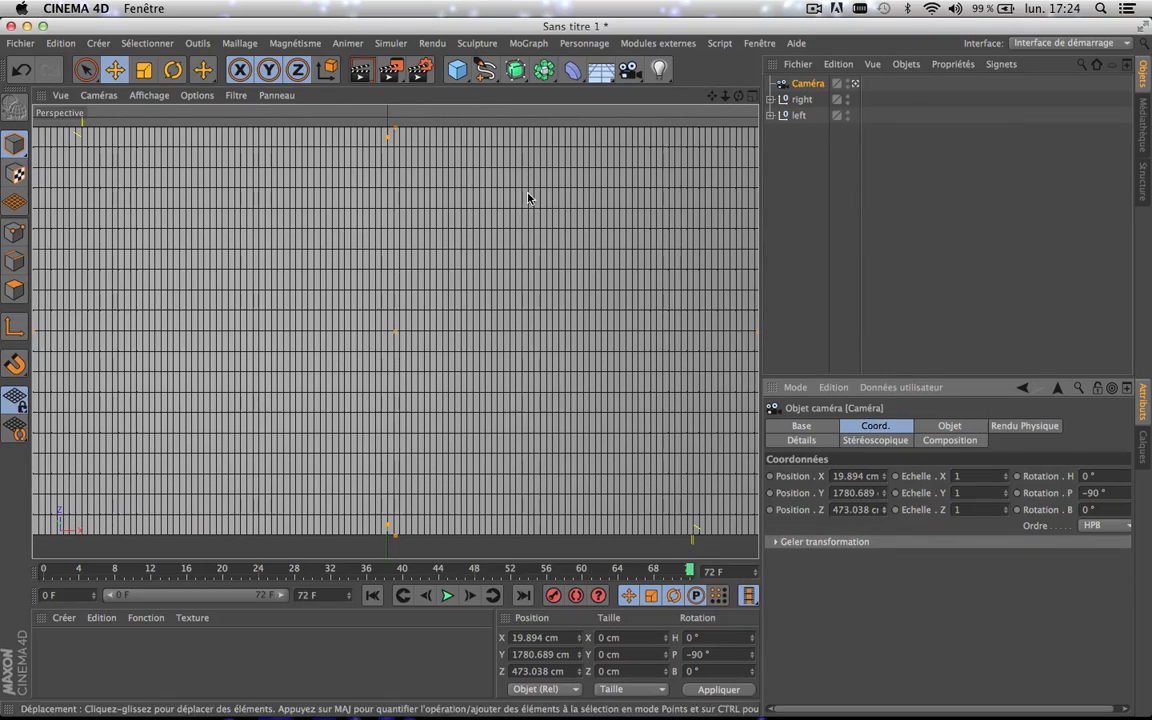
- Limit the render output to the current frame and render a test image in the picture viewer
click(386, 72)
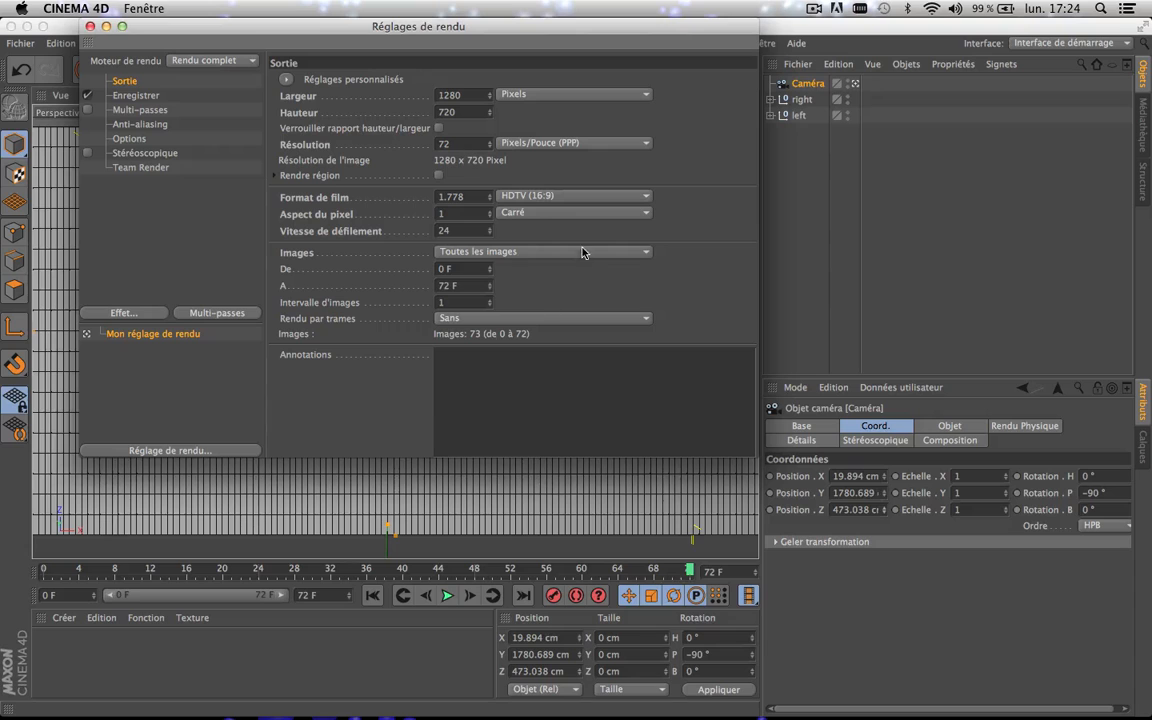
click(583, 252)
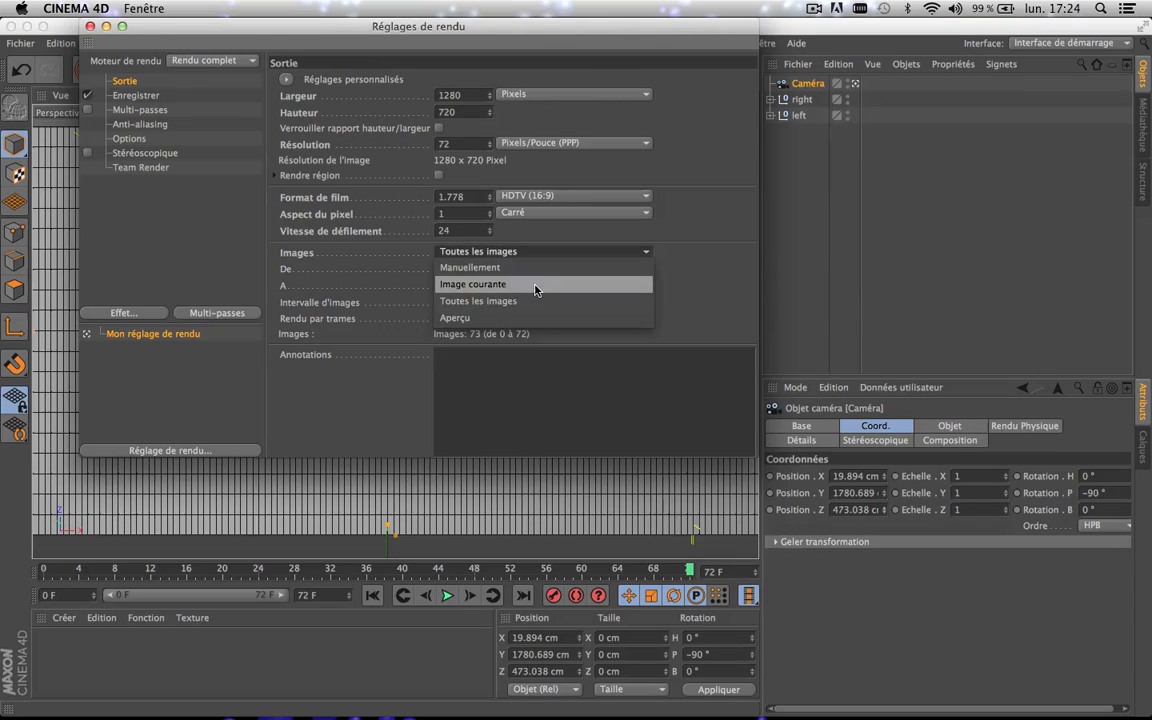
click(535, 288)
click(90, 26)
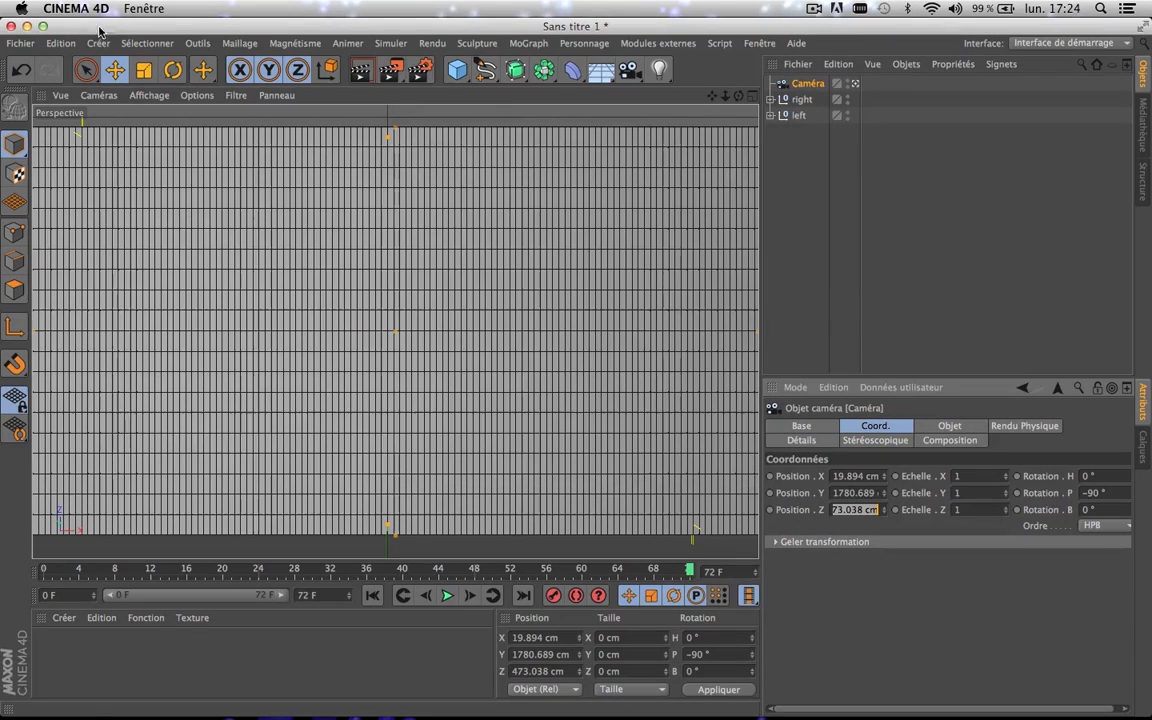
click(391, 69)
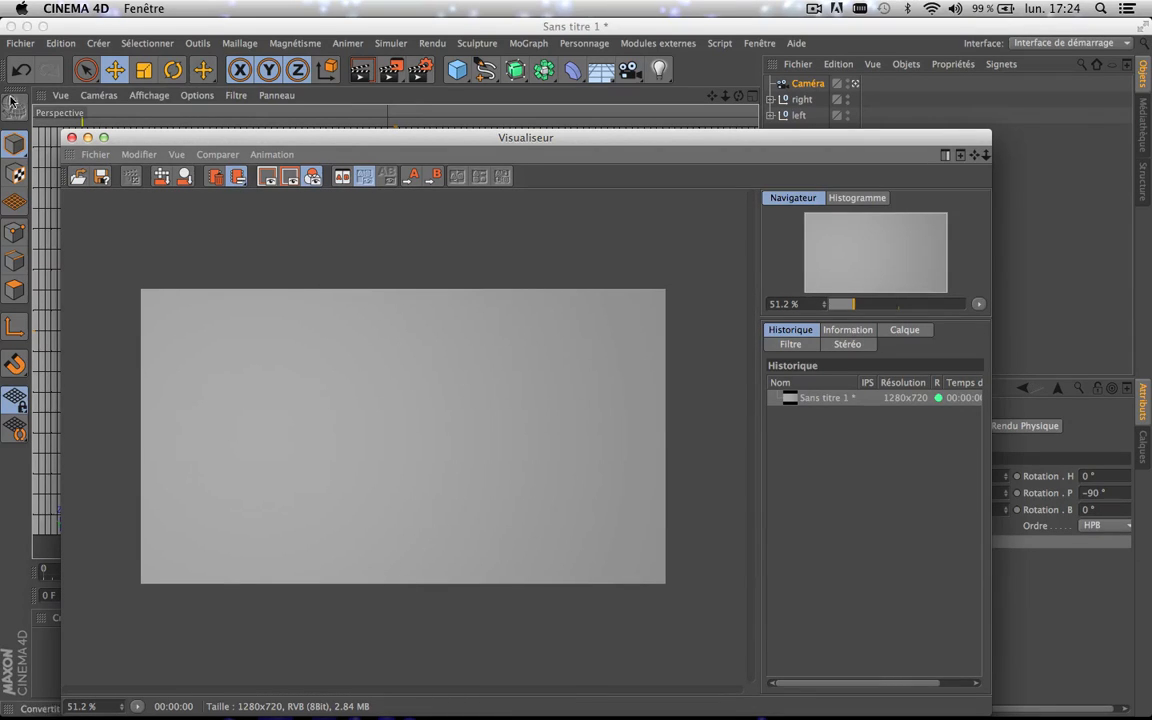
click(71, 137)
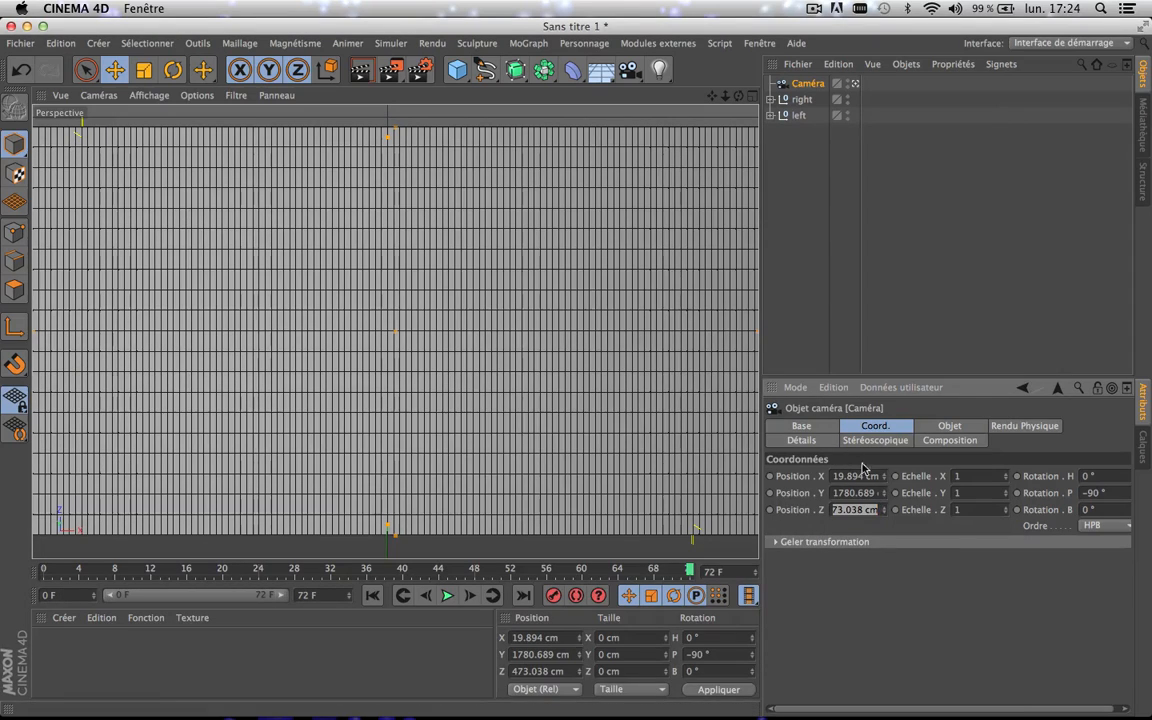
- Try a test render with the camera's Y position at 1807.689 cm and restore it to 1780.689 cm
drag(884, 493, 884, 484)
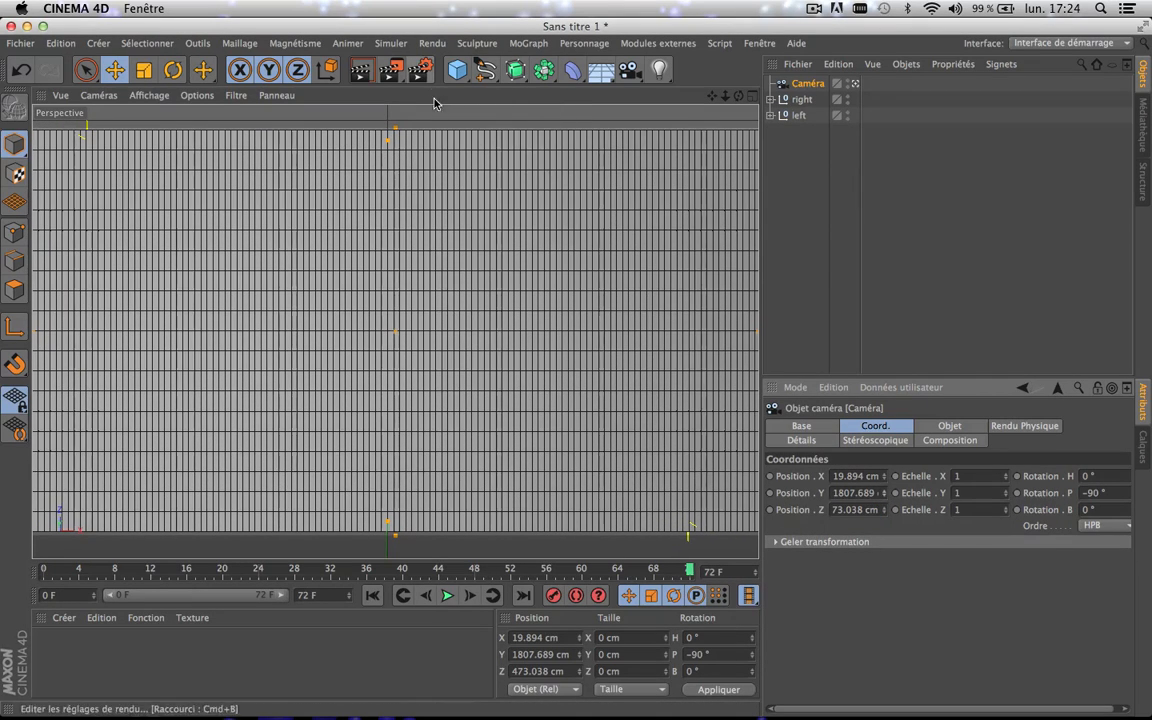
click(394, 72)
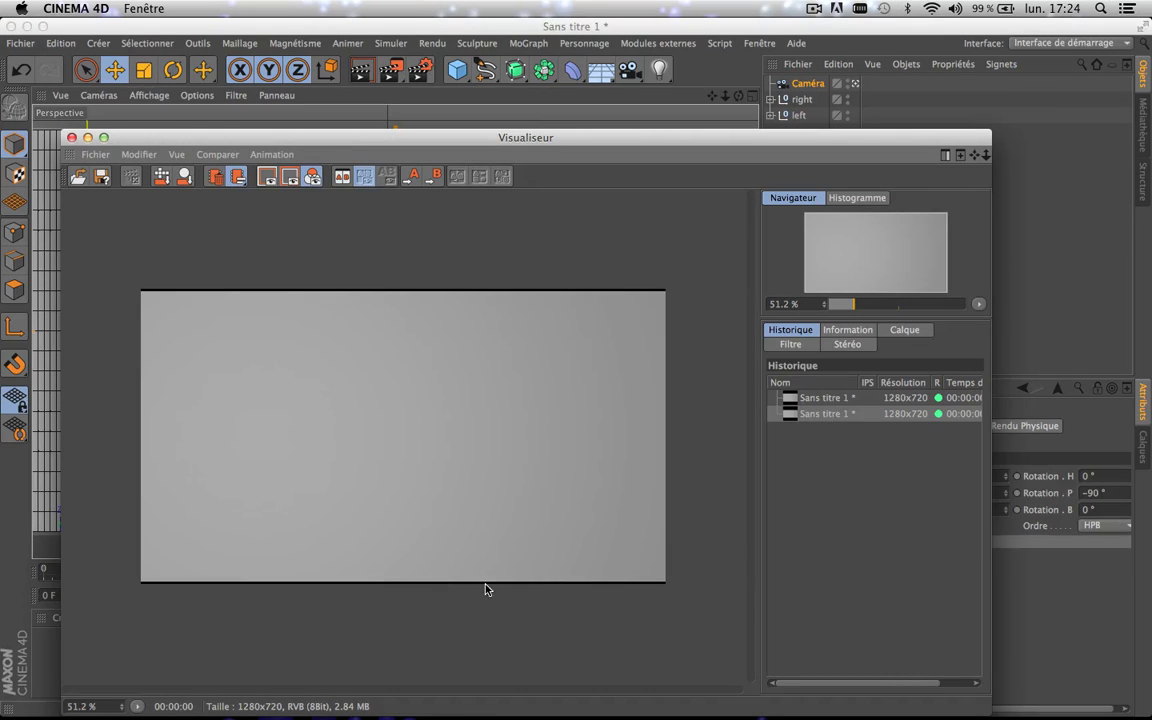
click(73, 137)
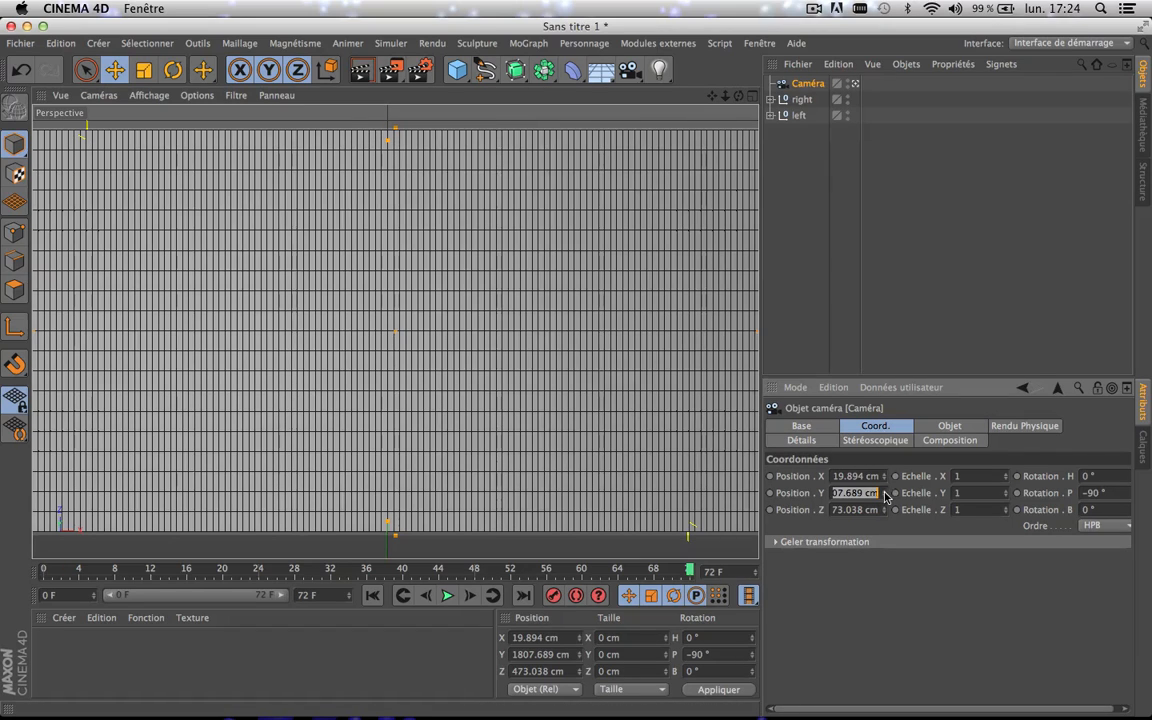
text(1780.689)
key(Return)
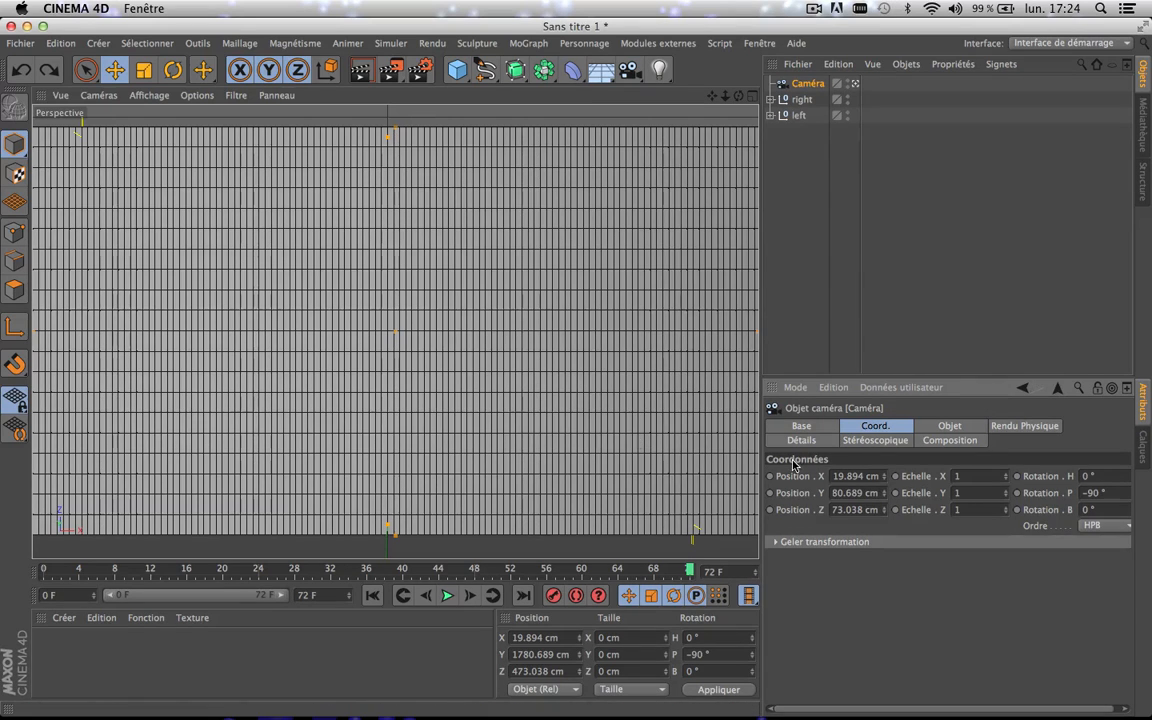
- Set the camera's X position to 2.894 cm to centre the seam and scrub the unrolling through to frame 72
mouse_move(883, 476)
mouse_down()
mouse_move(883, 599)
mouse_move(883, 389)
mouse_move(883, 501)
mouse_move(883, 479)
mouse_up()
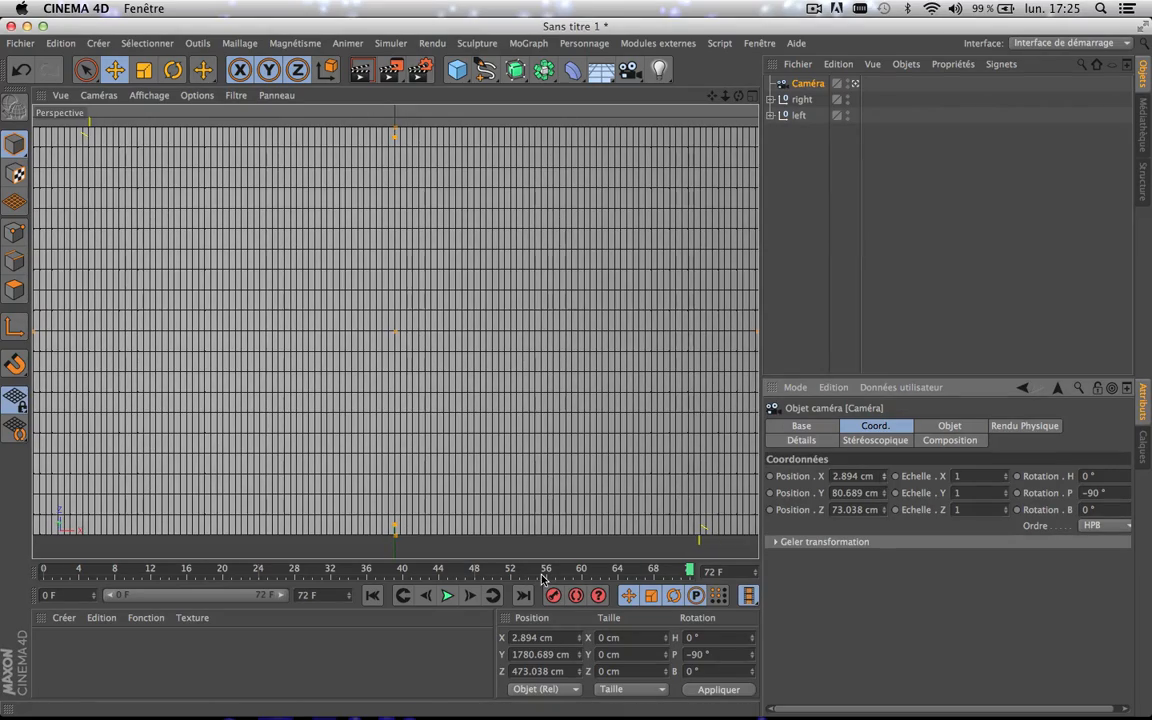
drag(401, 578, 731, 566)
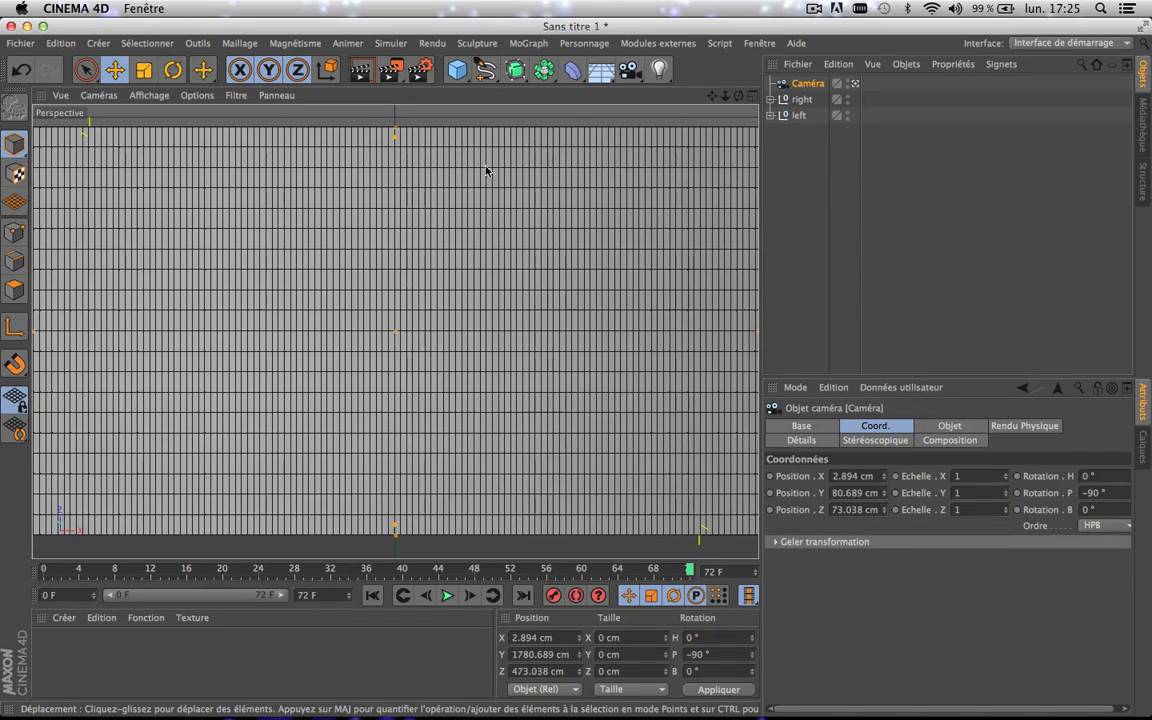
- Add a Protection tag to the camera, leave the camera view and reselect the camera
right_click(803, 85)
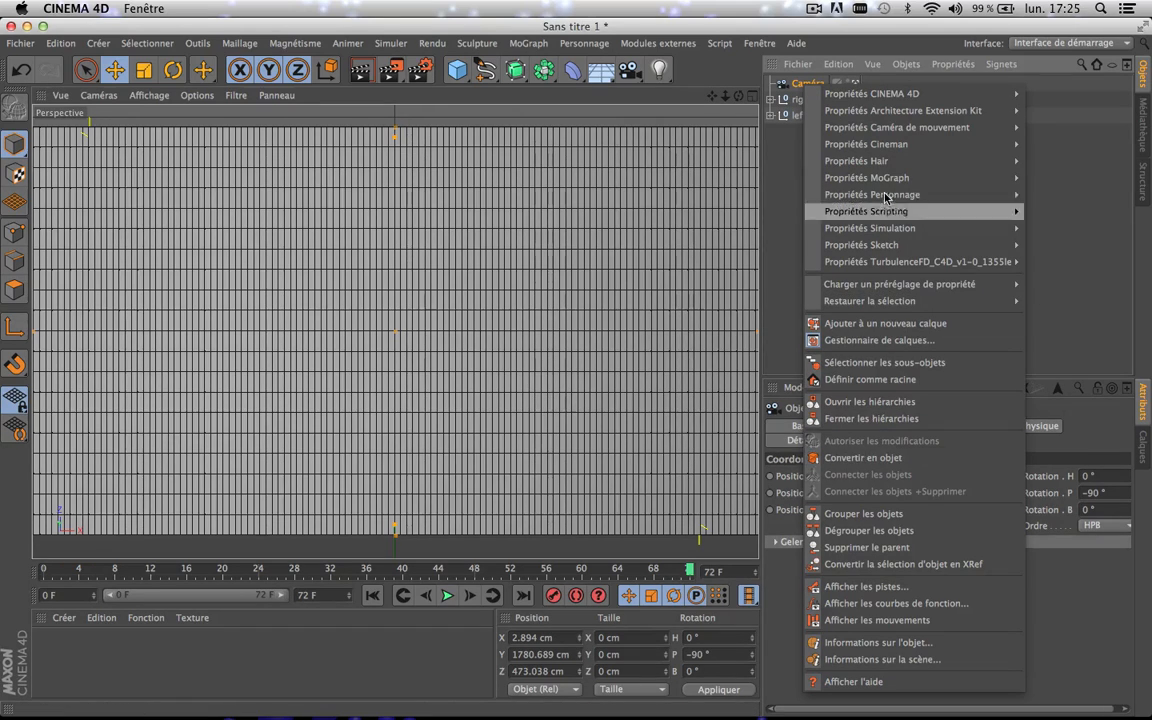
mouse_move(880, 94)
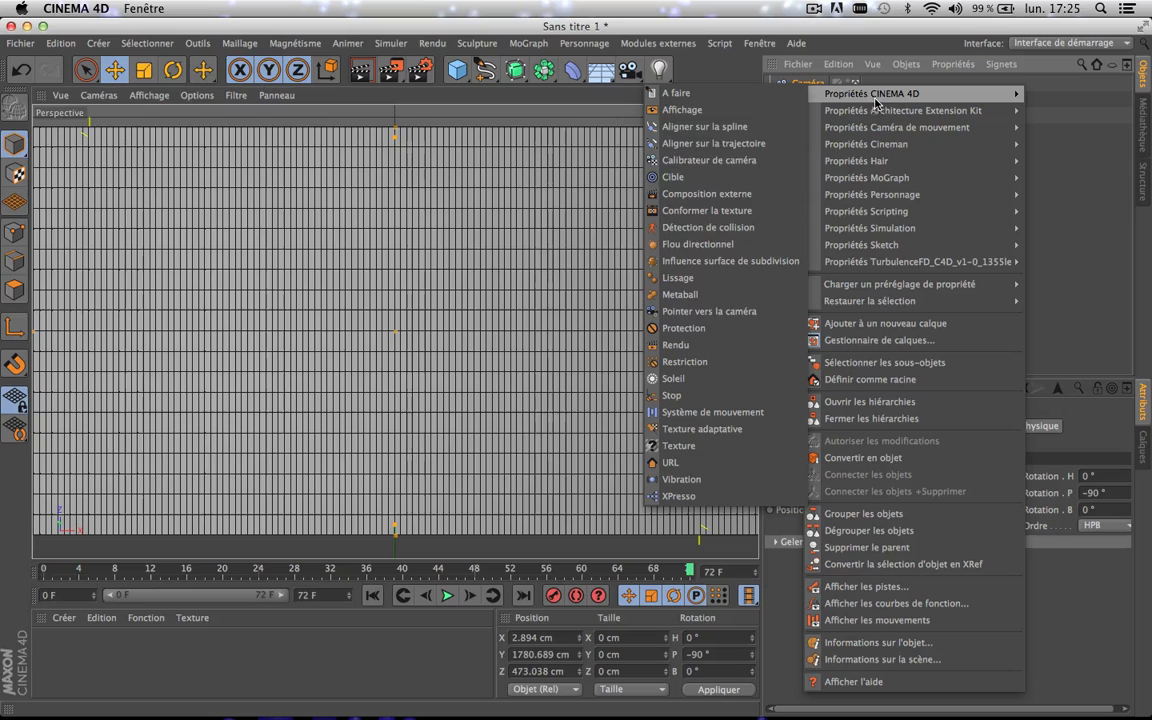
click(680, 329)
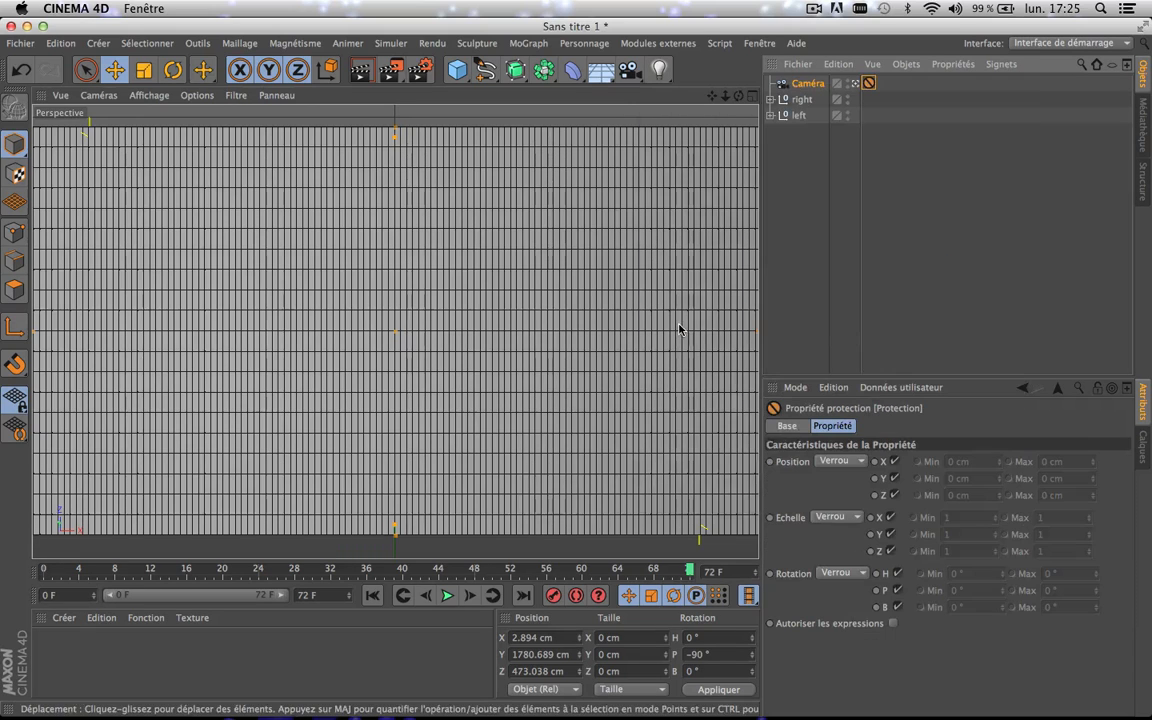
click(854, 85)
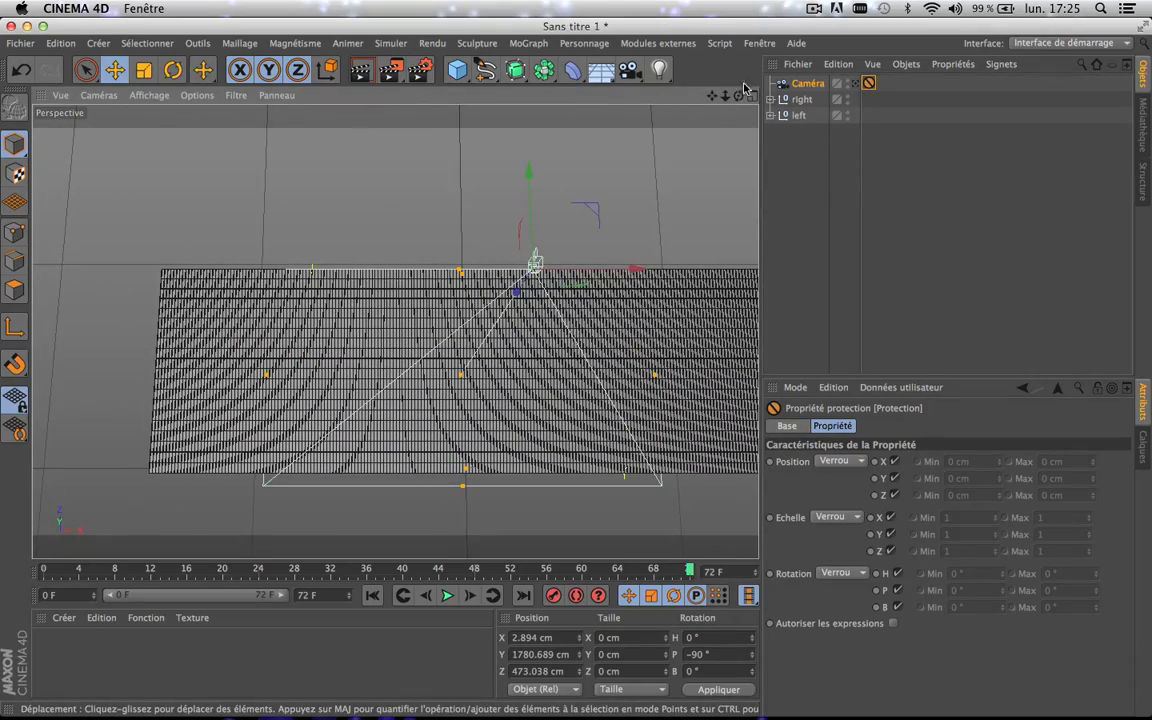
click(800, 83)
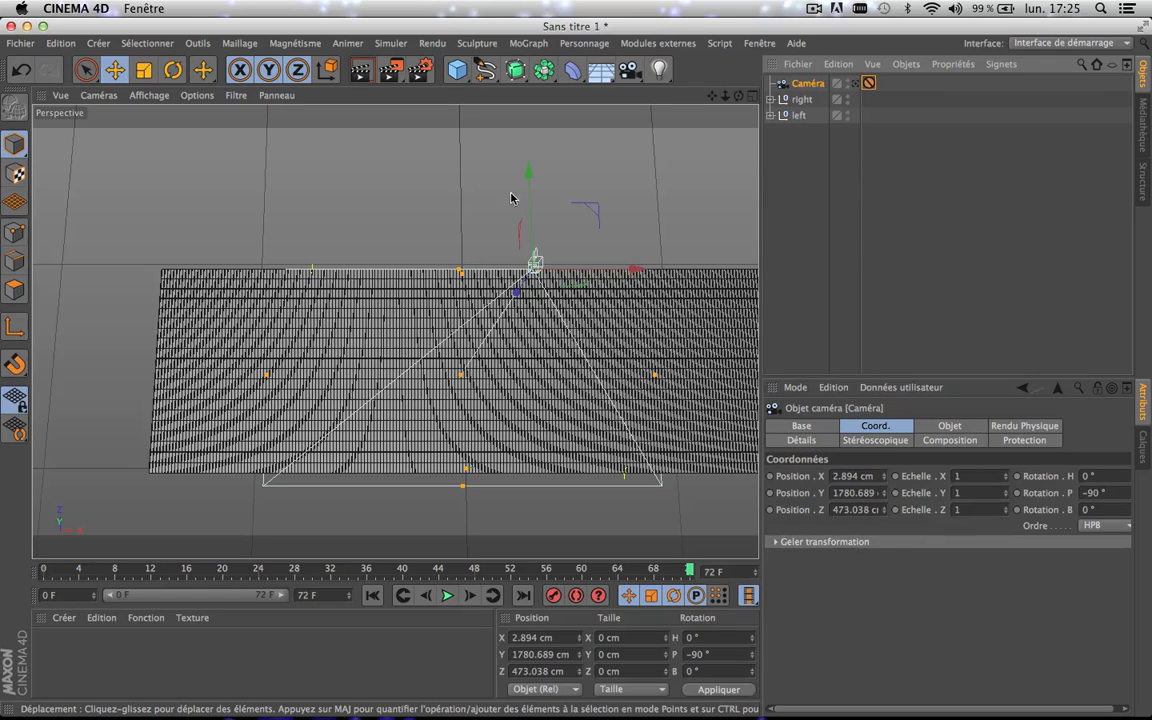
- Compare the camera view with the free perspective view, orbit around the sheet, and return to the camera view
click(855, 84)
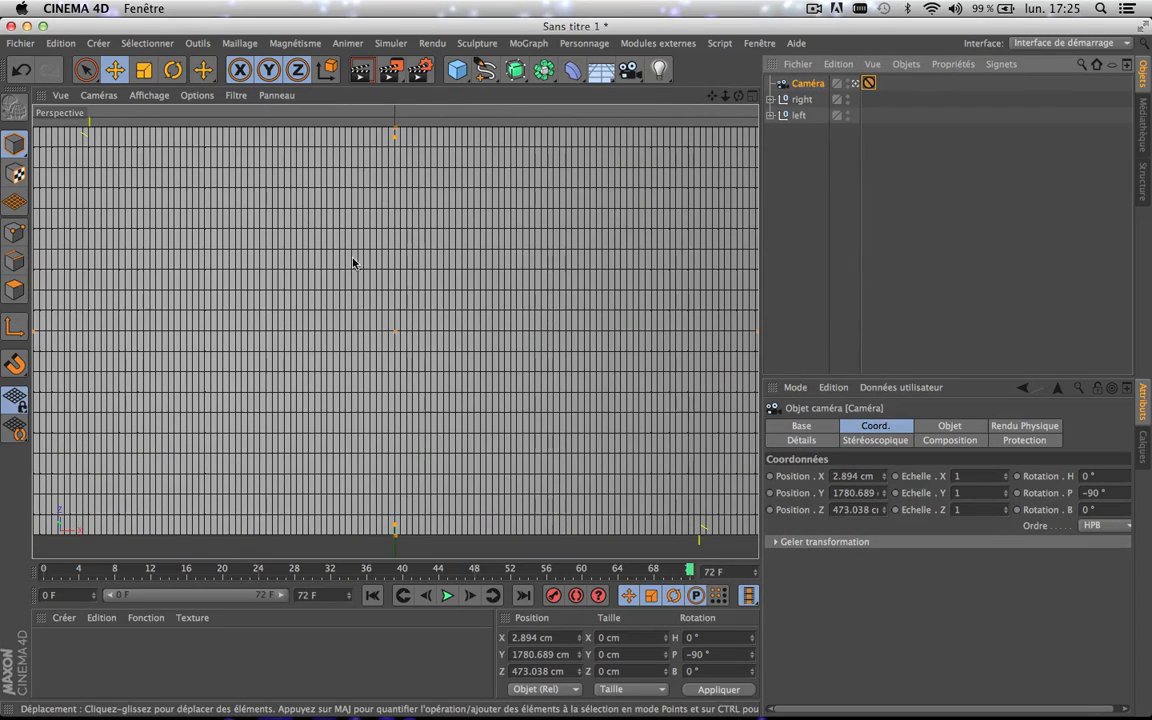
click(856, 84)
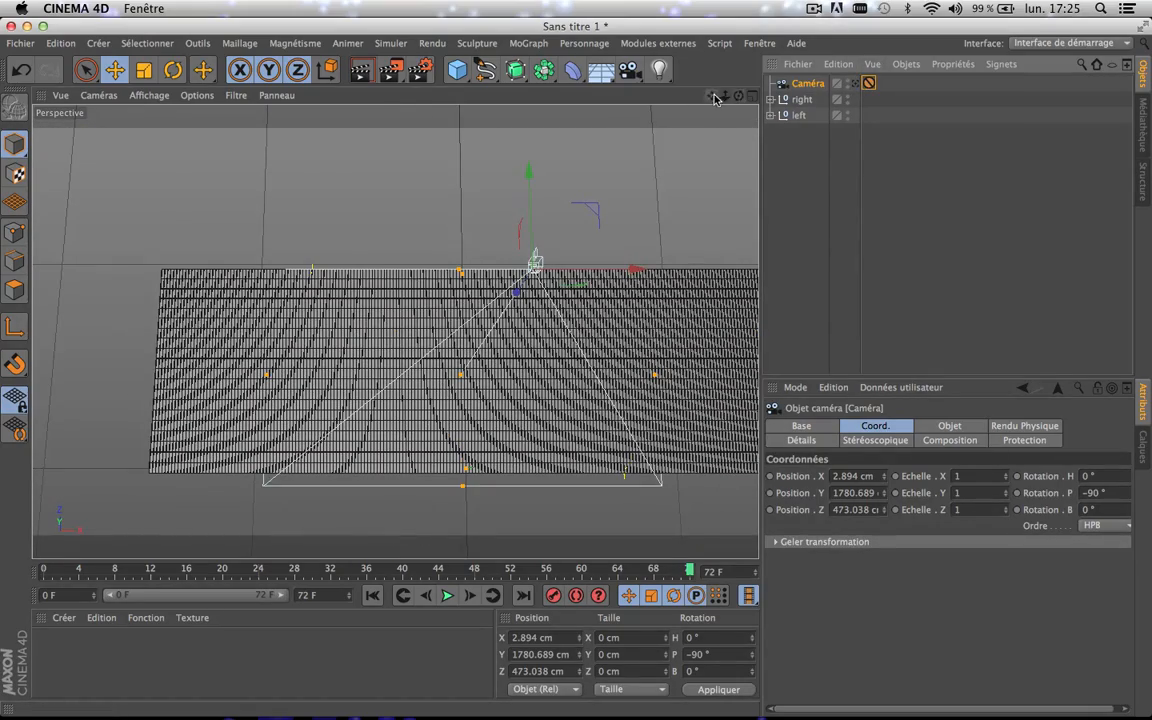
drag(712, 95, 396, 332)
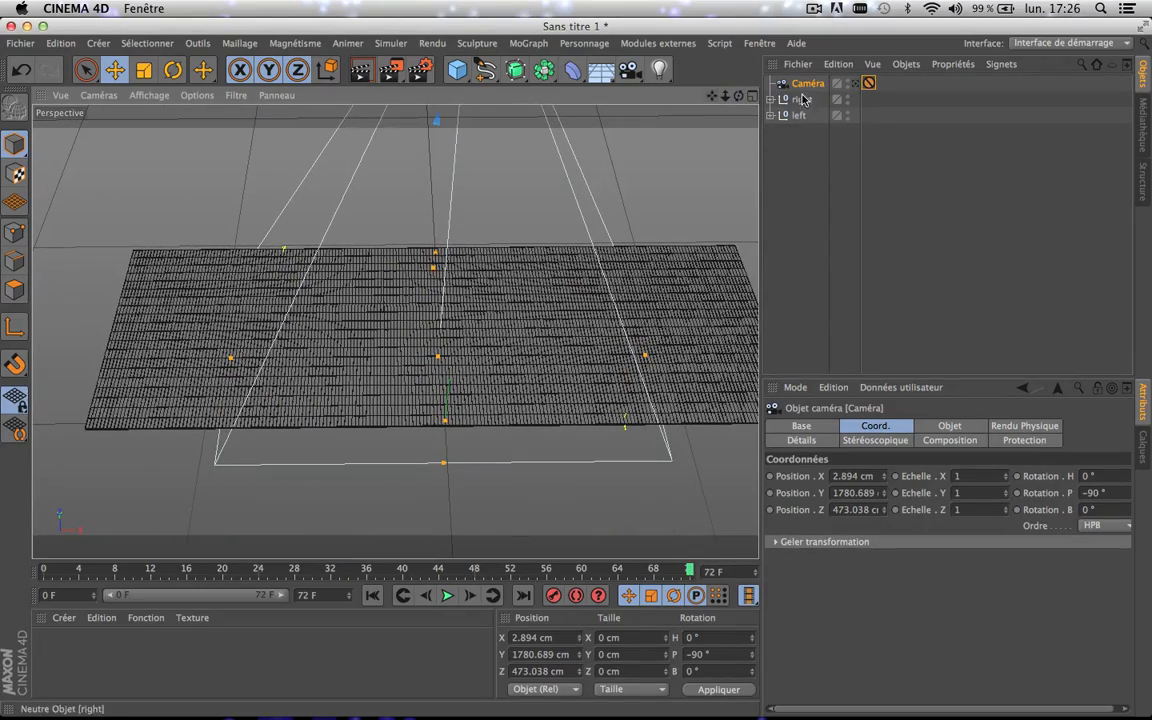
click(855, 84)
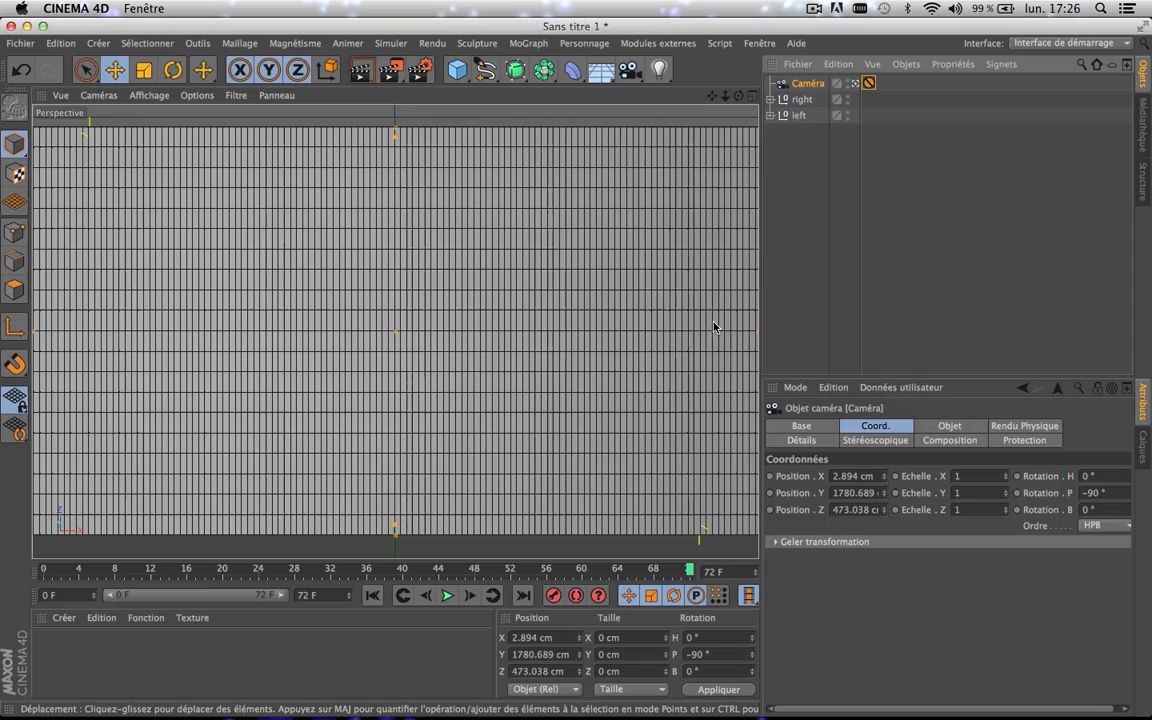
- Unfold the right and left groups and fold the left top and left bottom subgroups so only the four subgroup rows are listed
click(807, 188)
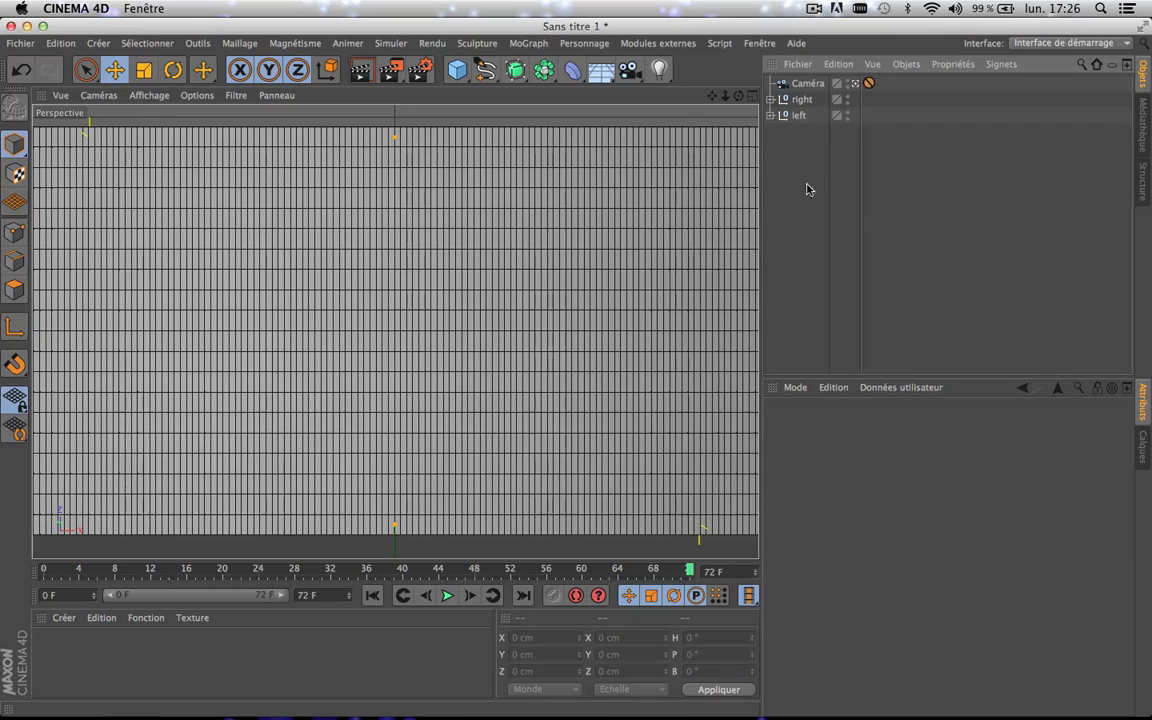
click(770, 99)
click(770, 147)
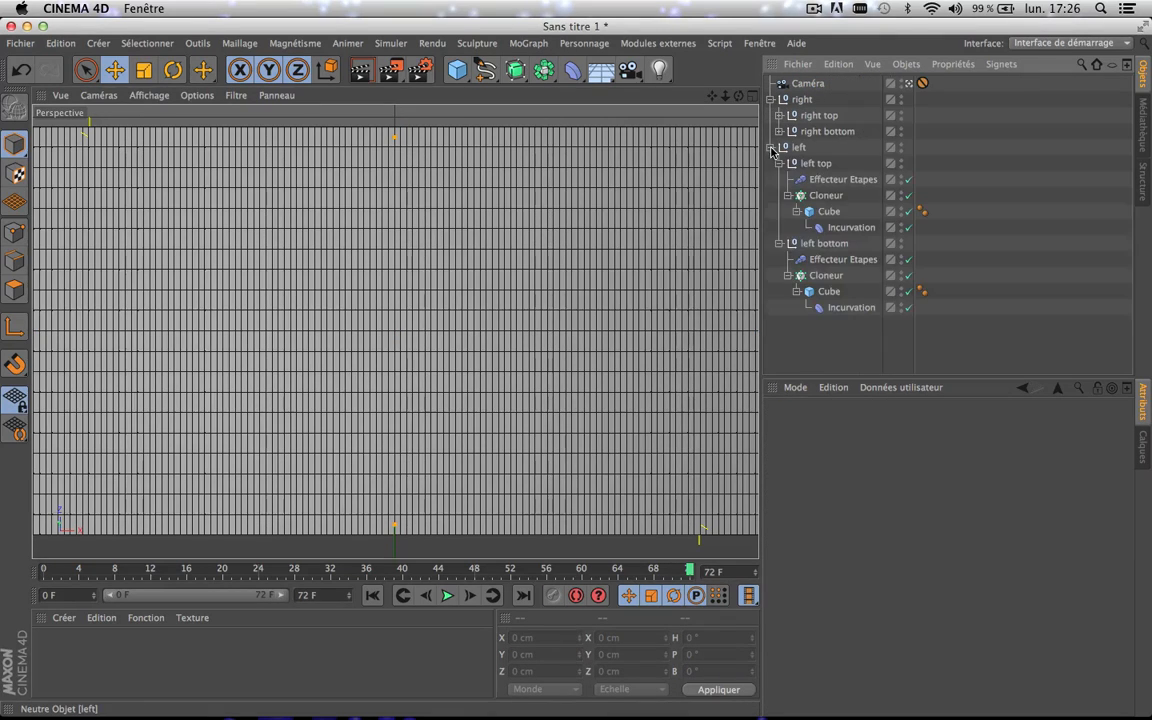
click(779, 164)
click(779, 179)
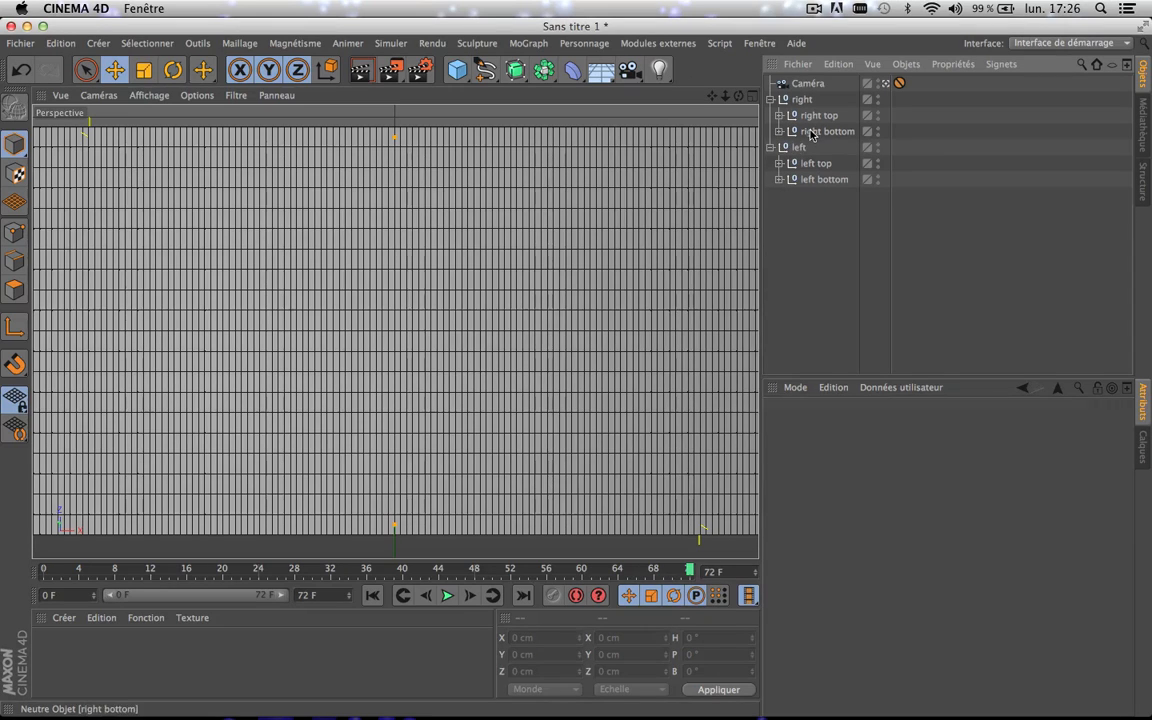
- Create a new material and set its colour to bright green with R 23, V 235, B 0
double_click(137, 660)
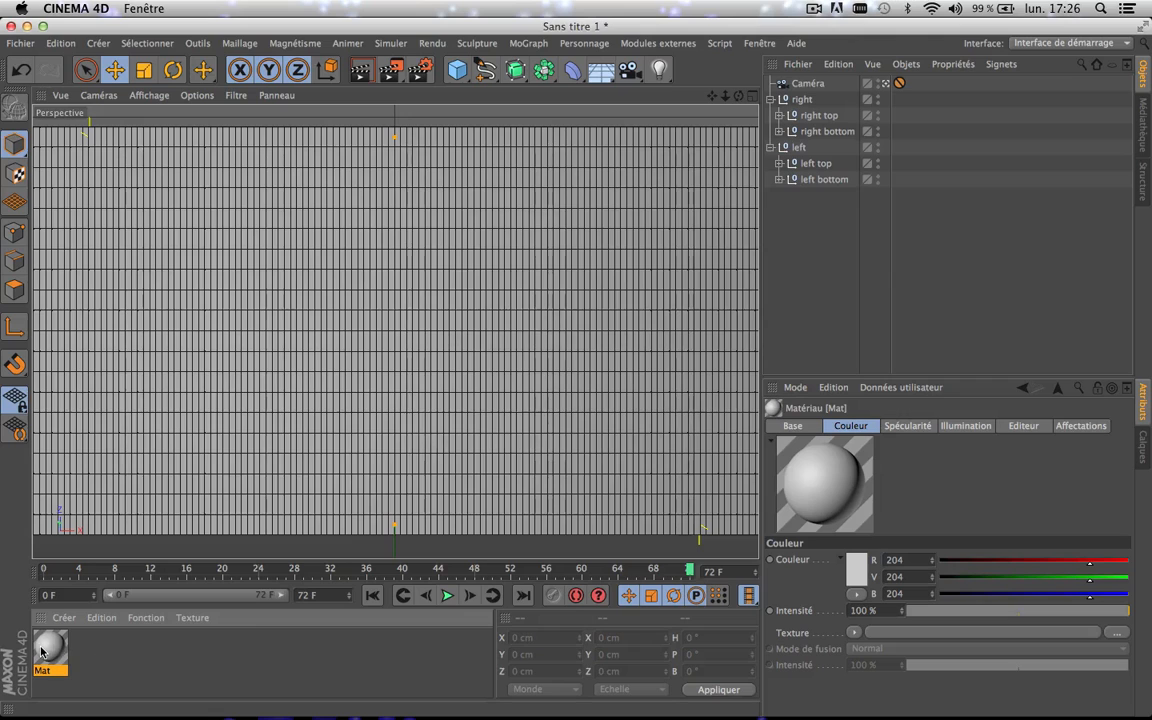
double_click(41, 651)
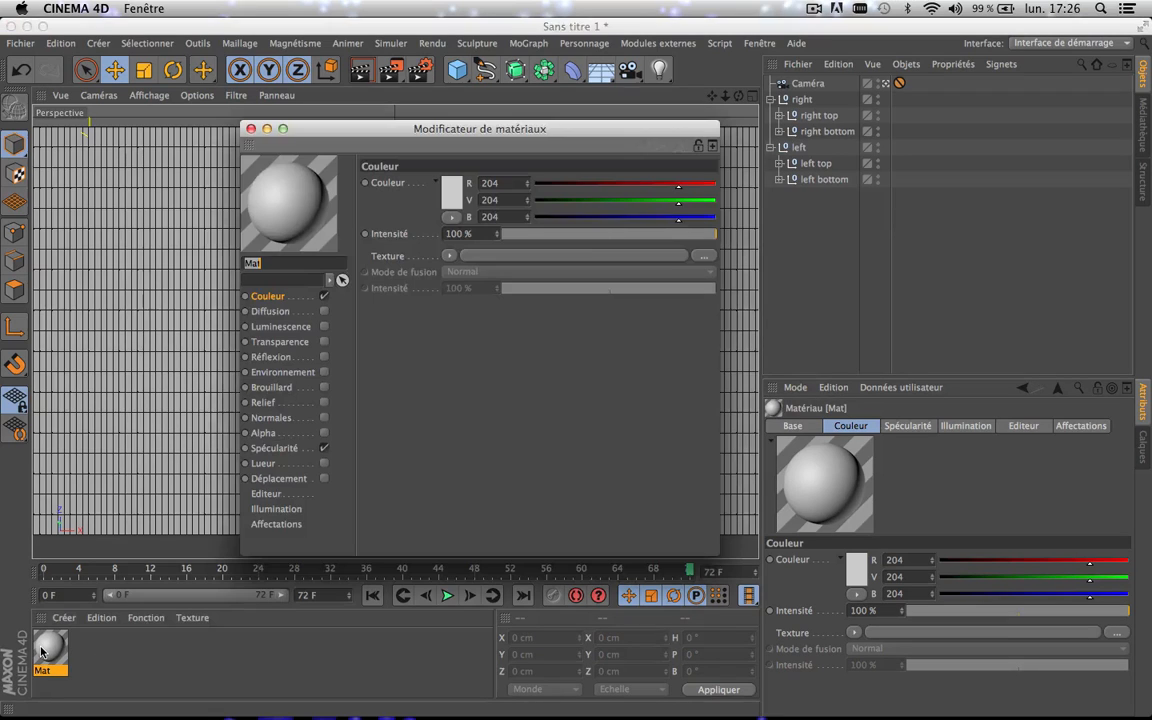
click(452, 206)
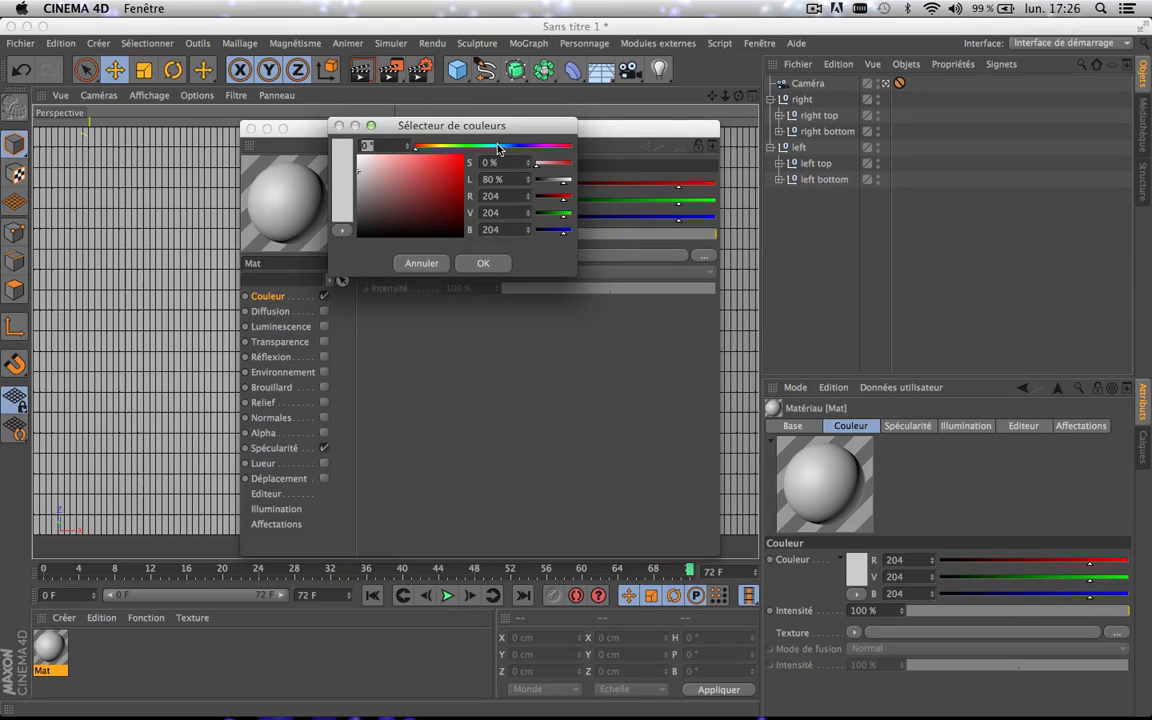
drag(498, 148, 475, 149)
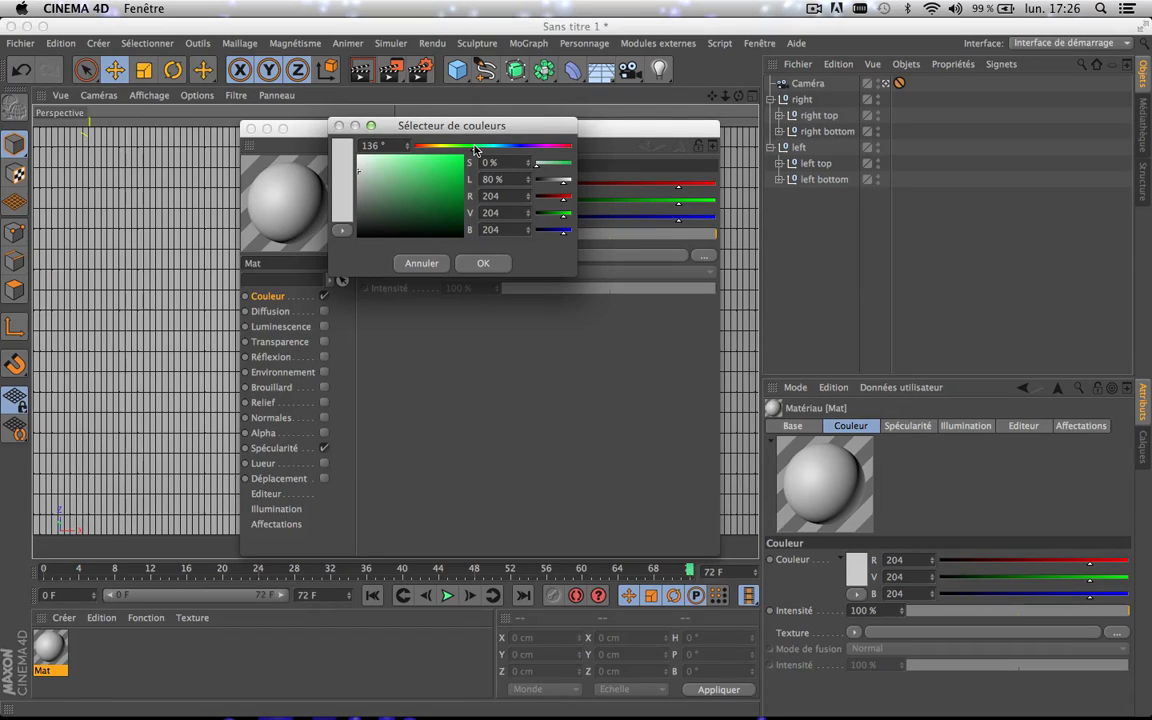
mouse_move(469, 148)
mouse_down()
mouse_move(447, 185)
mouse_move(437, 172)
mouse_up()
click(462, 157)
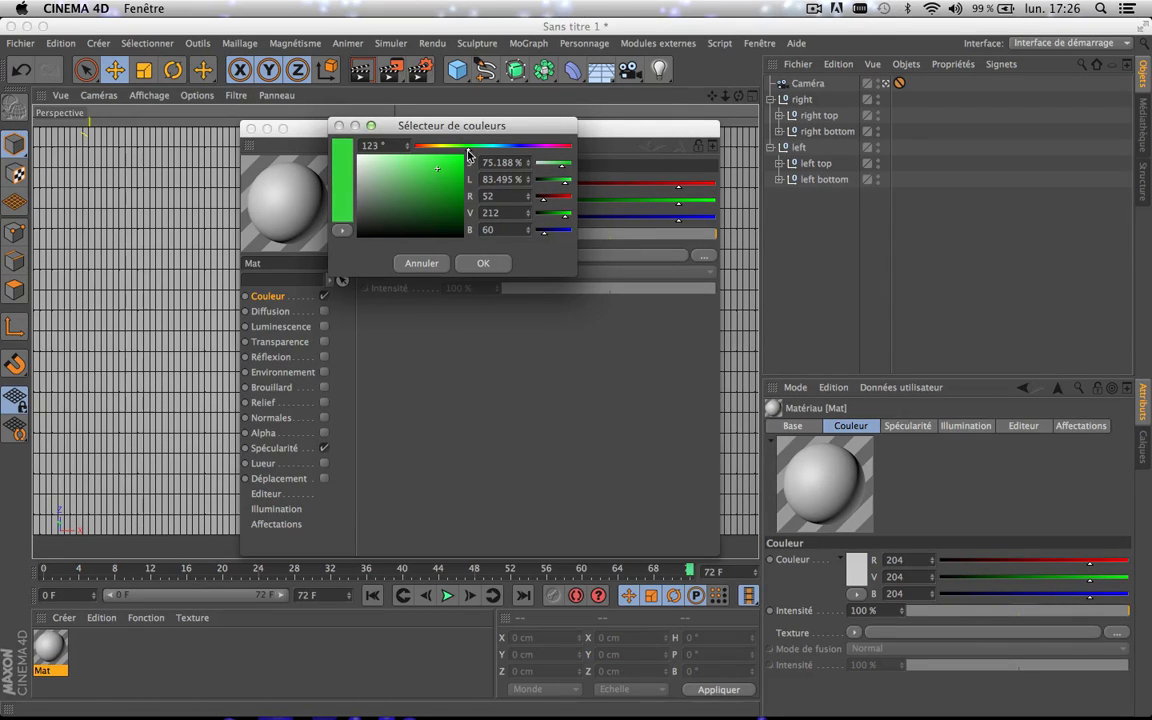
drag(450, 164, 492, 161)
click(491, 266)
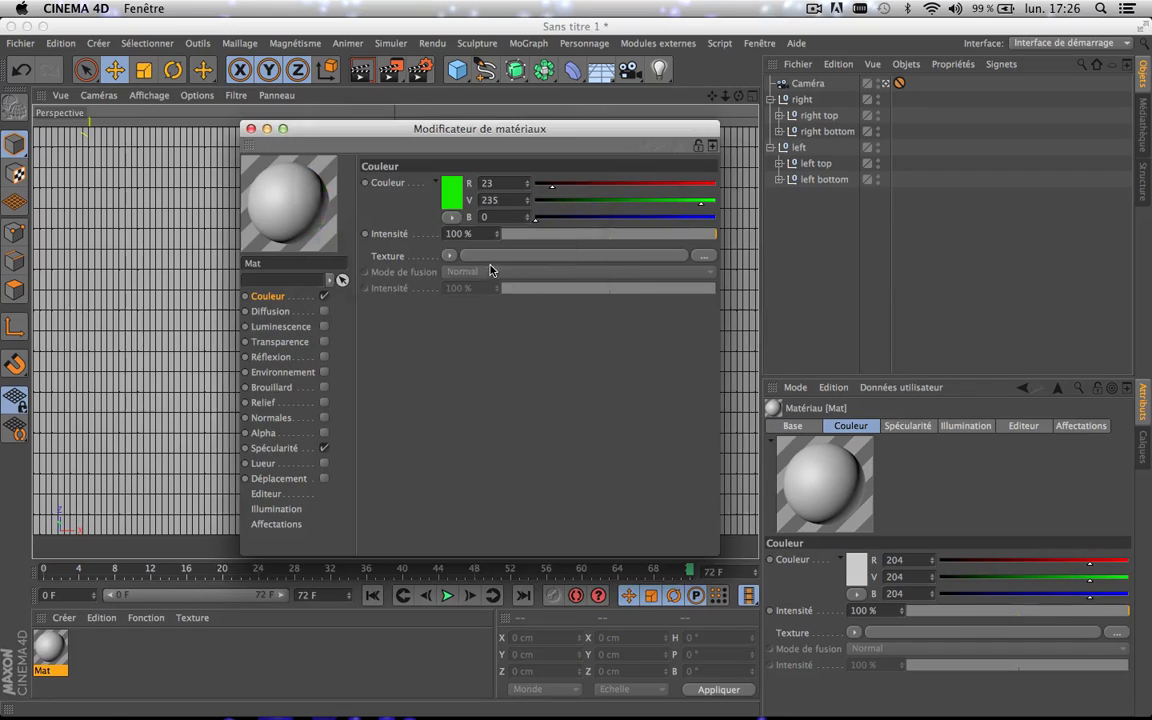
click(251, 130)
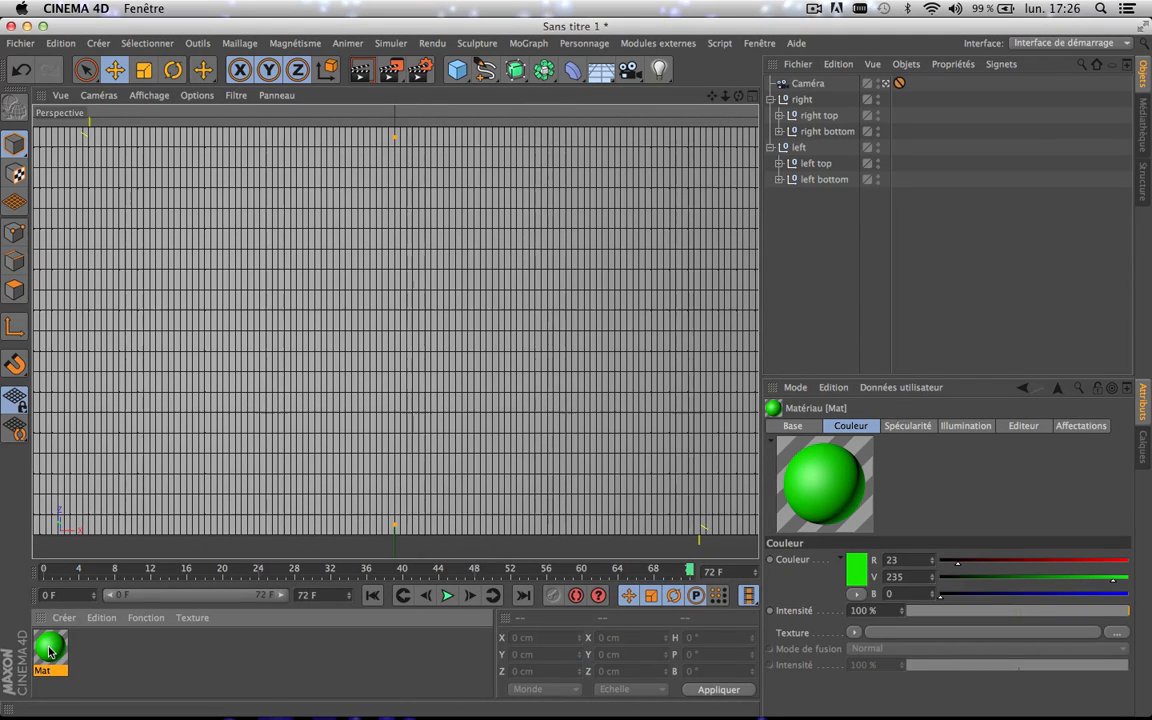
- Create a second material and set its colour to purple with R 212, V 0, B 255
double_click(110, 662)
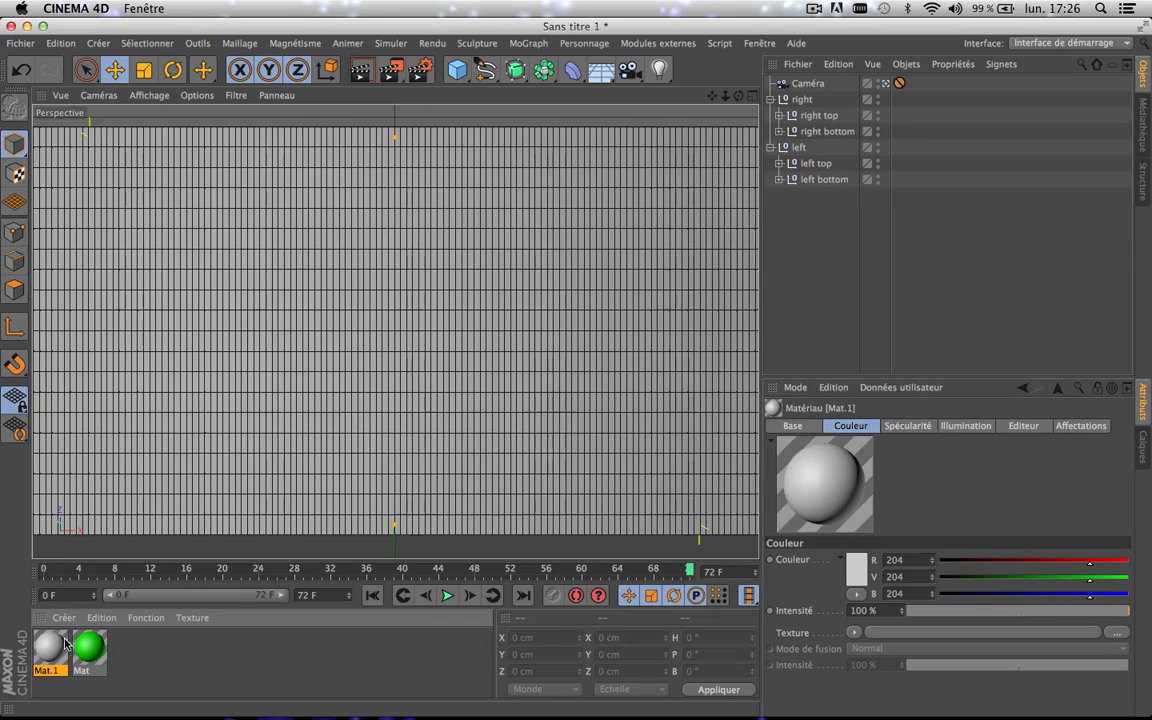
double_click(56, 643)
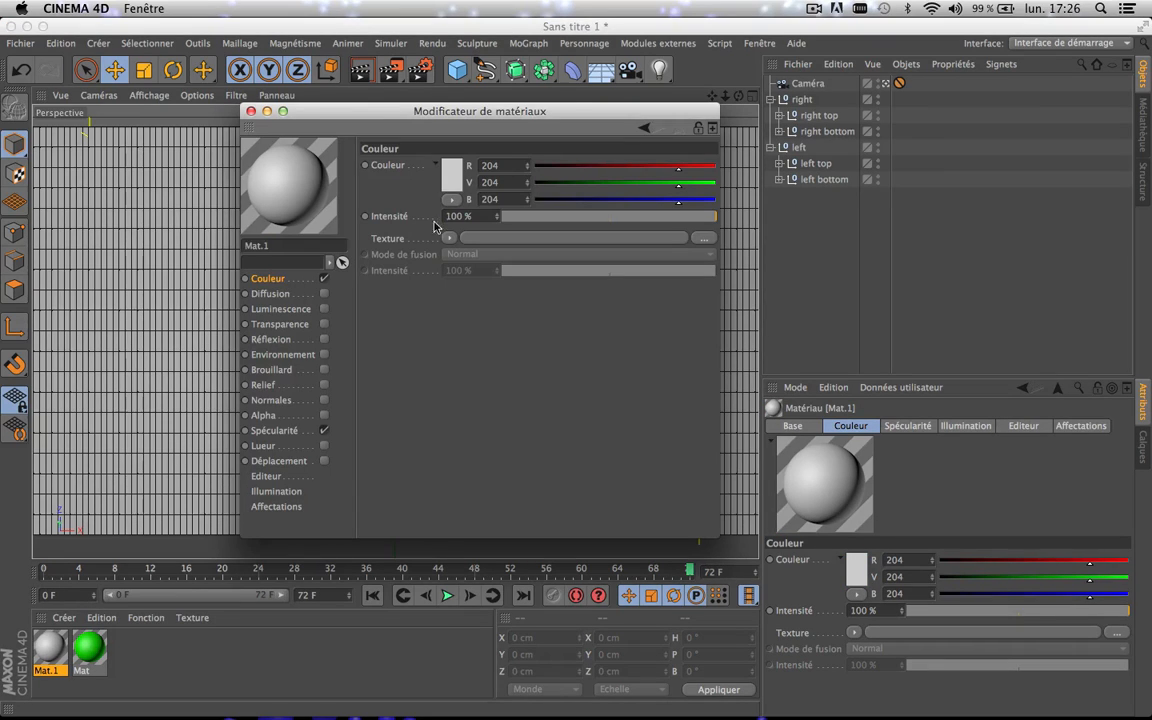
click(452, 176)
drag(432, 127, 487, 132)
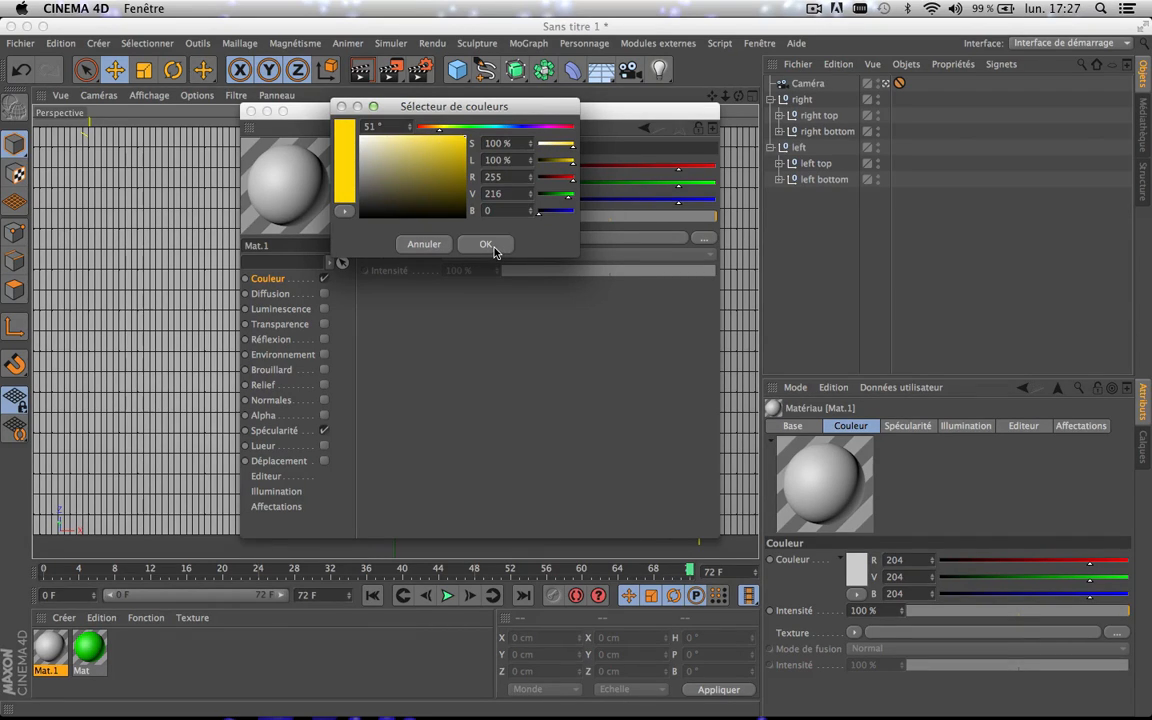
drag(518, 126, 541, 128)
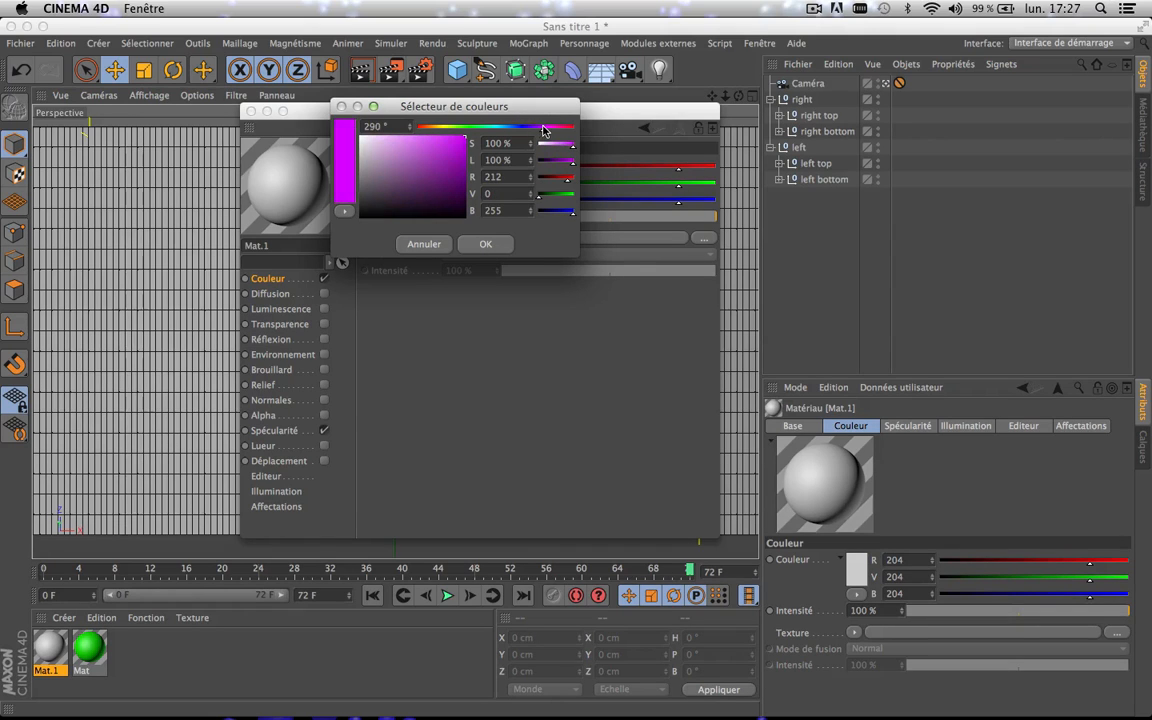
click(481, 244)
click(251, 111)
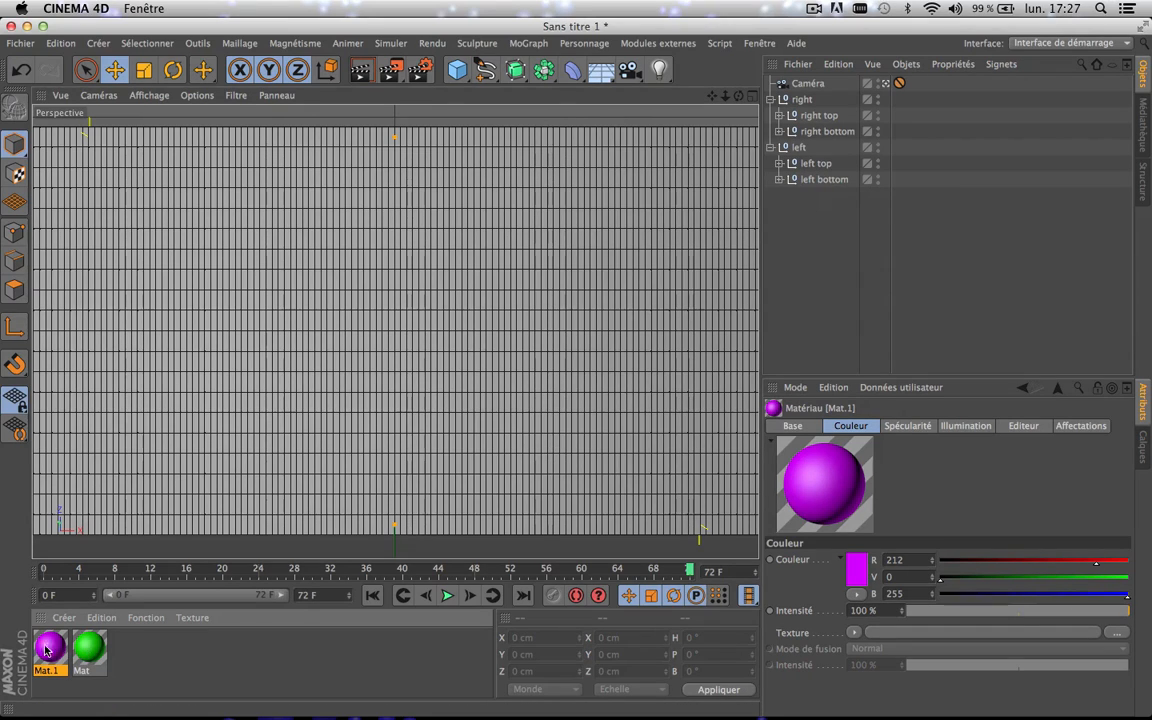
- Apply the purple material to right top and left top and the green one to both bottom groups, and scrub the unrolling to frame 64
drag(58, 648, 816, 118)
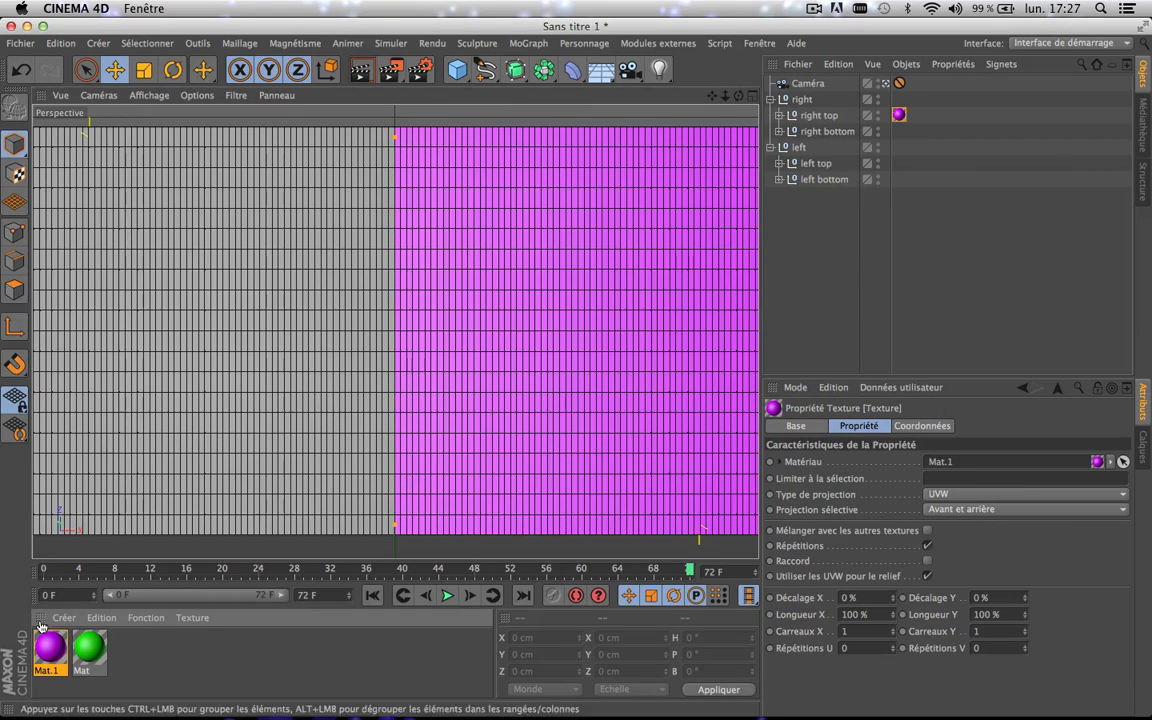
drag(718, 130, 815, 163)
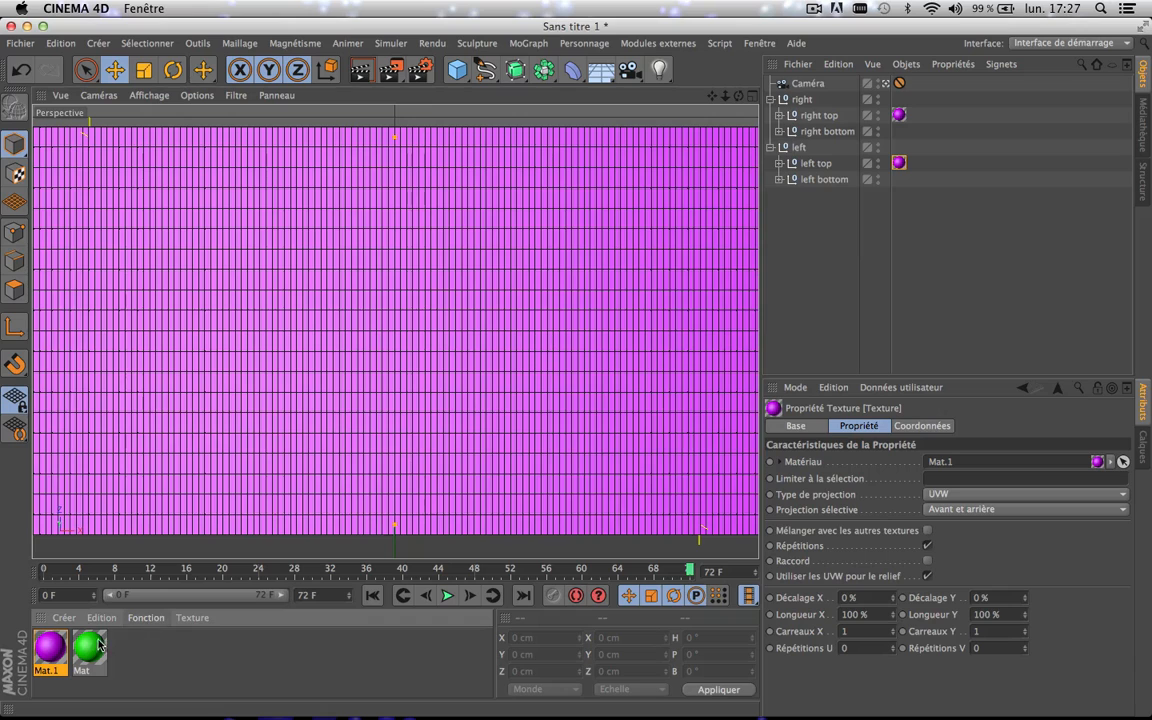
drag(99, 645, 843, 181)
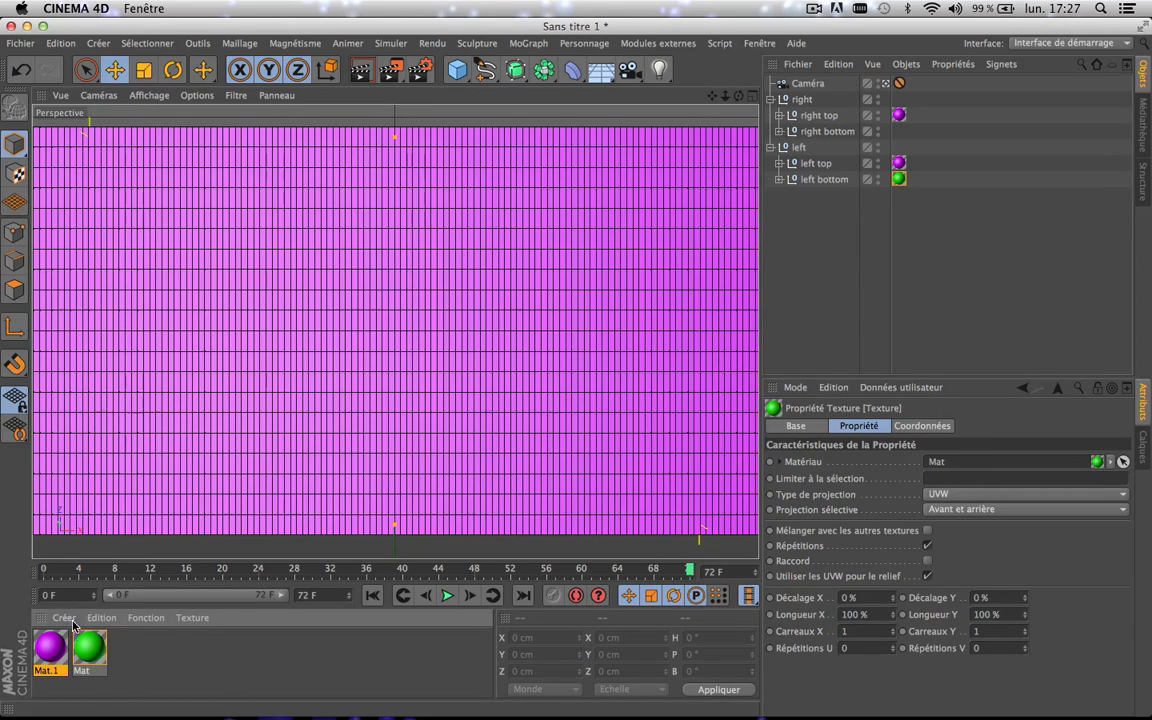
drag(97, 632, 818, 131)
mouse_move(378, 568)
mouse_down()
mouse_move(481, 566)
mouse_move(386, 567)
mouse_up()
drag(428, 527, 615, 525)
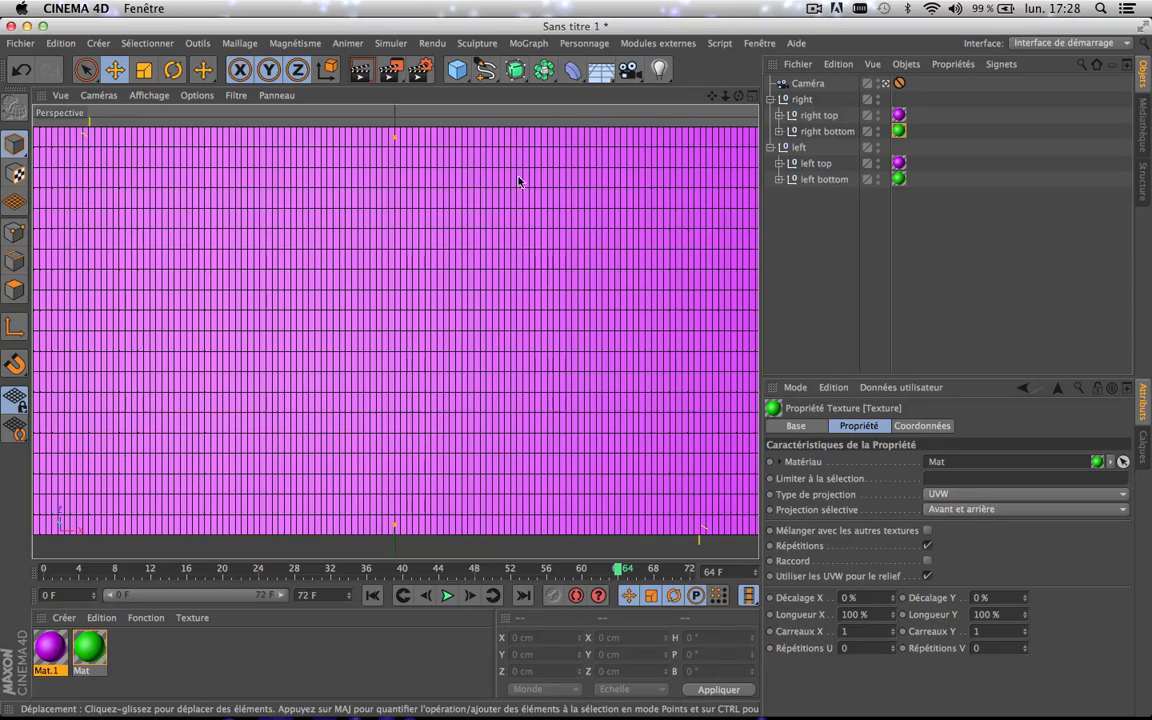
- Fold the right and left objects, group them under one null and rename it main
click(772, 100)
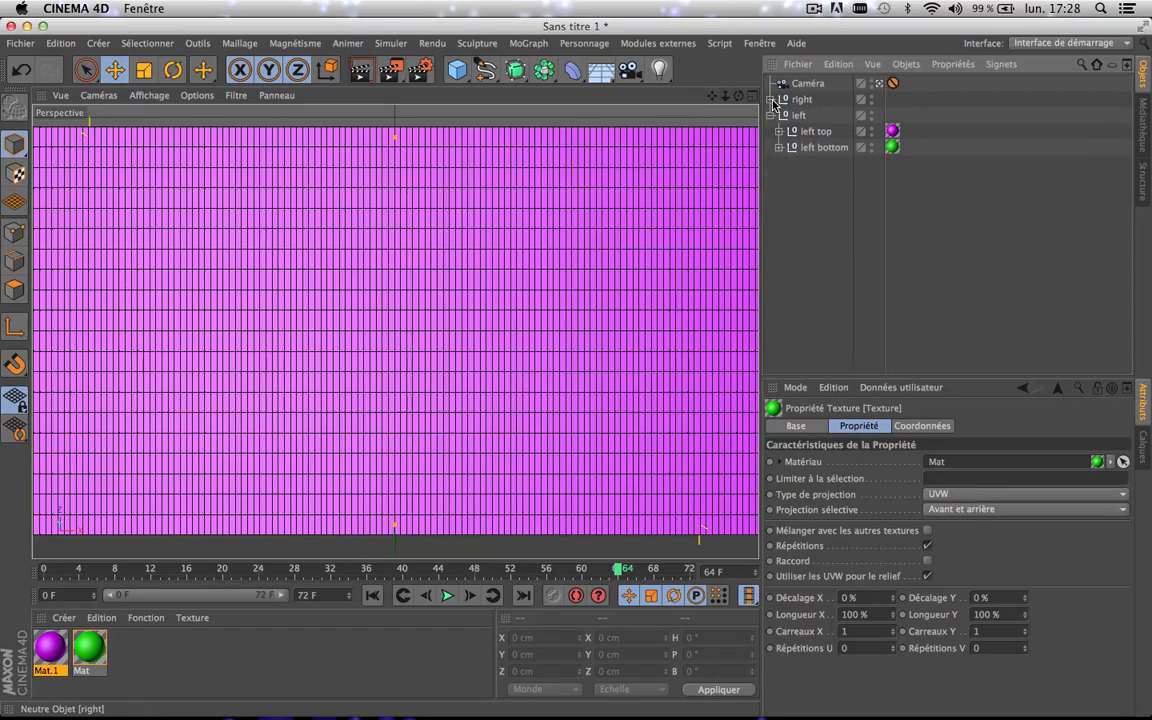
click(771, 115)
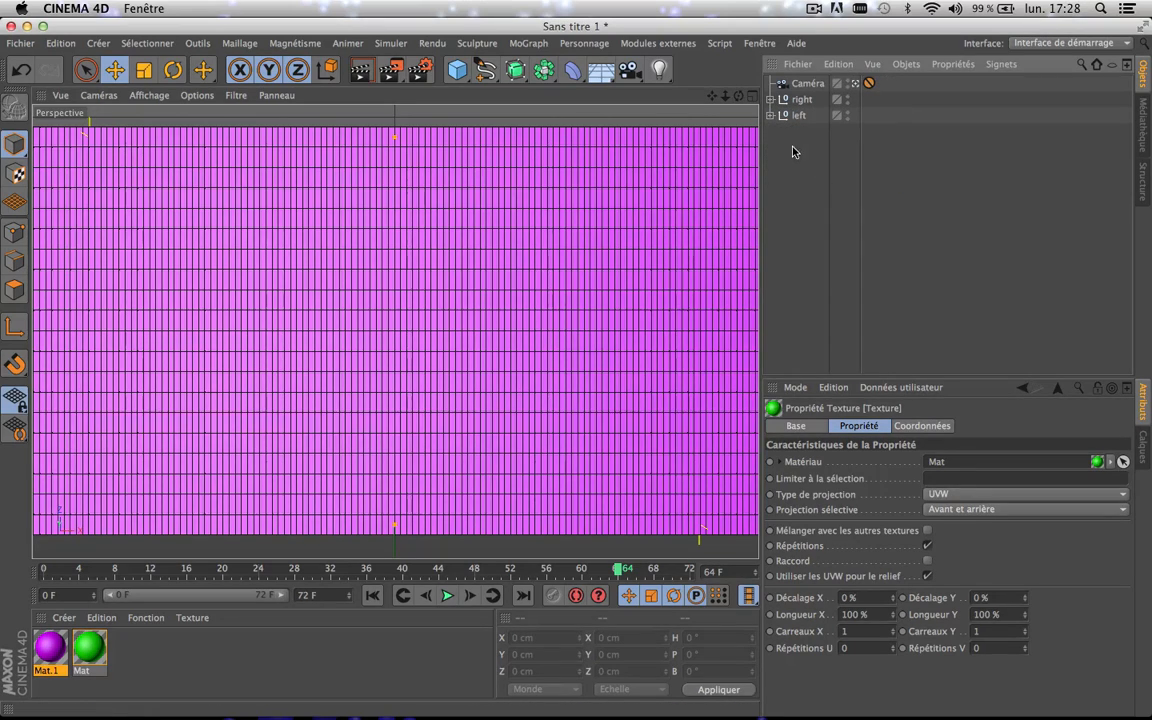
drag(796, 146, 822, 95)
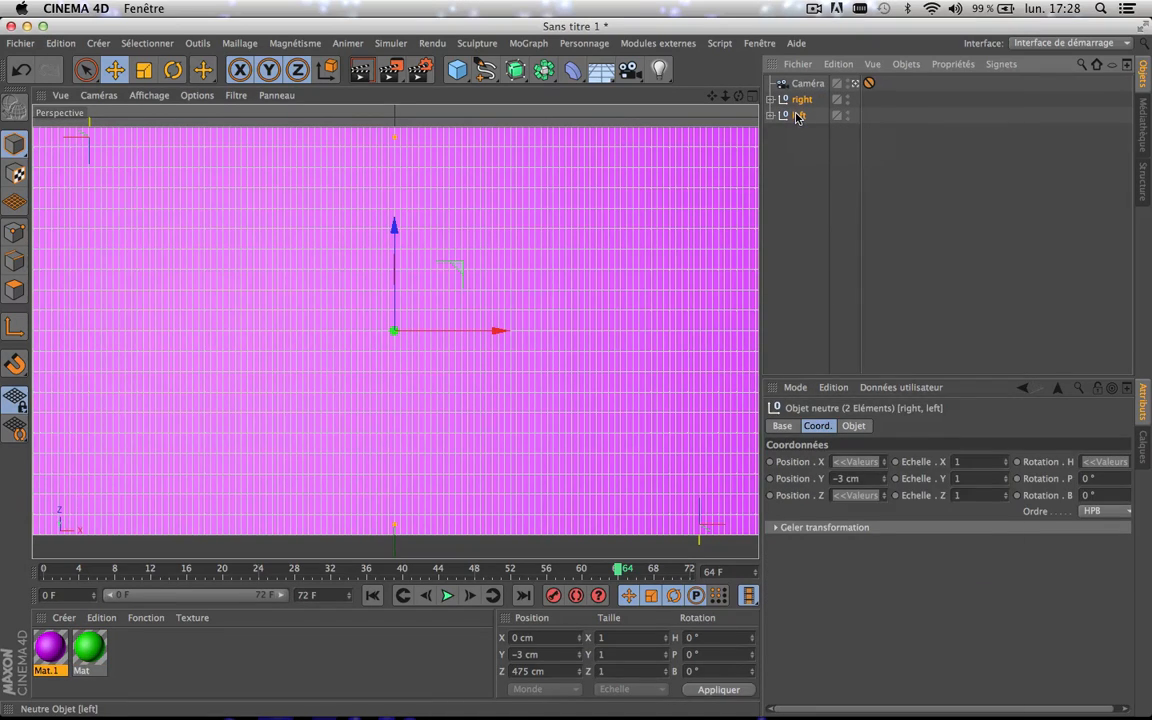
right_click(797, 117)
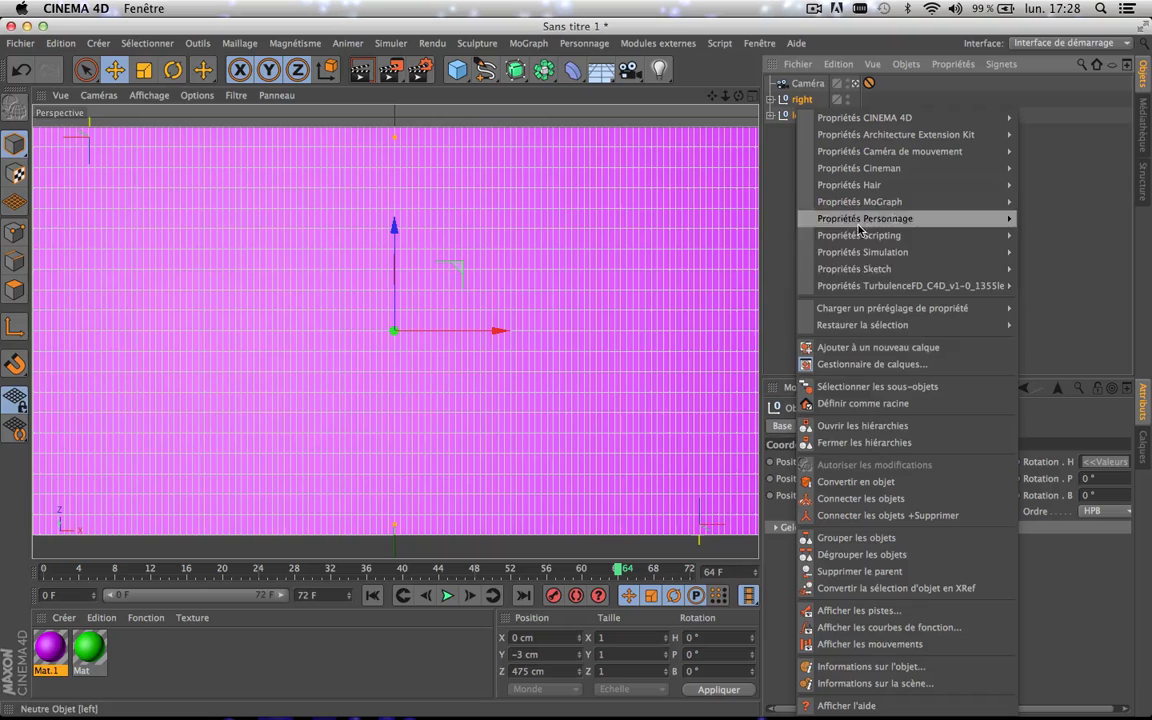
click(860, 515)
double_click(806, 100)
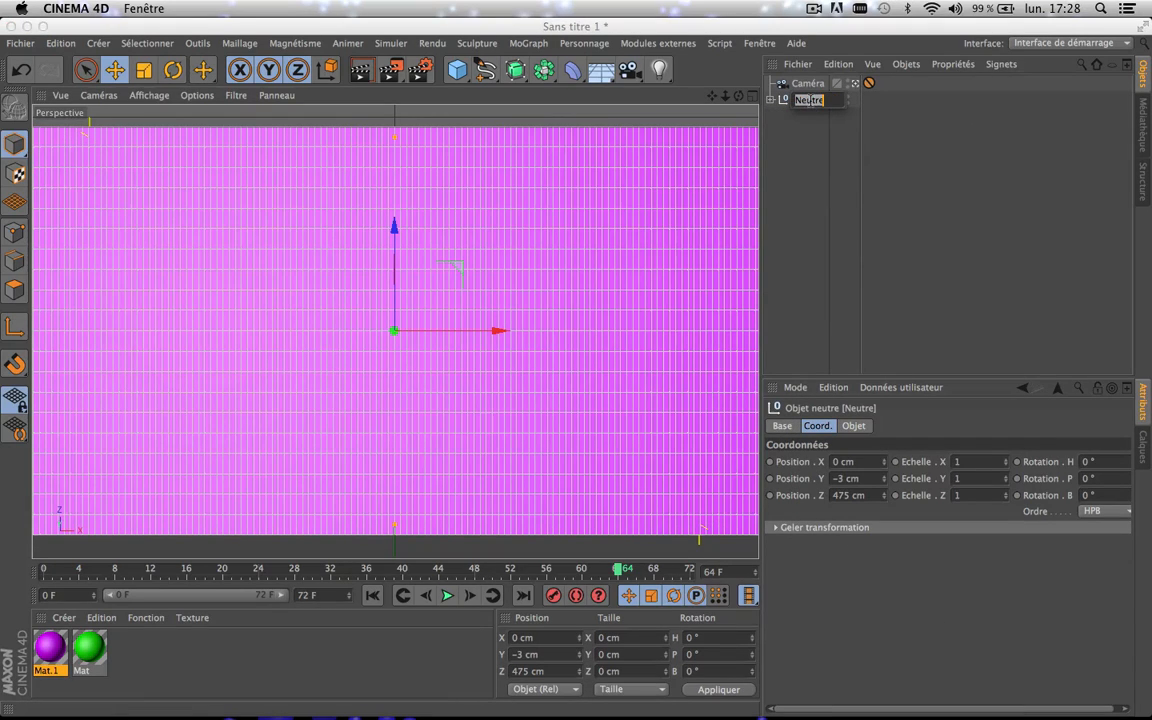
text(main)
click(805, 147)
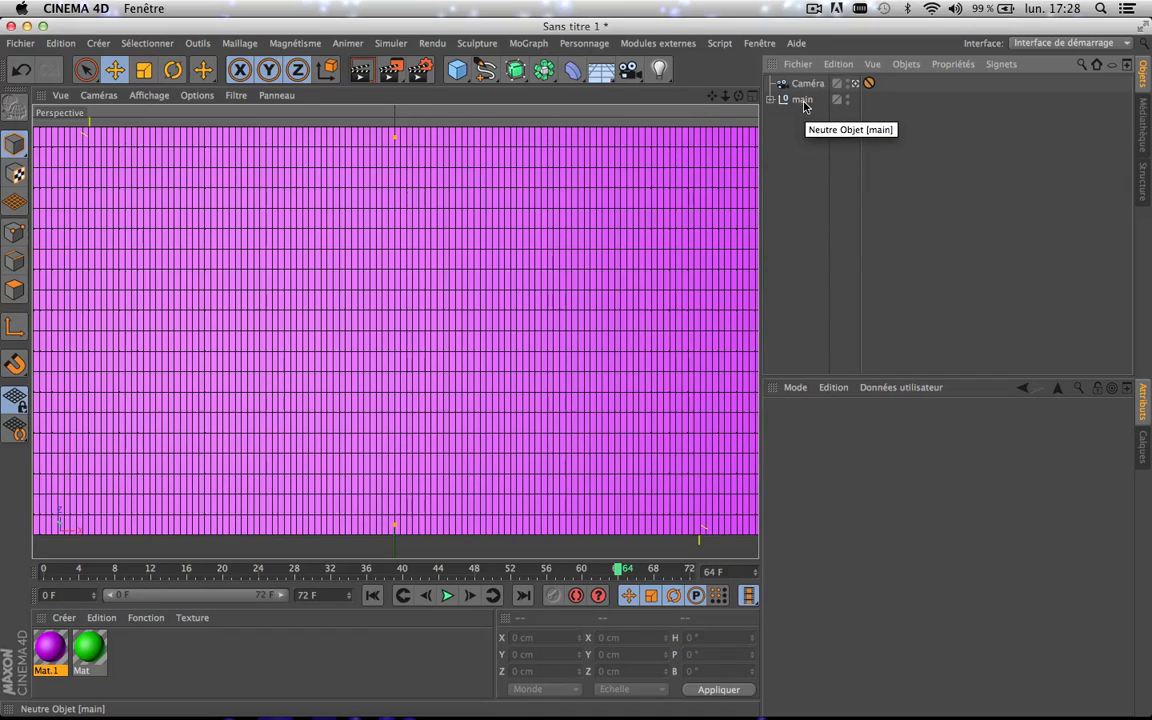
- Bake the main group with the plaMATE plugin in PLA mode, with Keep Textures and Draw enabled
click(803, 101)
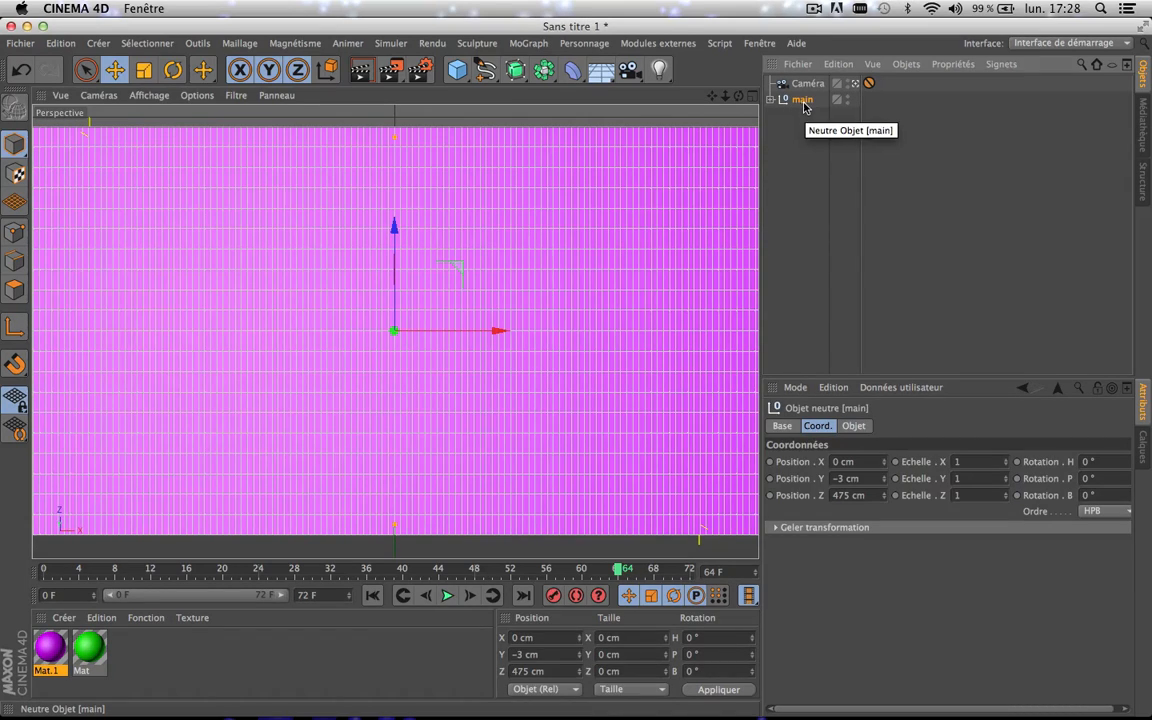
click(685, 51)
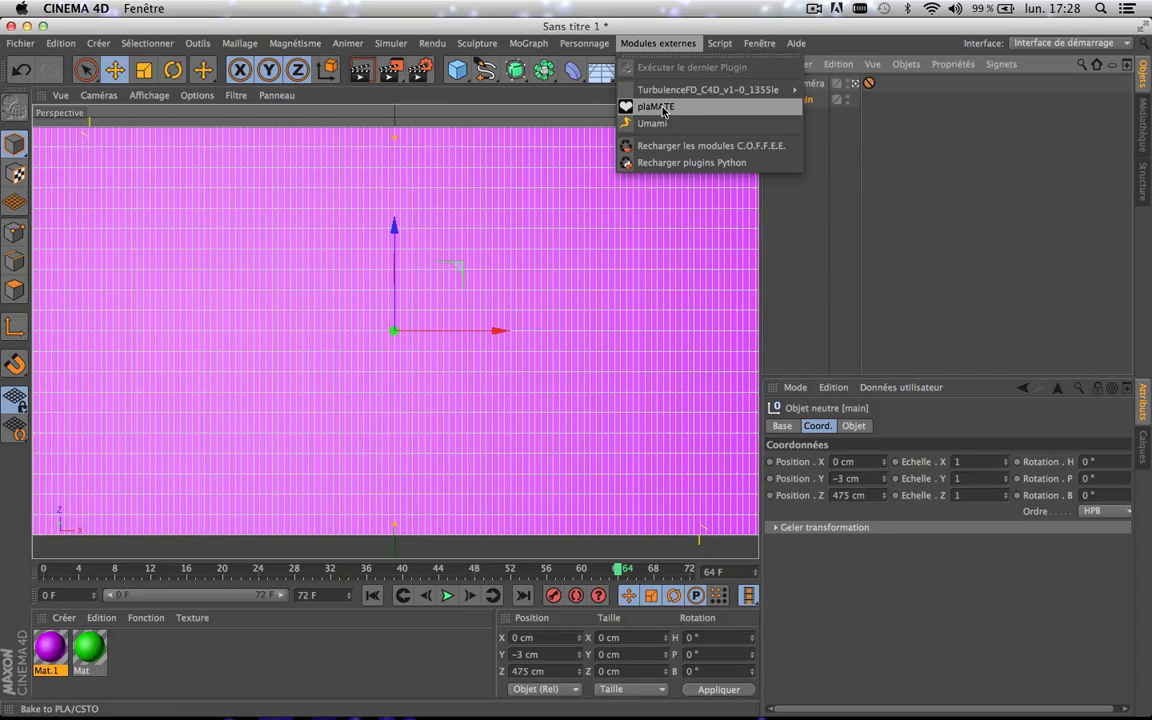
click(662, 108)
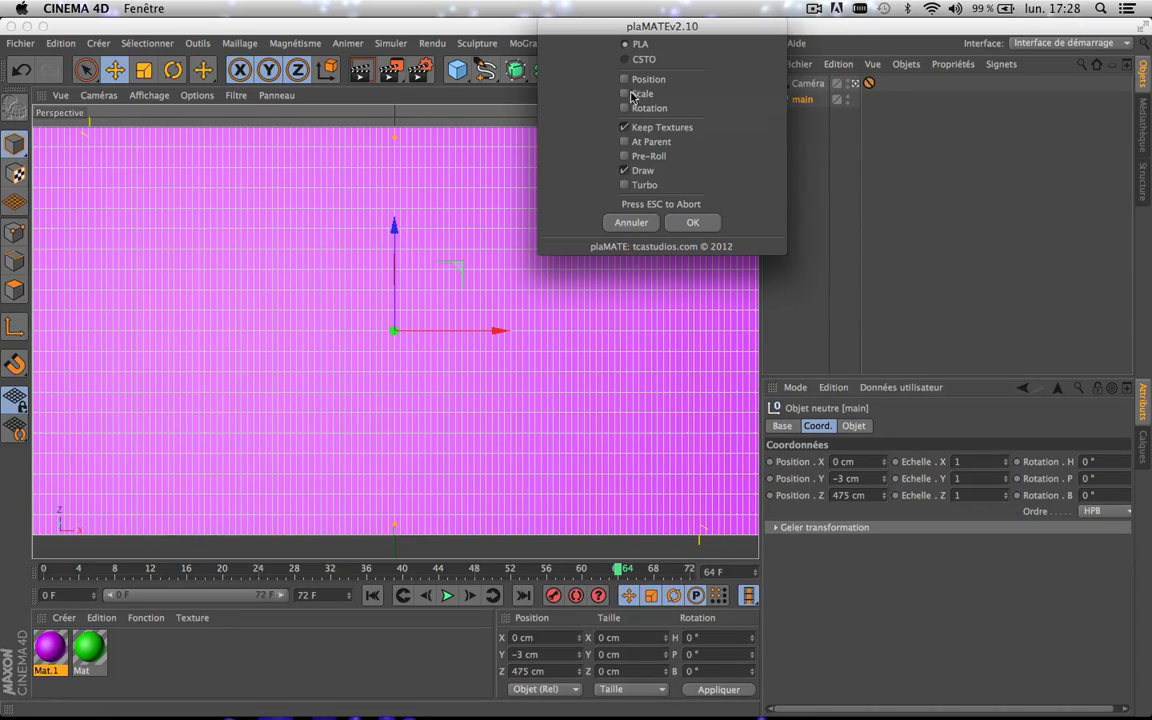
click(690, 224)
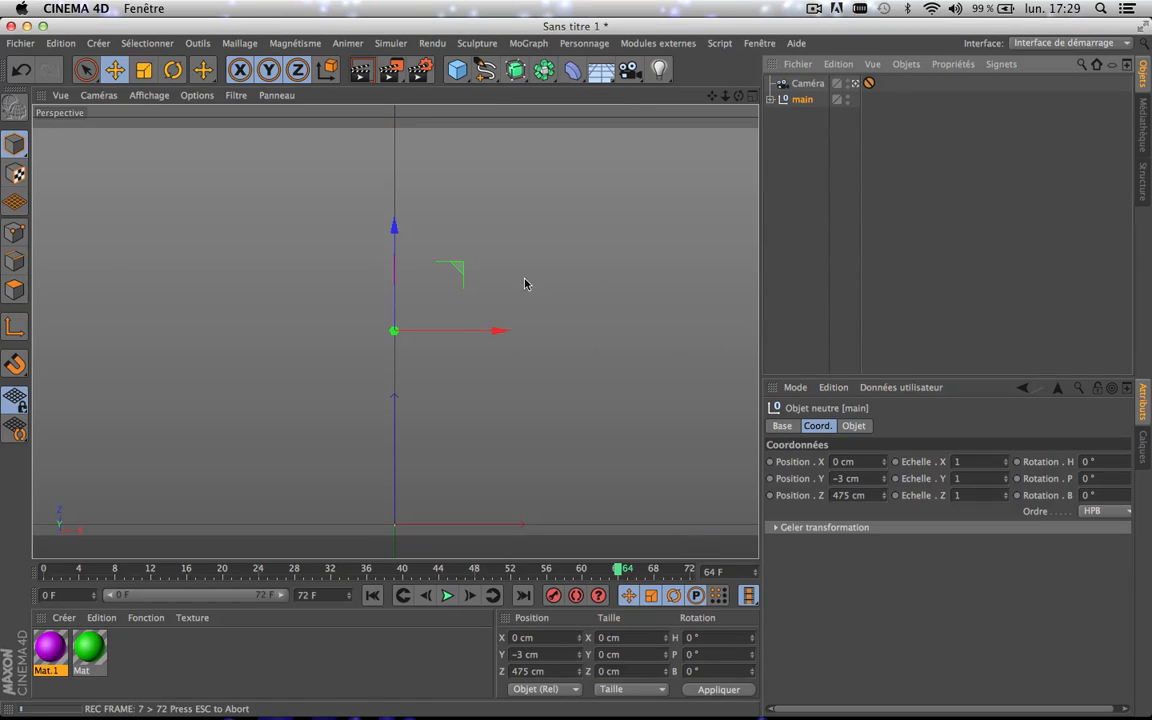
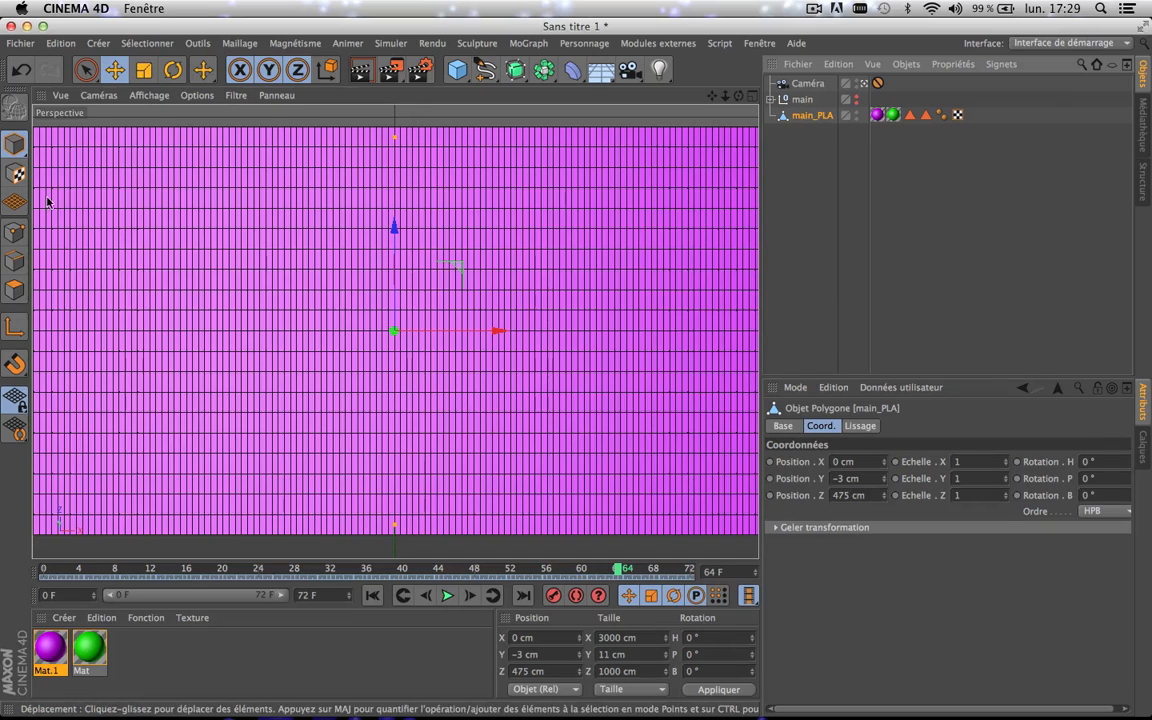
click(15, 289)
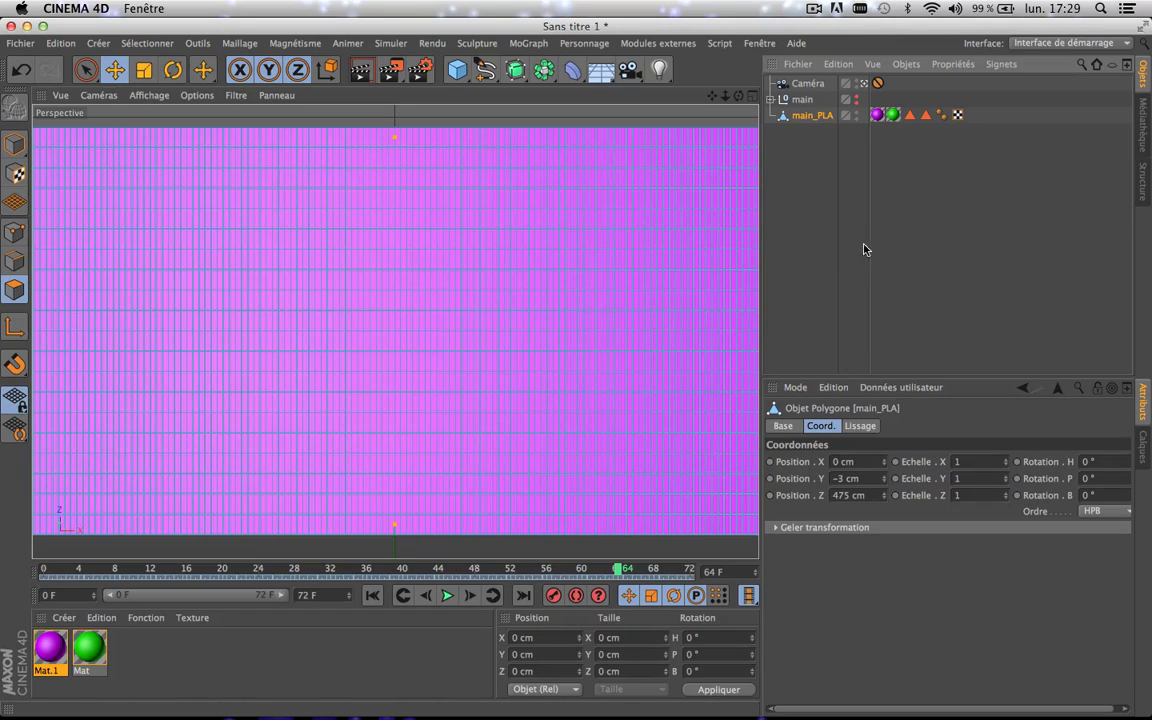
click(809, 237)
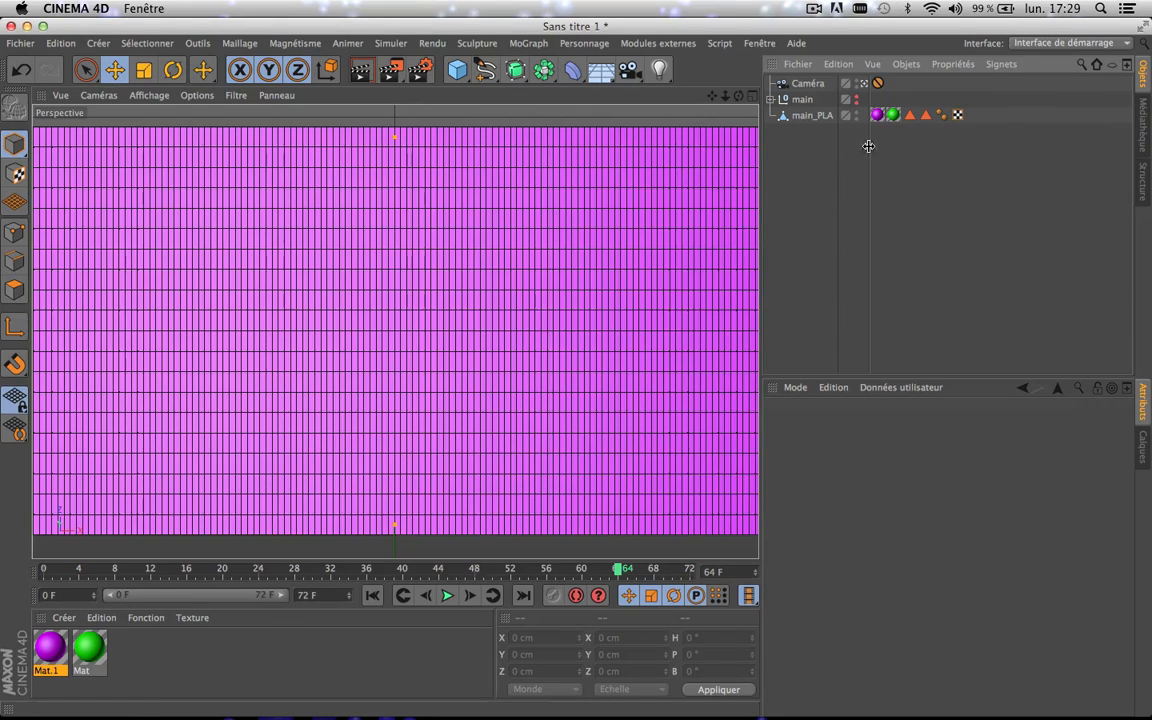
click(807, 116)
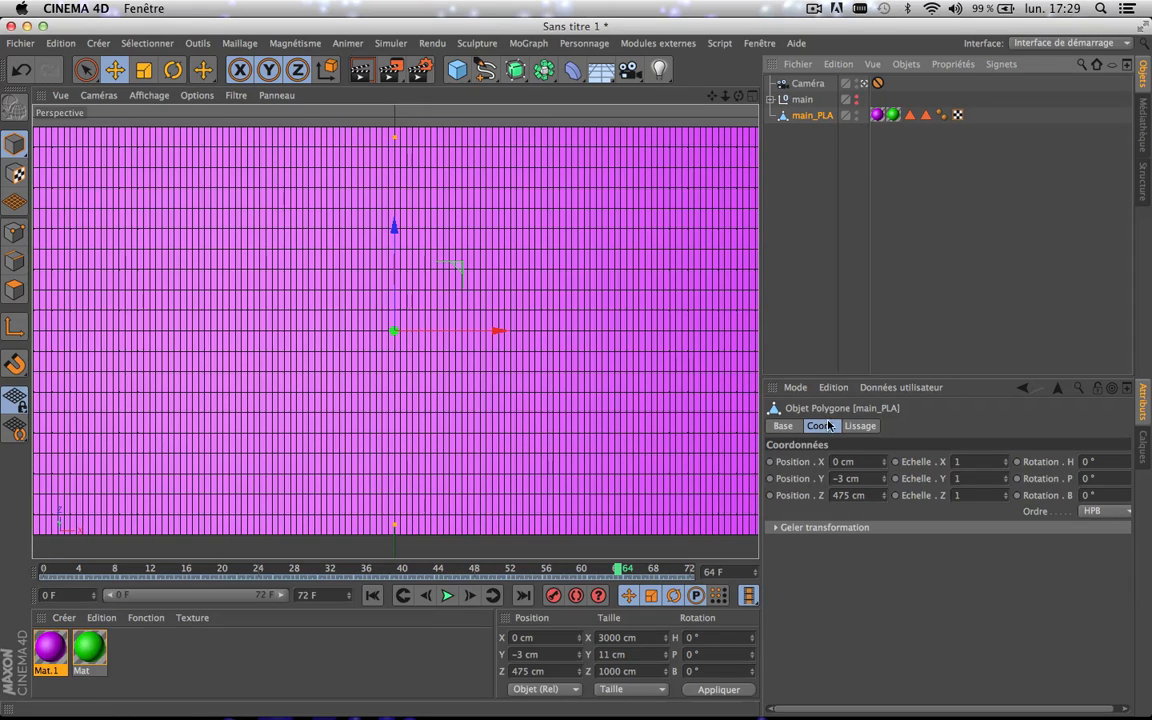
click(786, 428)
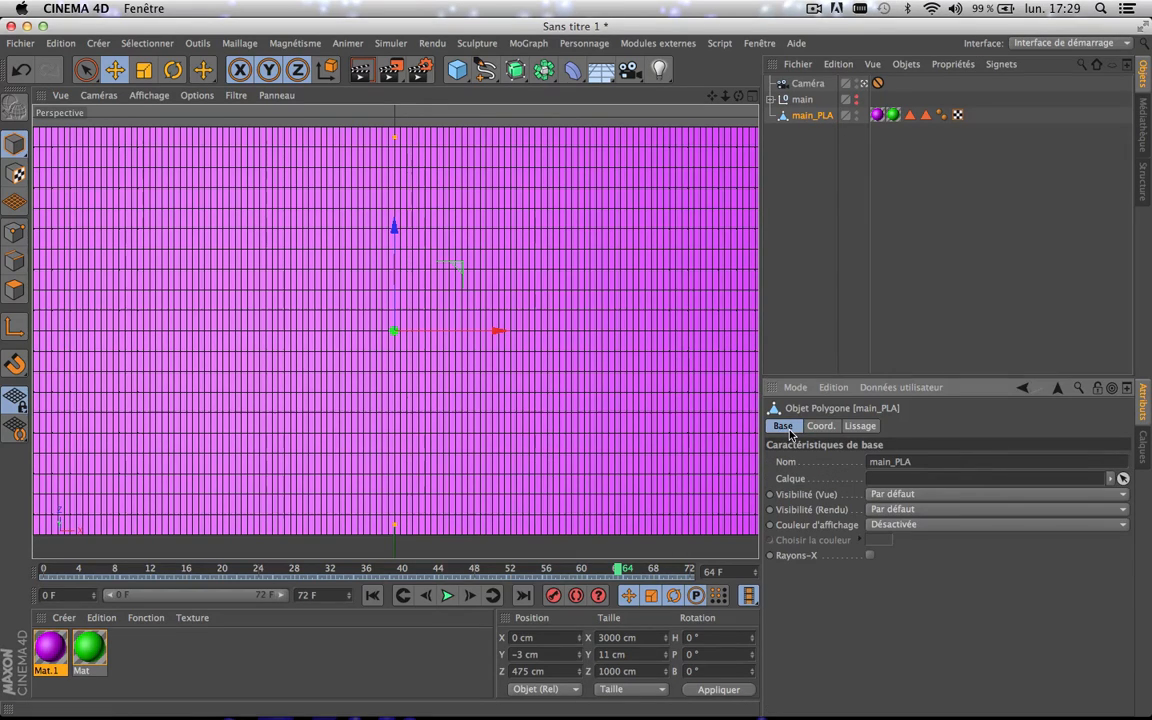
click(791, 302)
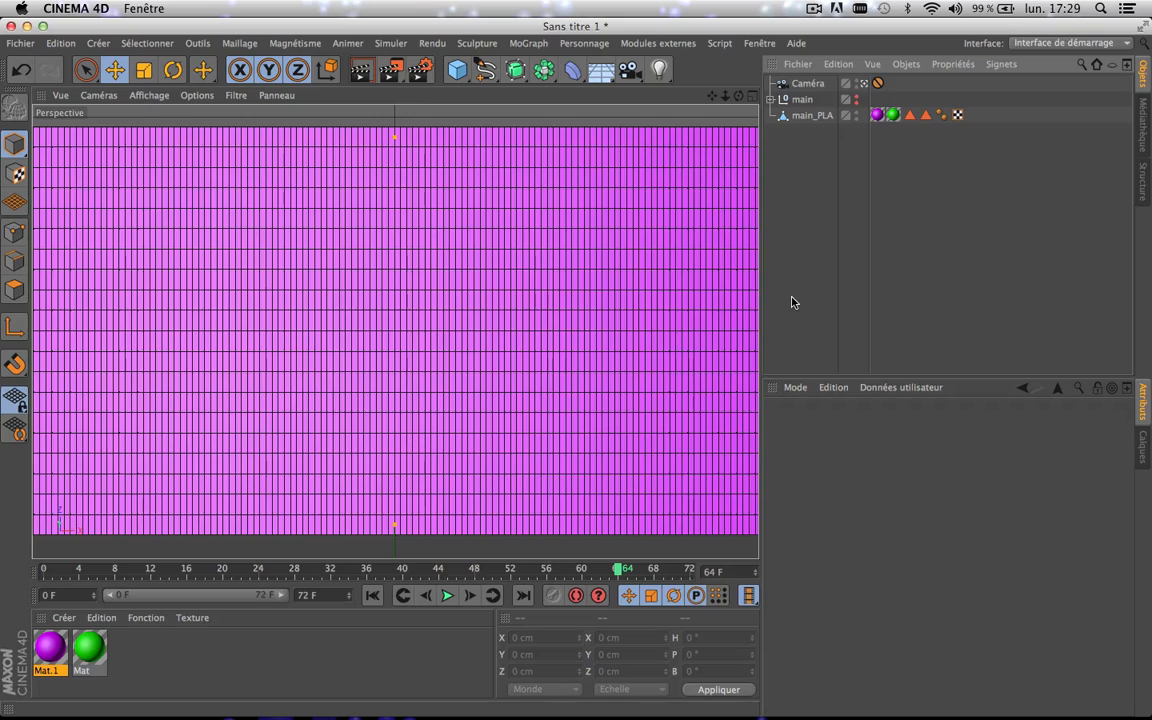
click(911, 117)
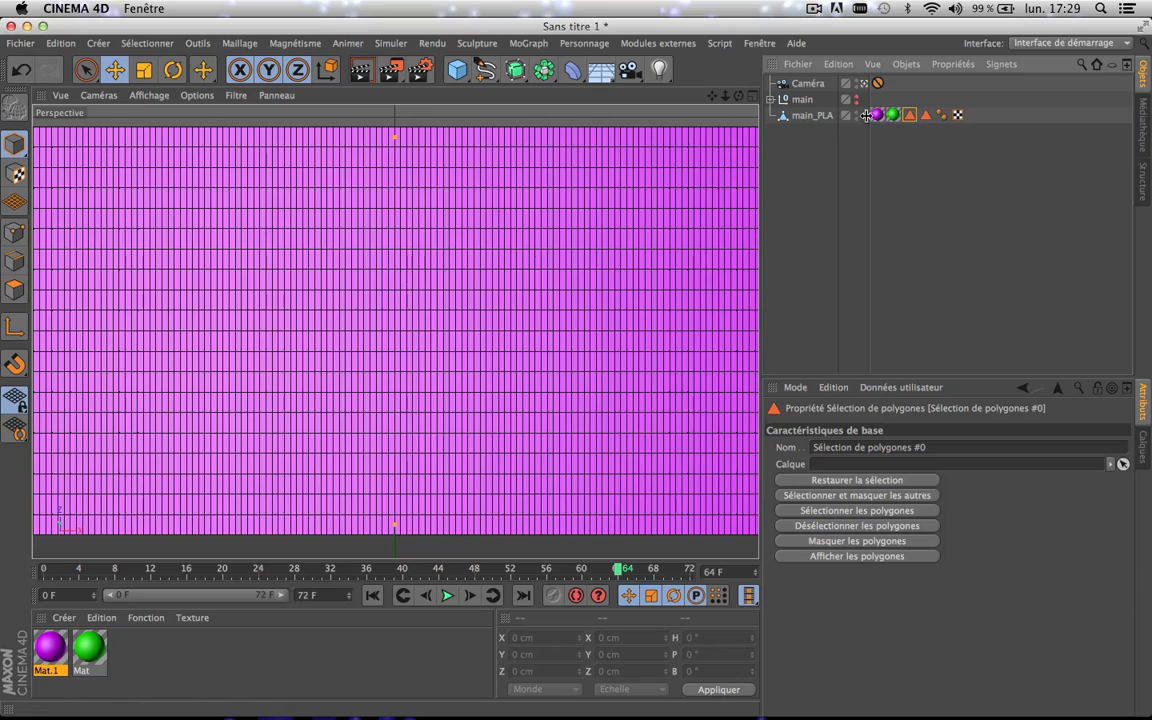
click(793, 179)
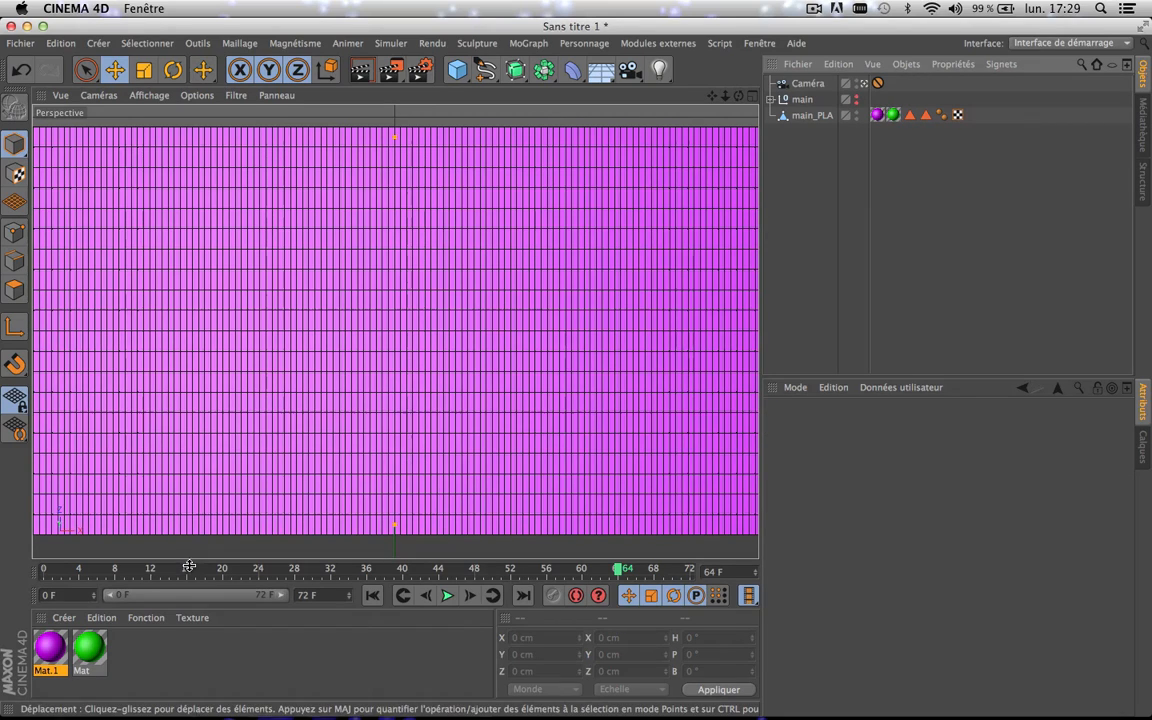
- Create a third material with tuto youtube plus de vue.jpg as its colour texture, without copying the image to the project location
double_click(143, 658)
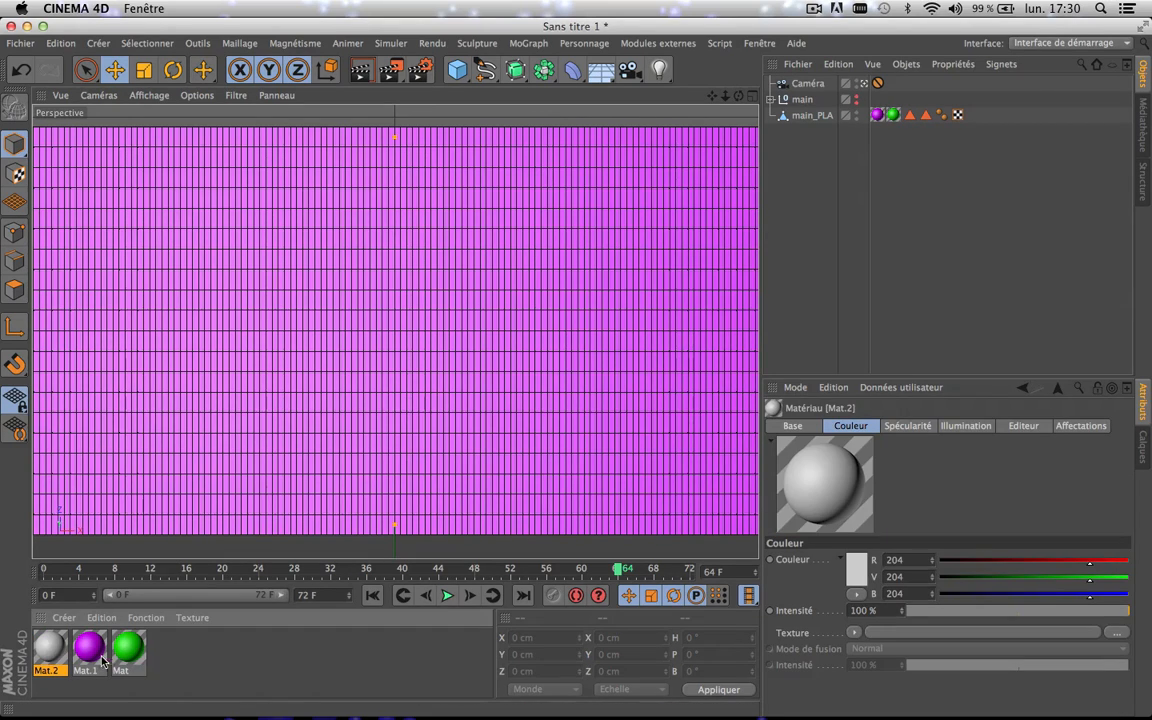
double_click(45, 648)
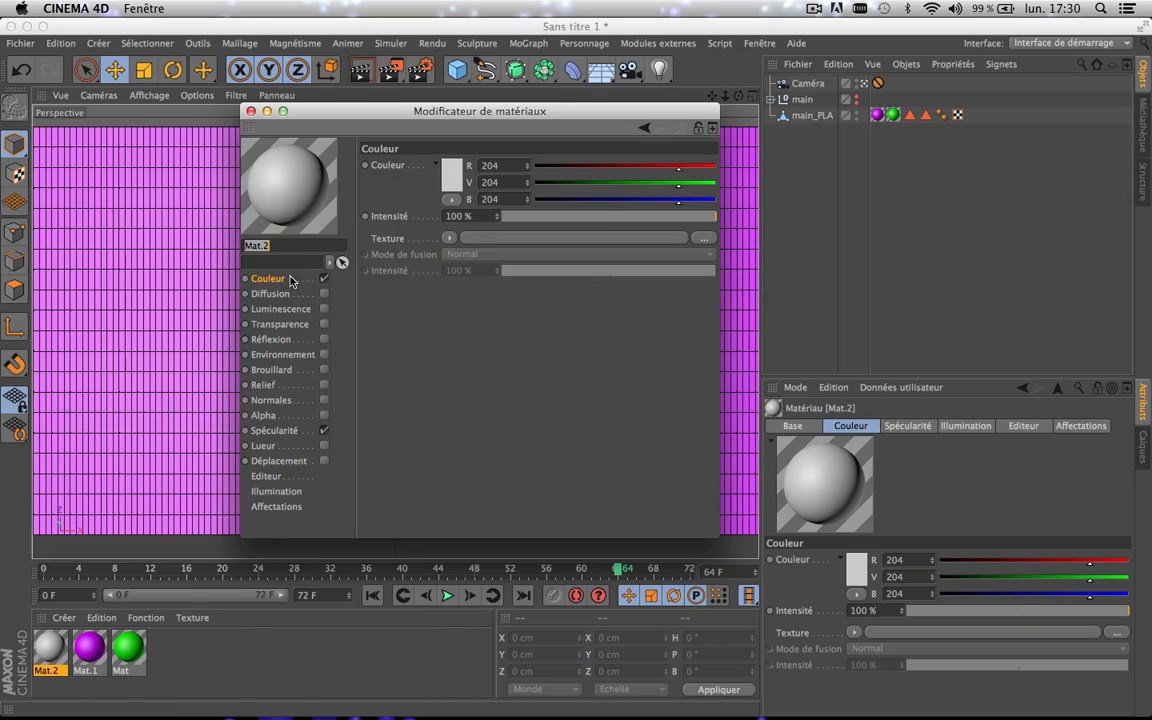
click(701, 239)
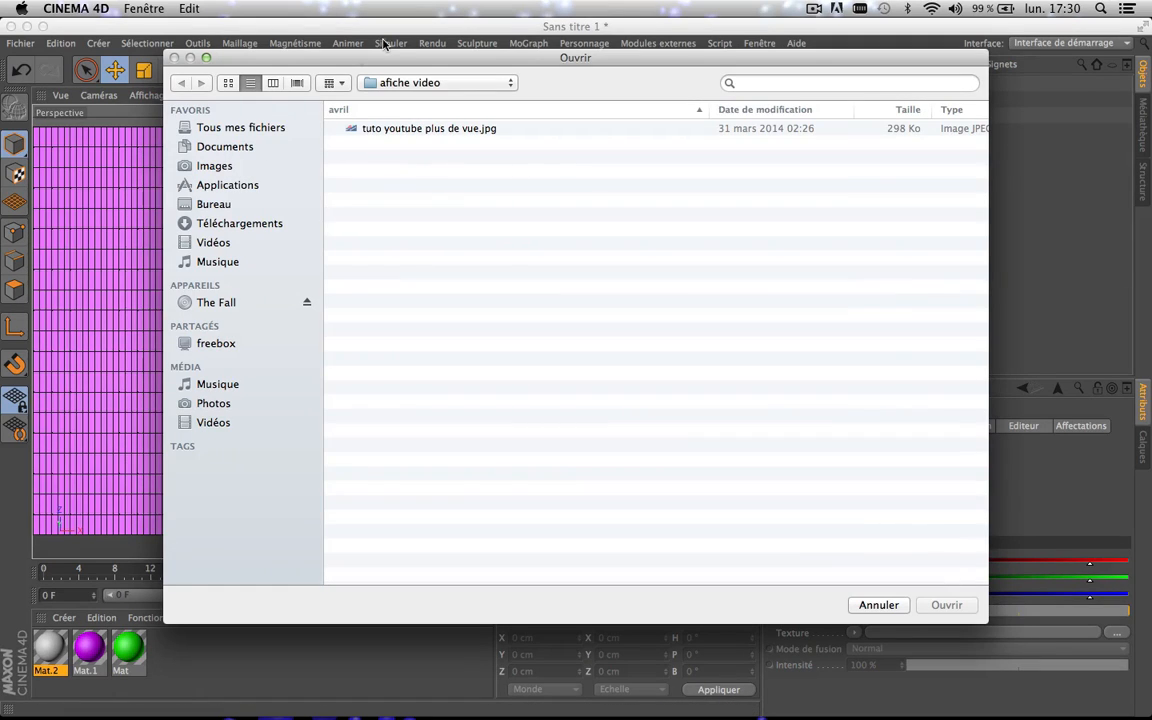
drag(381, 61, 339, 114)
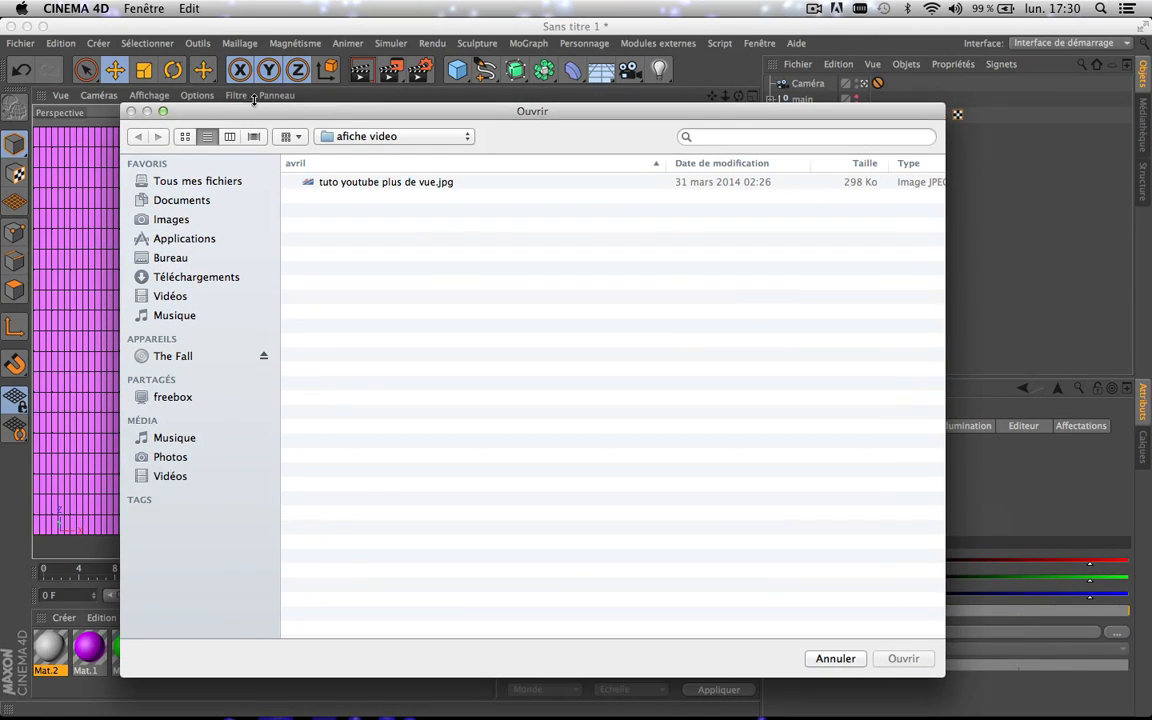
double_click(333, 186)
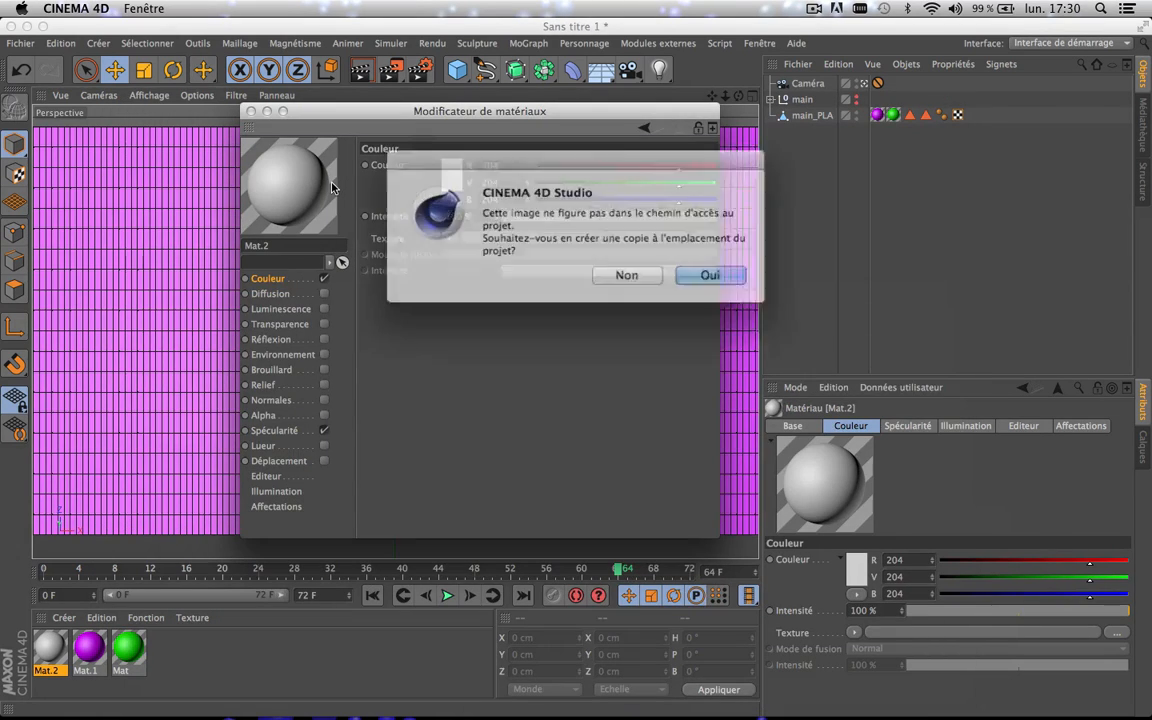
click(636, 272)
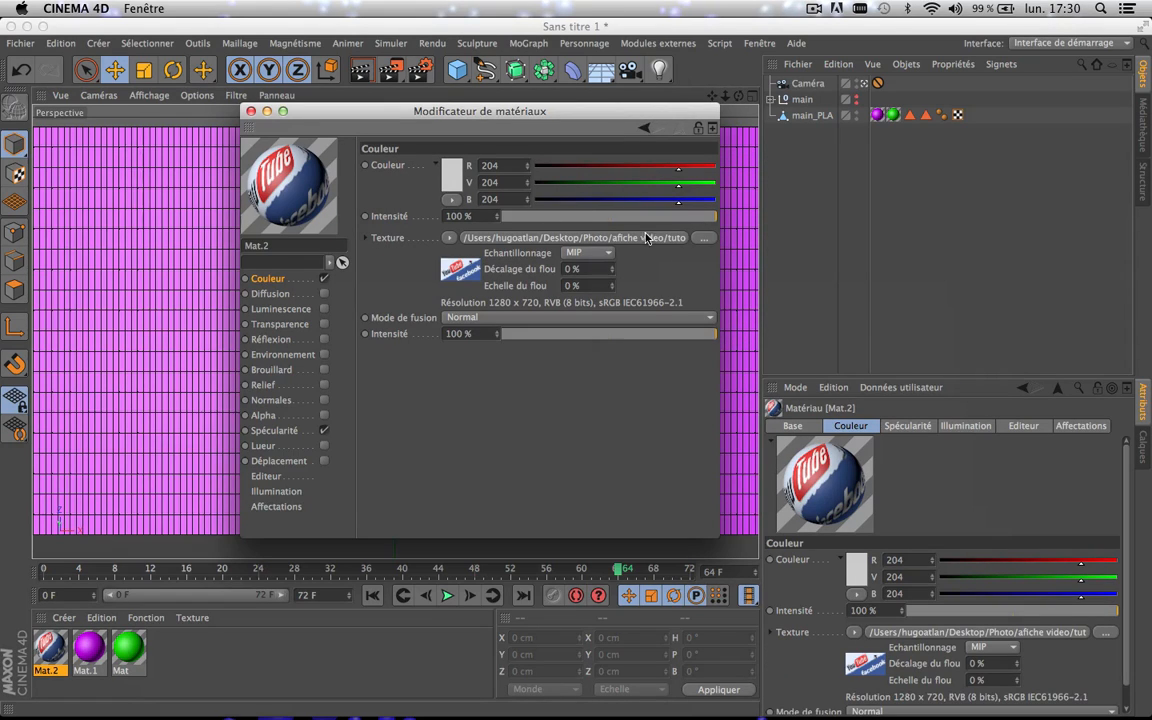
click(250, 112)
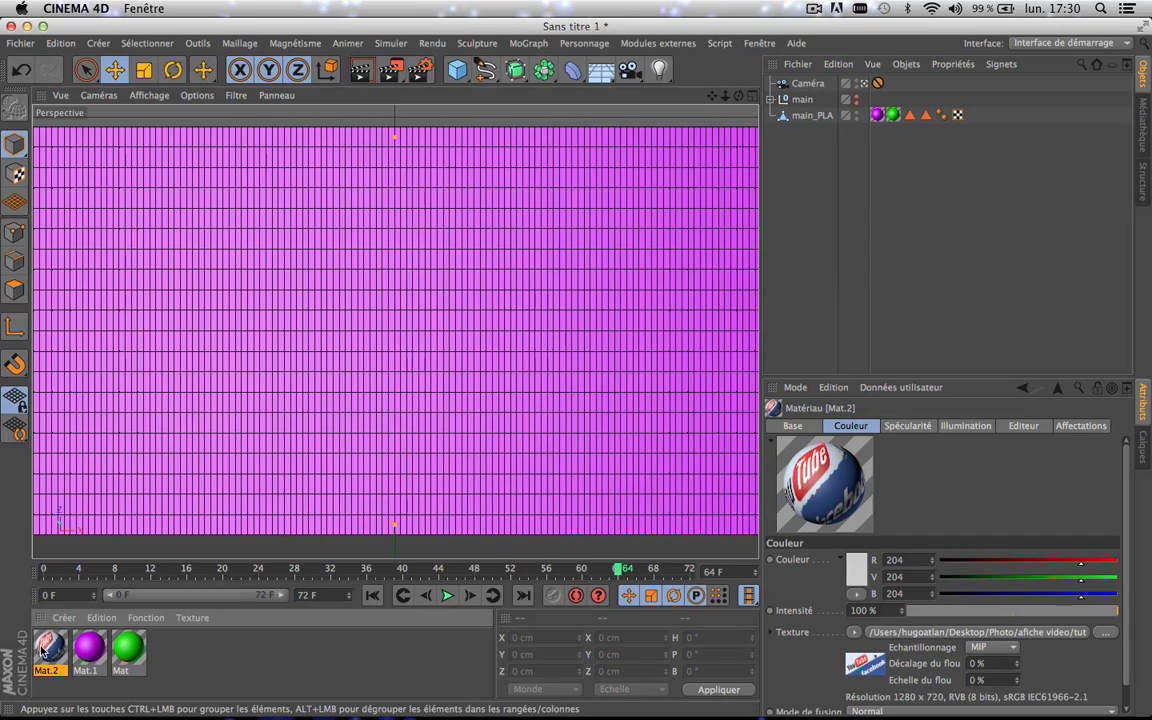
- Try the image material on the whole main_PLA object and undo the assignment
drag(42, 650, 805, 116)
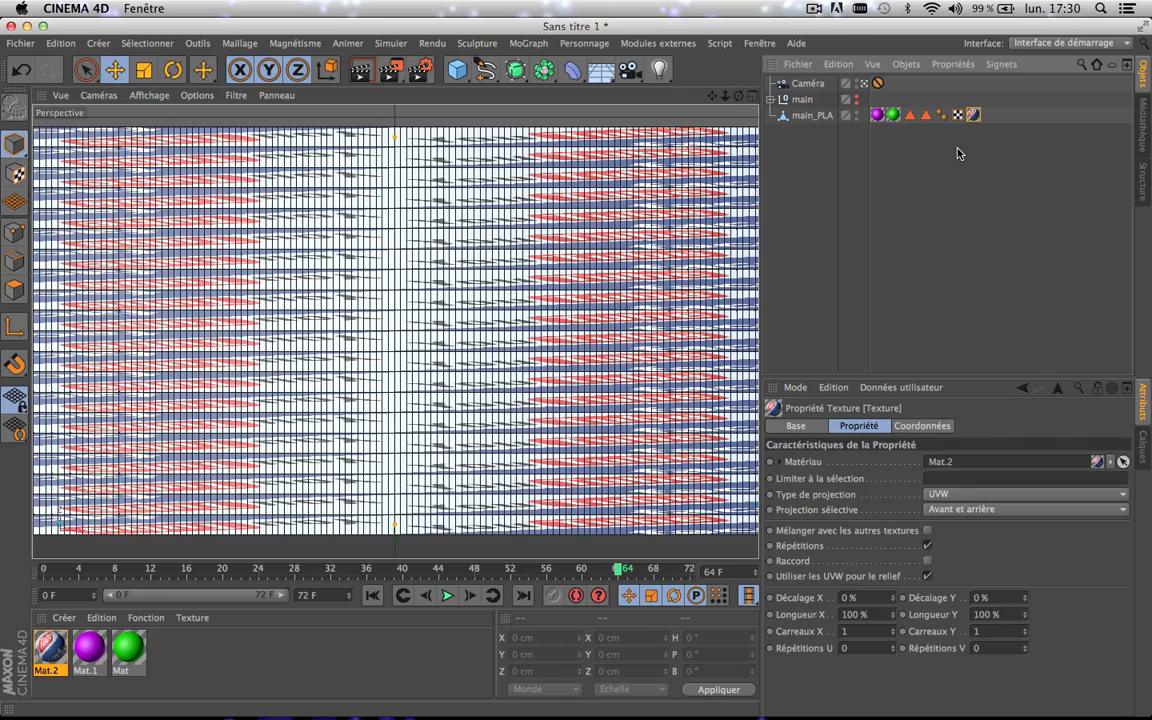
key(super+z)
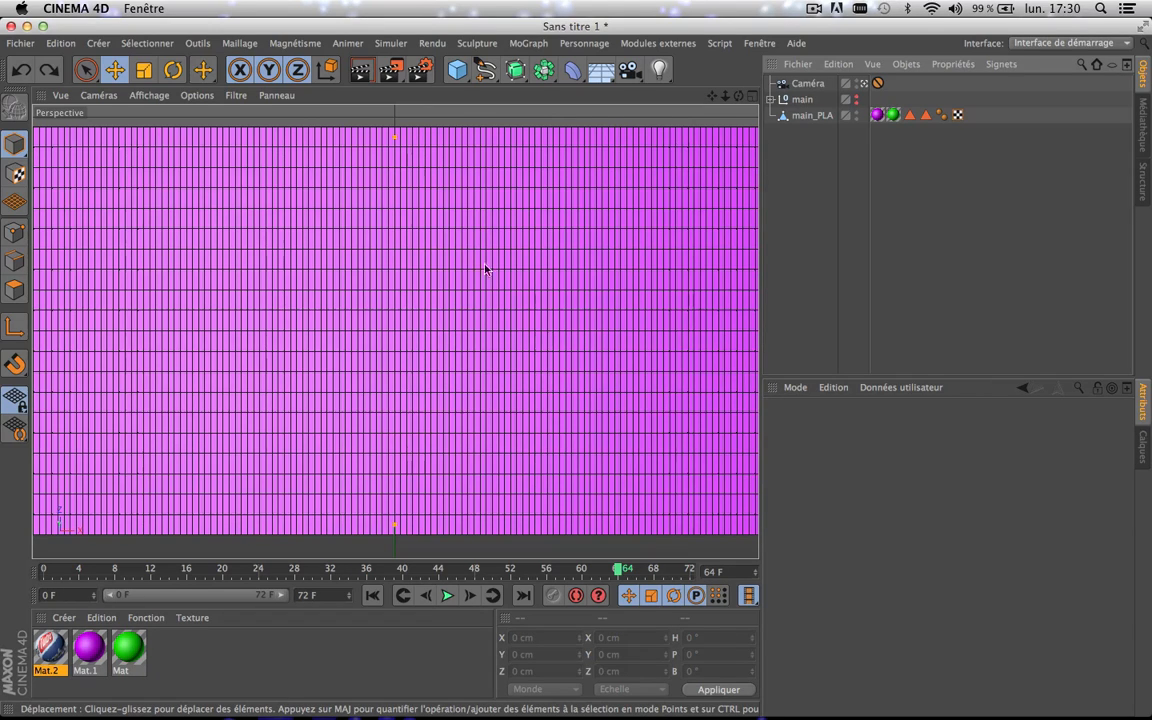
- Leave the scene camera's view and frame the whole main_PLA sheet in the top view
click(808, 115)
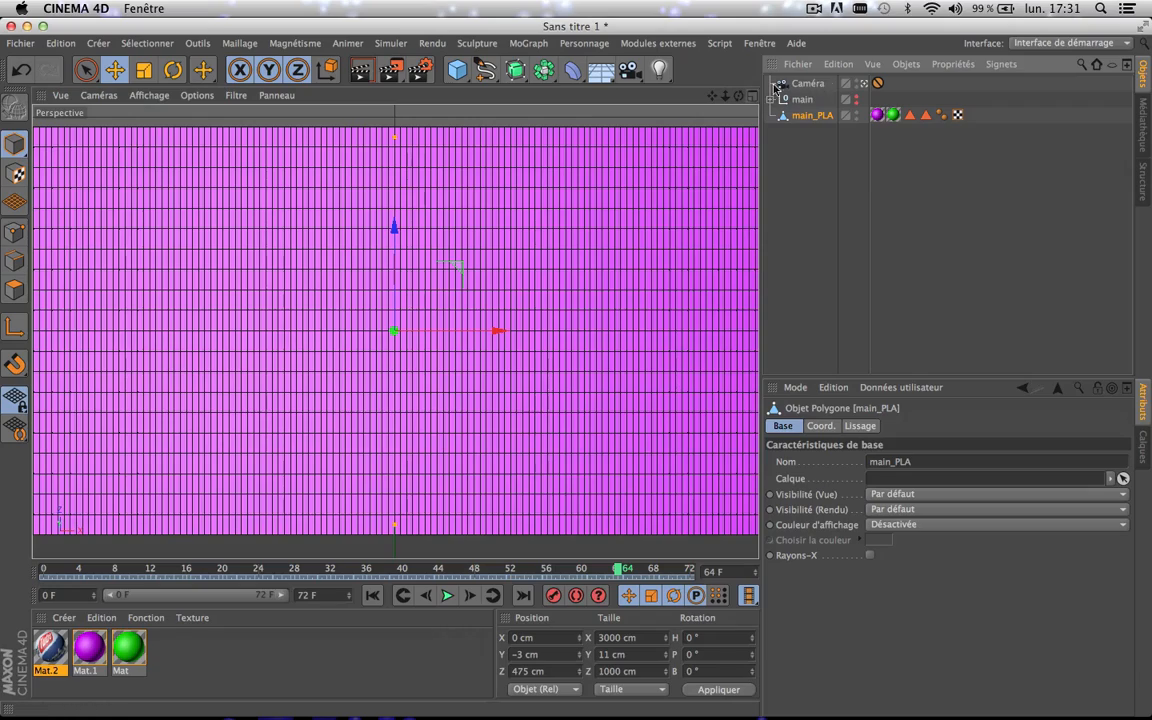
click(876, 84)
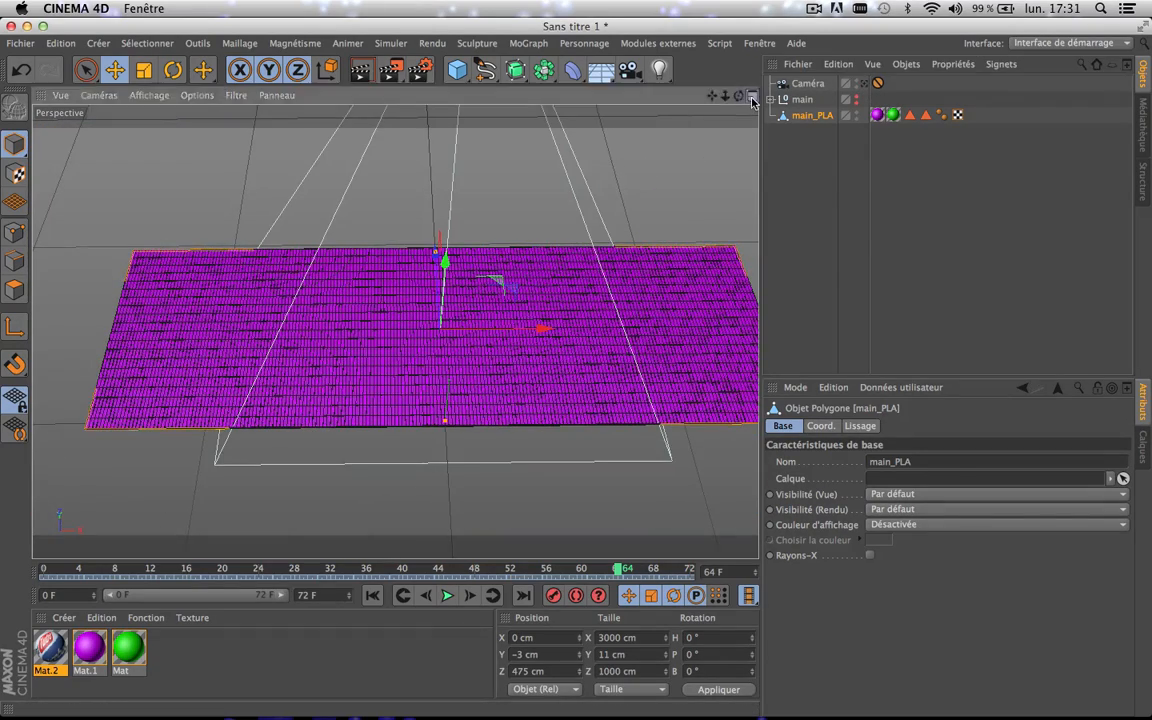
click(752, 97)
middle_click(622, 278)
scroll(620, 282, down, 3)
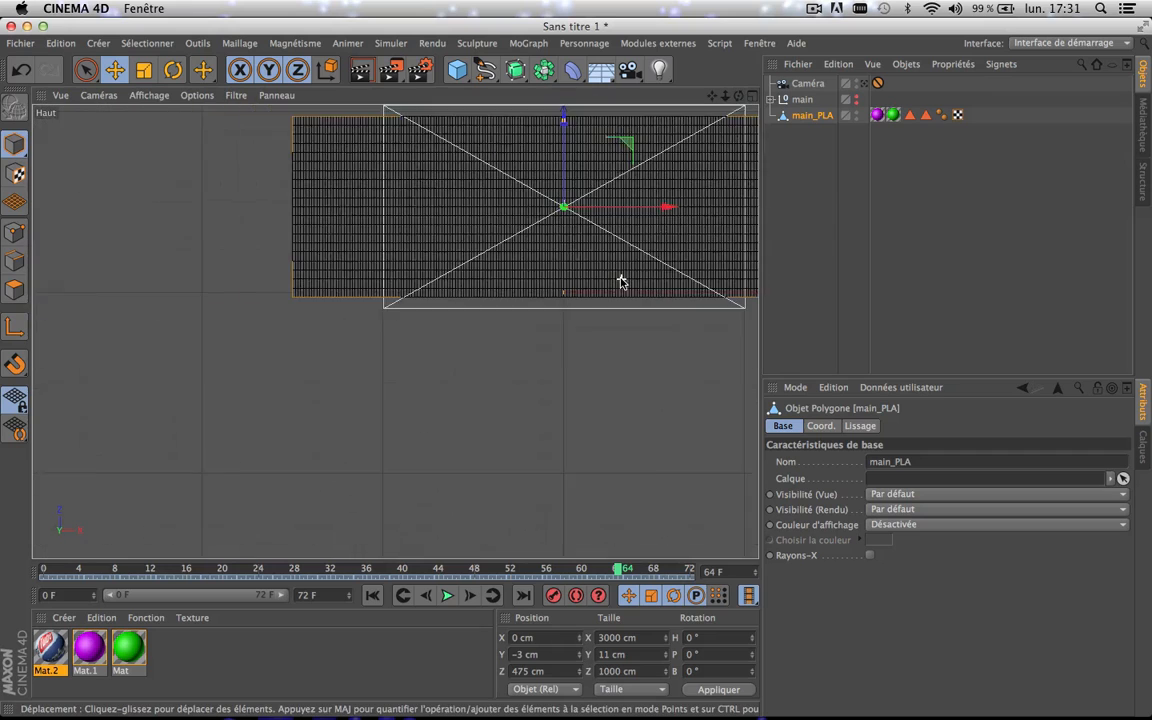
scroll(620, 282, down, 2)
drag(711, 95, 367, 342)
click(810, 158)
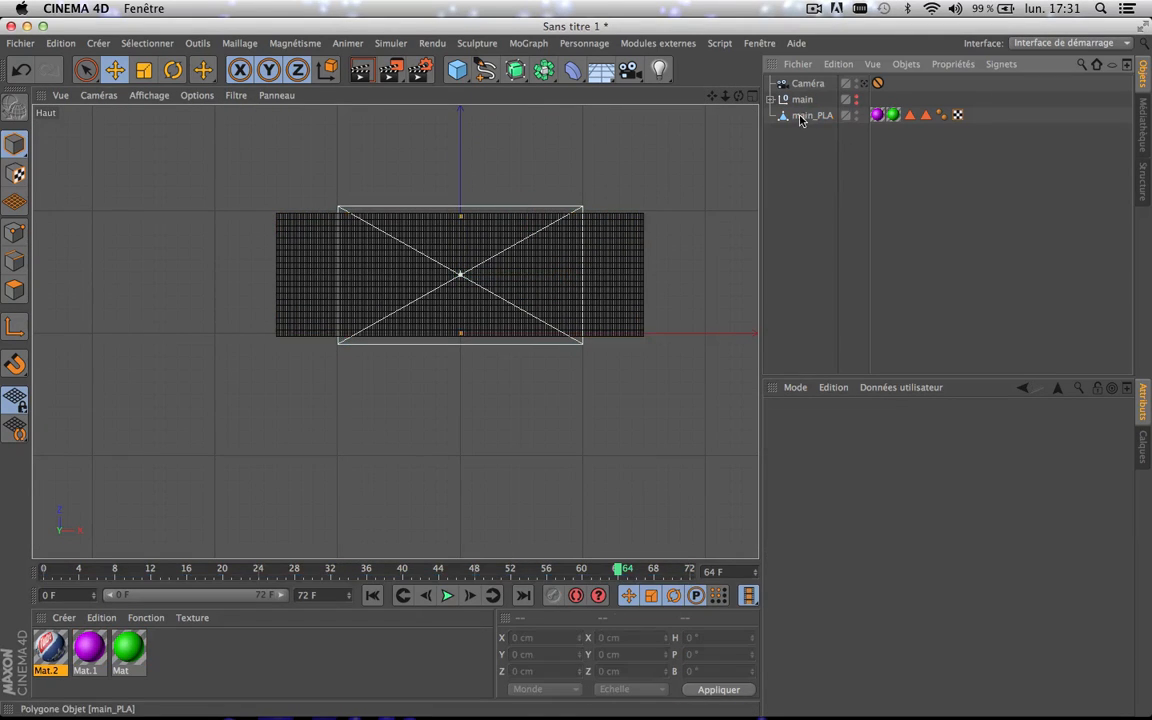
- Brush-select all visible polygons of main_PLA from above with a radius of 52 and store them as a polygon selection
click(800, 116)
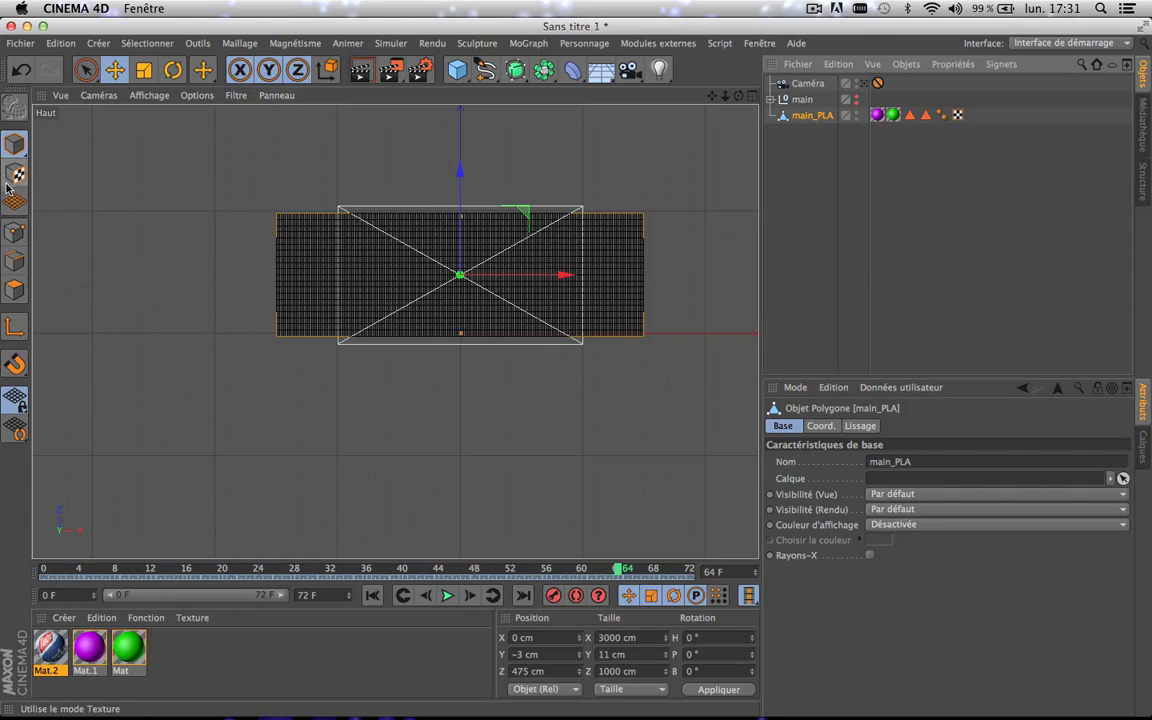
click(14, 294)
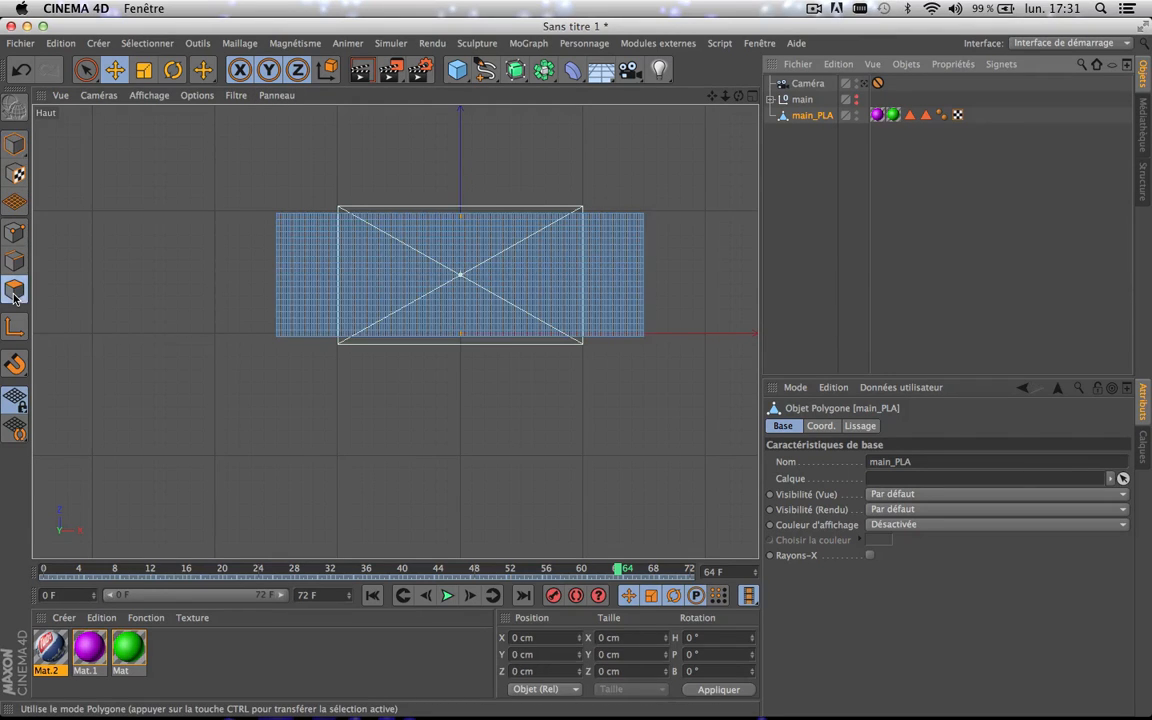
click(85, 69)
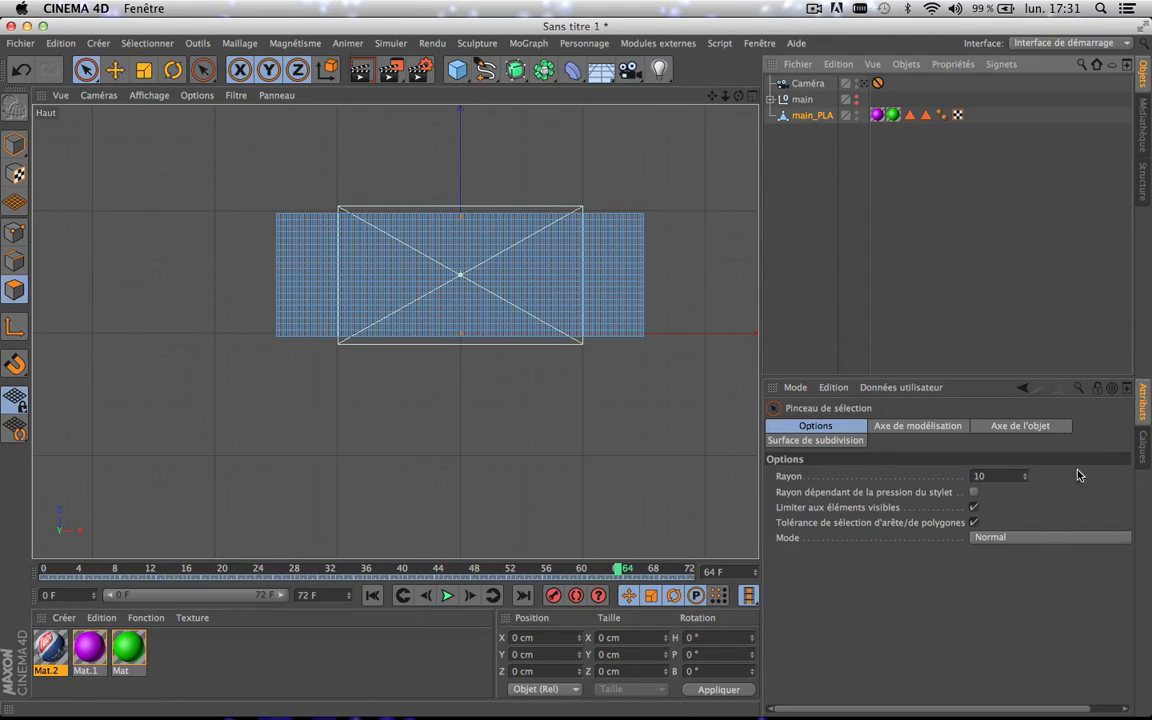
drag(1025, 478, 1025, 440)
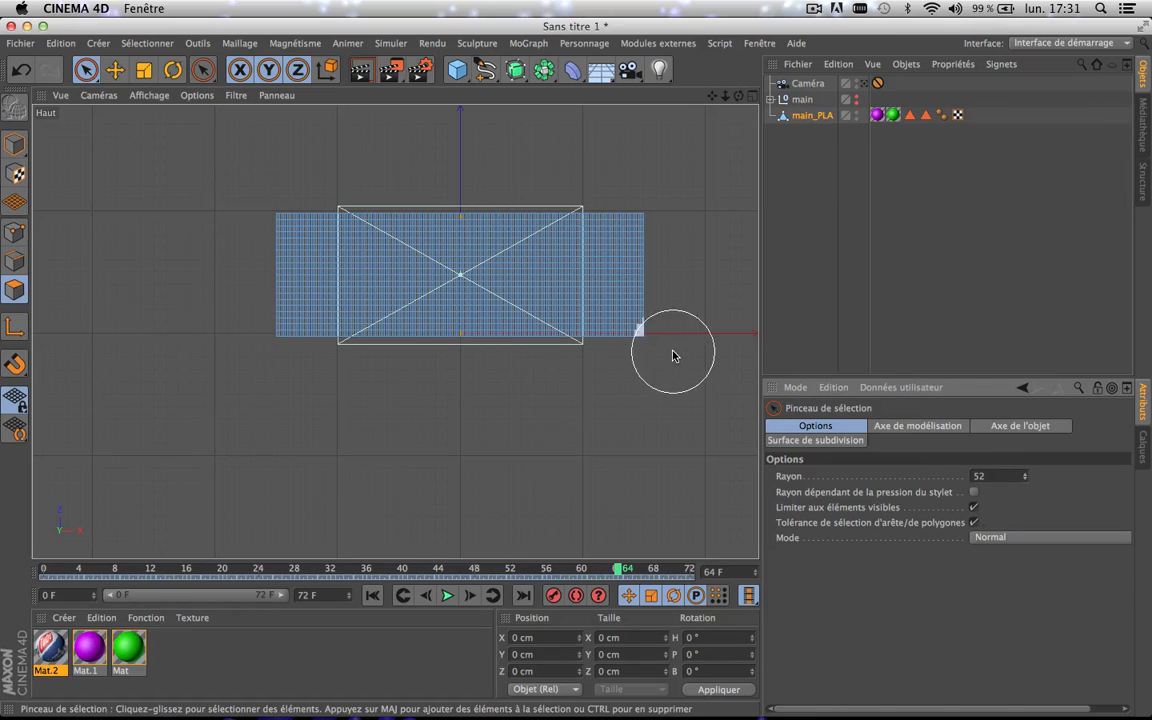
click(300, 232)
mouse_move(302, 286)
mouse_down()
mouse_move(347, 386)
mouse_move(386, 149)
mouse_move(489, 388)
mouse_move(520, 200)
mouse_move(584, 404)
mouse_move(620, 155)
mouse_up()
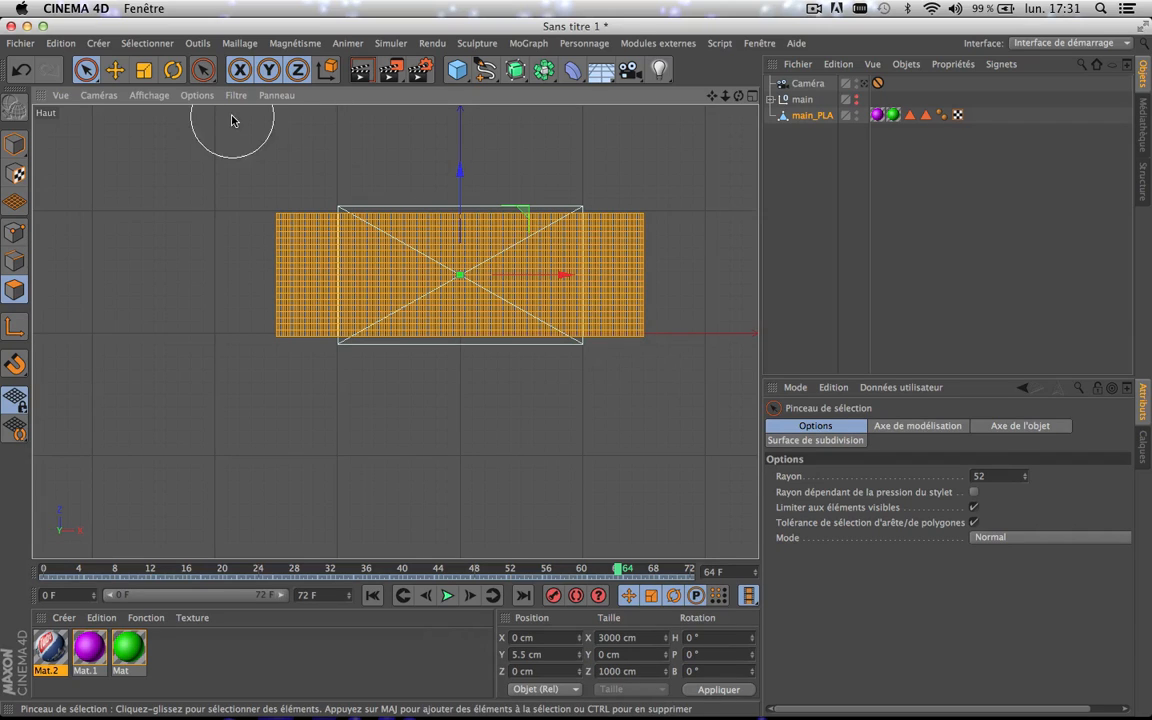
click(147, 43)
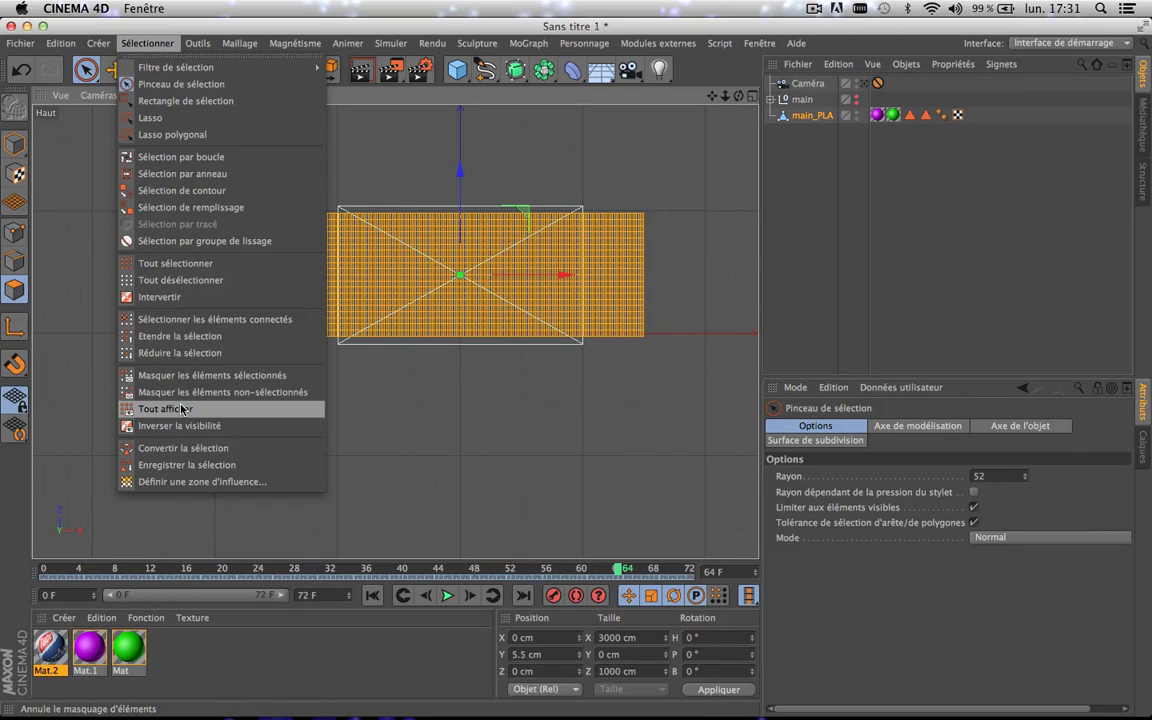
click(188, 466)
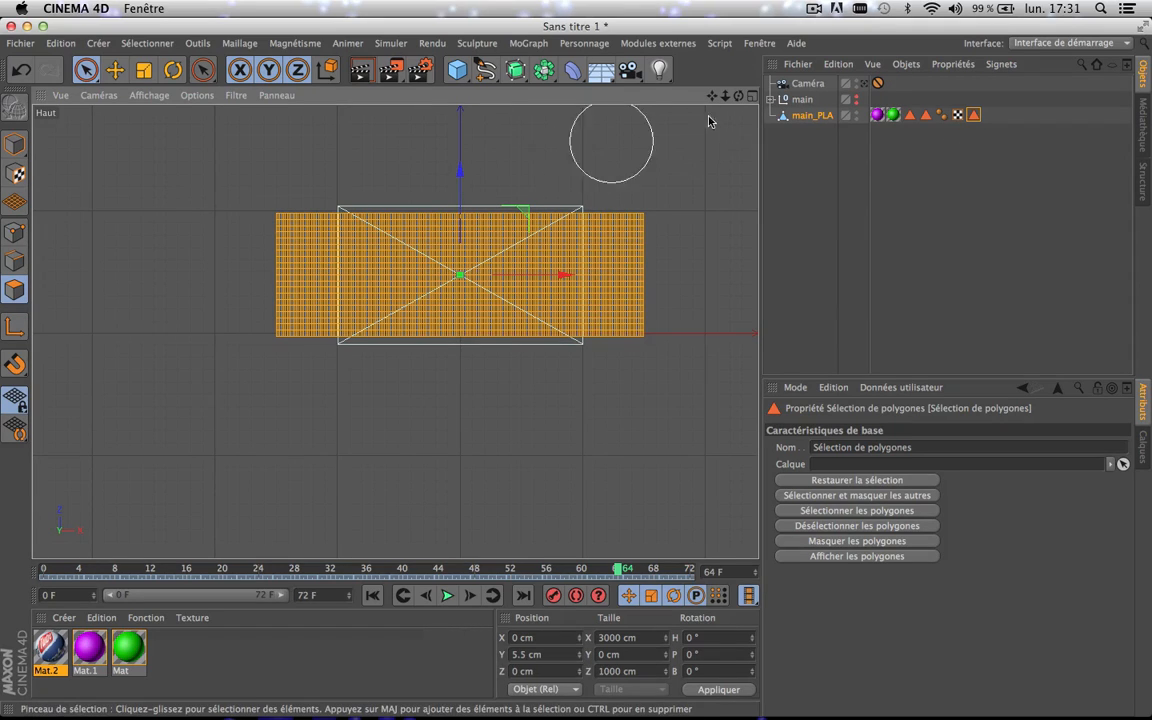
- Restore the top view, maximise the perspective view and look through the scene camera again
click(868, 84)
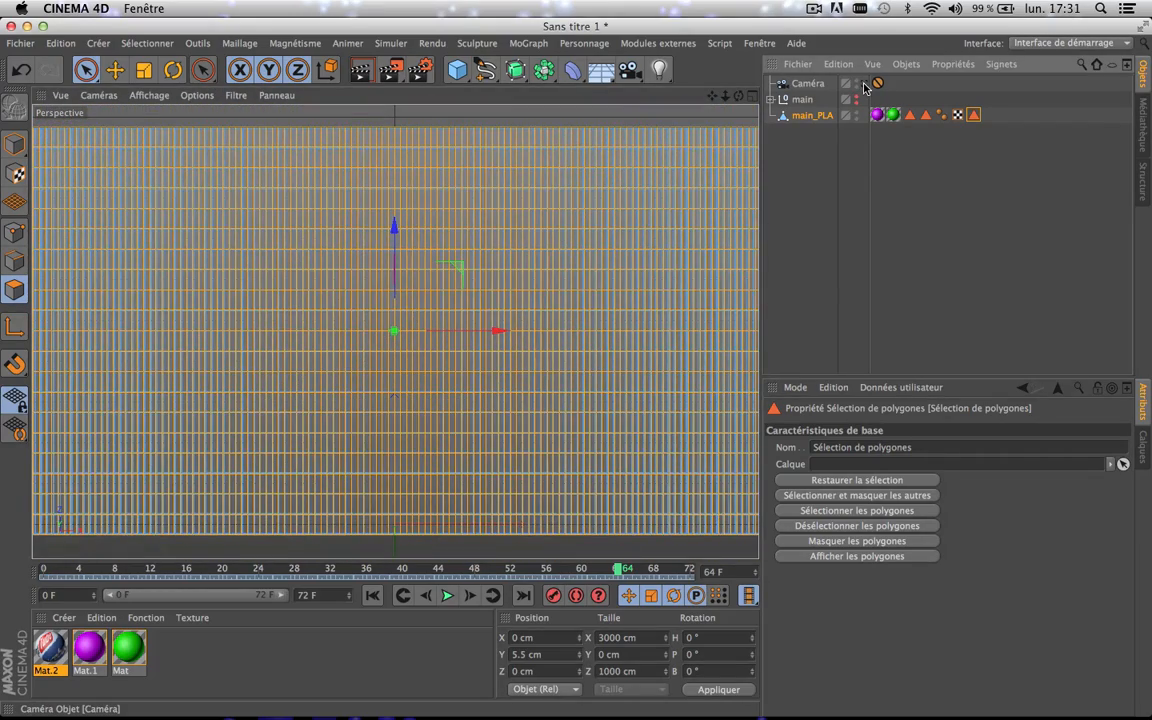
click(752, 95)
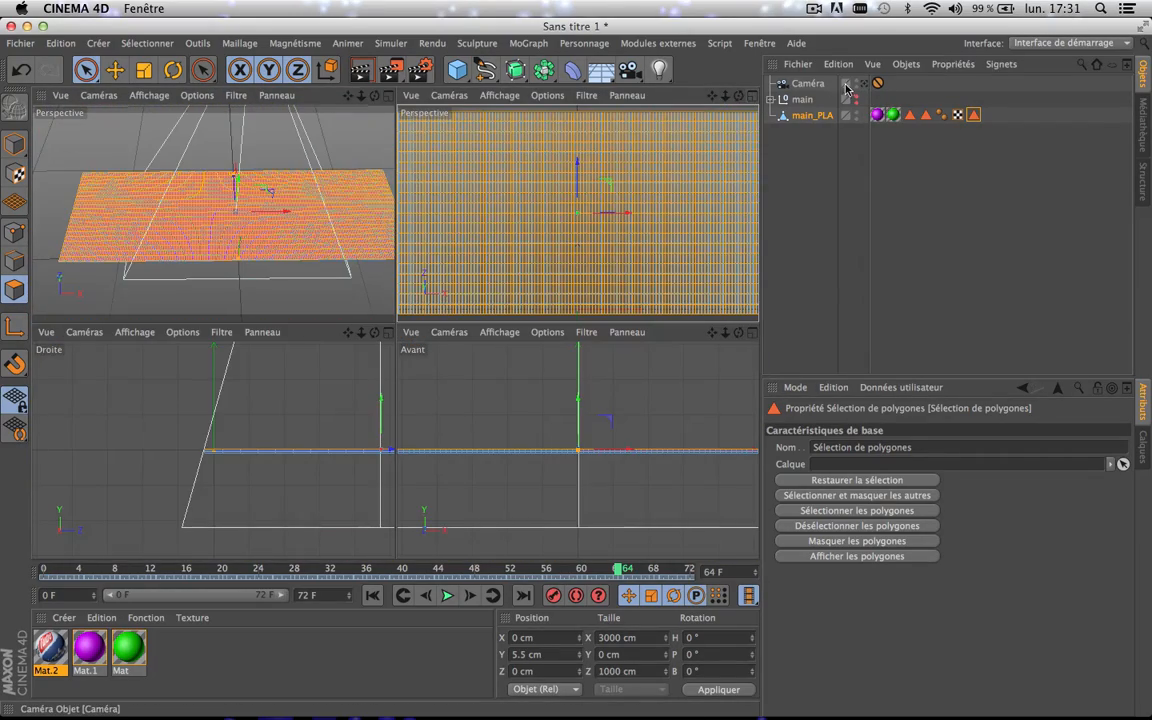
click(866, 84)
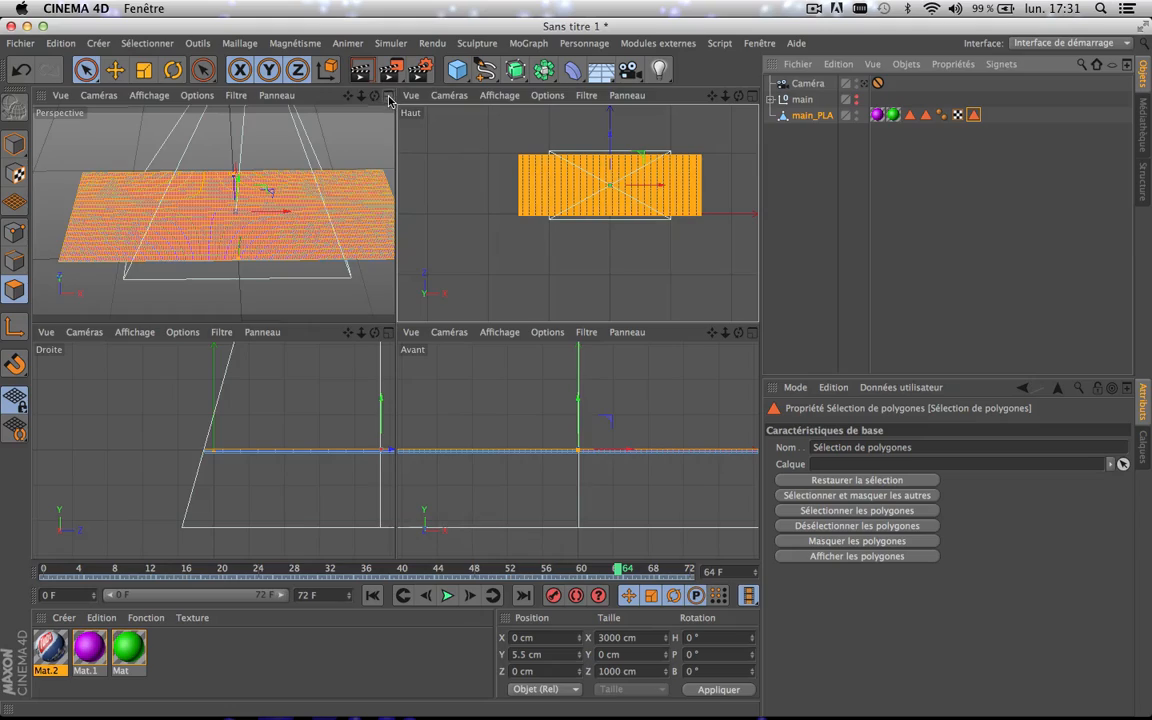
click(387, 95)
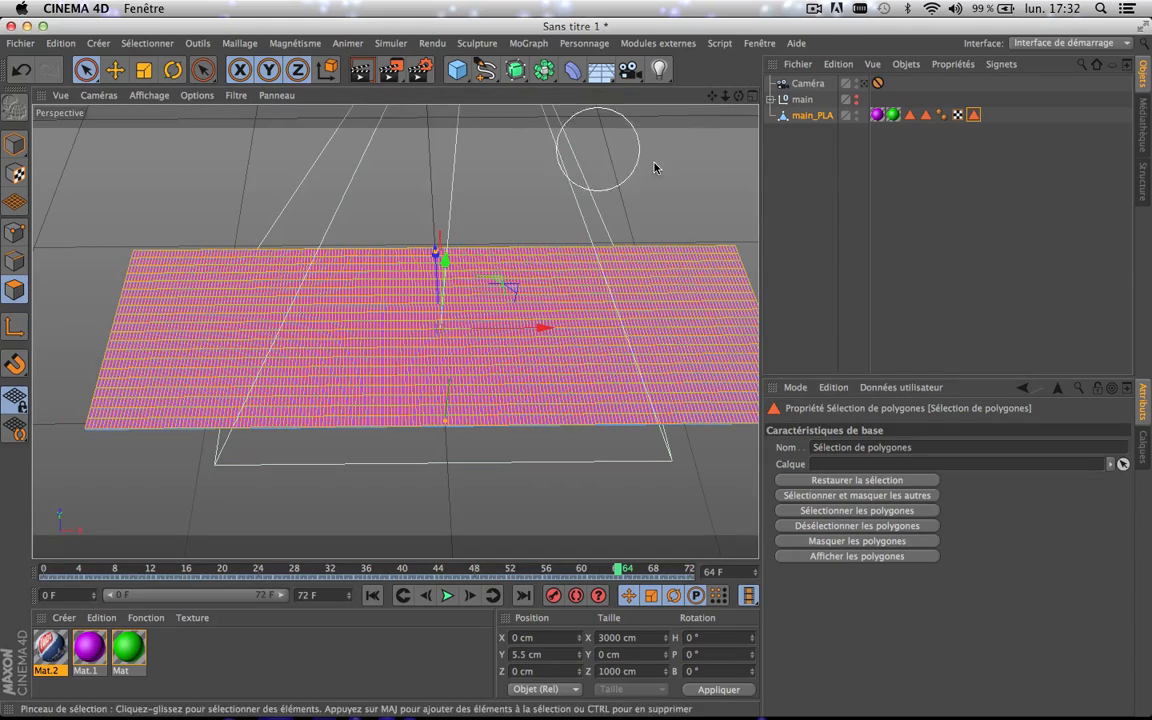
click(865, 85)
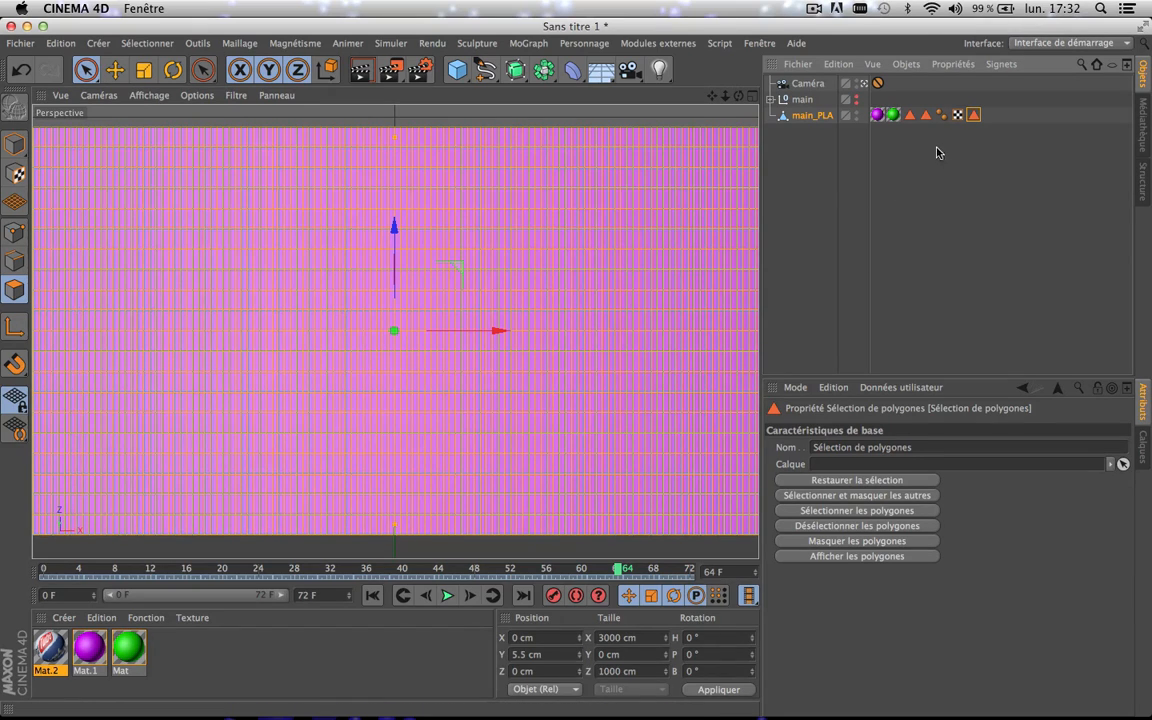
- Apply the image material Mat.2 to main_PLA and restrict it to the stored polygon selection
click(877, 211)
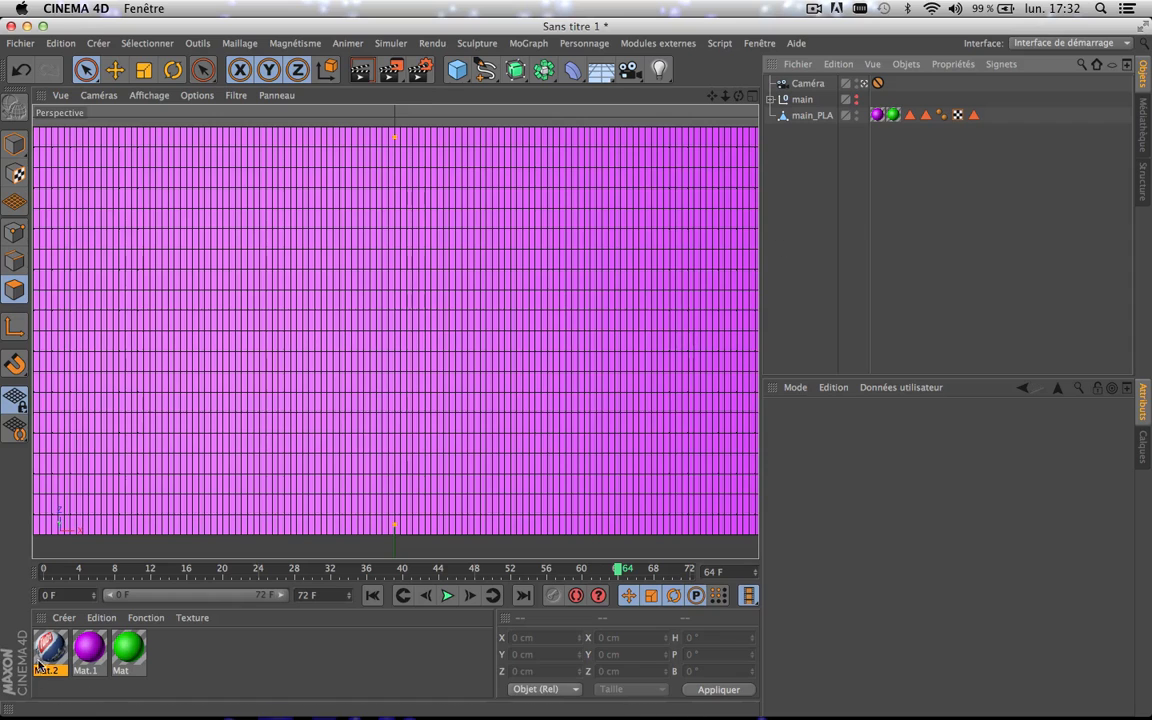
drag(43, 654, 805, 119)
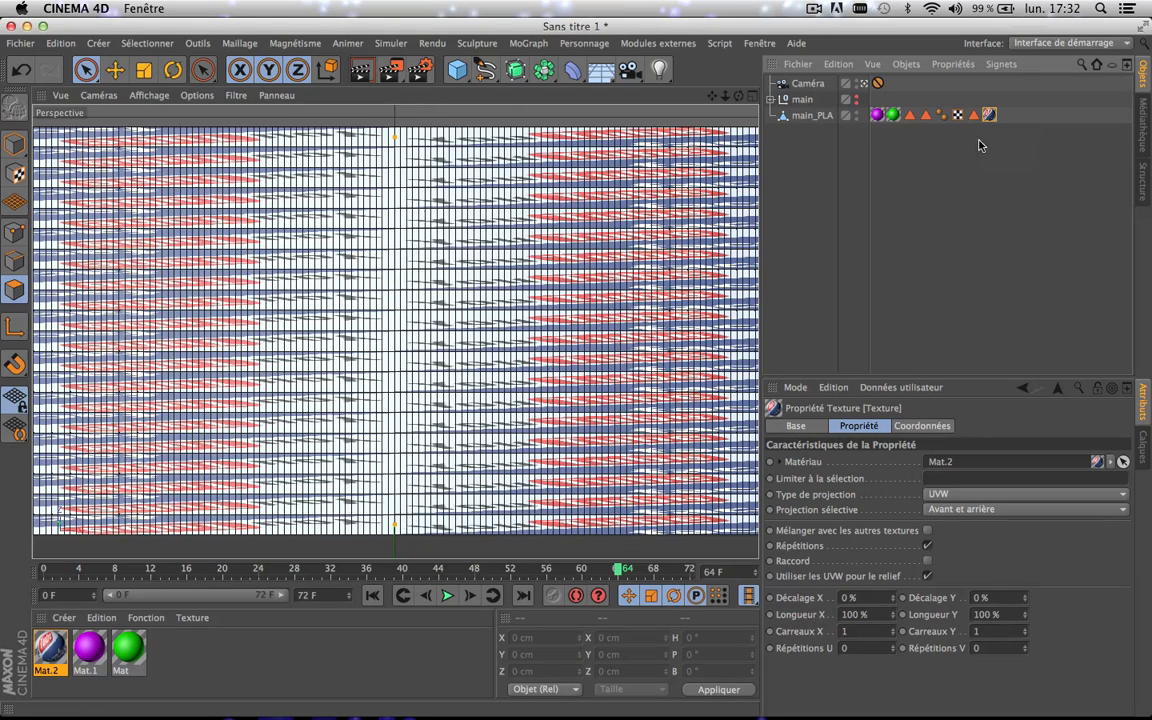
drag(974, 116, 938, 485)
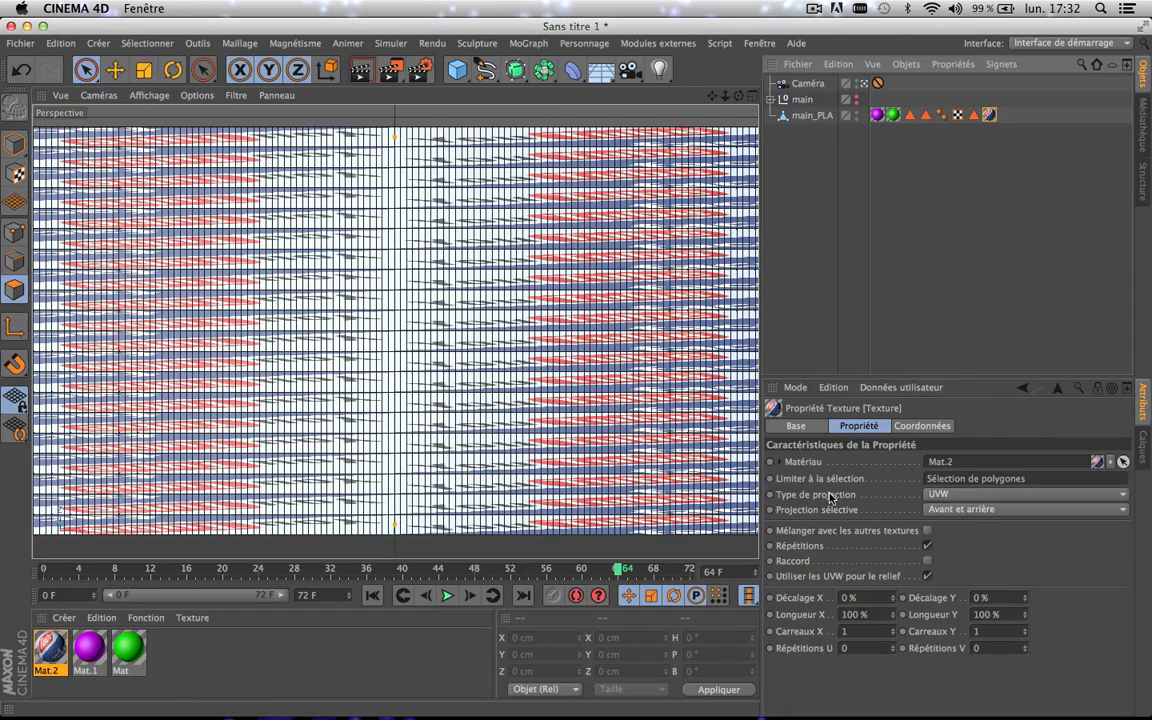
- Set the Mat.2 texture tag's projection type to Planaire and turn off Répétitions
click(976, 495)
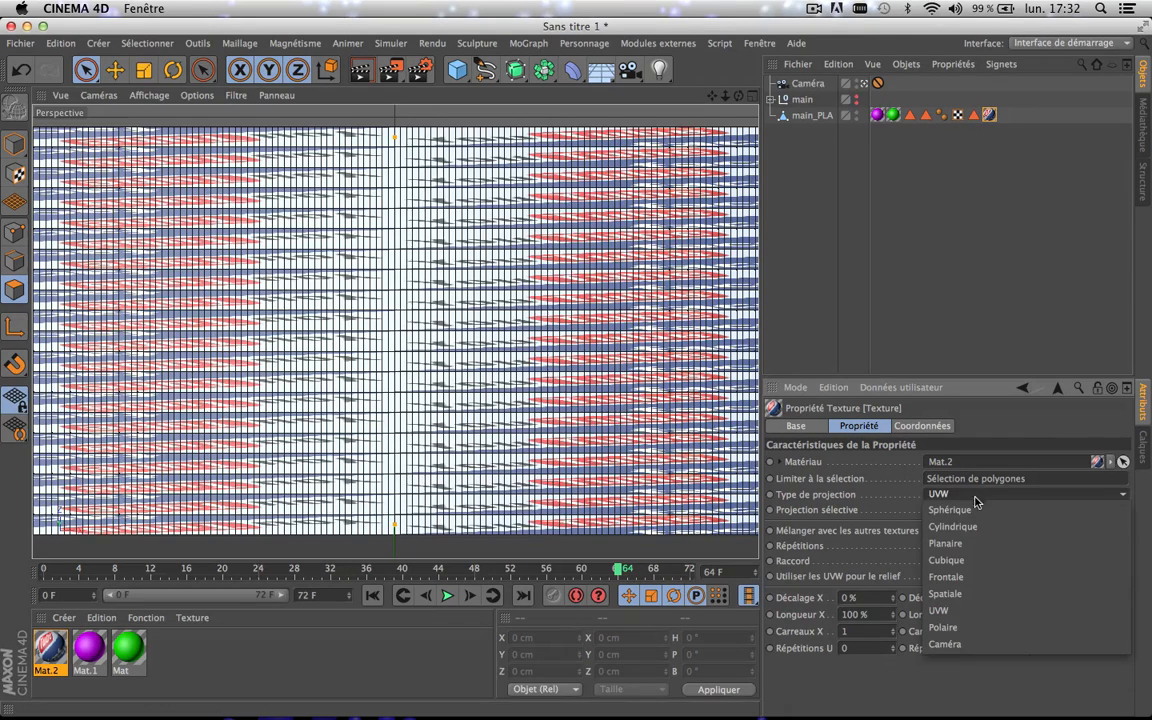
click(945, 543)
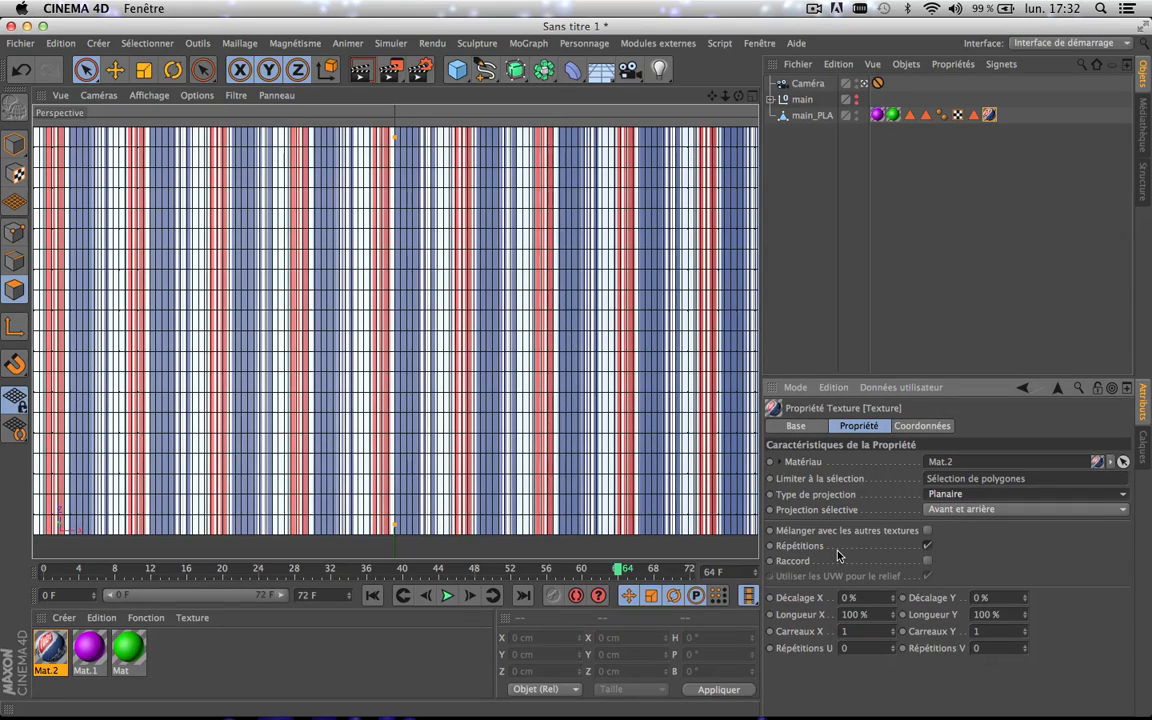
click(928, 546)
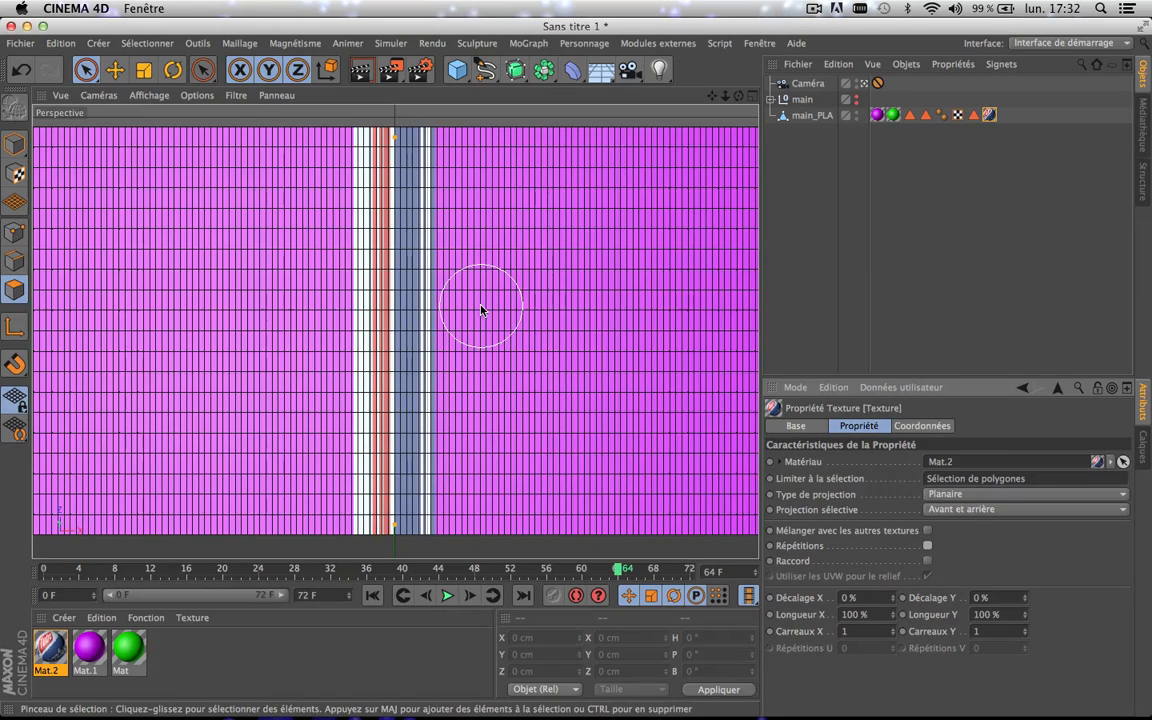
- Alternate the perspective view's display between Ombrage de Gouraud and Ombrage de Gouraud (lignes) to compare both
click(166, 96)
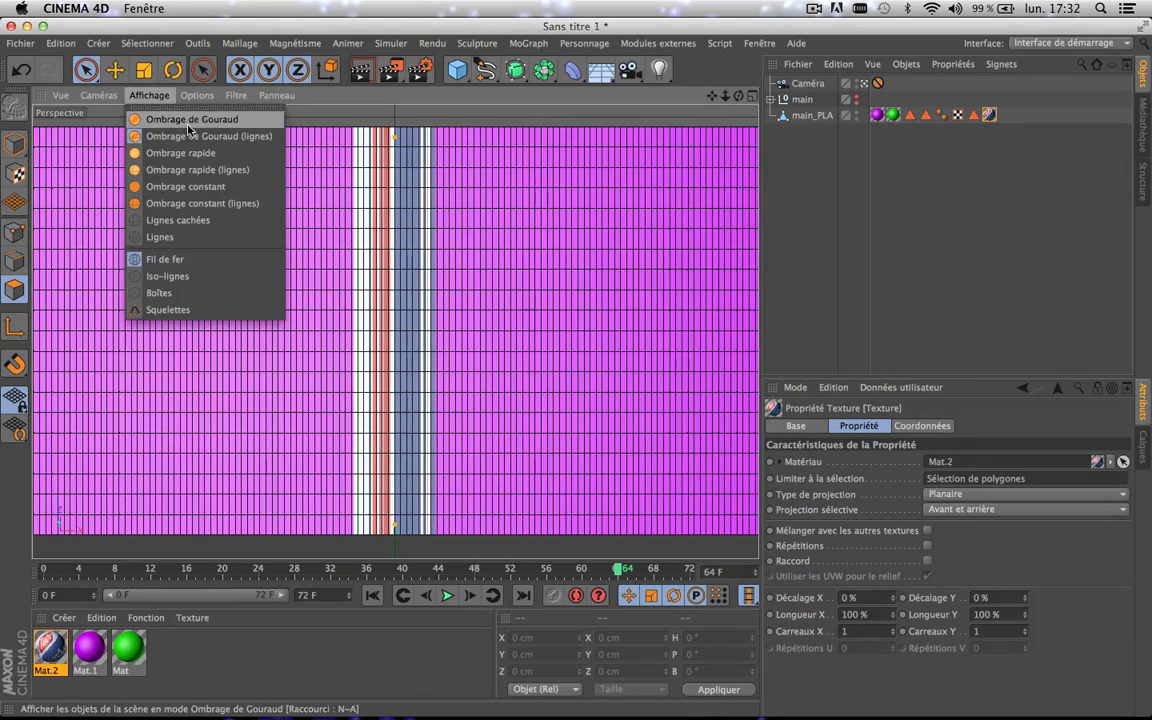
click(190, 120)
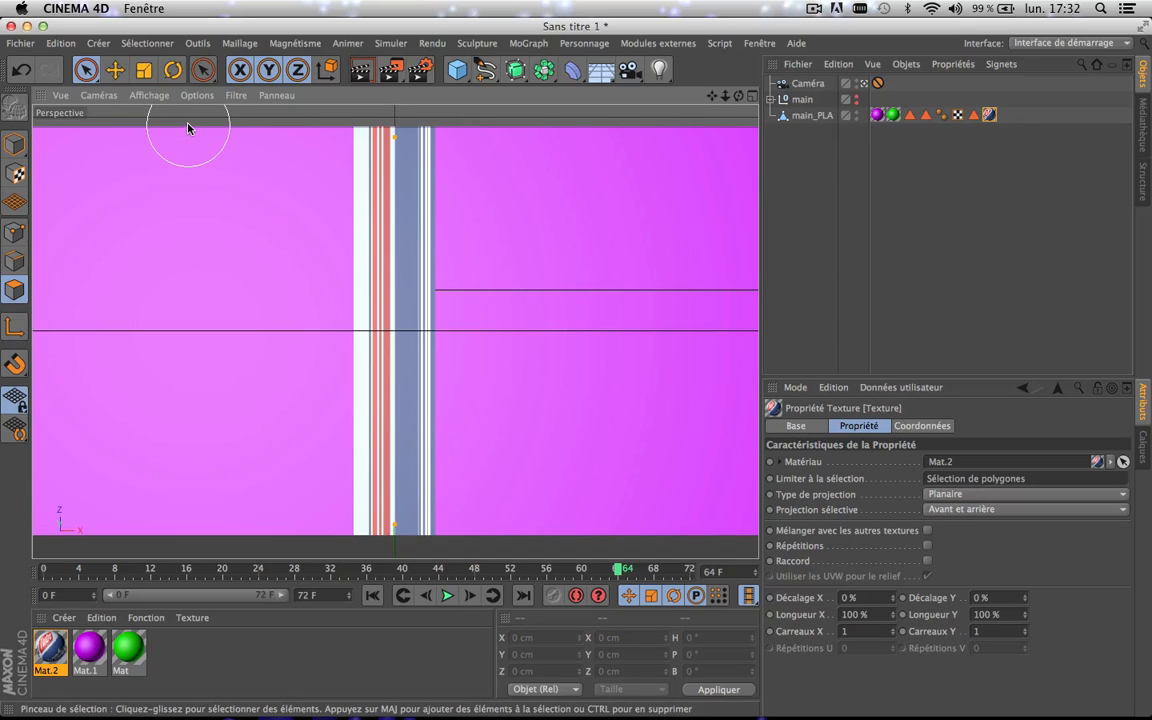
click(160, 97)
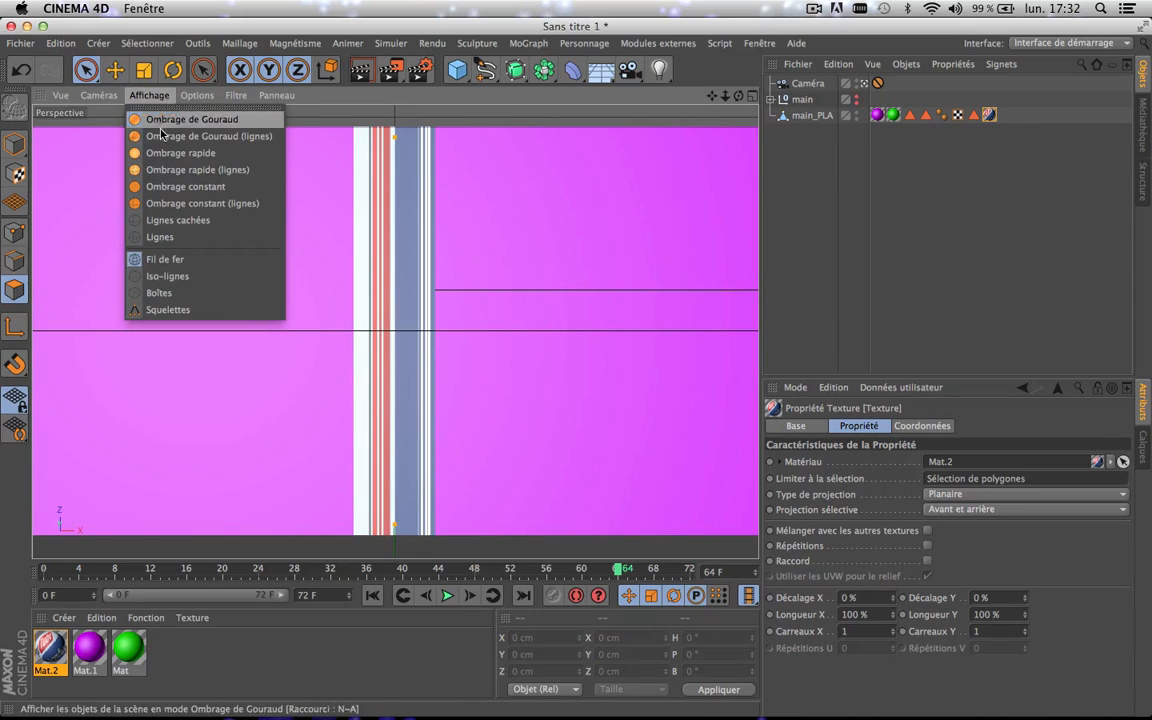
click(162, 136)
click(160, 100)
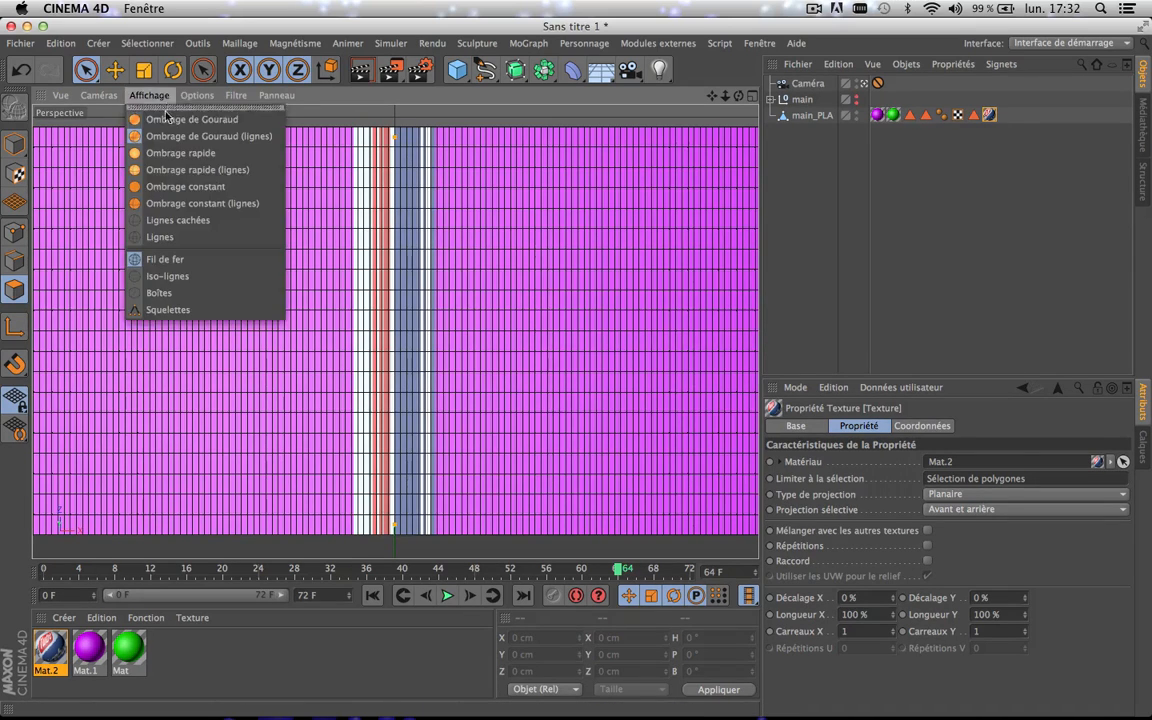
click(158, 116)
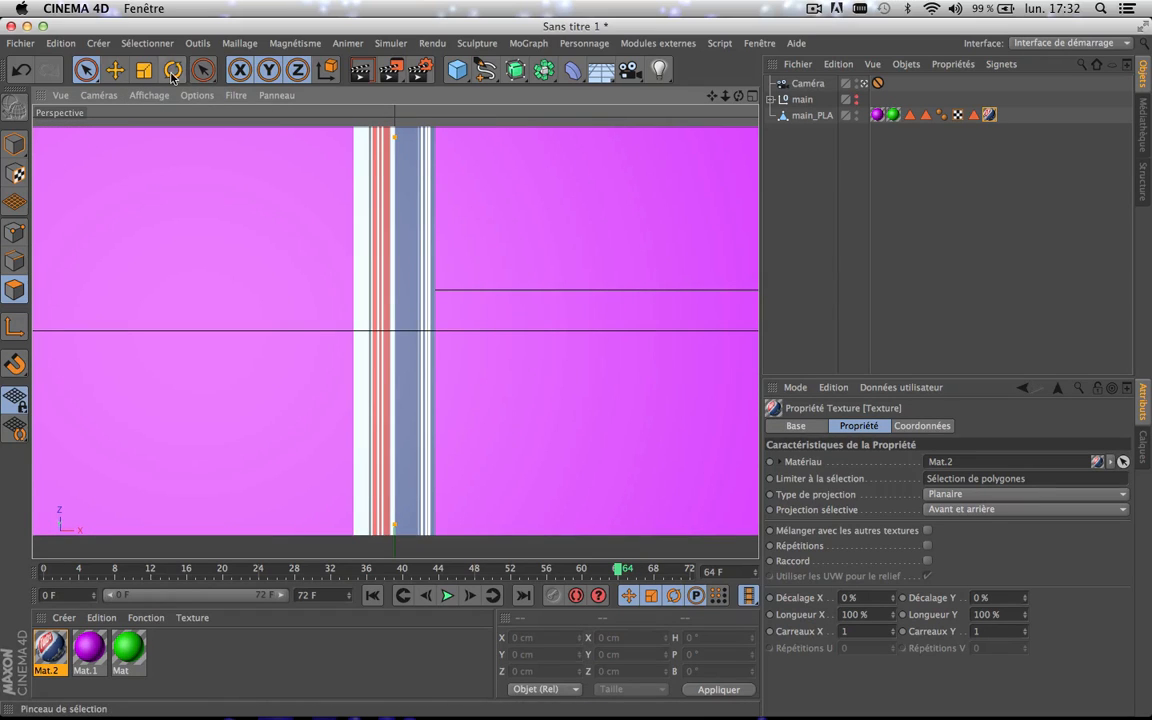
click(148, 95)
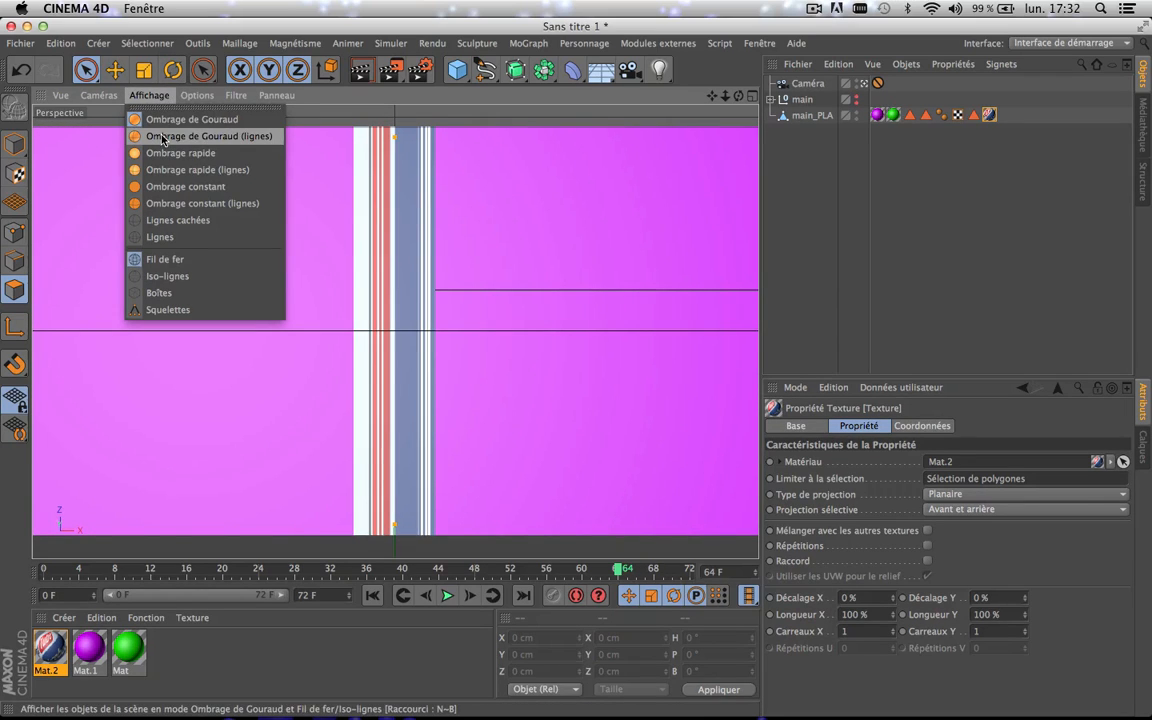
click(162, 137)
- Set active-object shading to Ombrage de Gouraud in the display settings of all views and inspect the line options
click(840, 232)
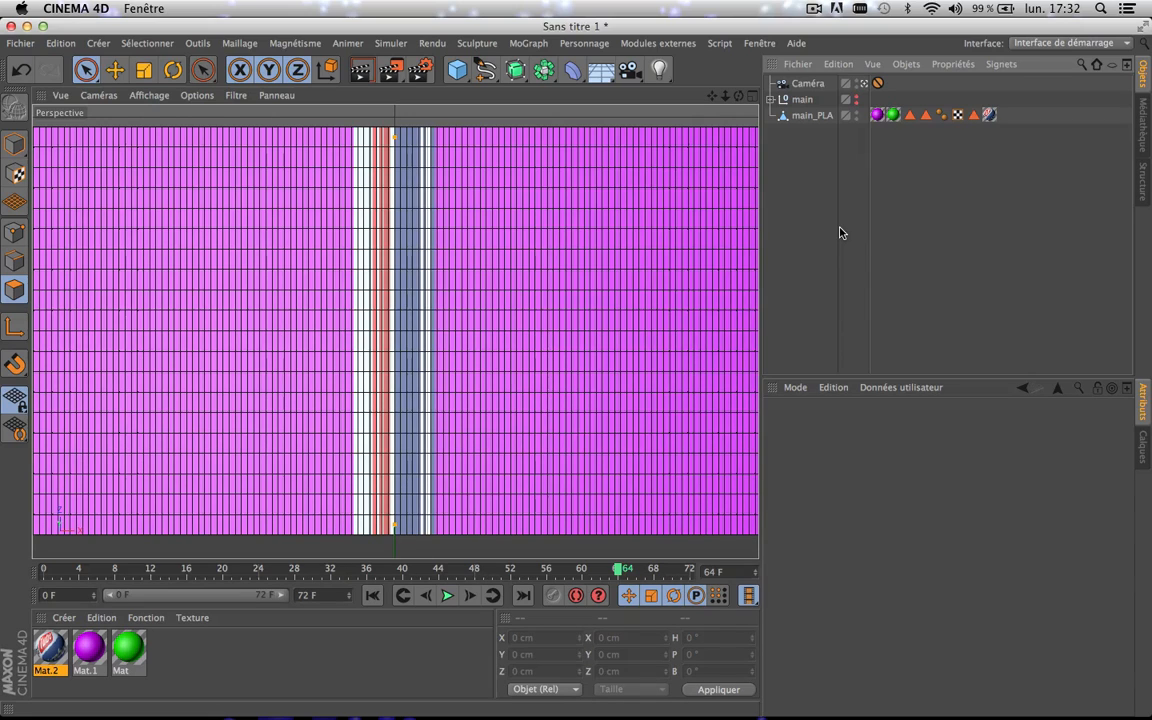
key(alt+v)
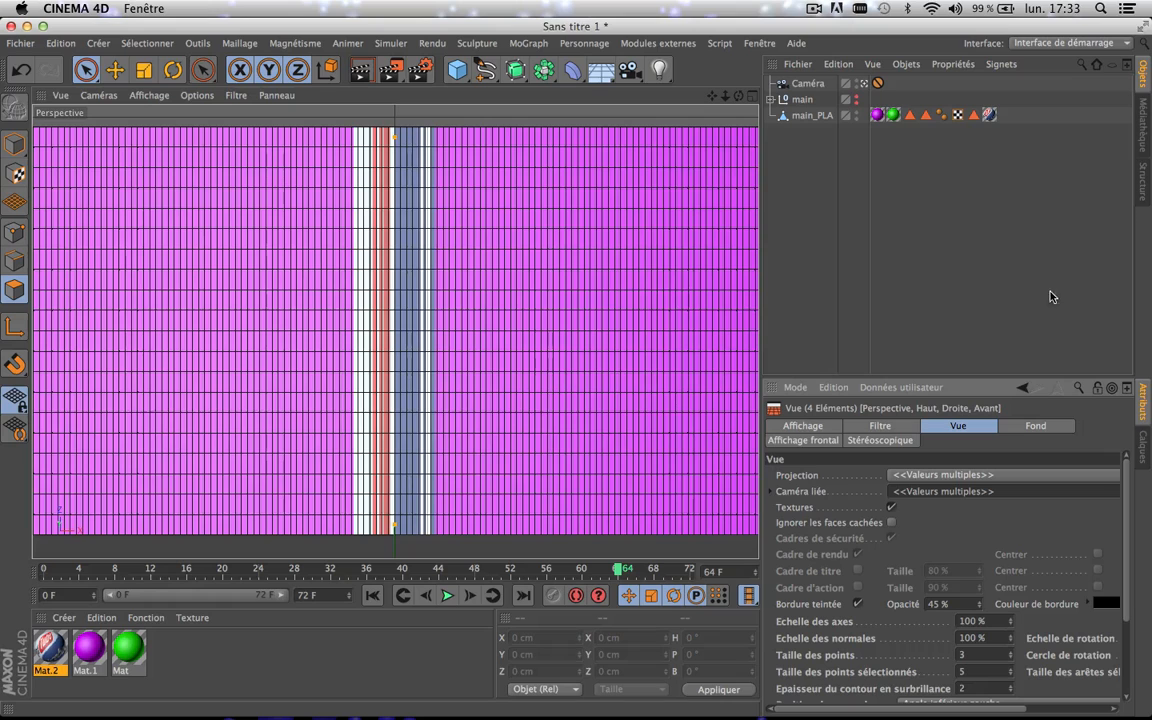
click(805, 426)
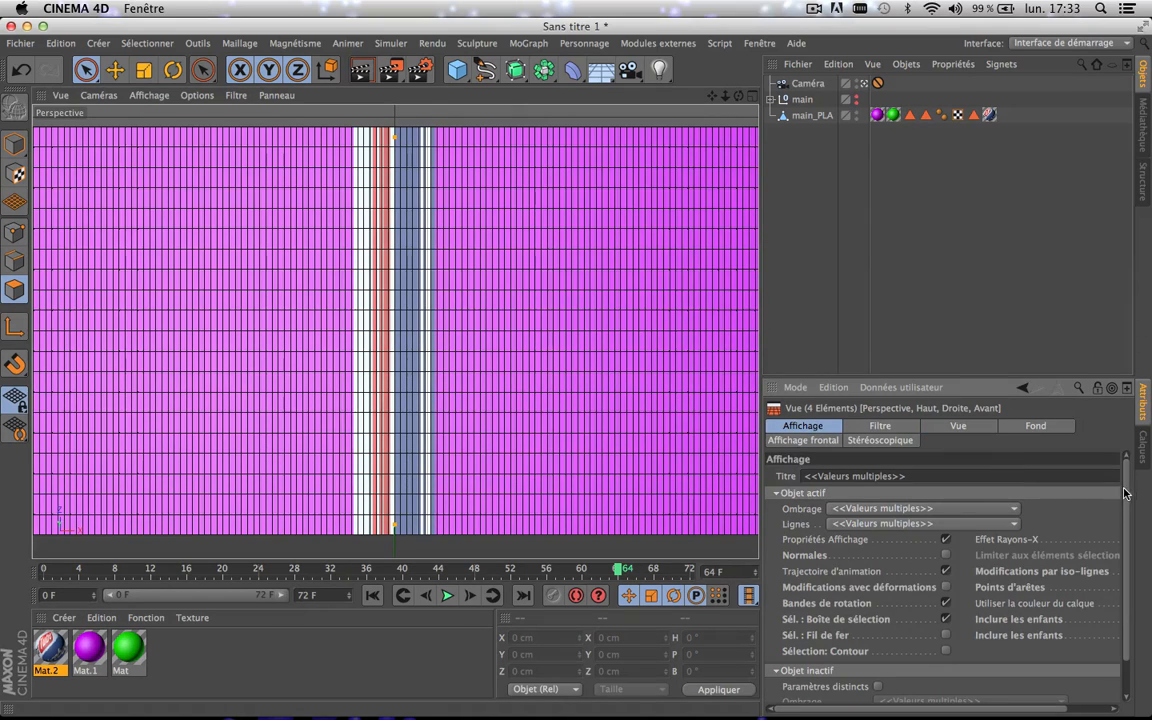
mouse_move(1124, 492)
mouse_down()
mouse_move(1123, 565)
mouse_move(1123, 486)
mouse_up()
click(951, 510)
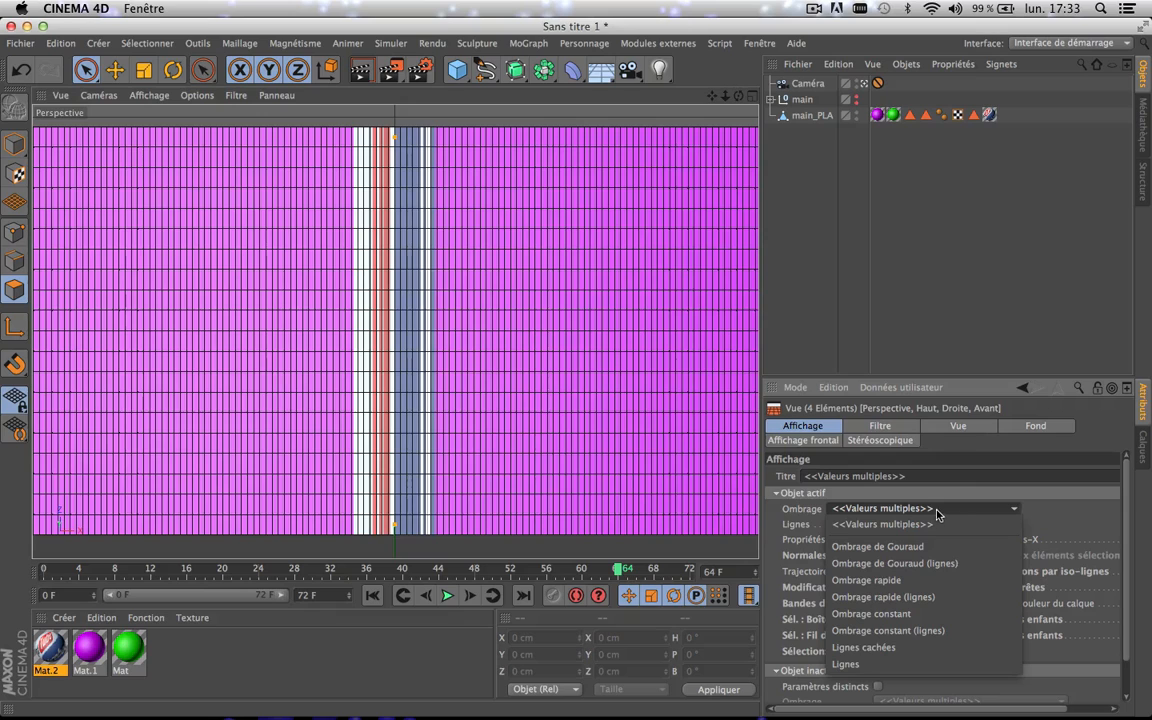
click(903, 554)
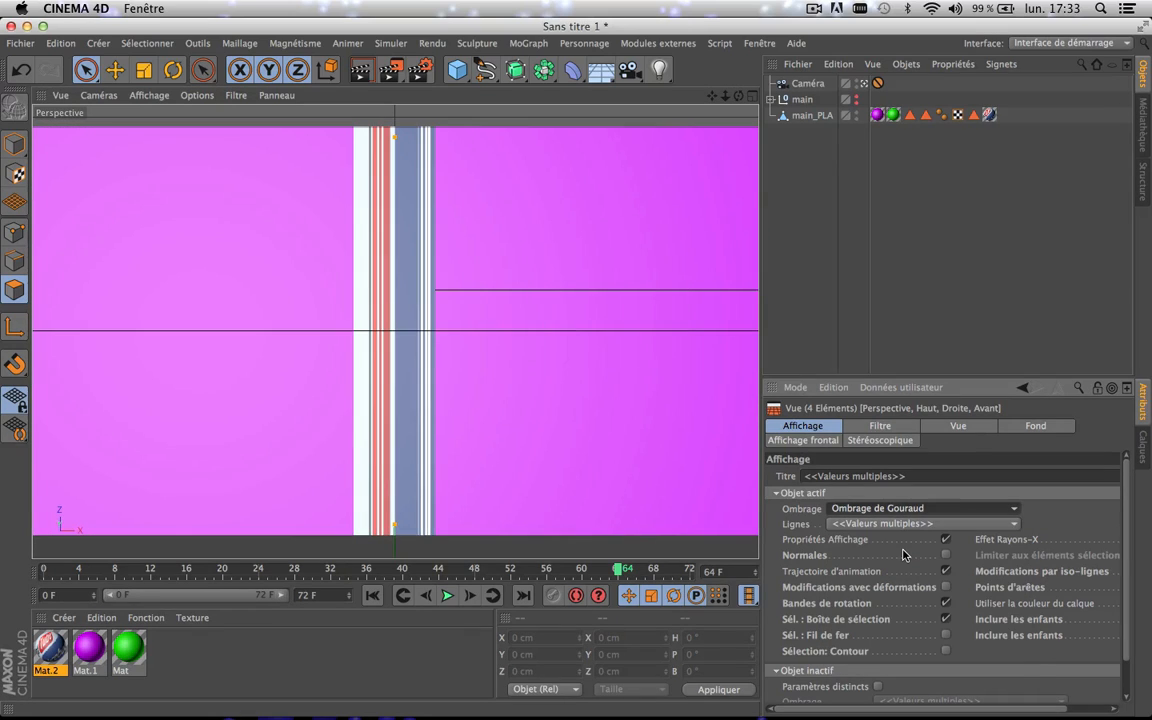
click(422, 318)
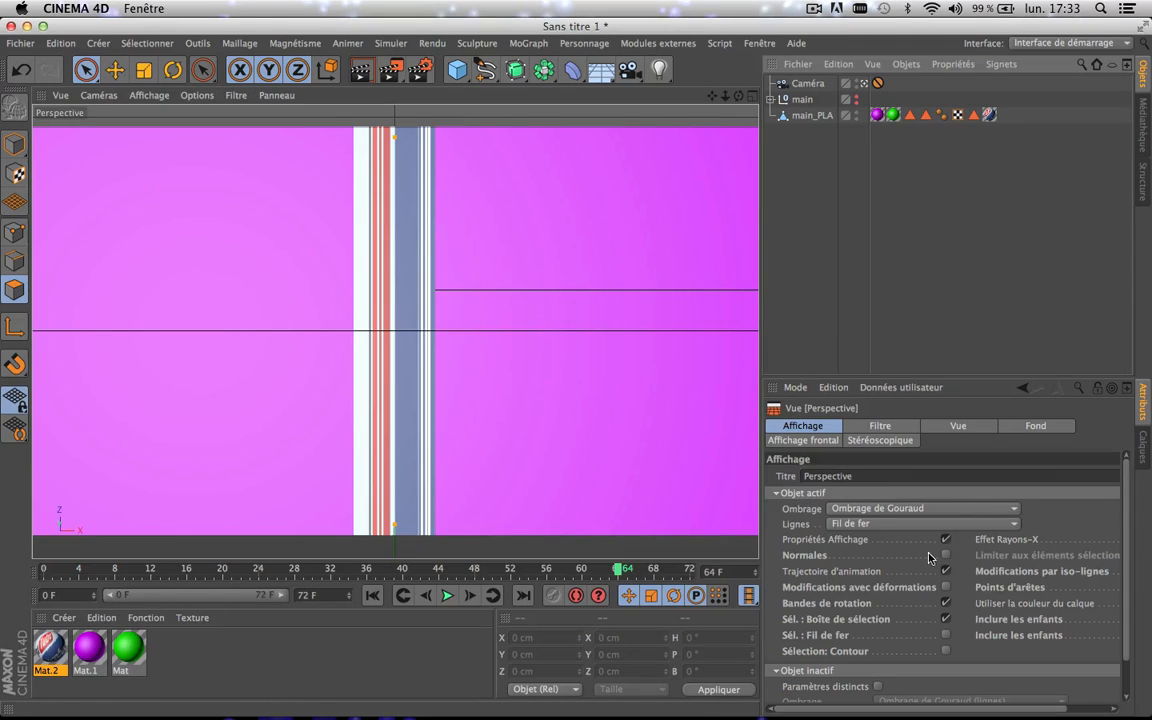
click(912, 524)
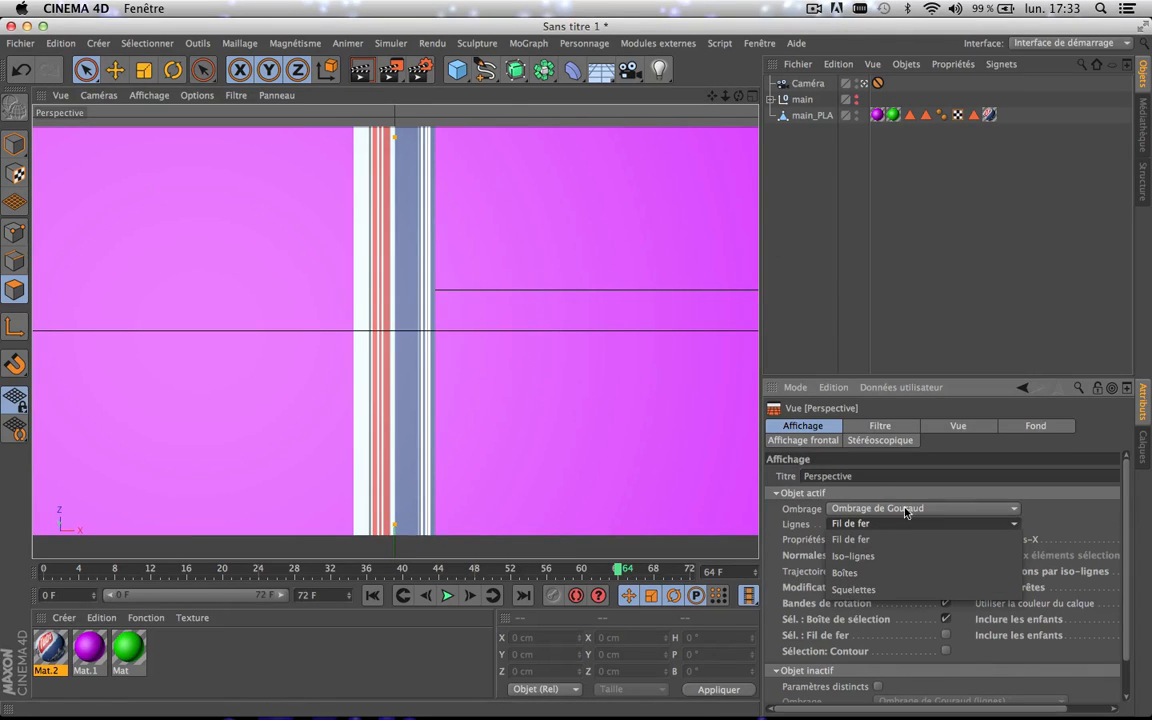
click(811, 297)
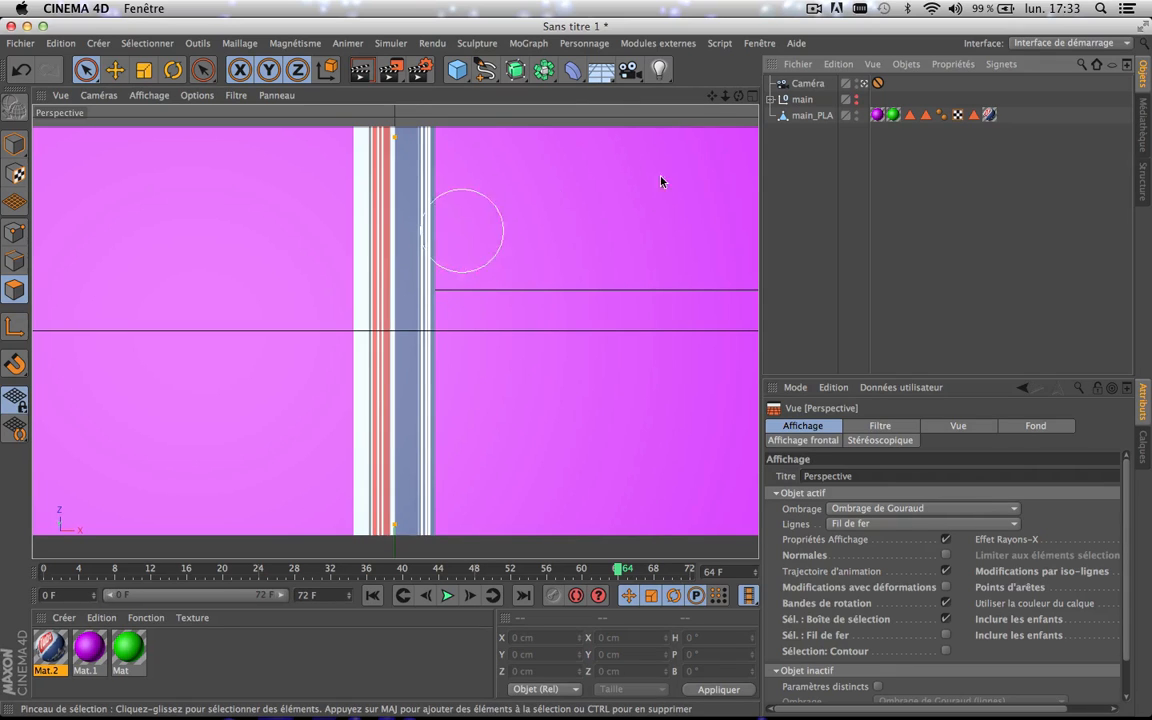
click(864, 83)
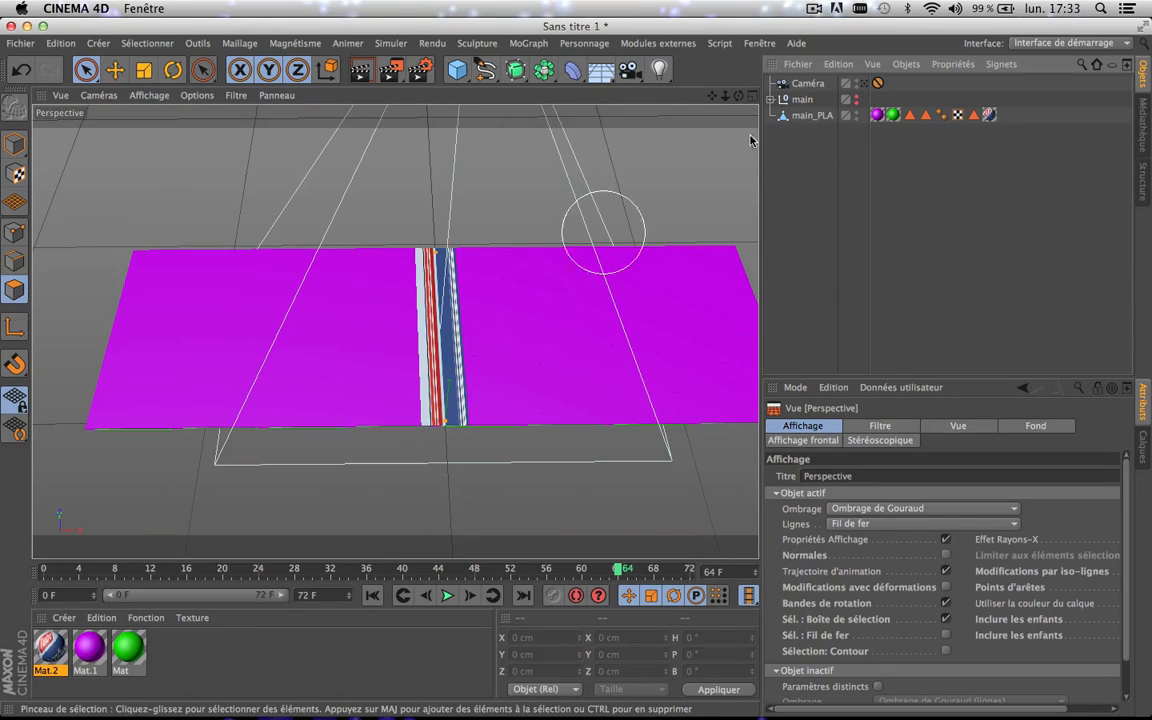
click(870, 84)
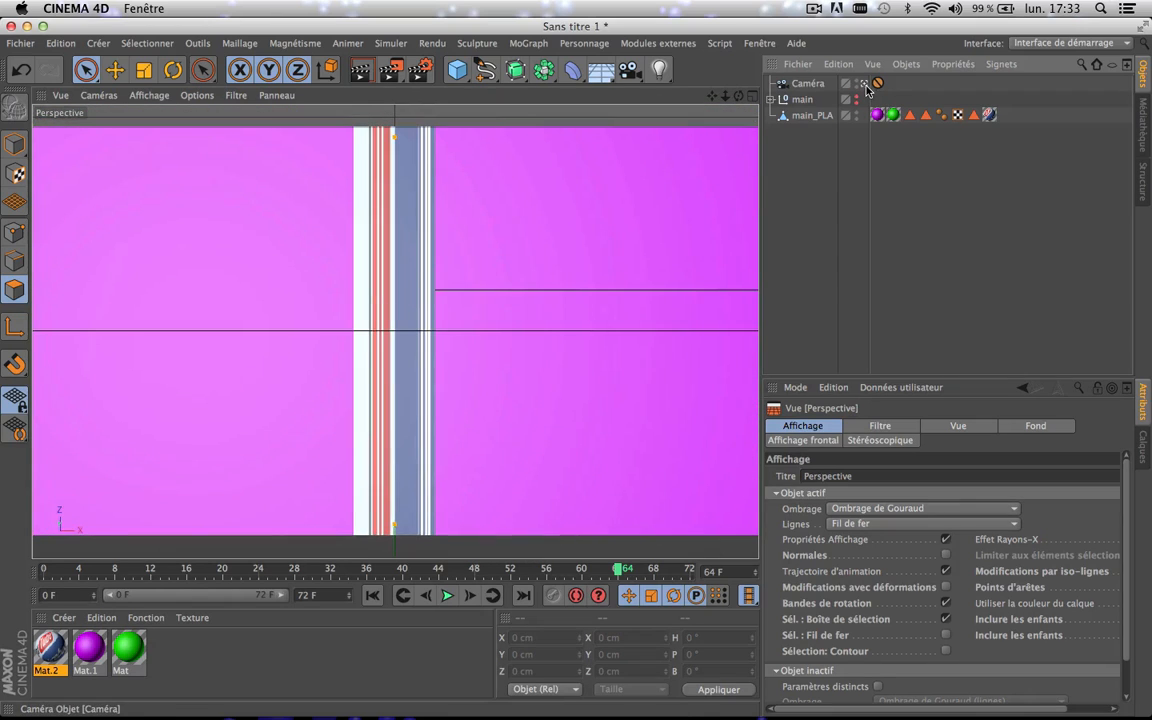
click(85, 69)
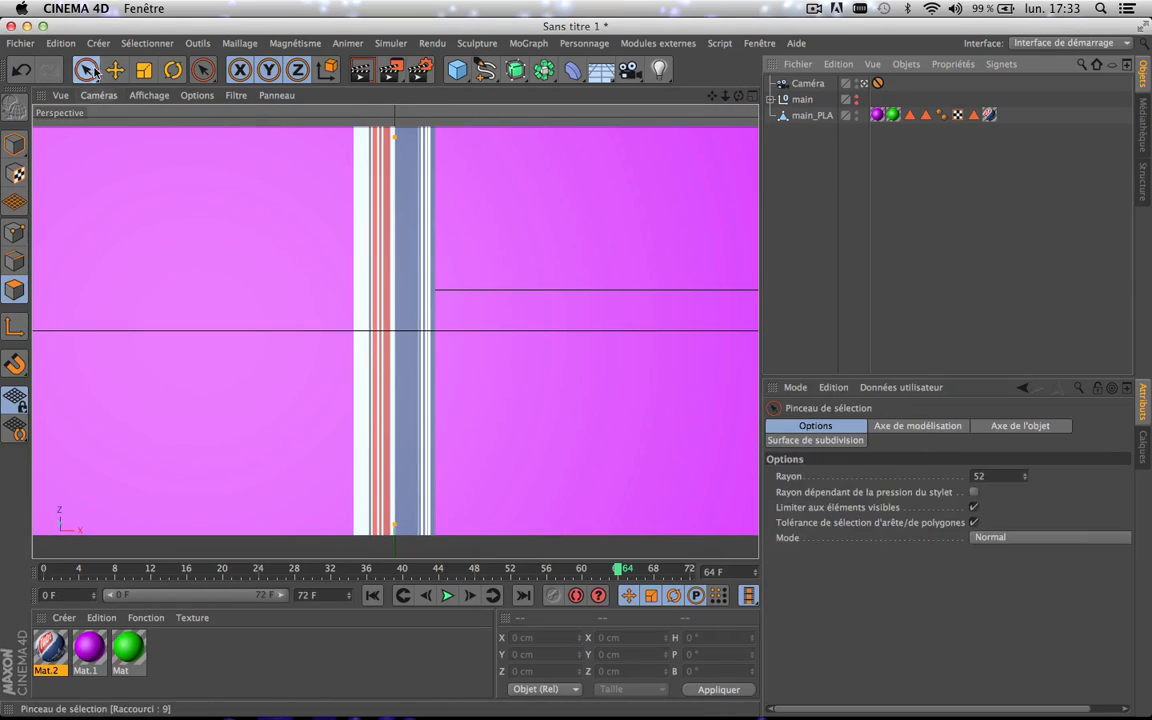
click(115, 70)
click(85, 69)
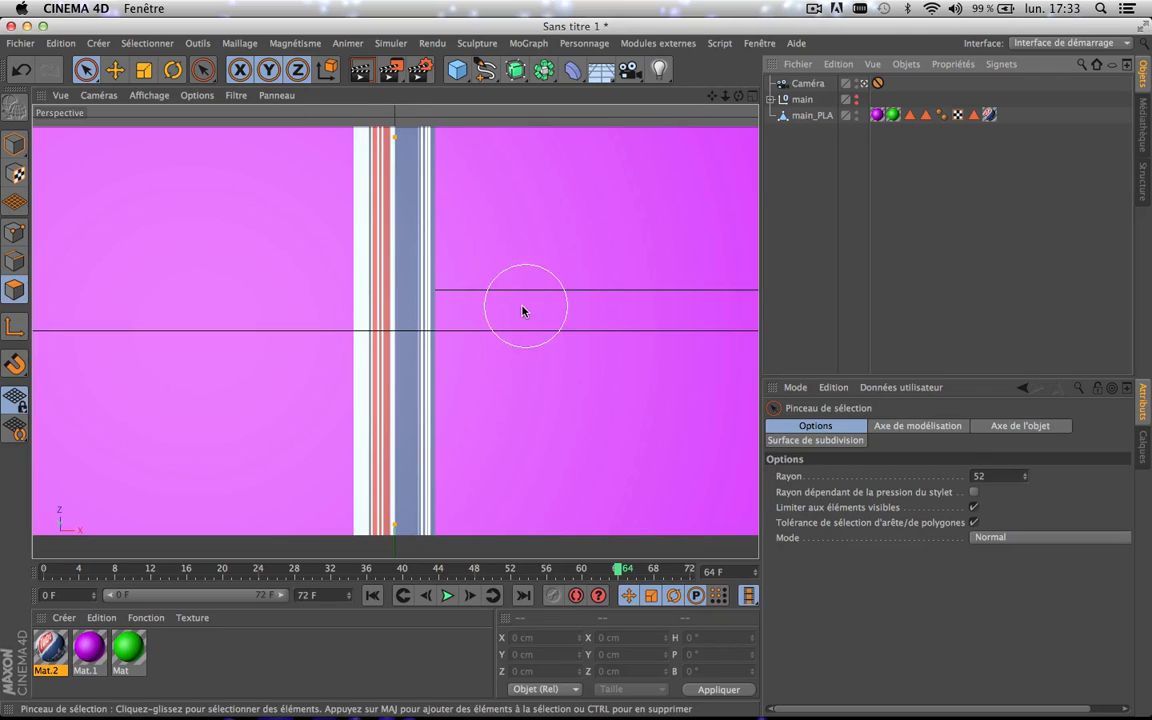
- Show Gouraud shading with lines on the sheet, and return to plain Ombrage de Gouraud
click(149, 95)
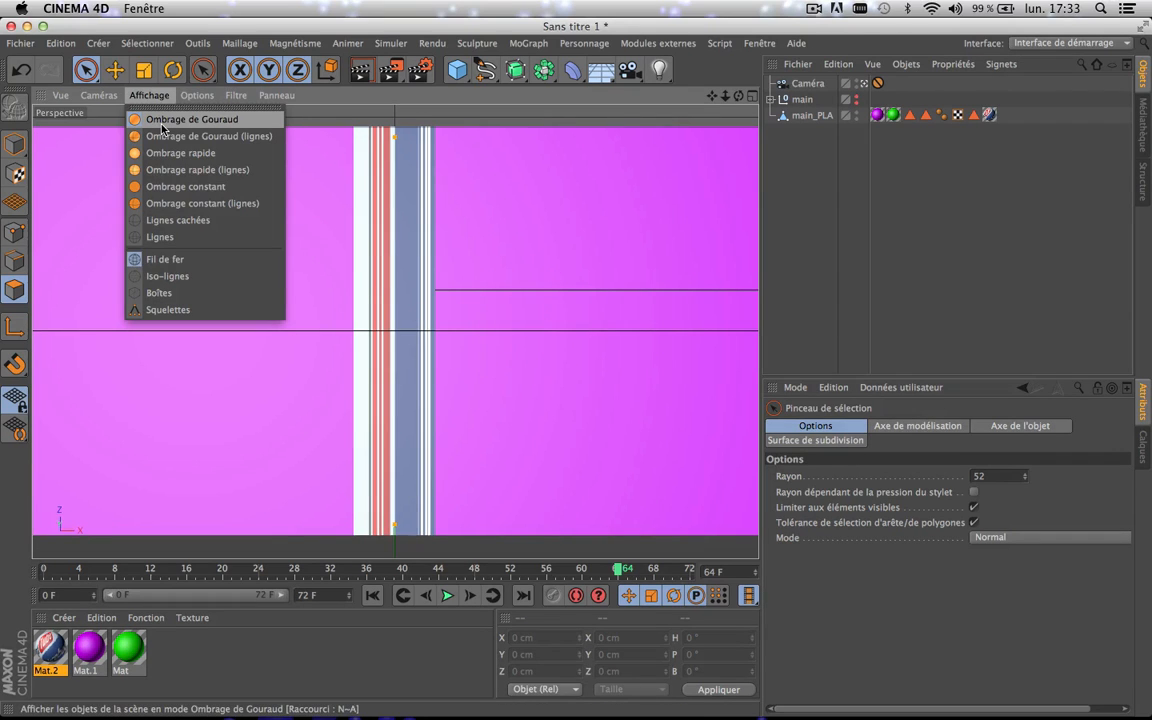
click(165, 136)
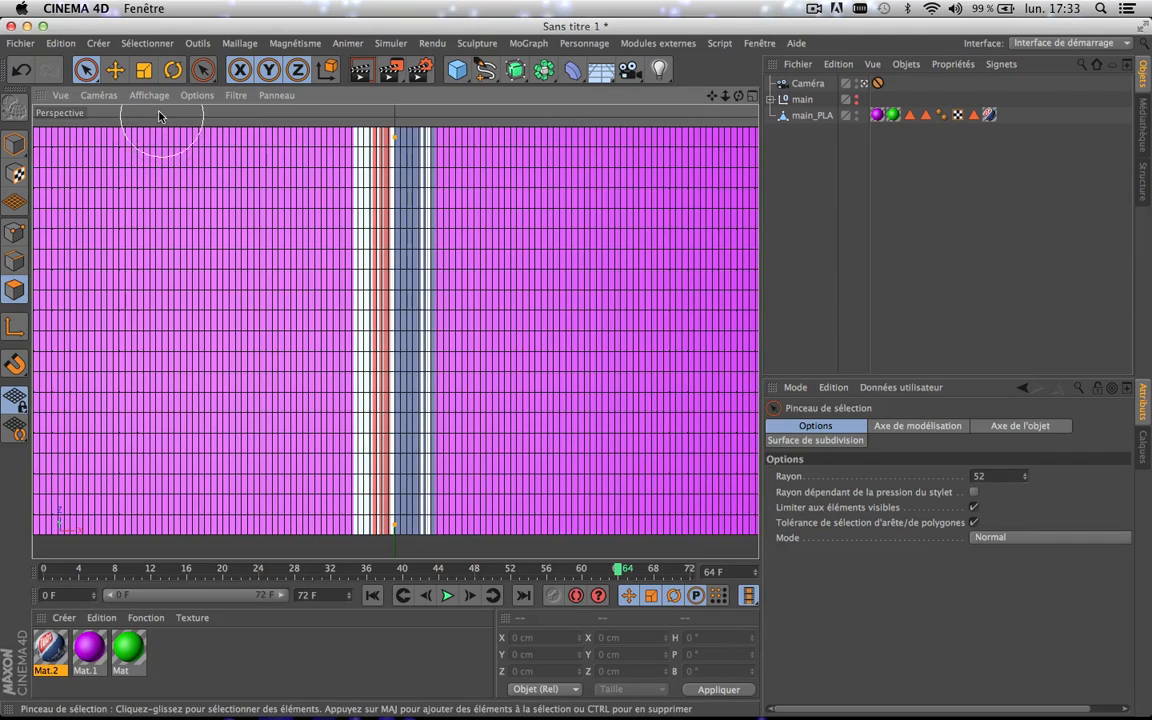
click(150, 97)
click(160, 119)
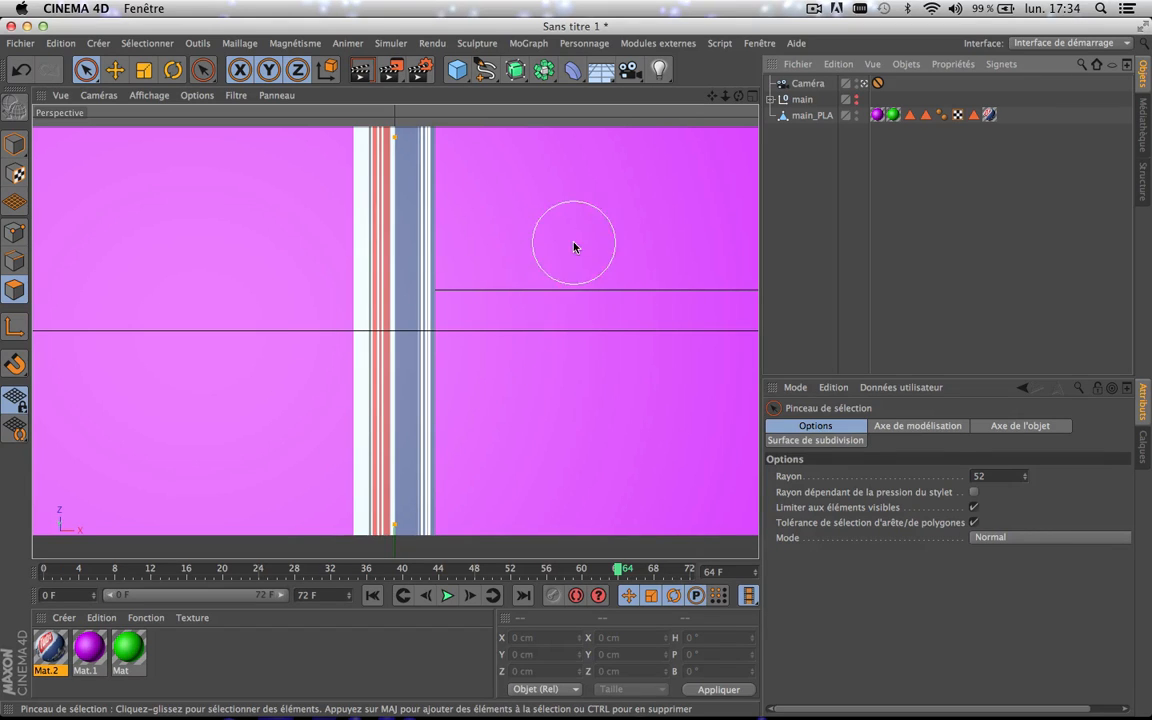
- Try to rotate main_PLA about its X axis in model mode and undo the rotation
click(989, 115)
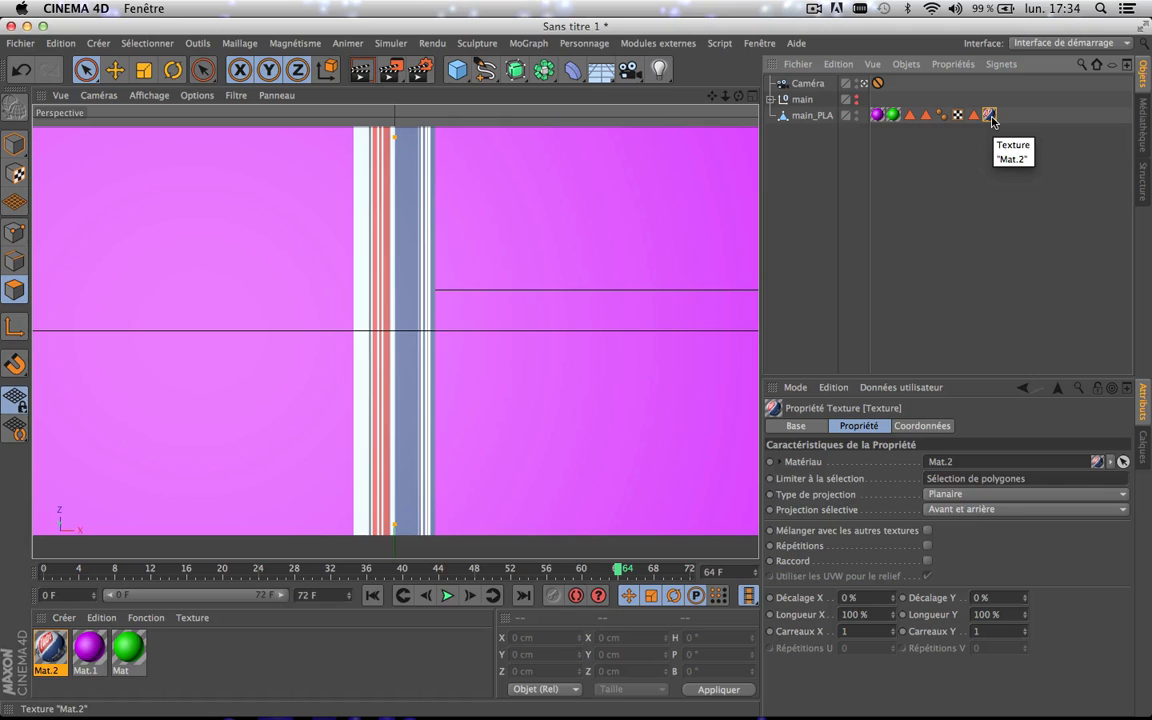
click(13, 150)
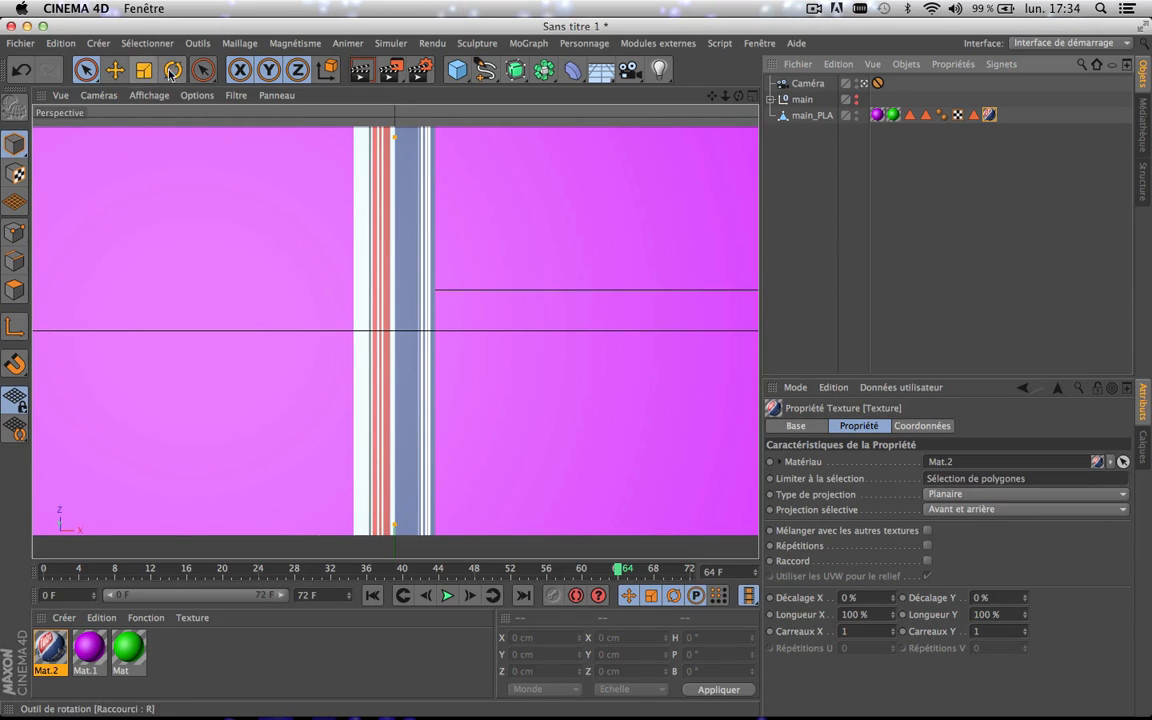
click(171, 71)
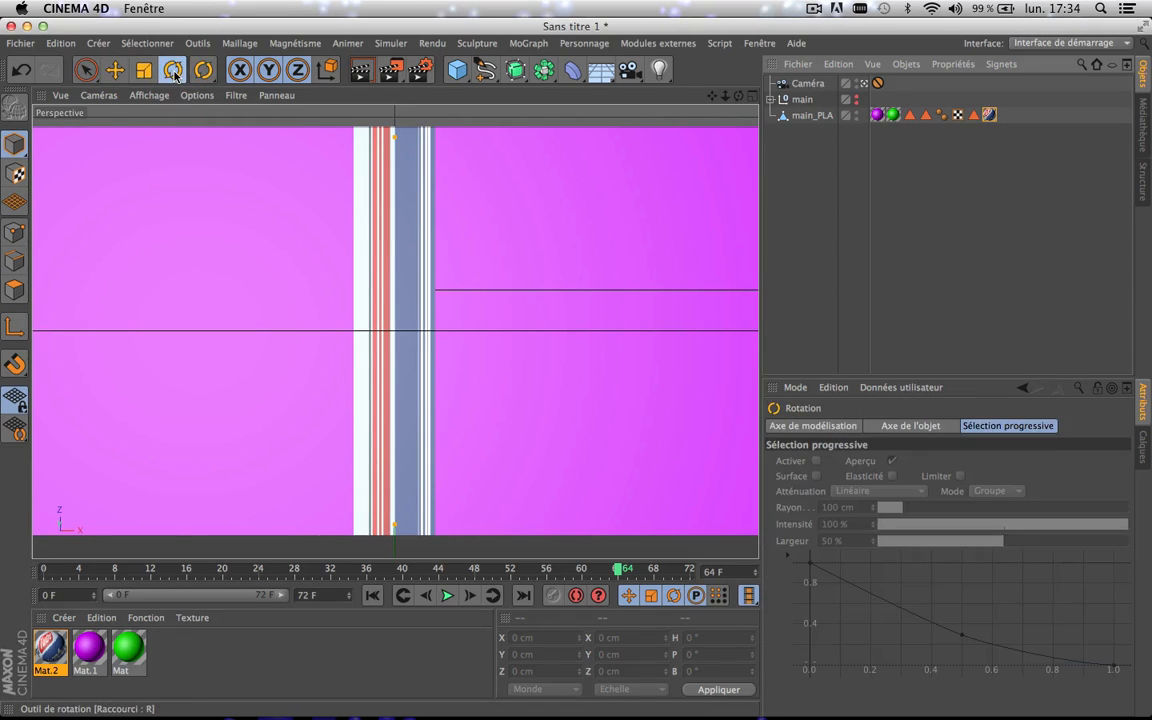
click(798, 118)
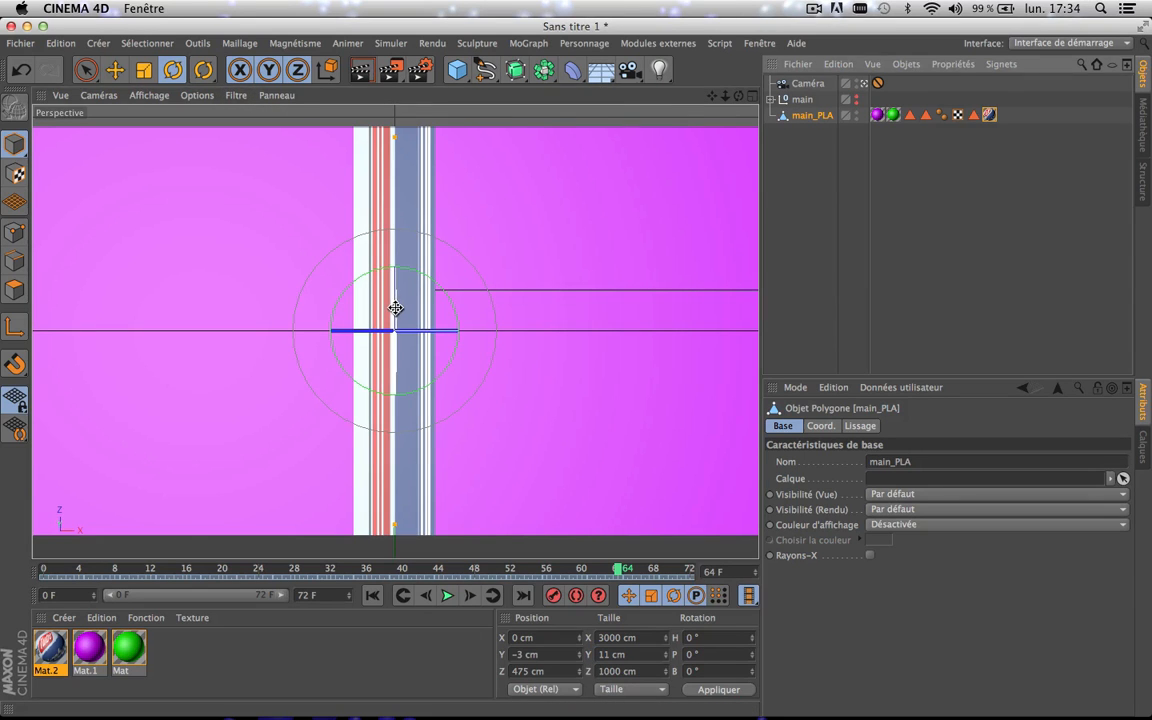
drag(396, 306, 407, 243)
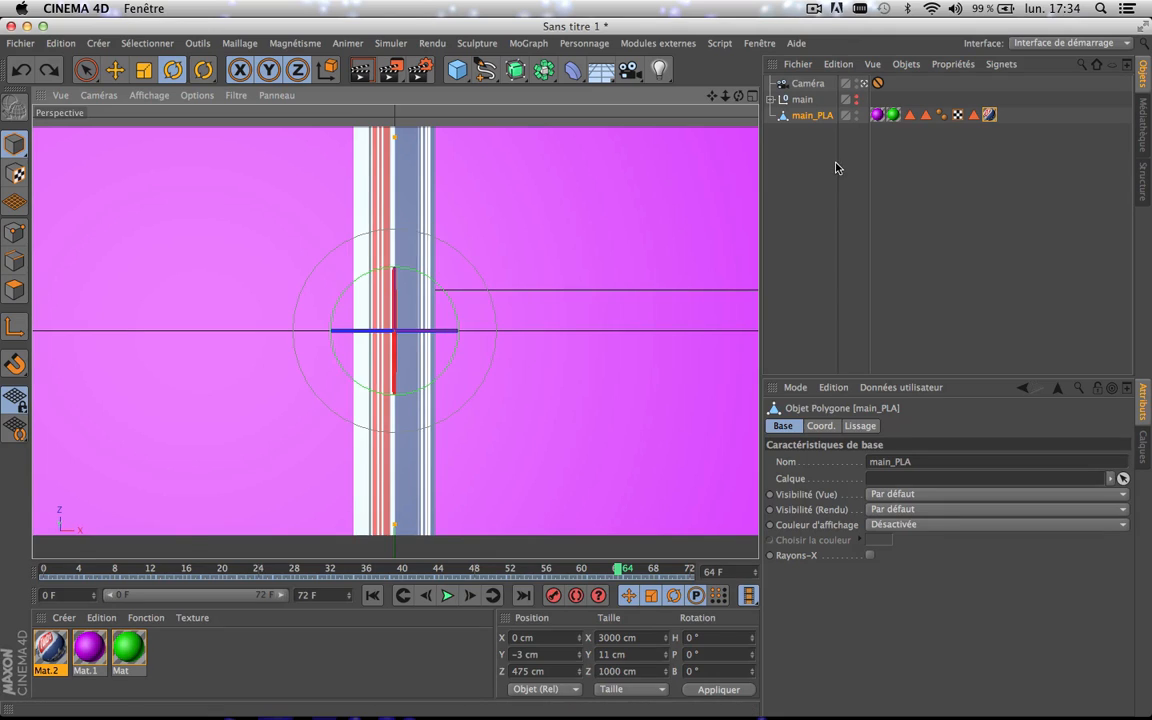
- Select only the Mat.2 texture tag on main_PLA and switch to texture mode
click(878, 127)
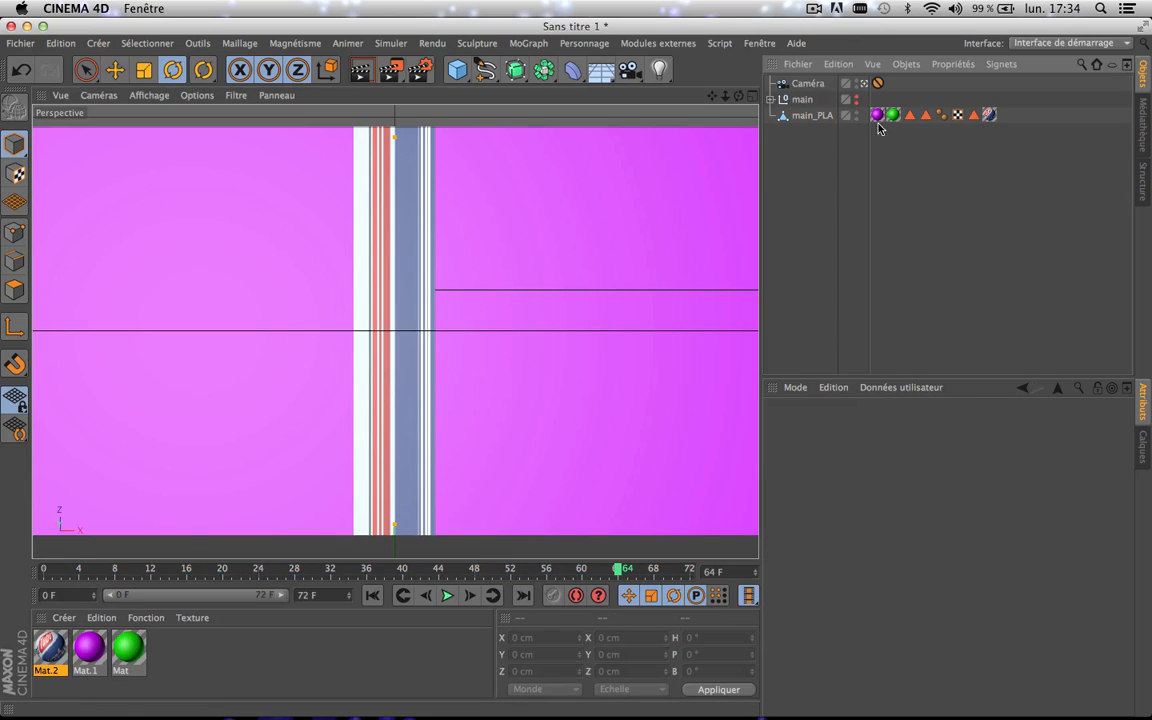
click(990, 114)
click(16, 174)
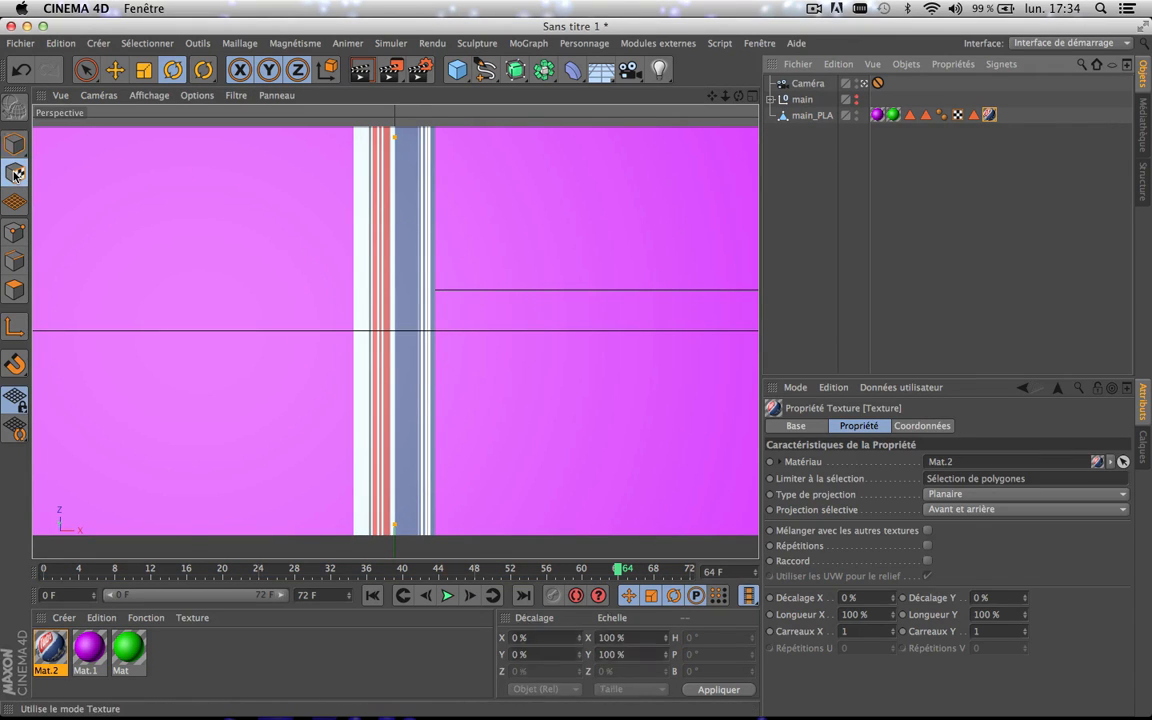
- Try to rotate about the X axis on main_PLA in texture mode, undo it and clear the selection
click(796, 118)
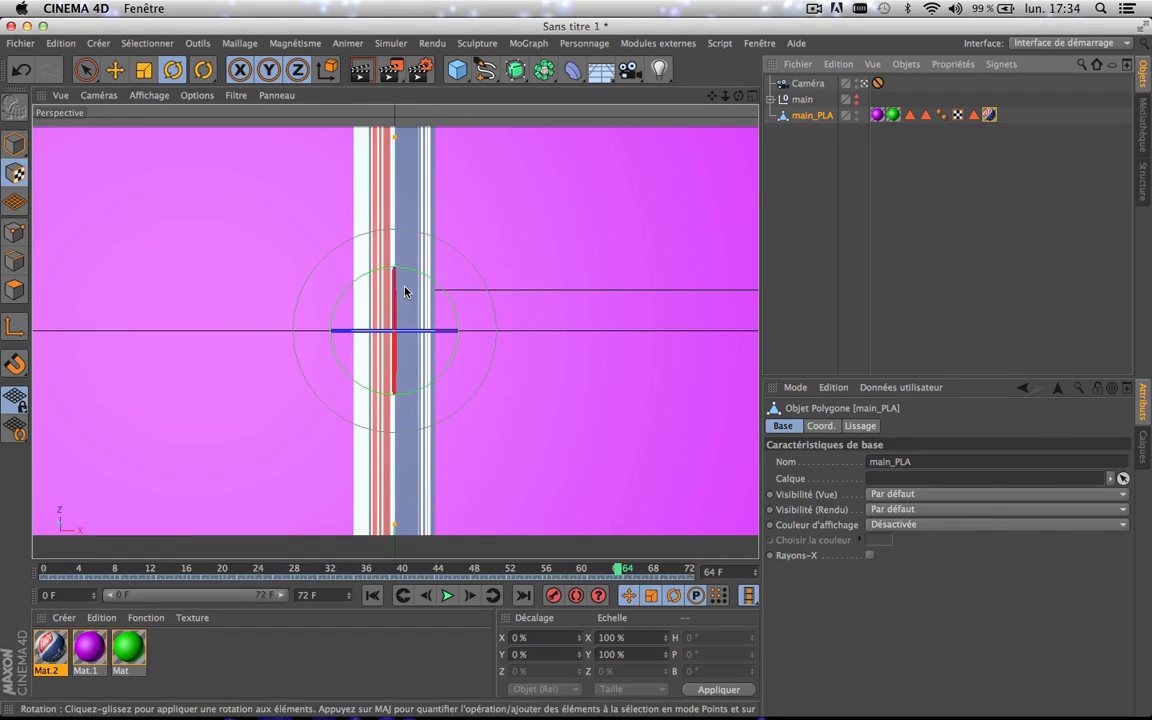
drag(391, 294, 393, 255)
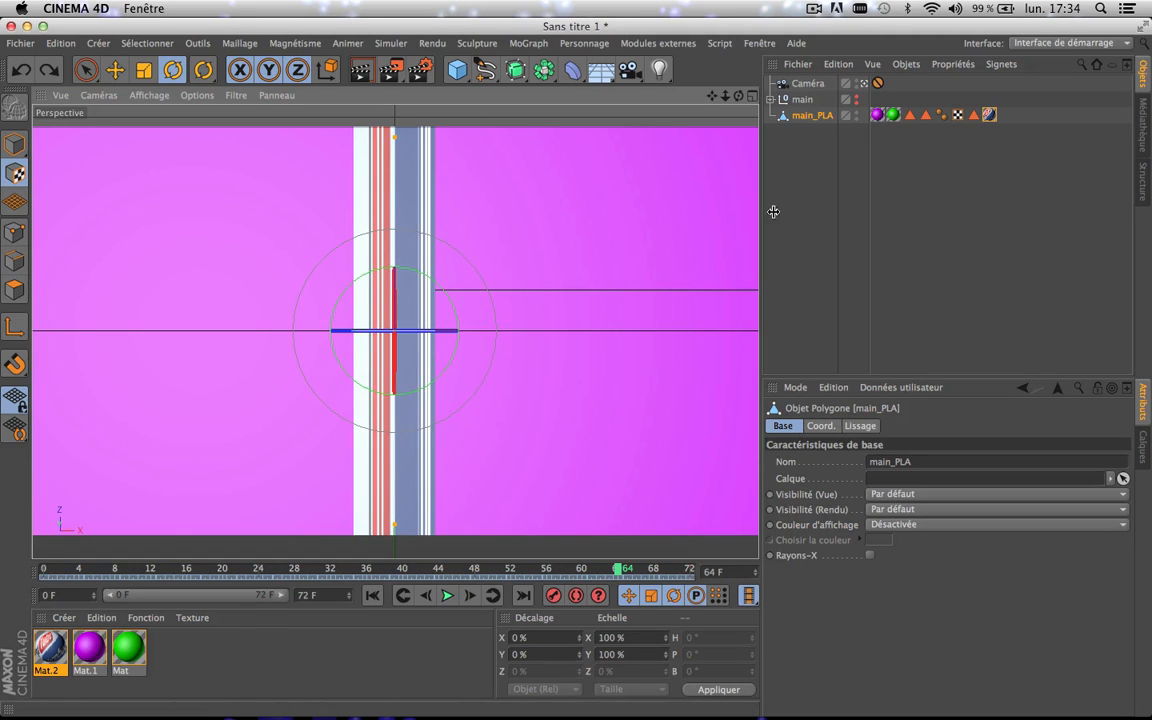
click(809, 220)
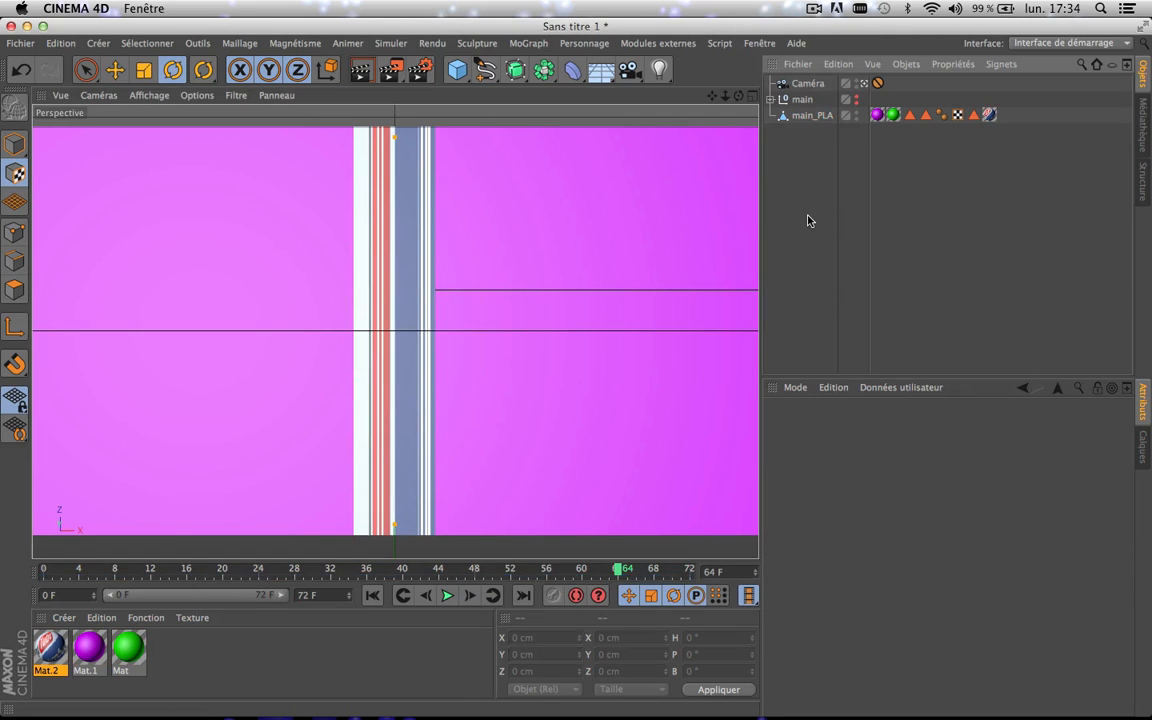
- Rotate the Mat.2 texture projection on main_PLA about X to a −90° pitch in texture mode, and take up the Move tool
click(814, 115)
click(989, 115)
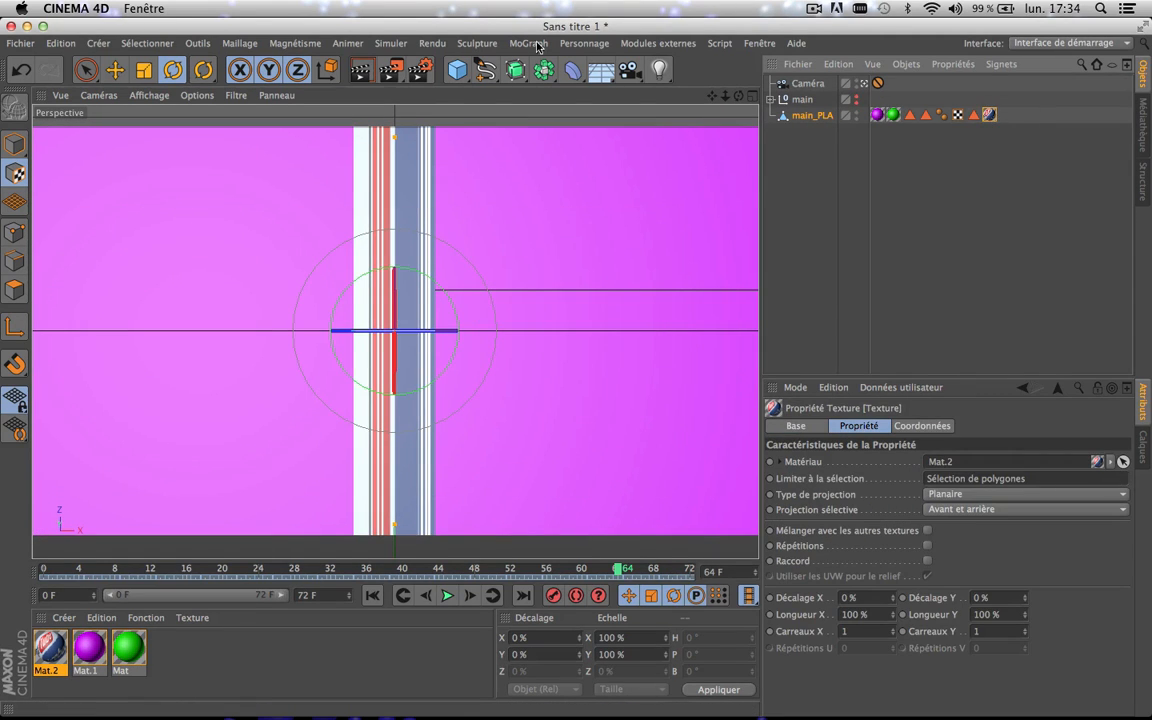
click(14, 145)
click(15, 175)
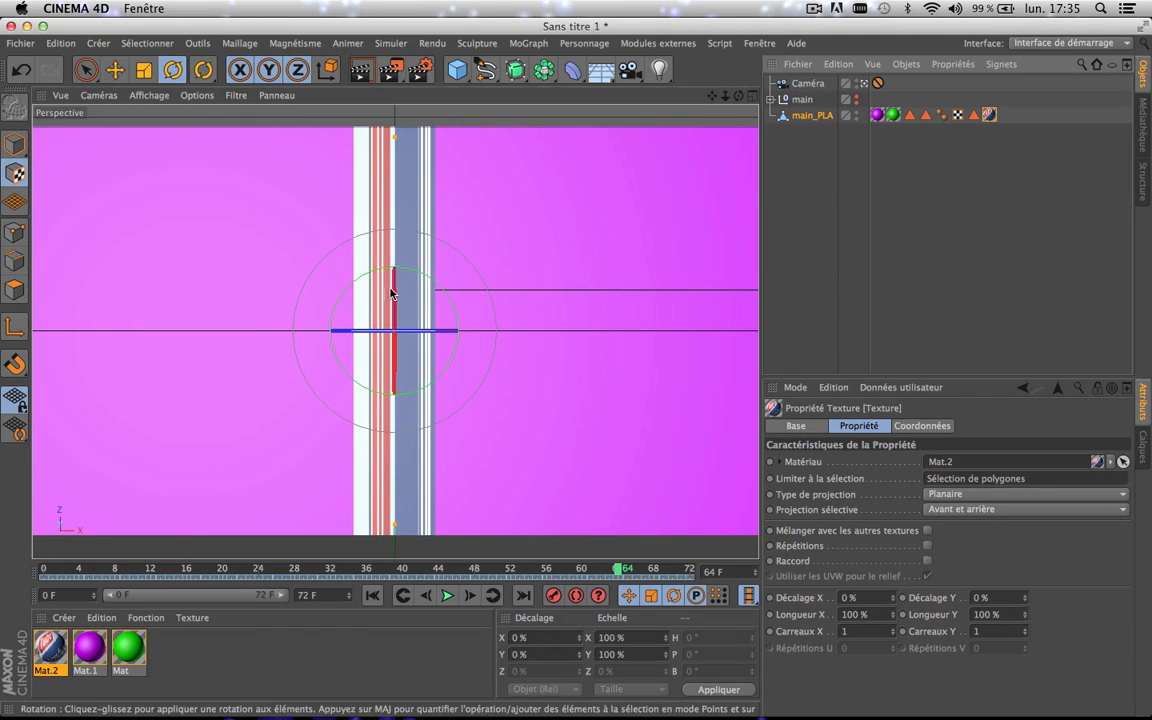
drag(392, 292, 397, 114)
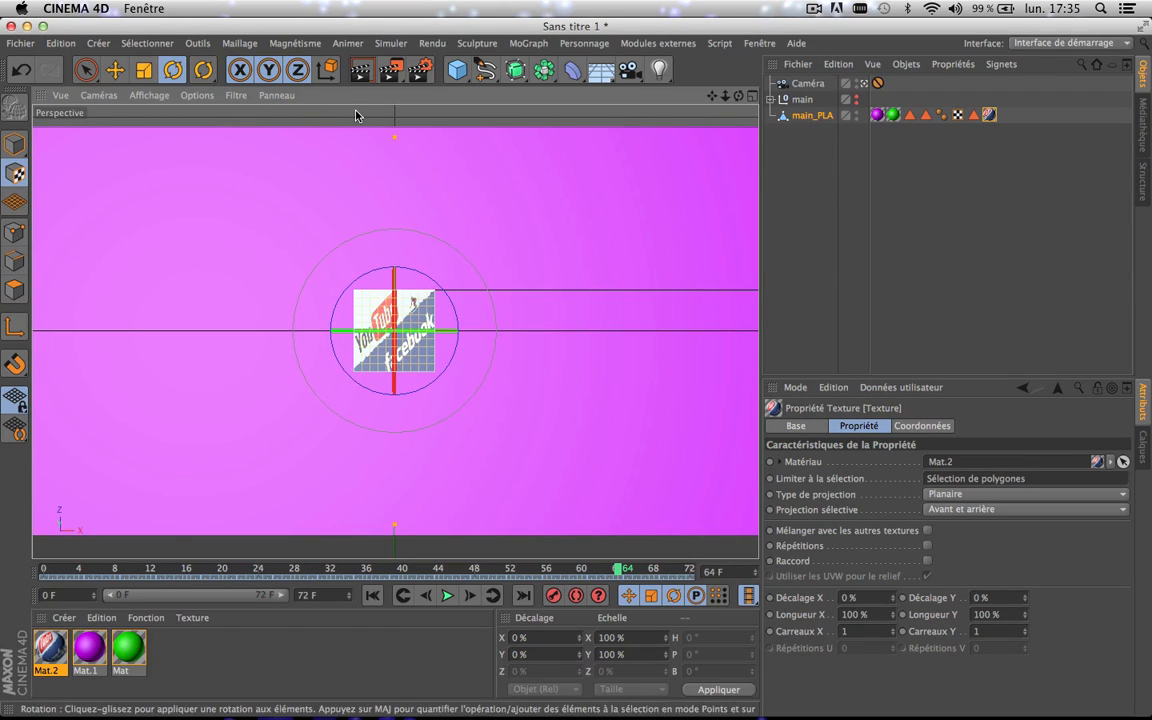
click(113, 70)
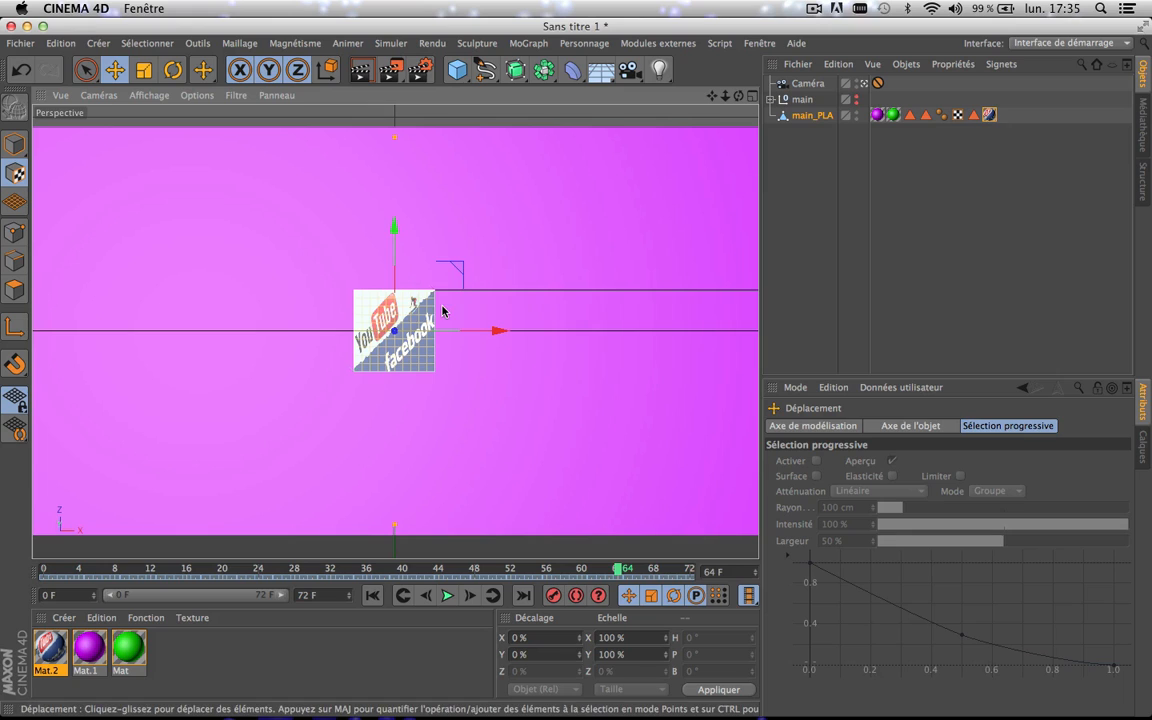
- Try to move the Mat.2 texture along X with axis editing off, and undo the move
click(13, 330)
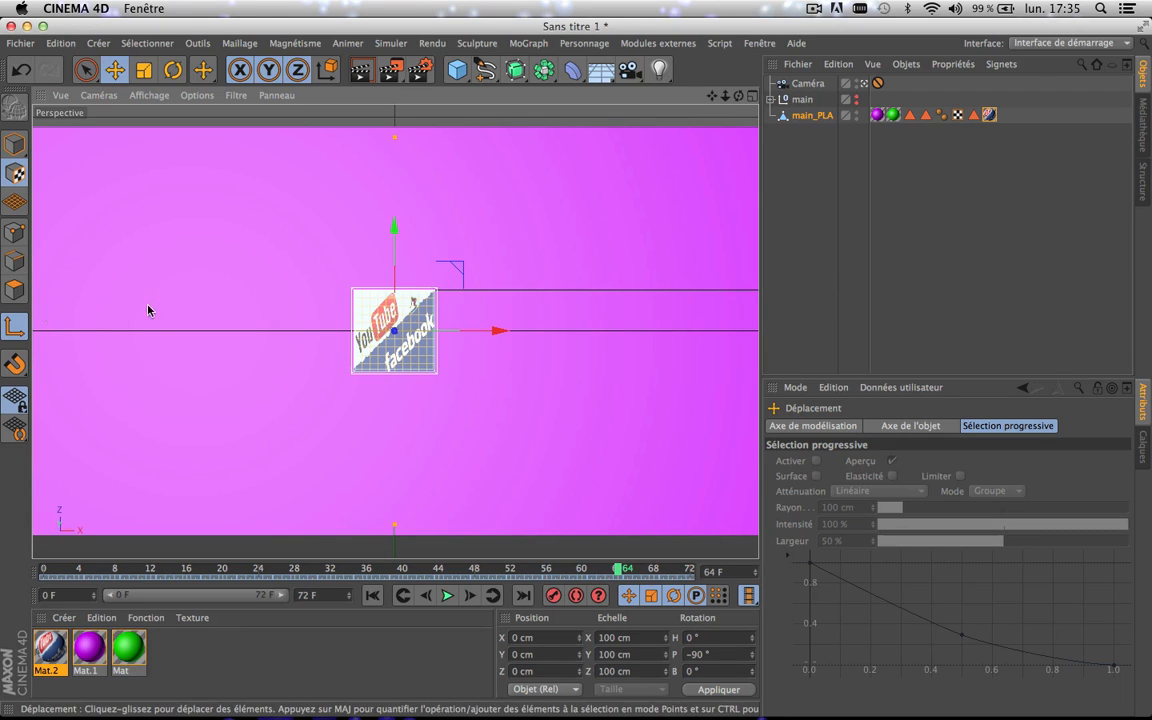
click(13, 327)
drag(497, 337, 52, 290)
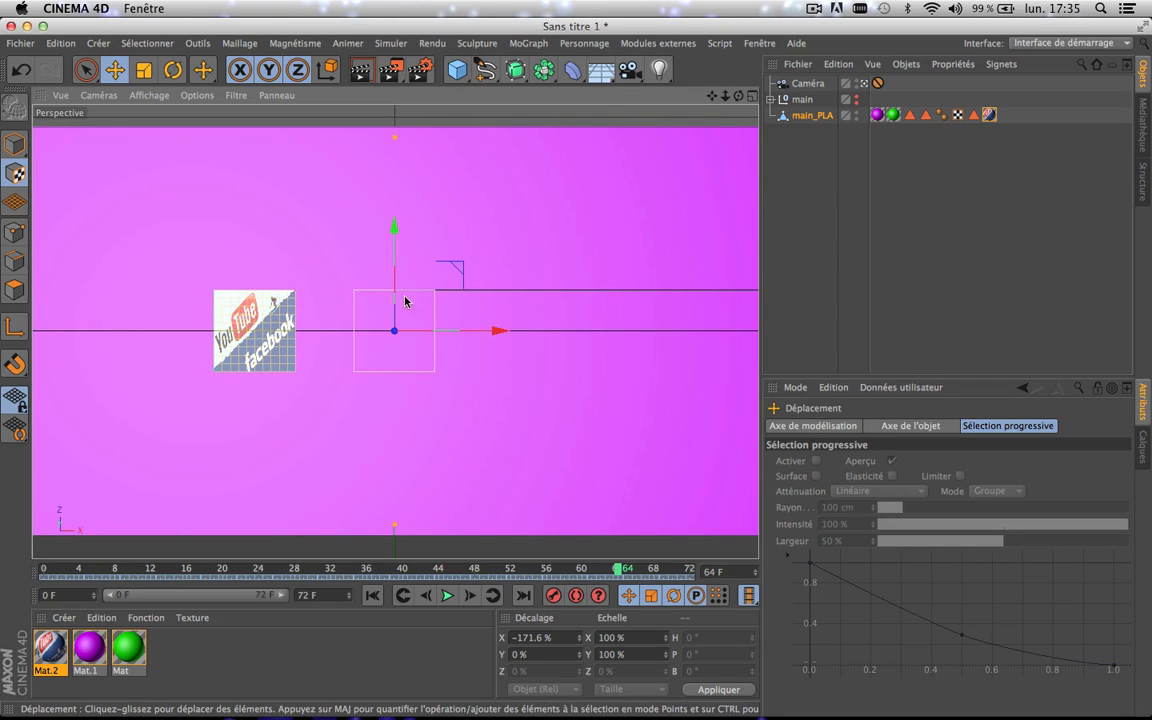
key(super+z)
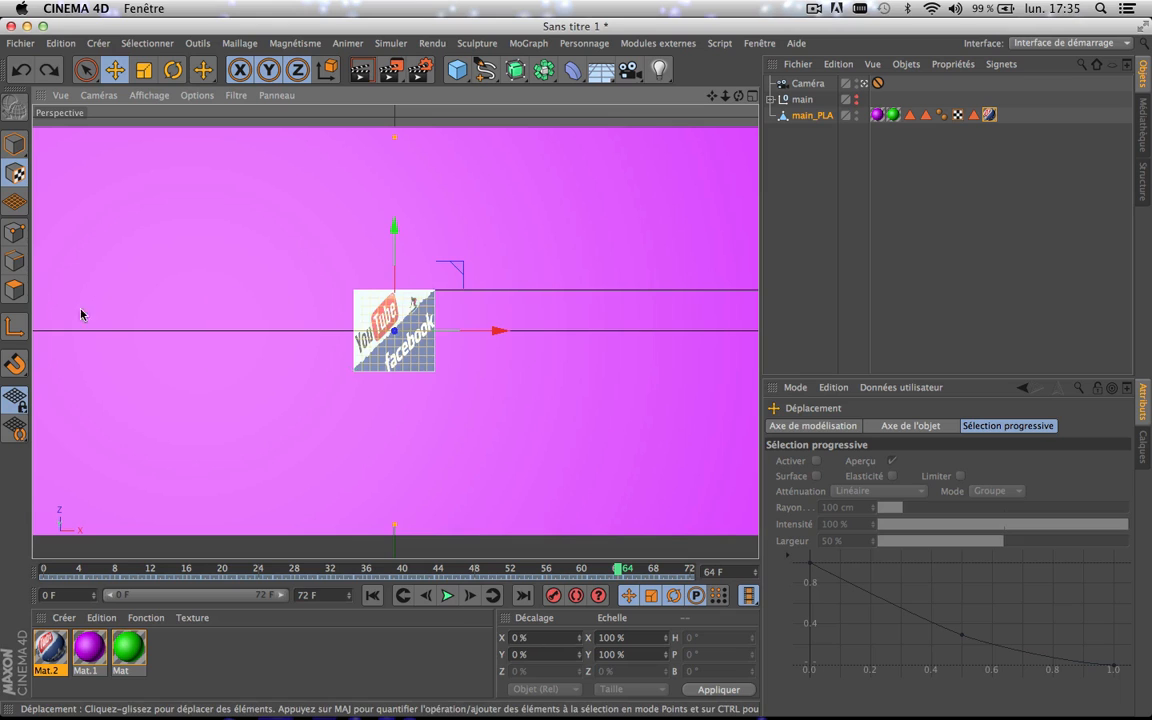
- With axis editing on, move the Mat.2 texture projection to X −790 cm, Z 400 cm, and switch axis editing off
click(15, 326)
drag(482, 333, 162, 350)
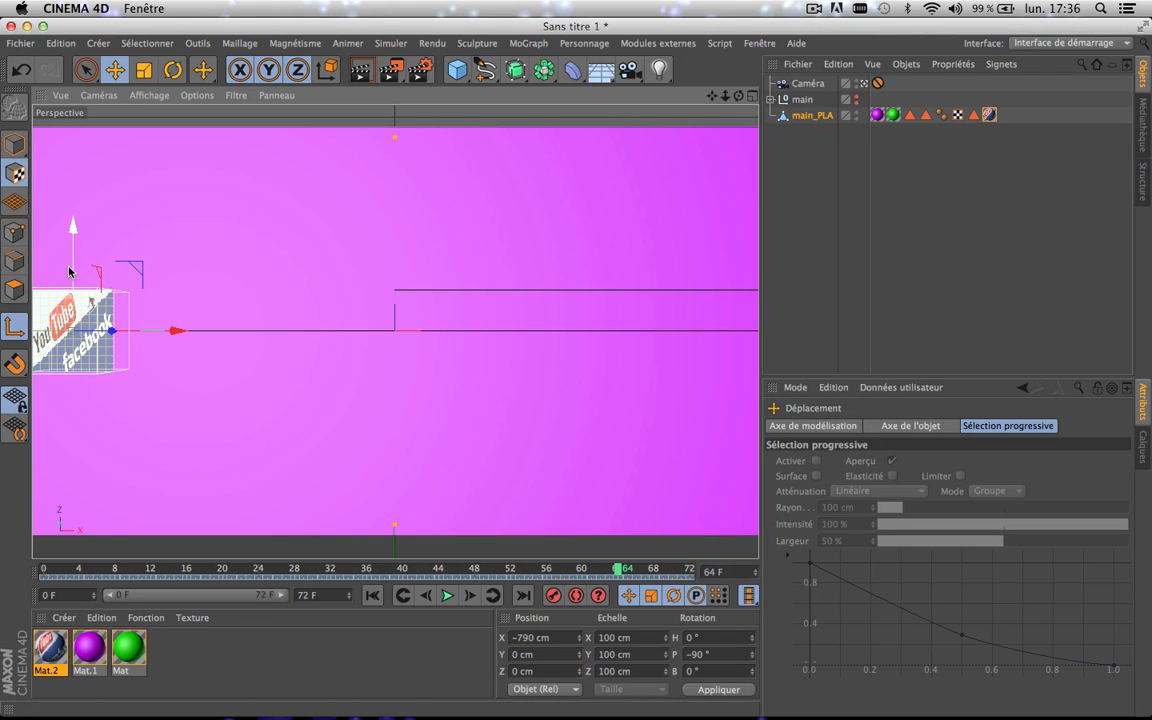
drag(69, 271, 63, 109)
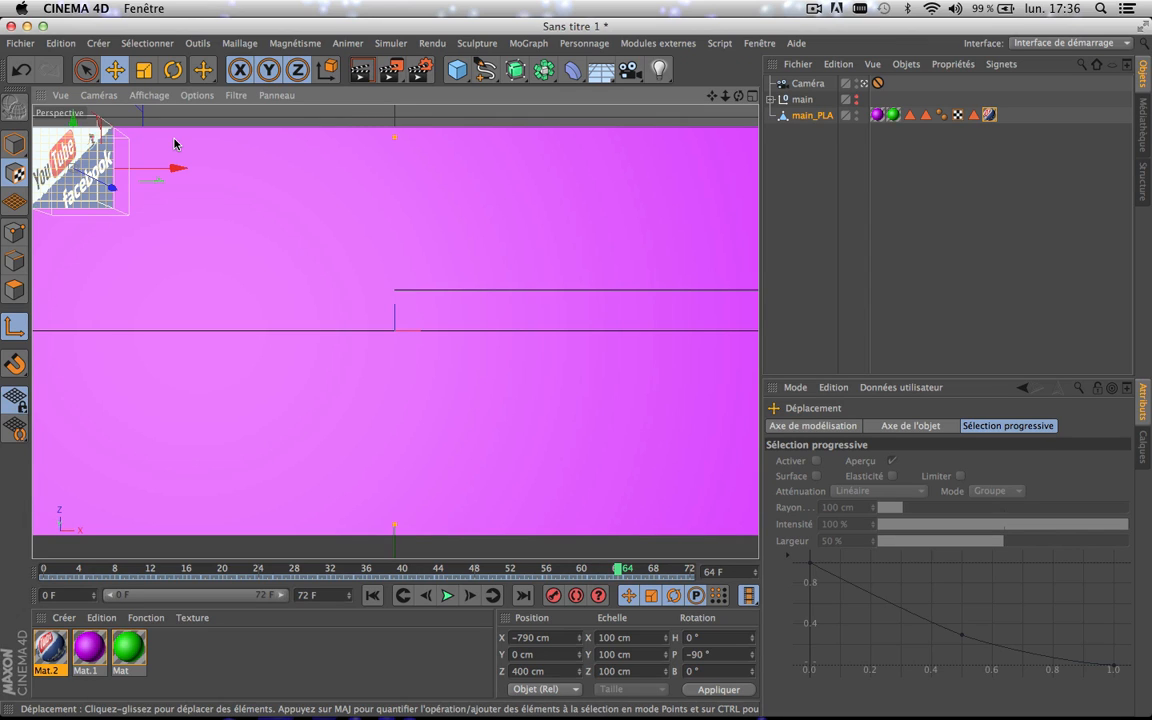
click(15, 328)
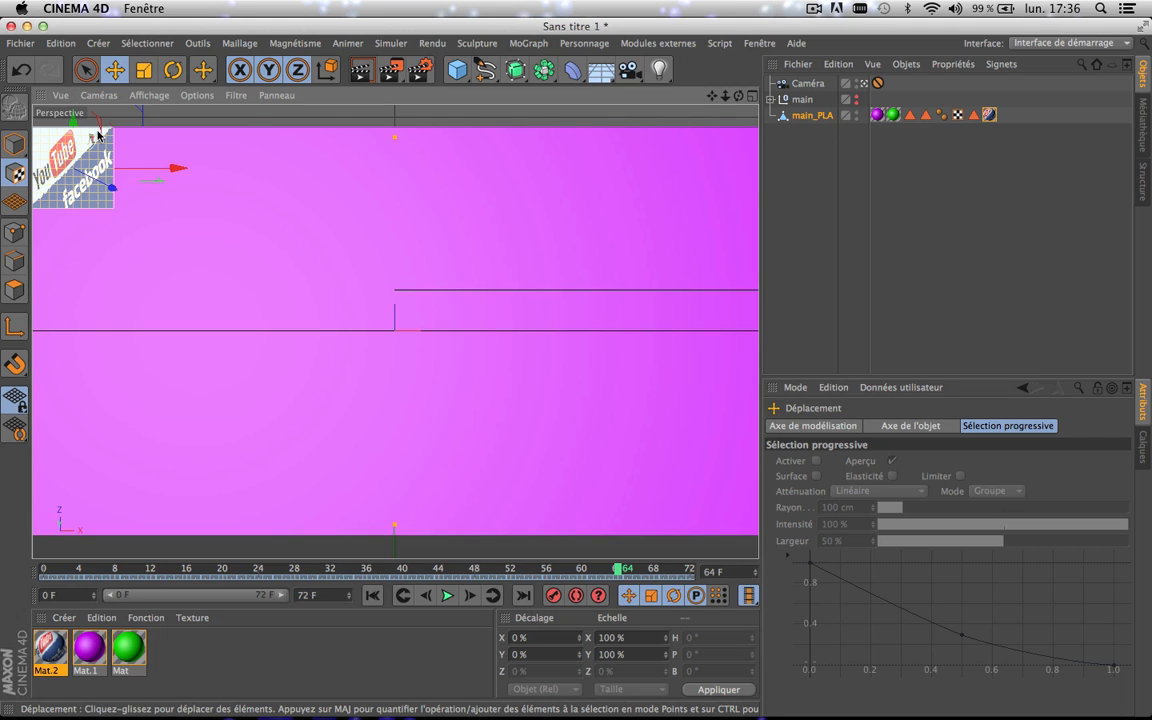
- Stretch the Mat.2 texture's Longueur X to 895 % and copy that value
click(989, 115)
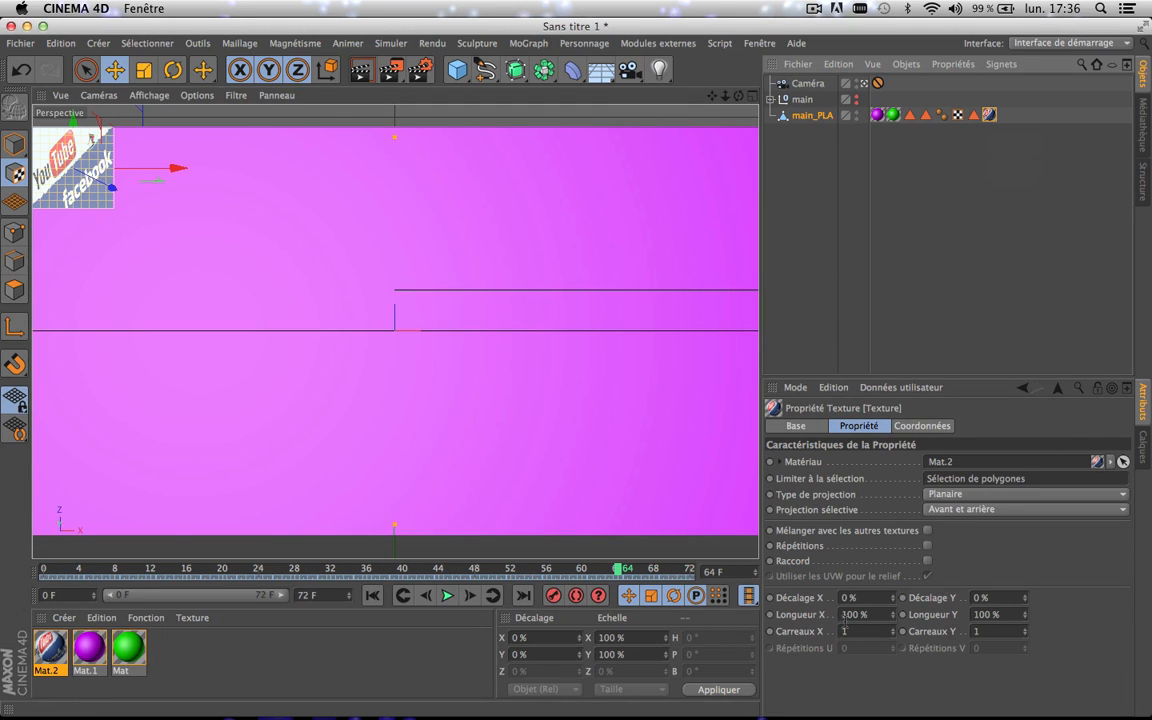
drag(894, 614, 1125, 614)
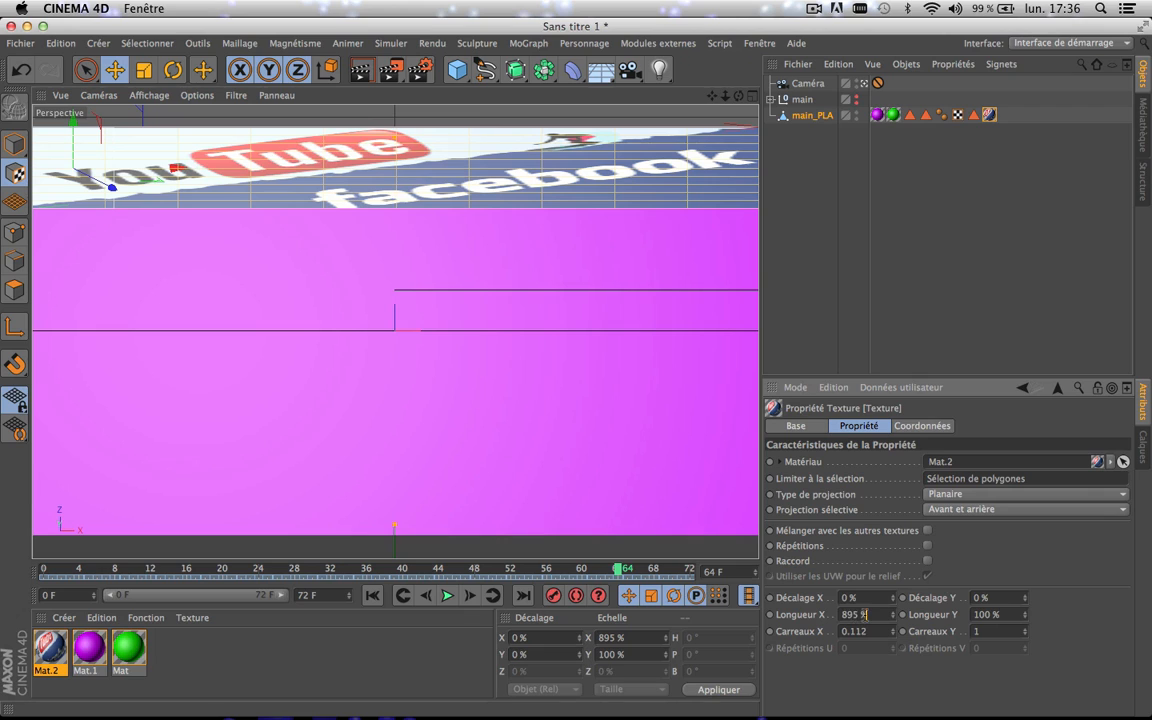
double_click(864, 614)
key(super+c)
right_click(866, 618)
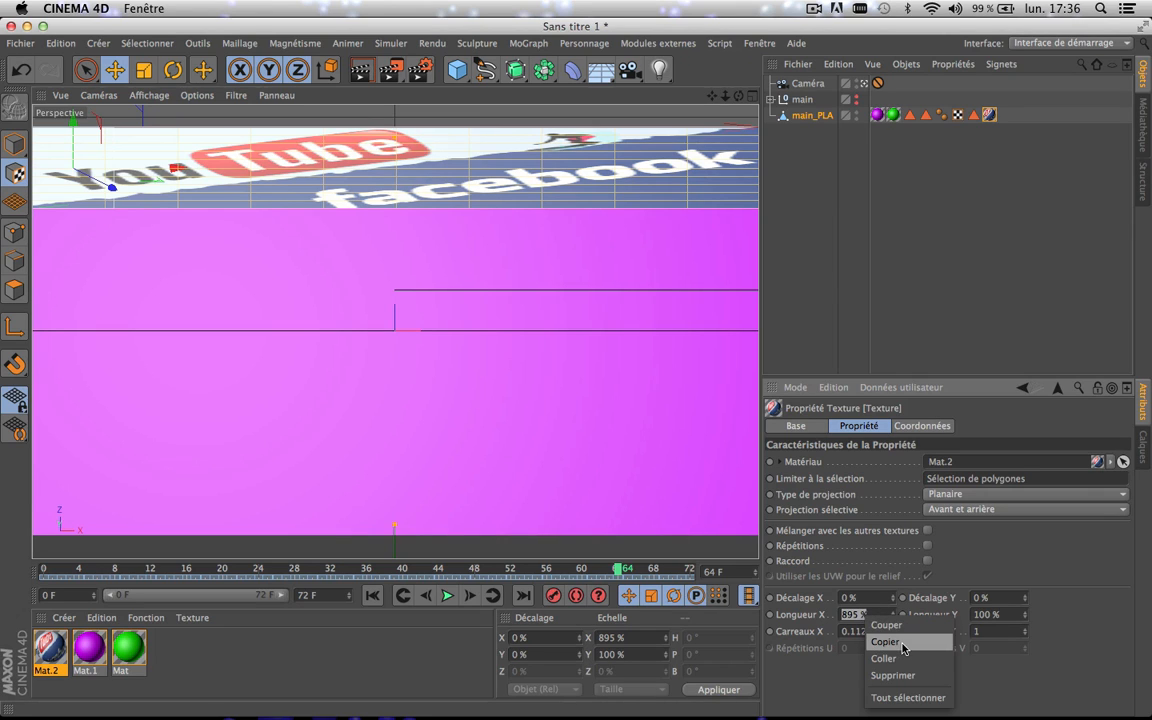
click(885, 642)
- Paste the copied 895 into the Mat.2 texture's Longueur Y and divide it by 1.777
double_click(989, 615)
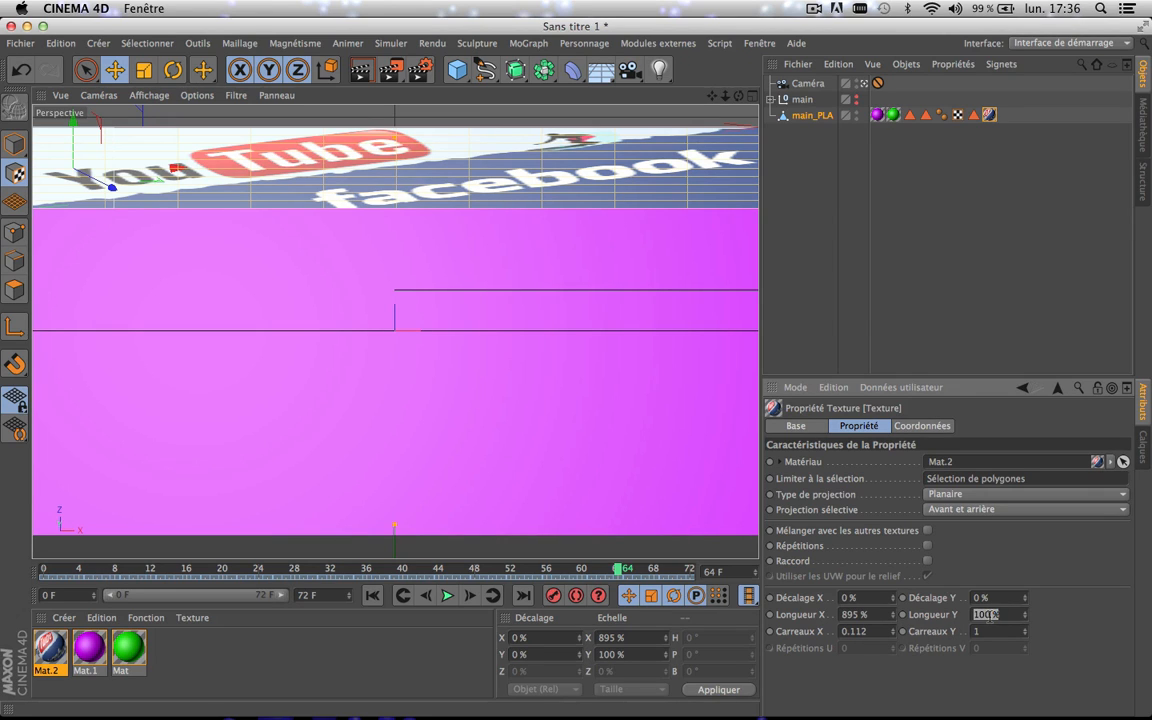
right_click(989, 615)
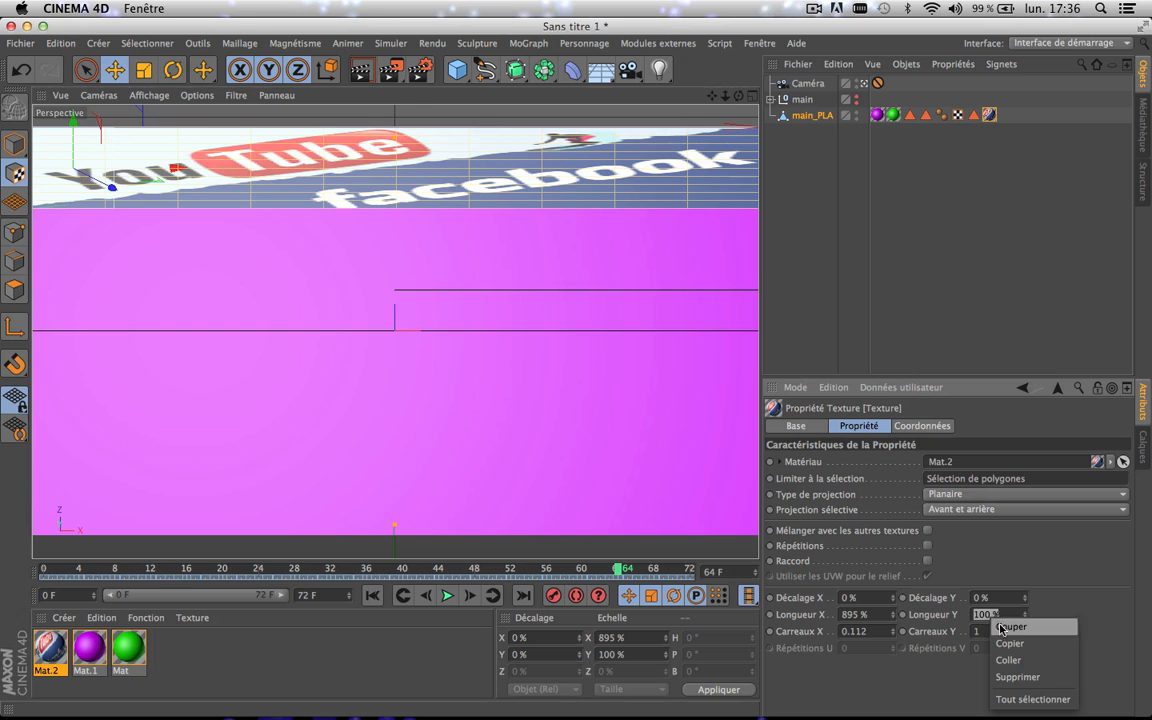
click(1044, 583)
mouse_move(1024, 614)
mouse_down()
mouse_move(1024, 512)
mouse_move(1026, 620)
mouse_up()
ctrl+click(1024, 614)
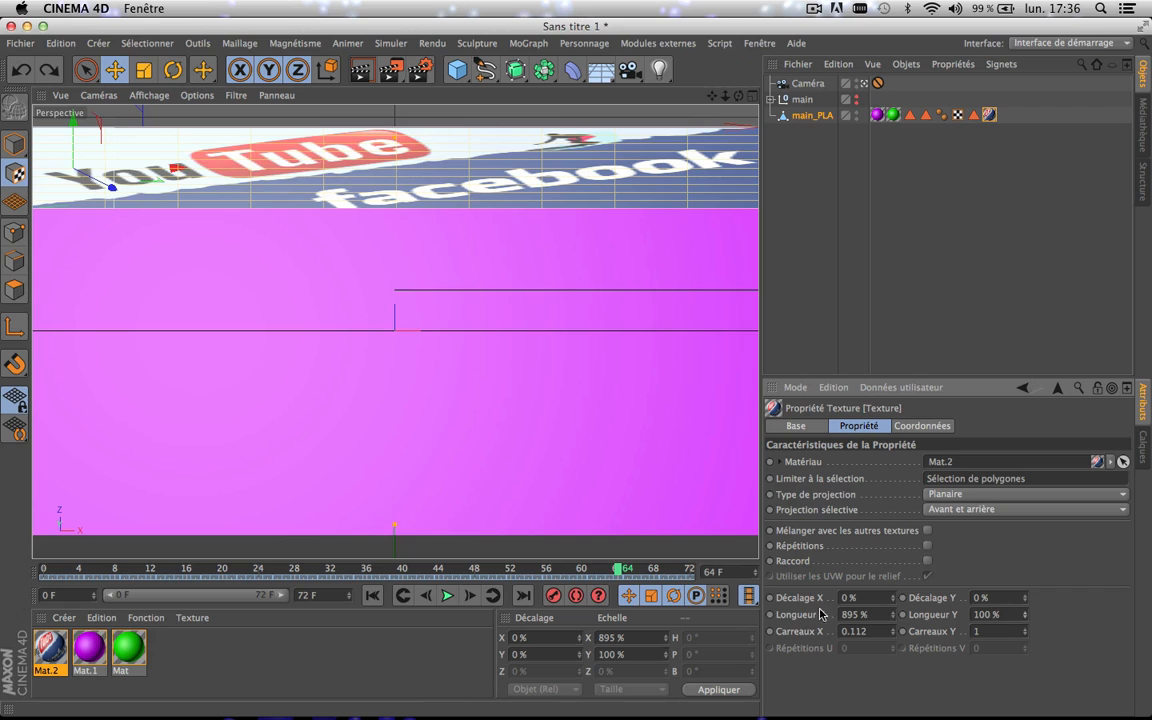
right_click(988, 614)
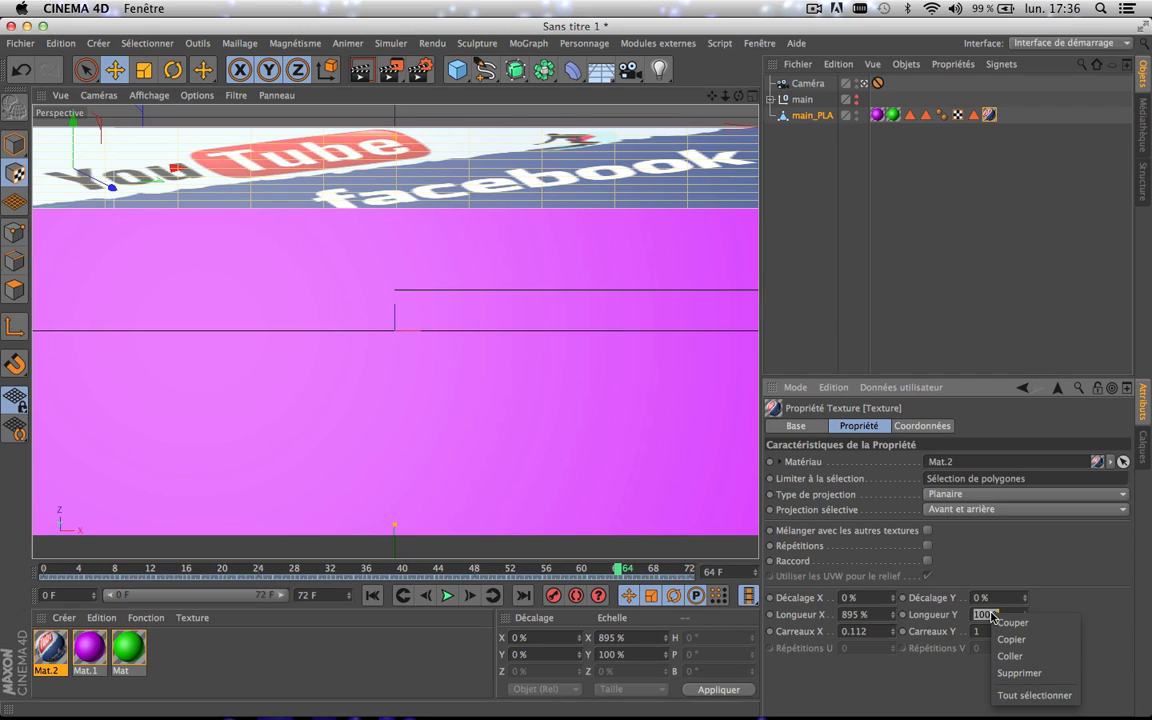
click(1023, 663)
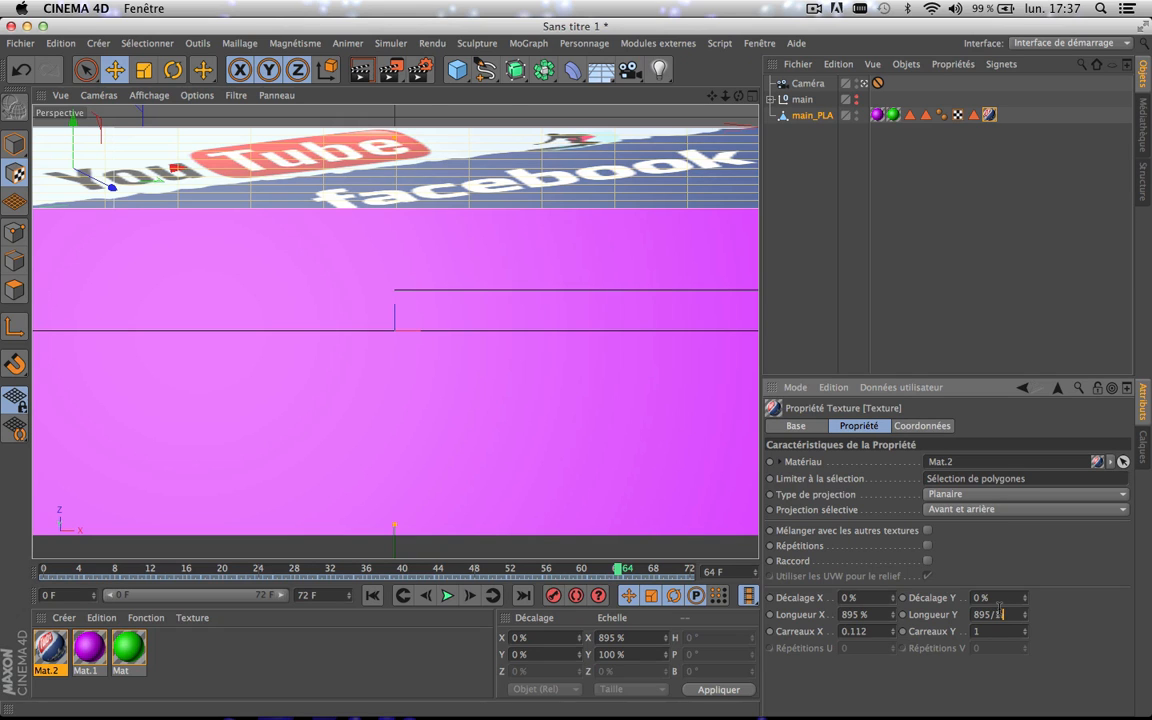
text(777)
key(Return)
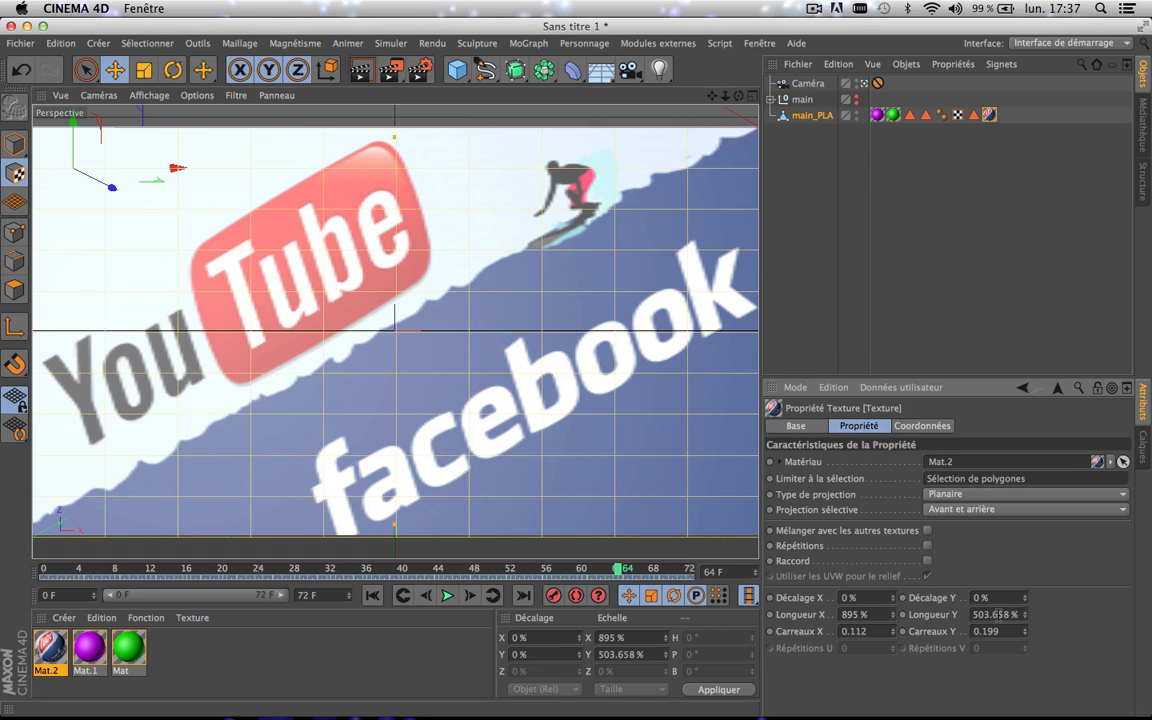
- Undo the calculated Longueur Y and stretch it manually to about 352 % instead
key(super+z)
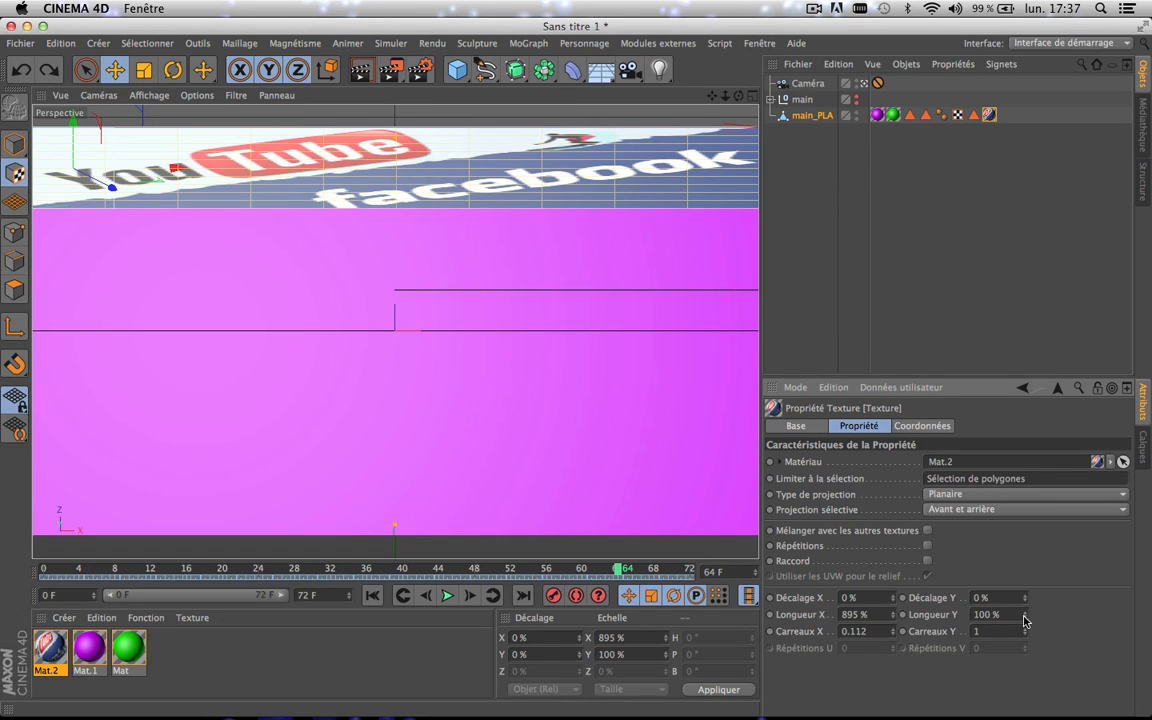
drag(1024, 621, 1078, 621)
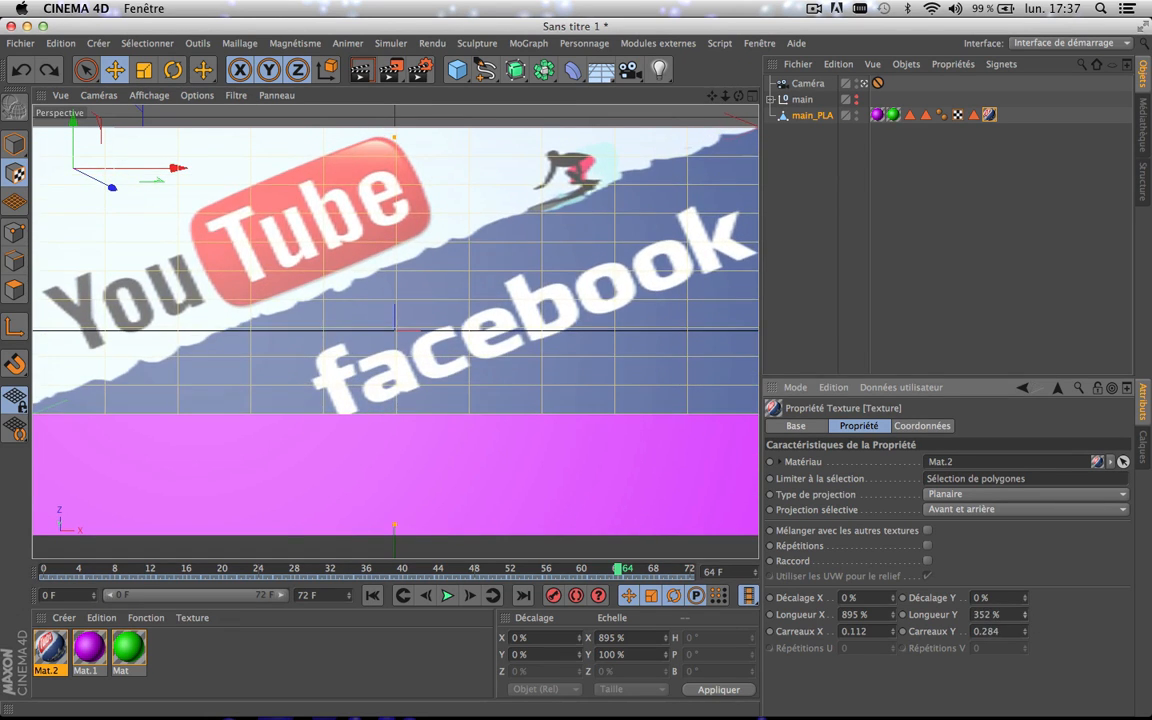
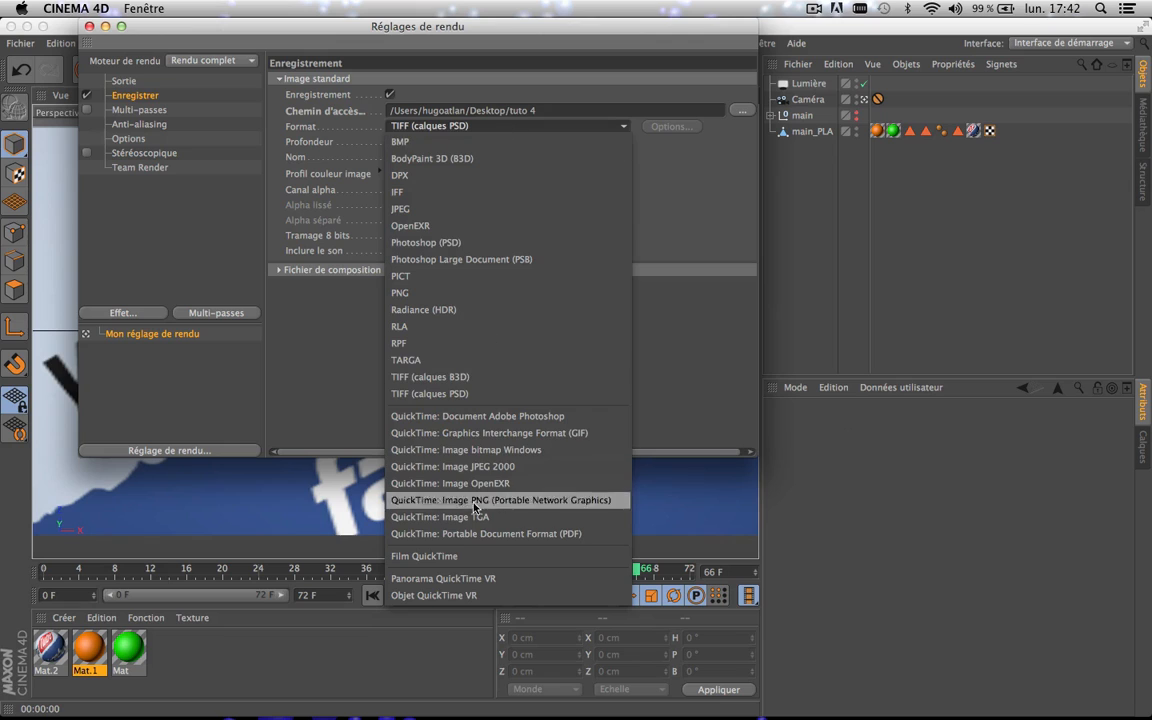
- Set the render output format to Film QuickTime and the anti-aliasing to Au mieux
click(442, 556)
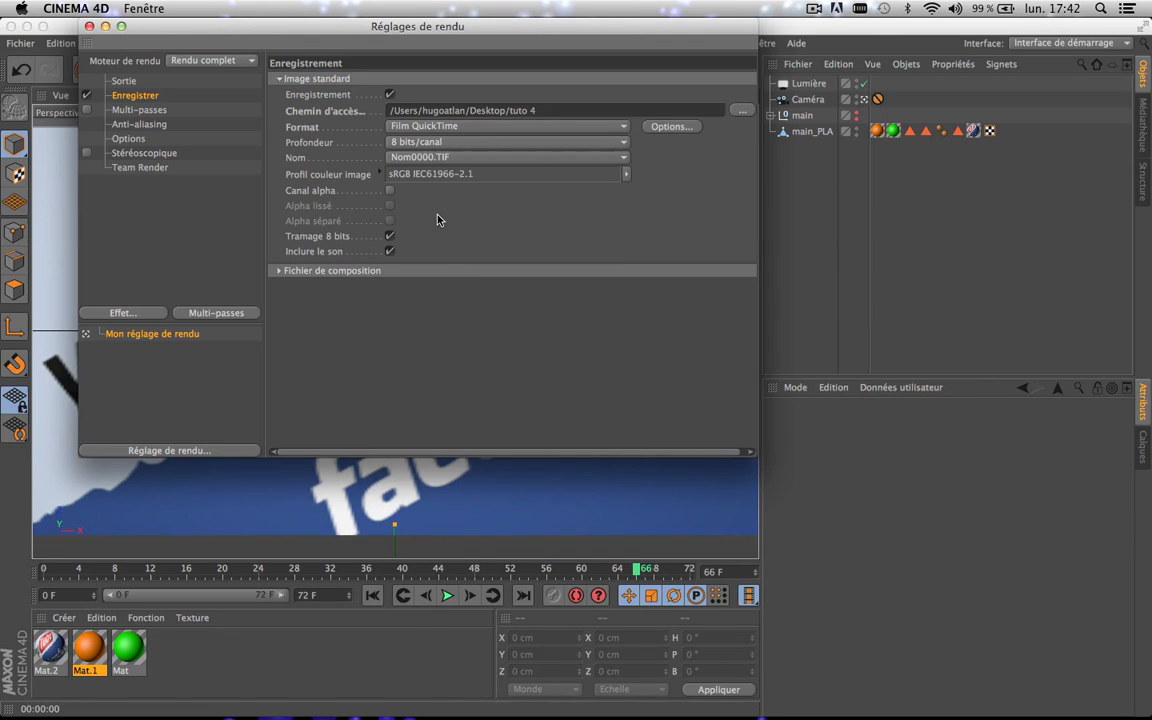
click(135, 124)
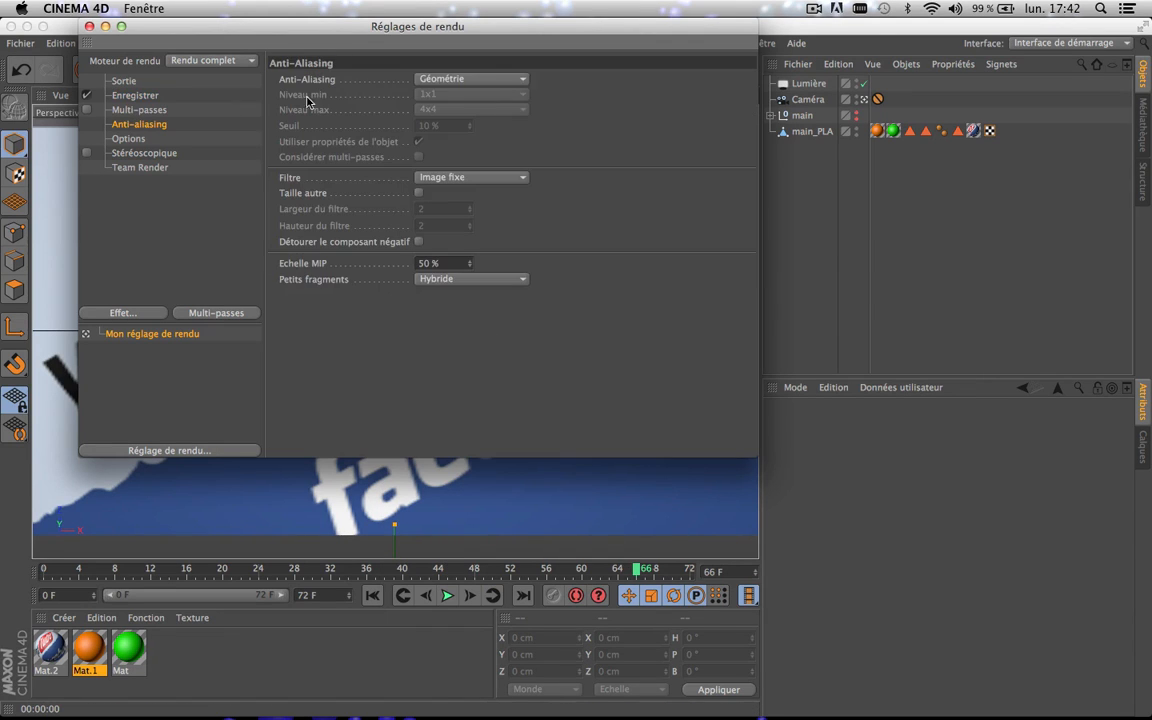
click(512, 80)
click(445, 116)
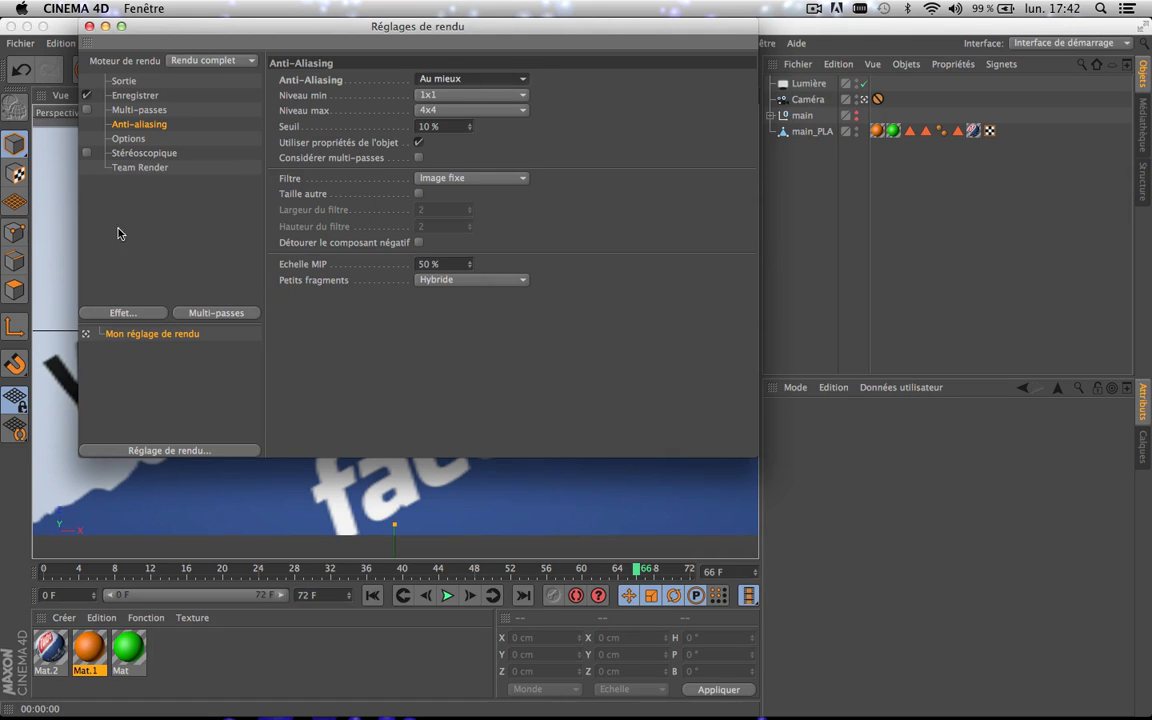
- Add the Illumination globale effect with Placage de lumière as secondary method and Echantillons set to Bas
click(113, 313)
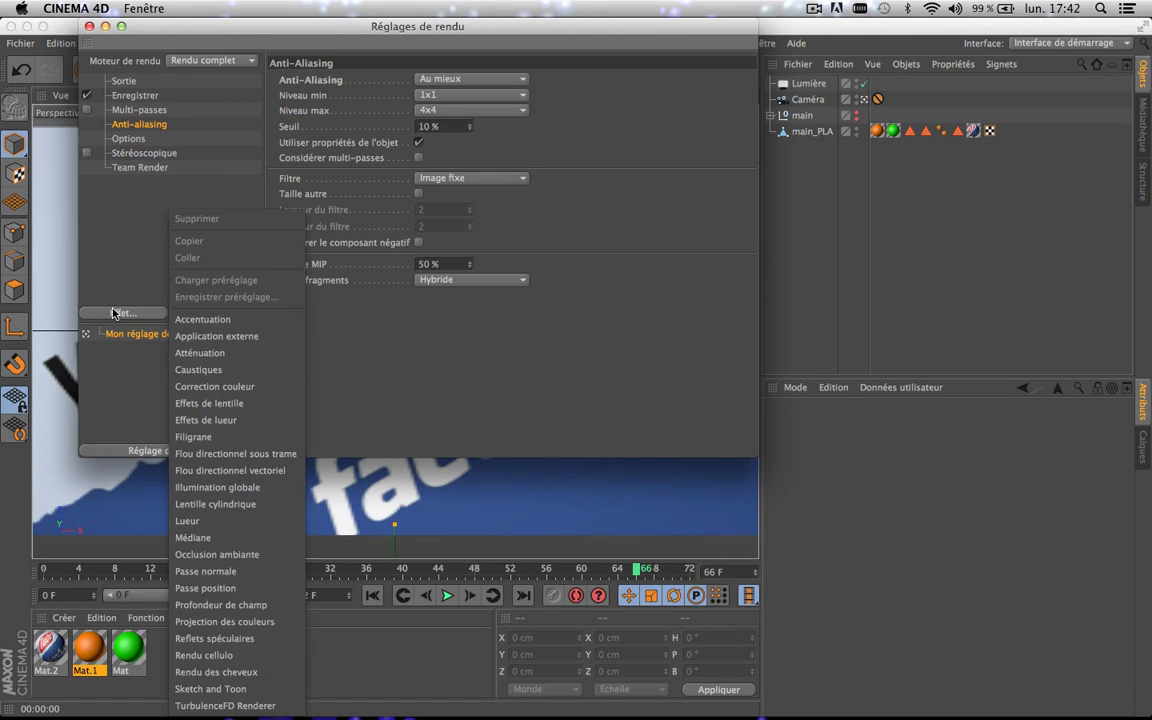
click(280, 488)
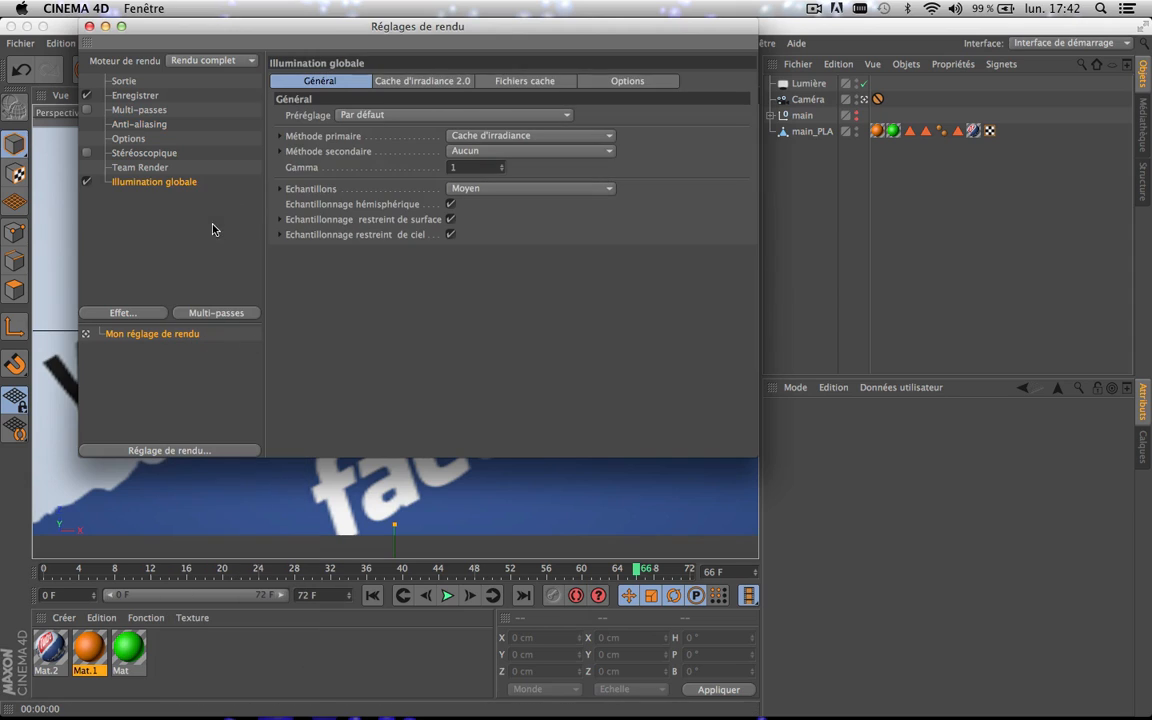
click(509, 153)
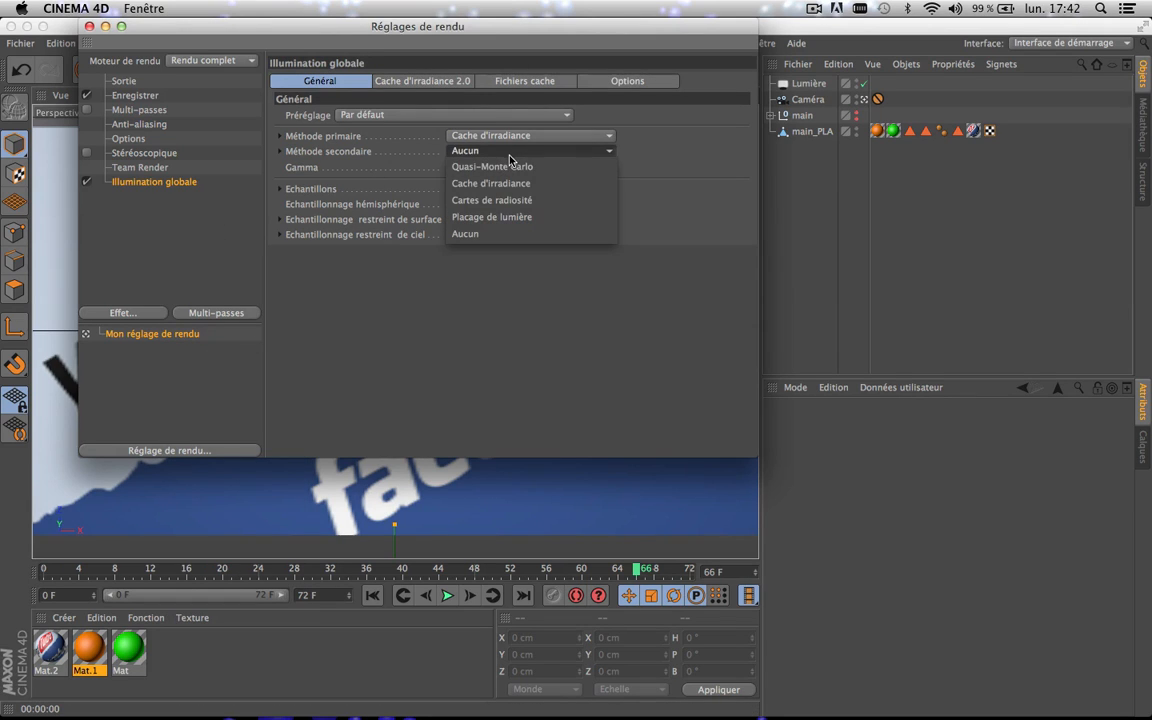
click(508, 218)
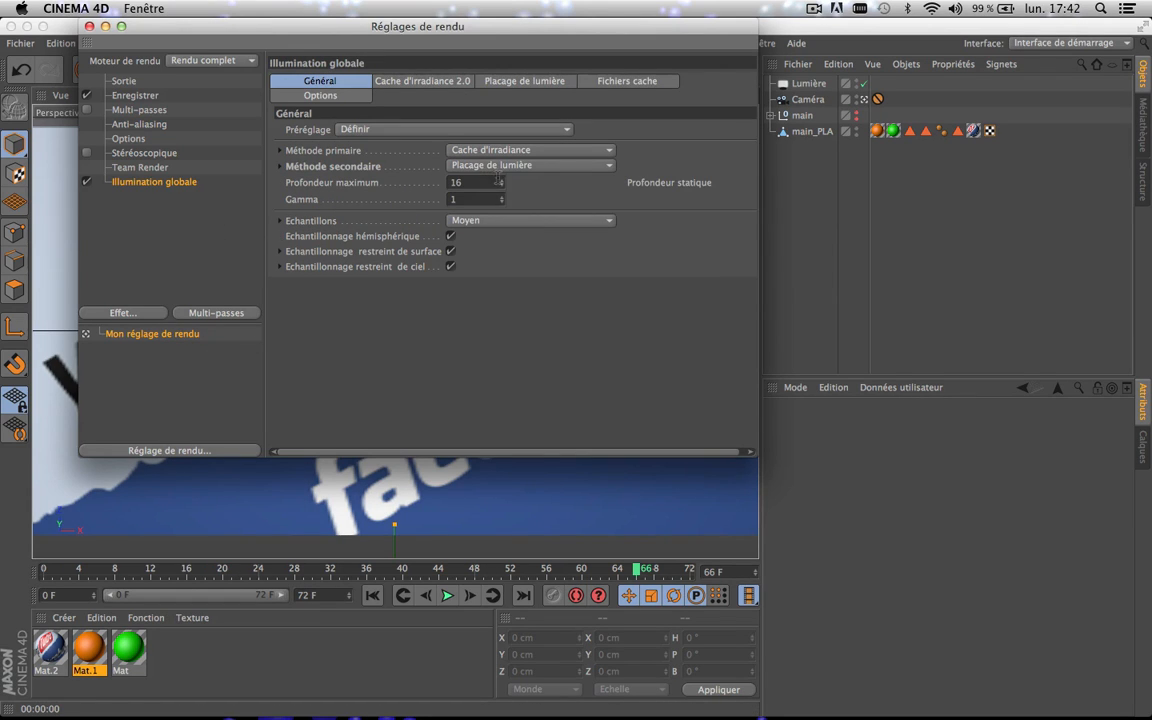
click(512, 222)
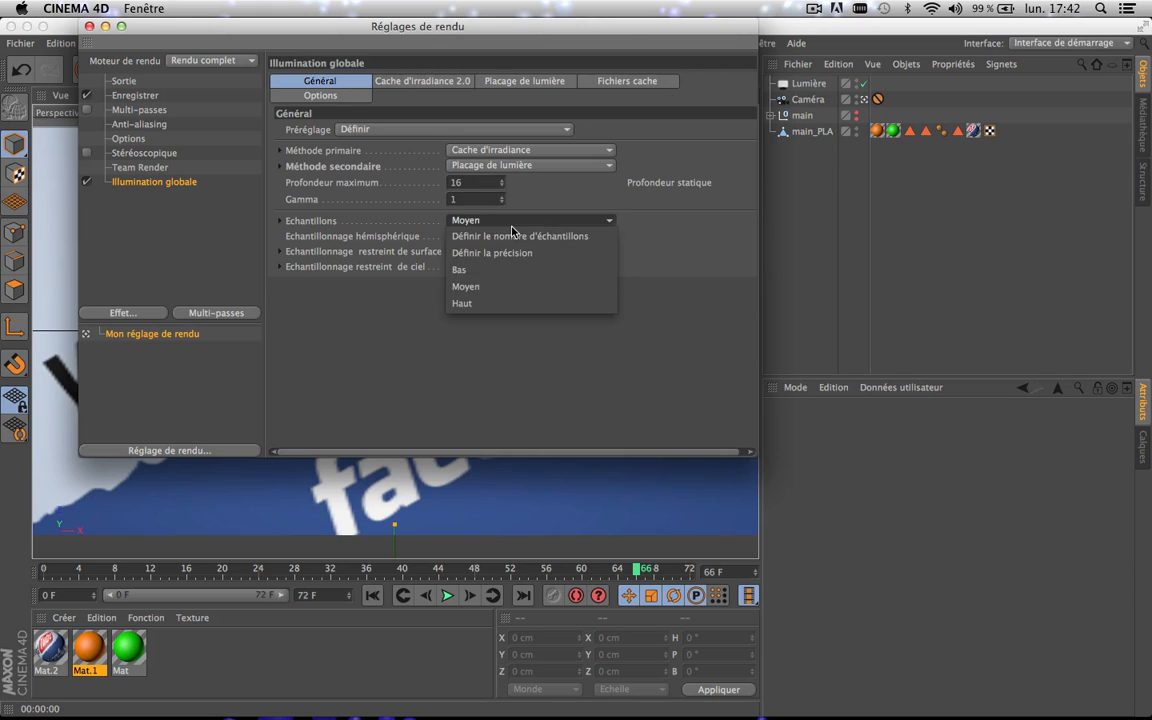
click(478, 271)
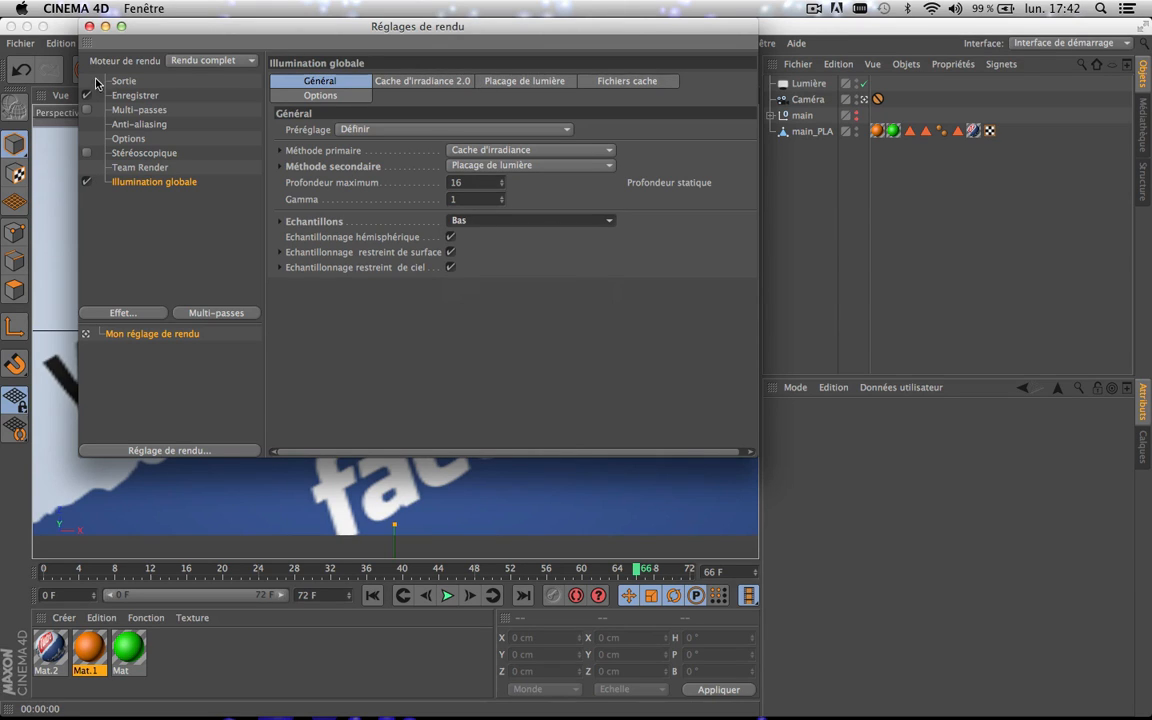
- Add the Occlusion ambiante effect to the render and close the render settings
click(122, 313)
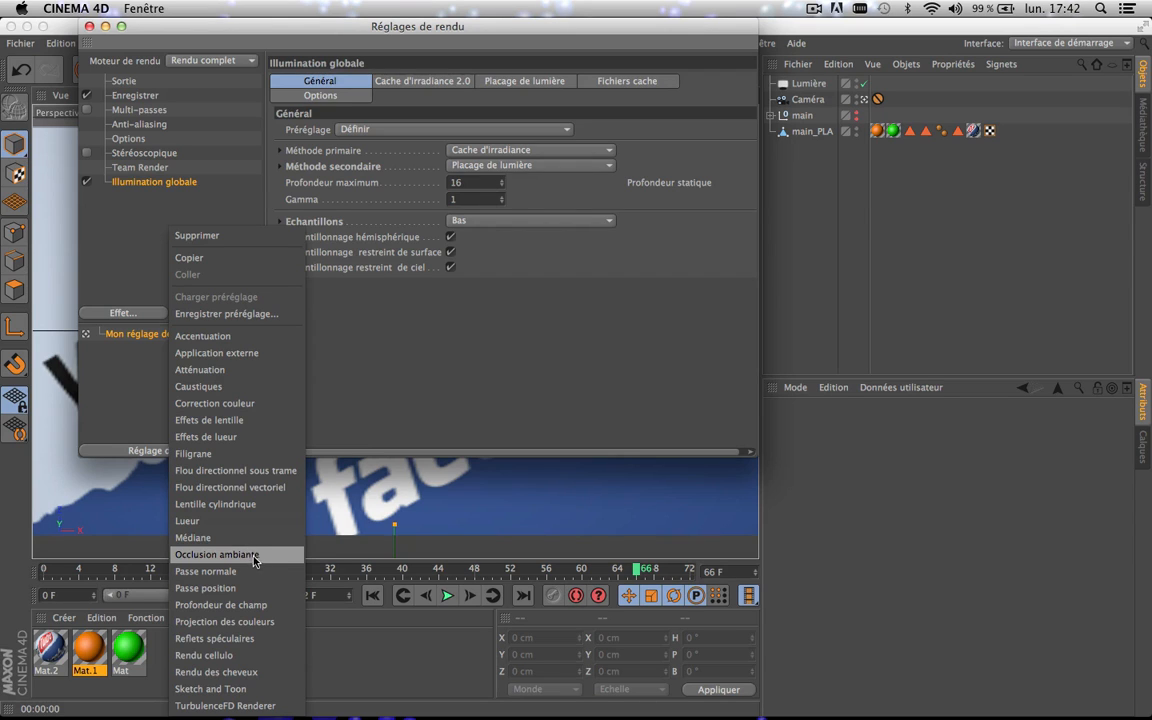
click(217, 554)
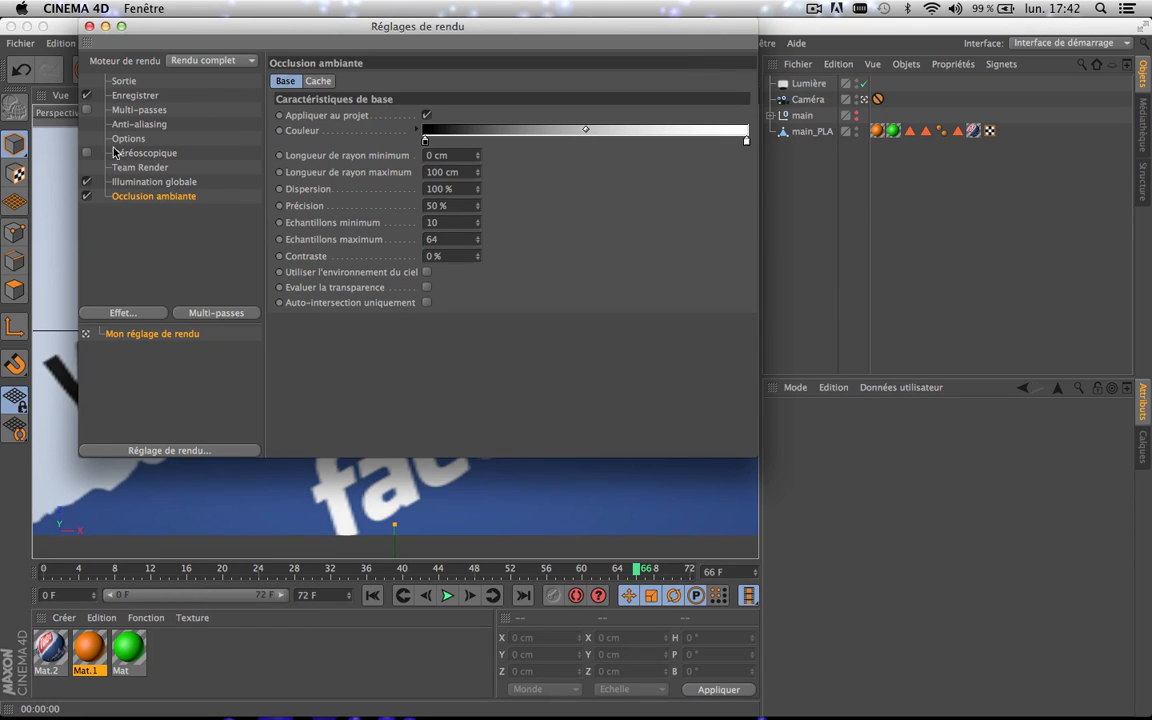
click(89, 26)
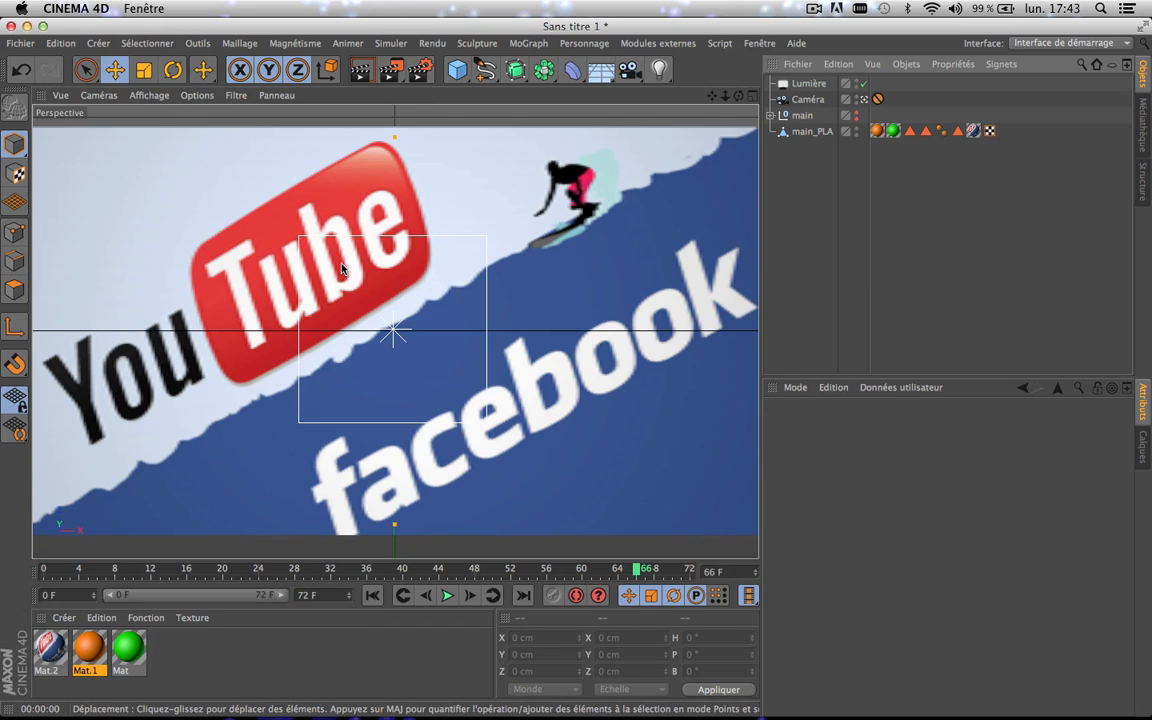
- Hide the main null in both editor and render, and test-render the viewport at frame 41
click(771, 117)
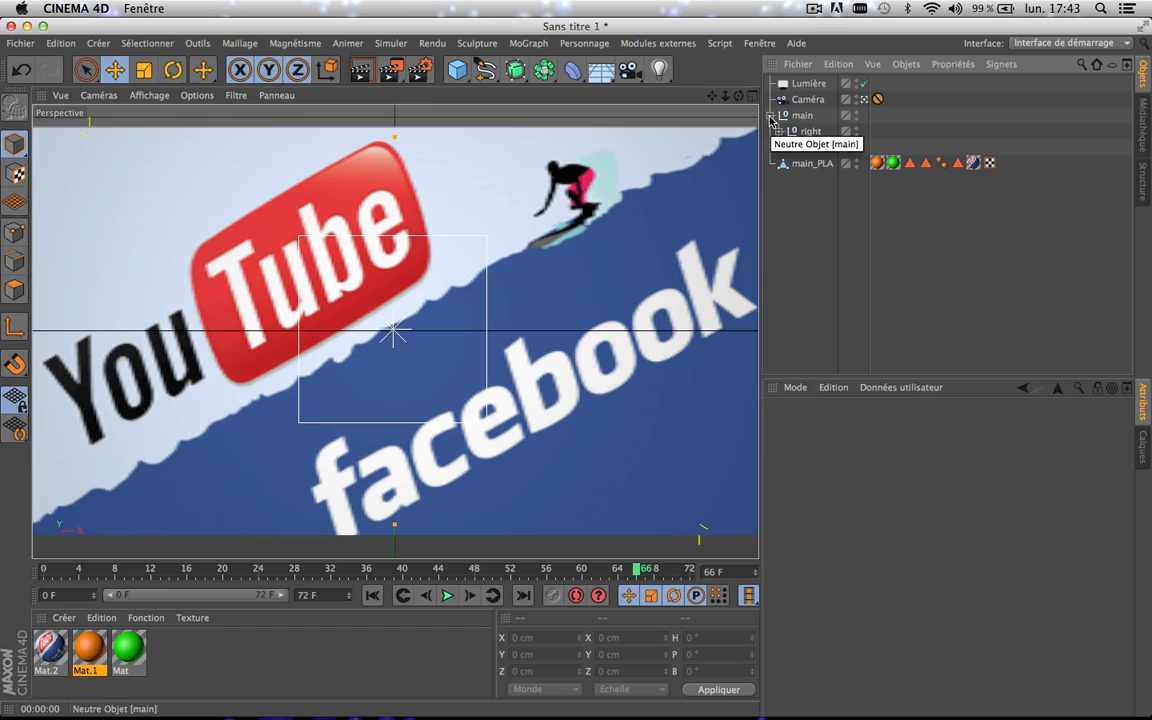
click(771, 117)
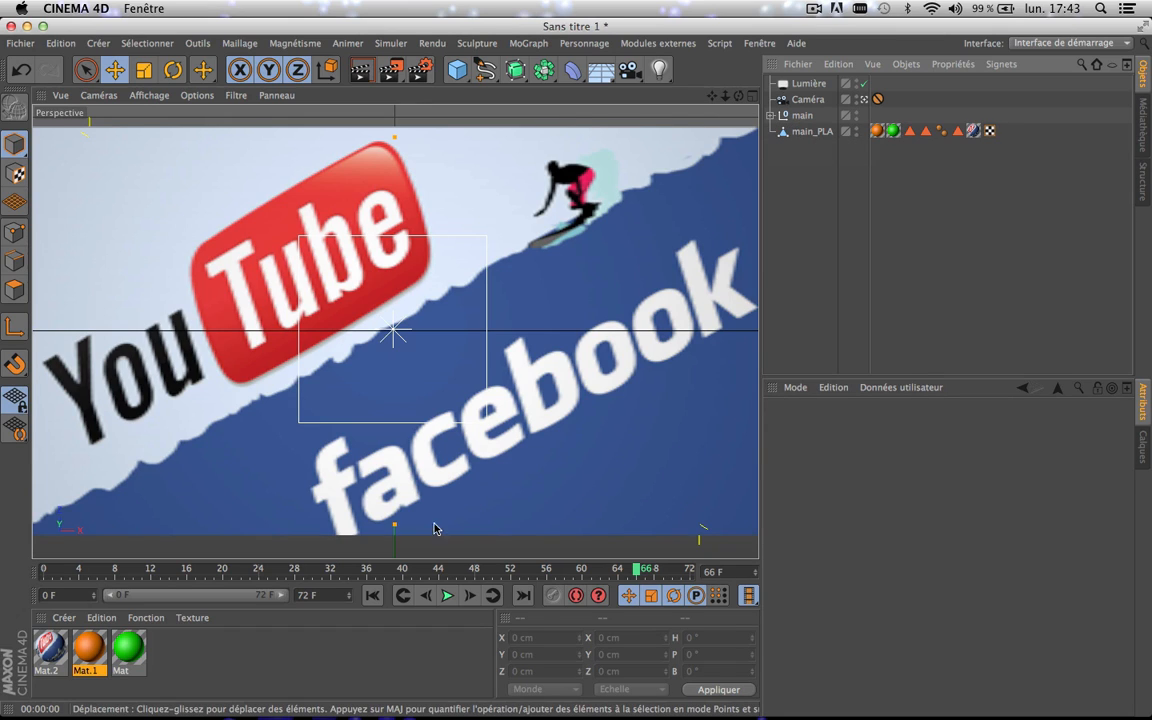
double_click(857, 117)
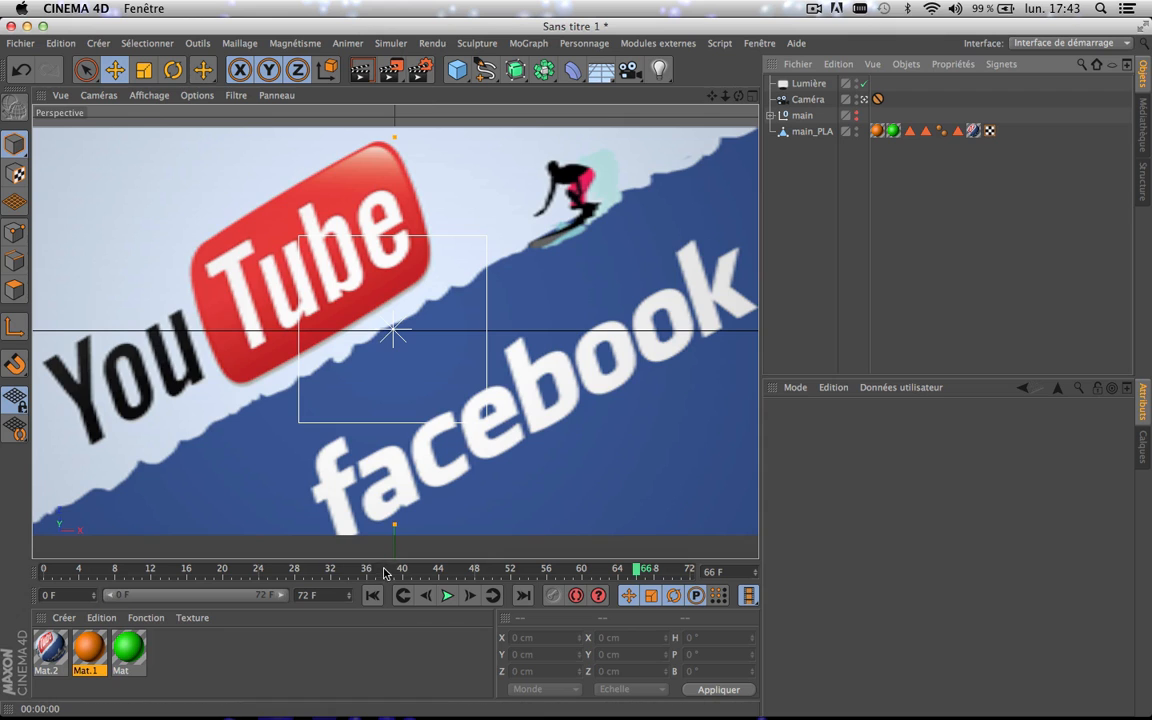
drag(386, 572, 410, 572)
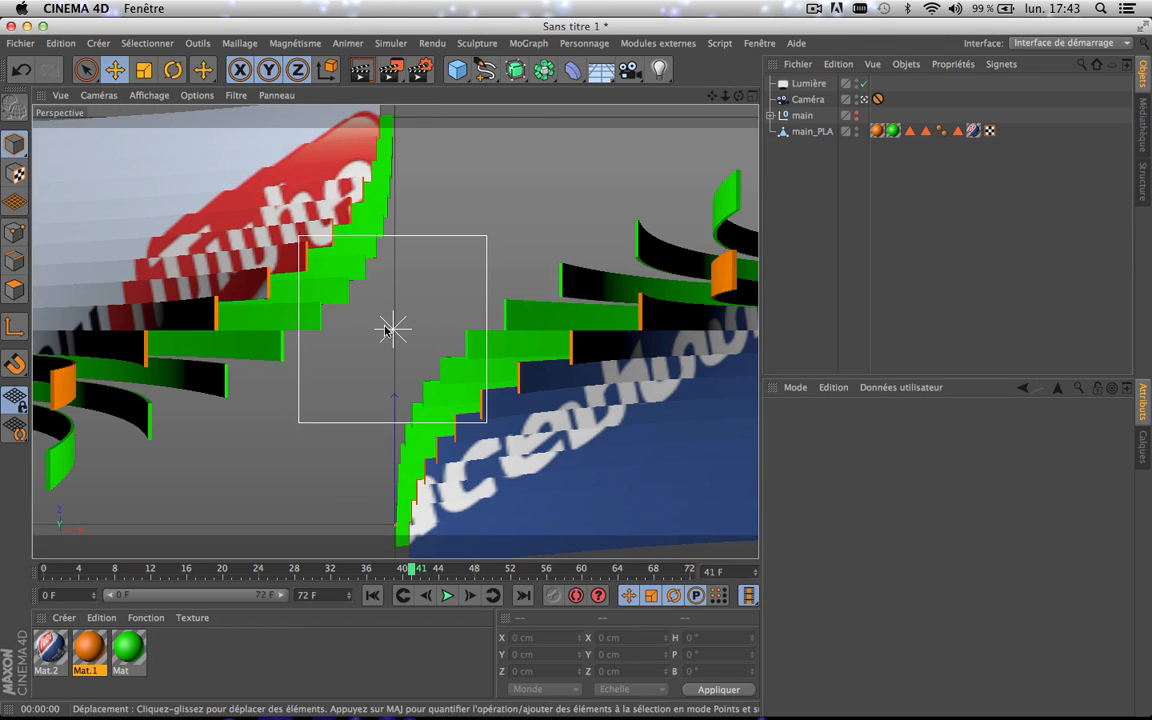
click(366, 69)
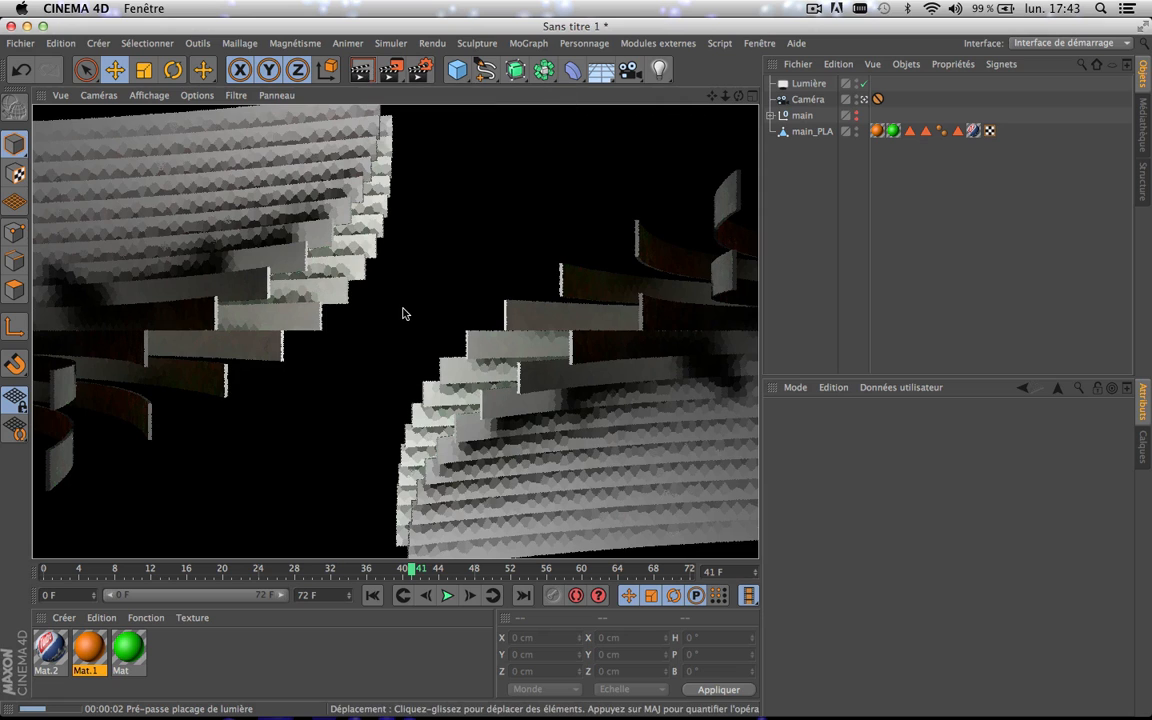
click(618, 266)
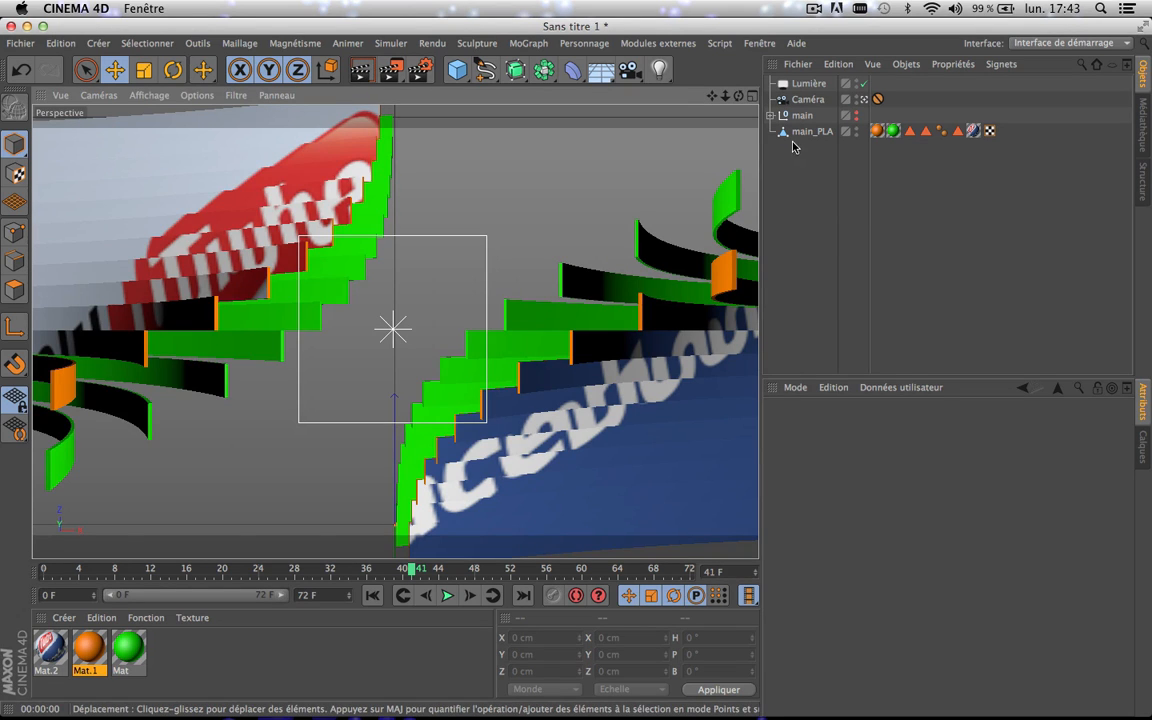
- Show main together with main_PLA for a test render at frame 41, and hide main again
click(856, 114)
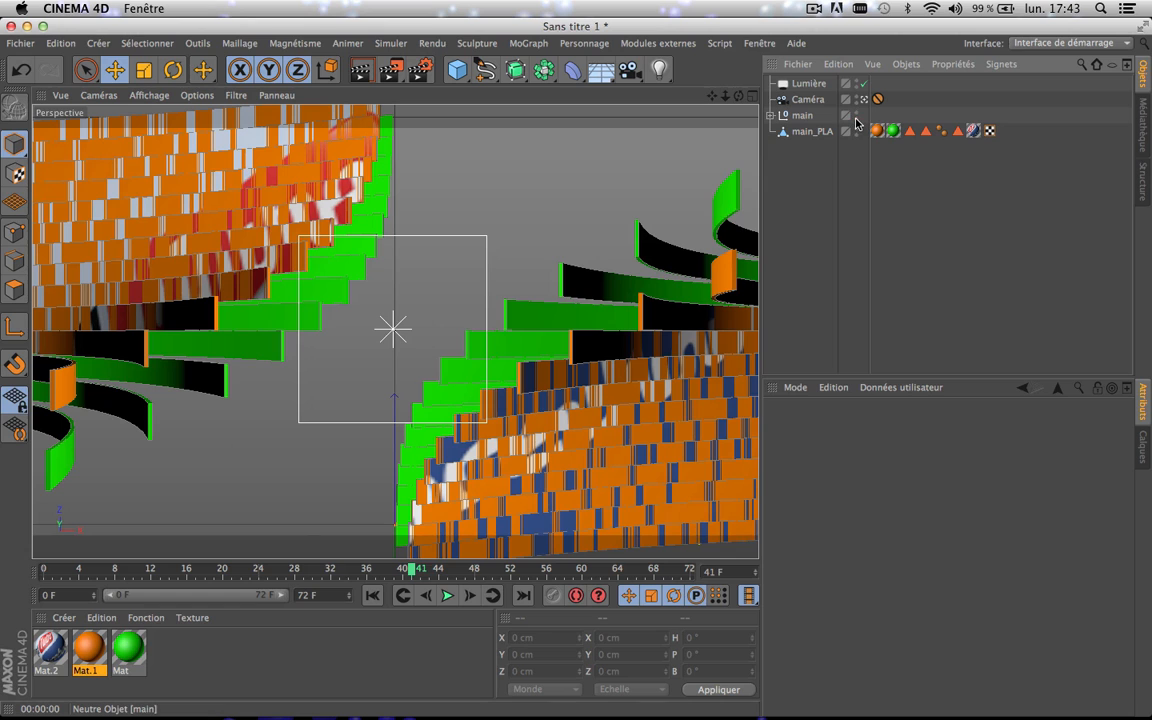
click(361, 70)
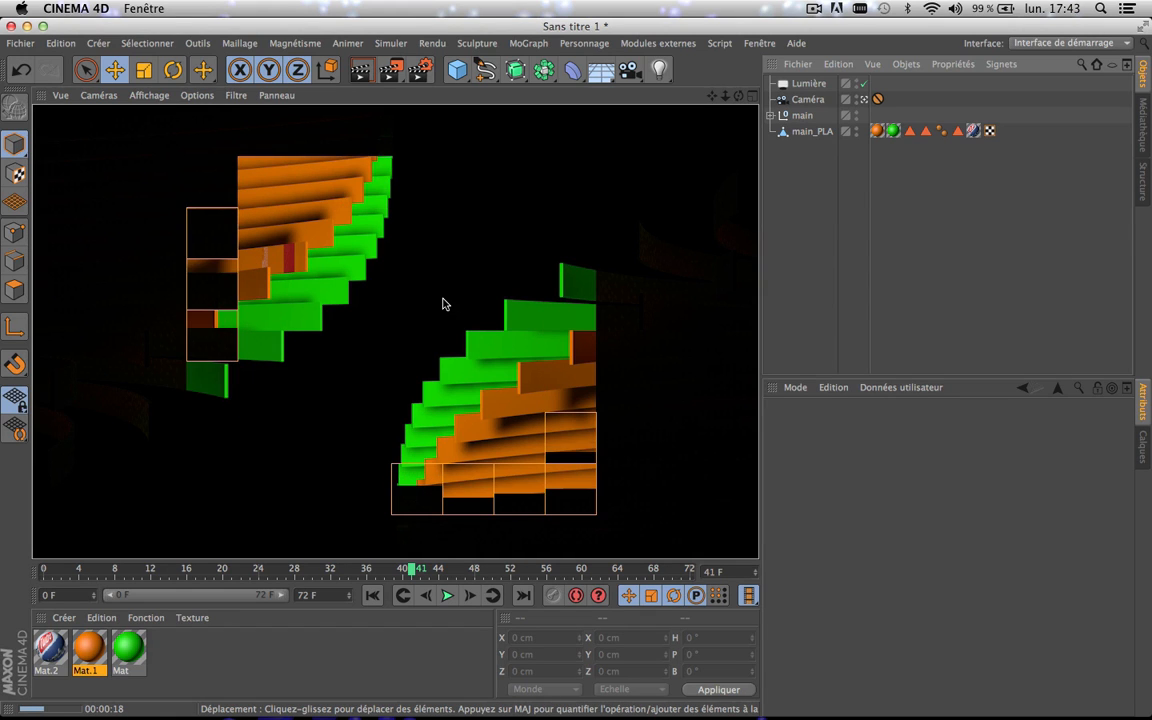
key(Escape)
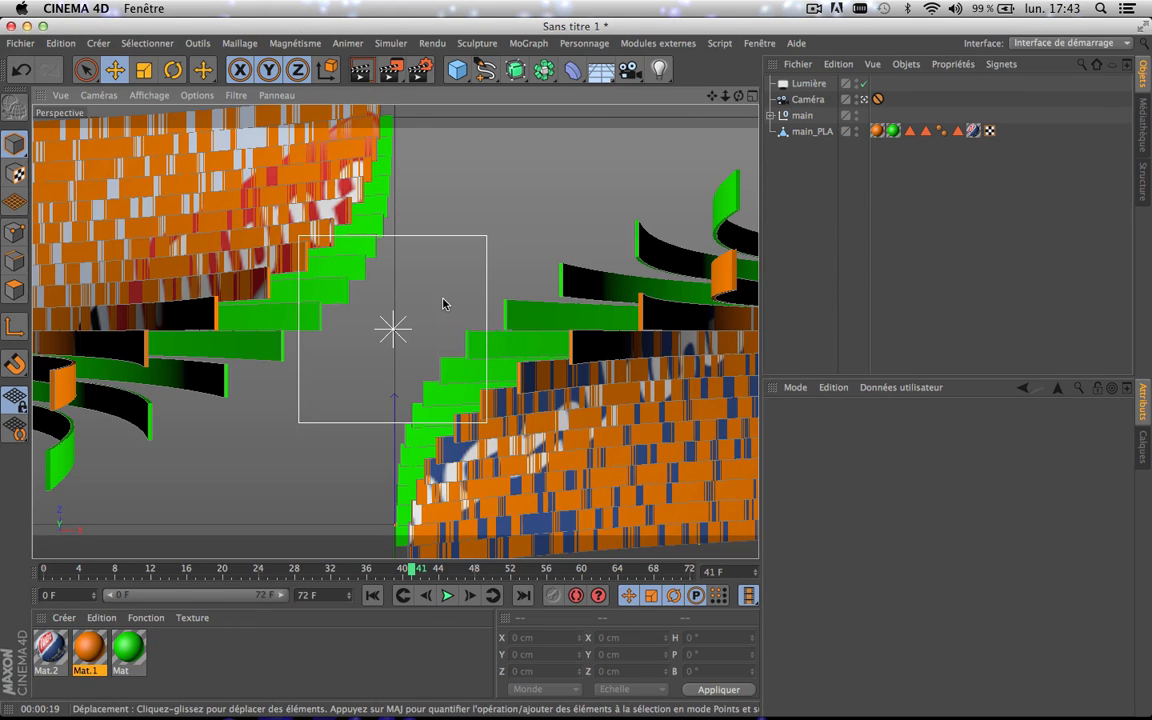
drag(405, 568, 433, 562)
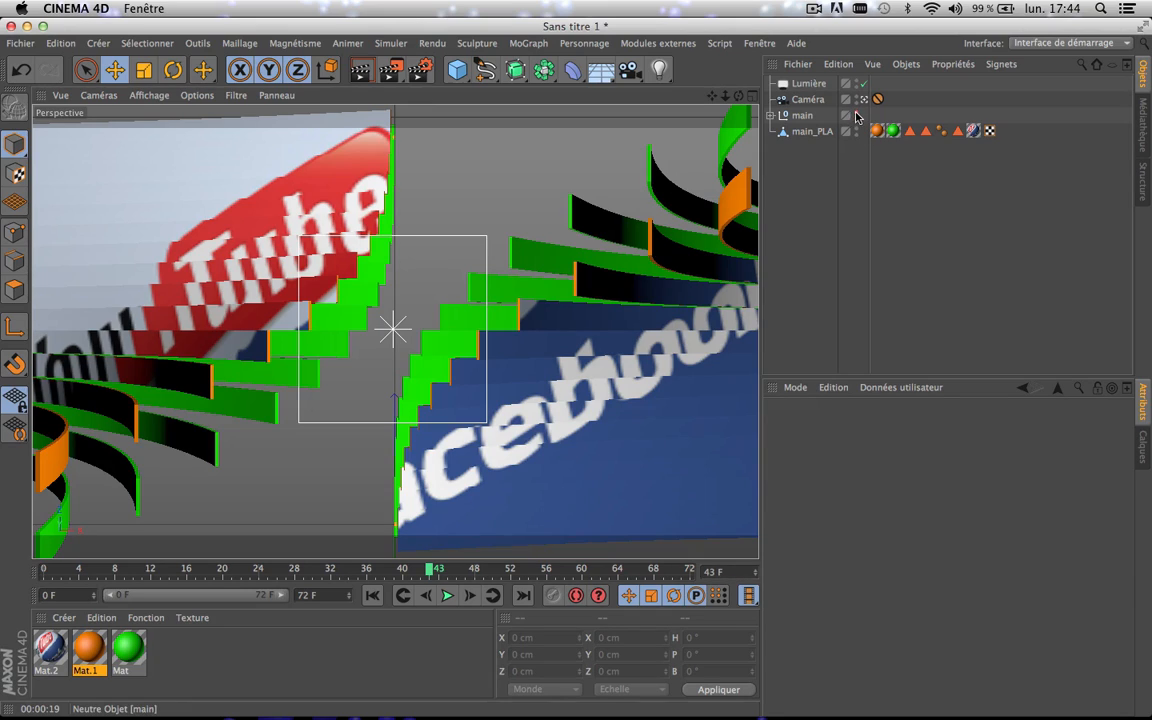
- Scrub the timeline back and forth up to frame 72 to review the unrolling image
drag(431, 571, 701, 568)
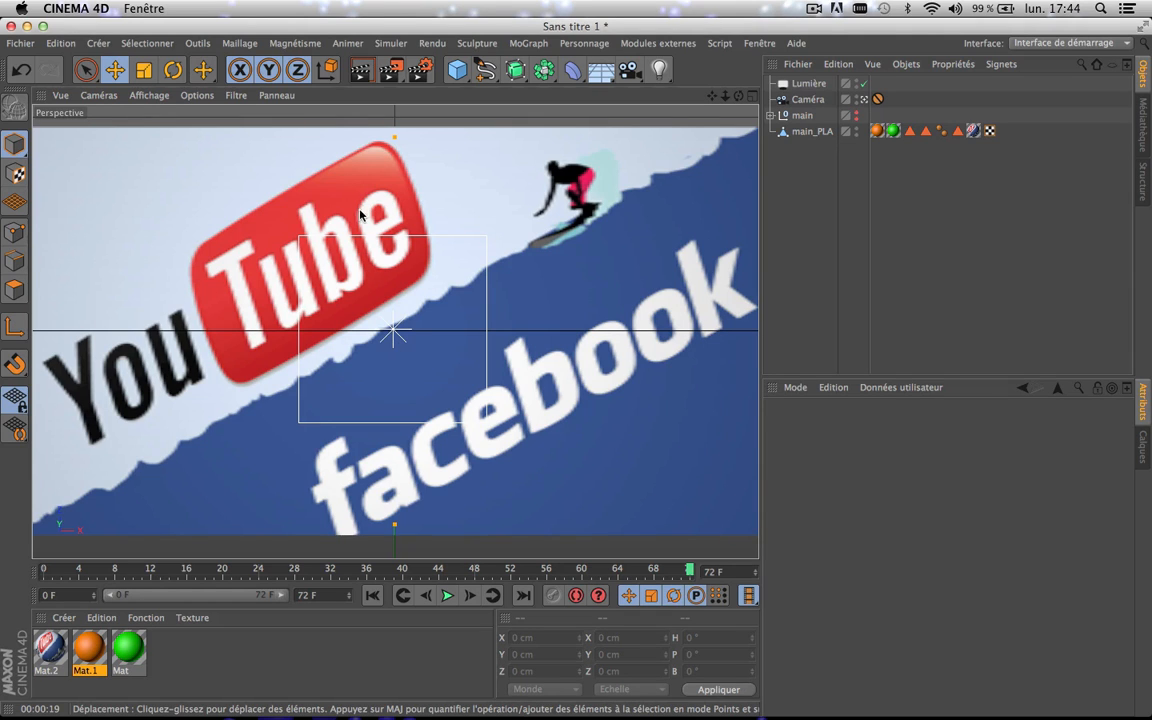
drag(435, 567, 421, 568)
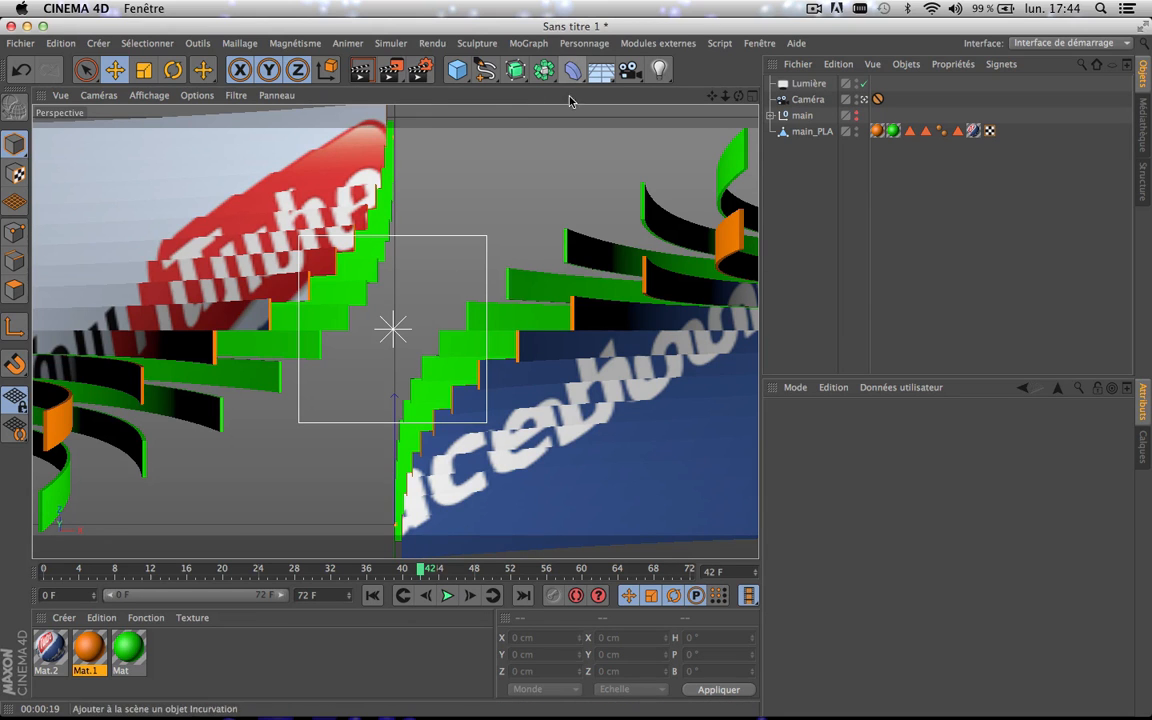
drag(372, 568, 652, 569)
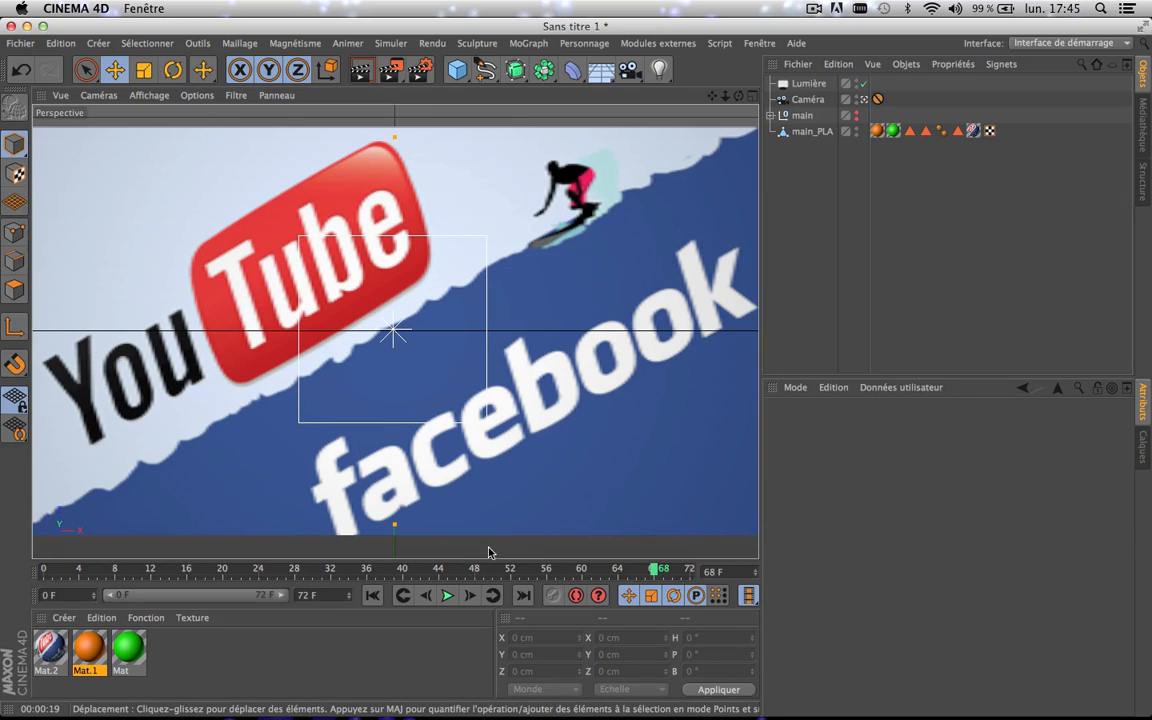
drag(480, 569, 716, 562)
- Check the Enregistrer and Sortie render settings, and render the whole animation in the Visualiseur, overwriting tuto 4.mov
click(420, 69)
click(142, 95)
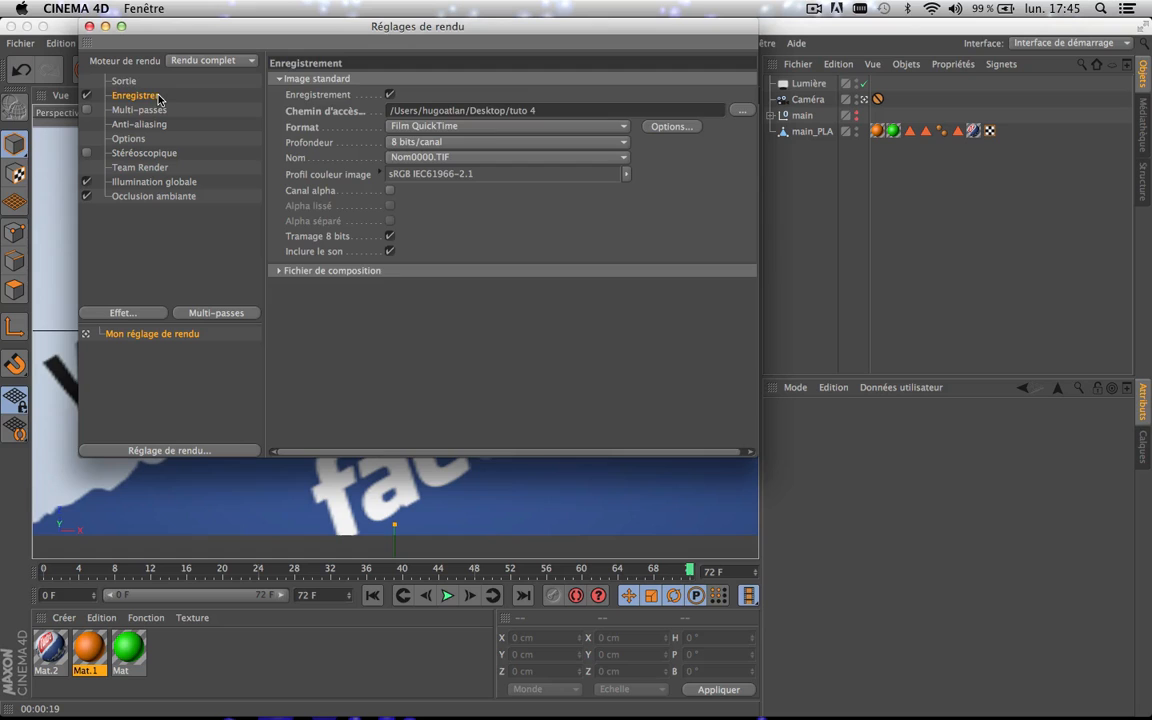
click(122, 82)
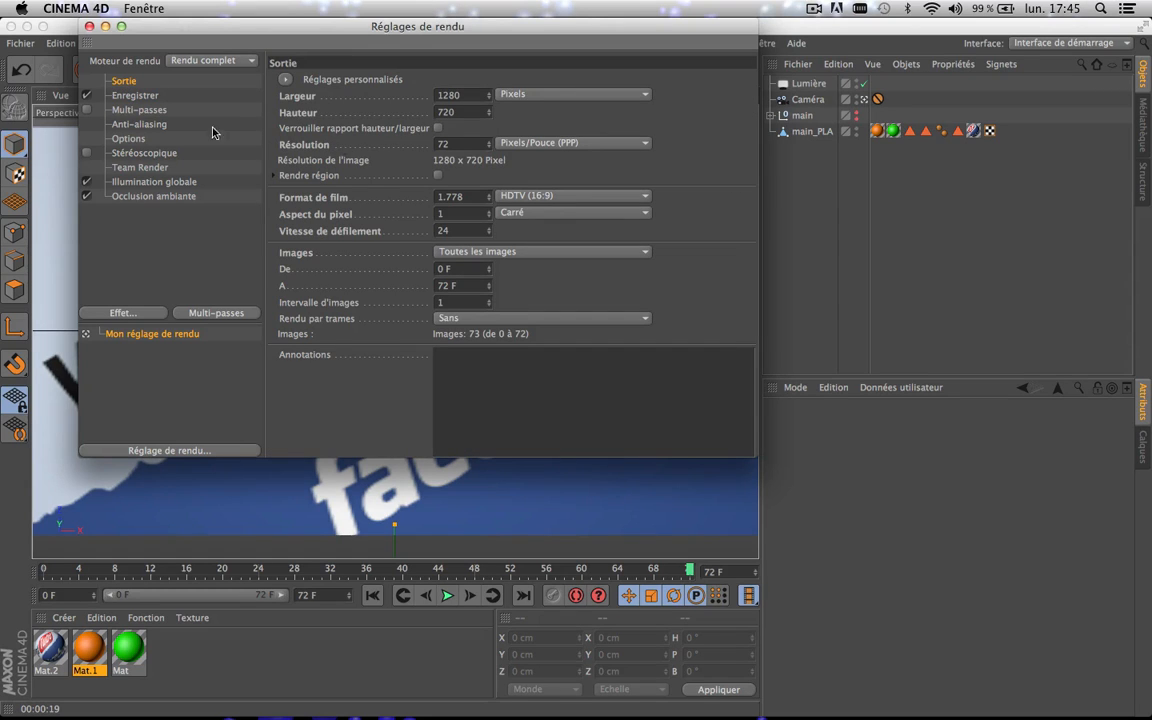
click(89, 26)
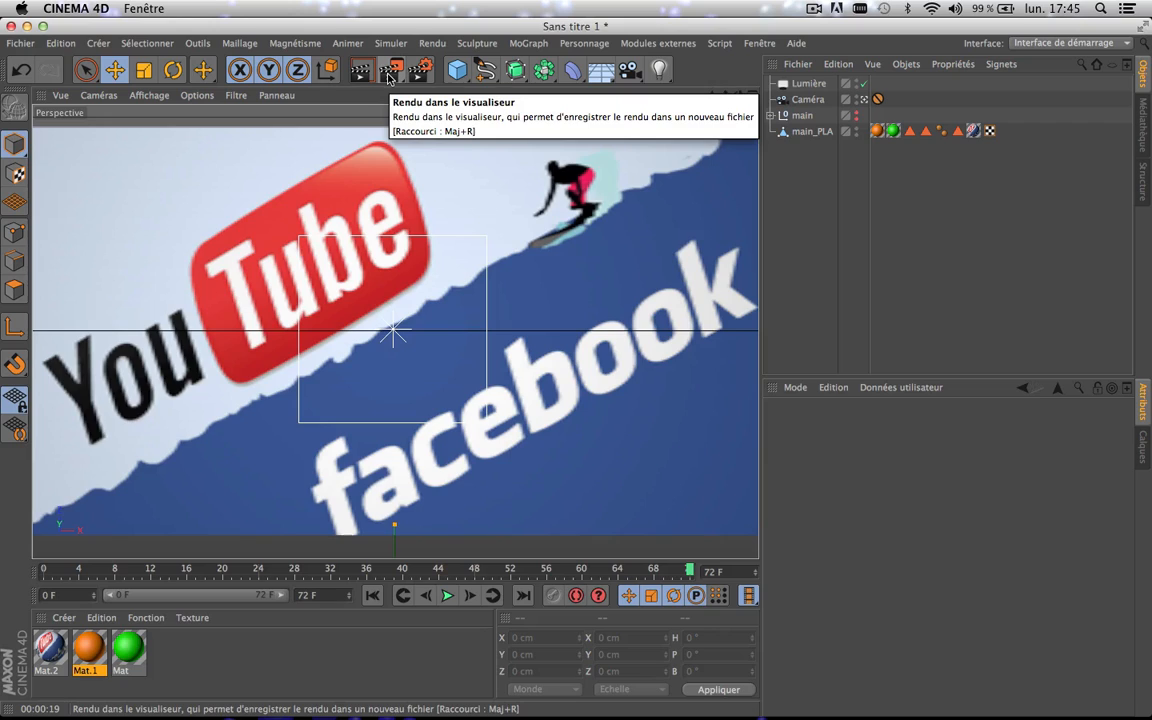
click(389, 78)
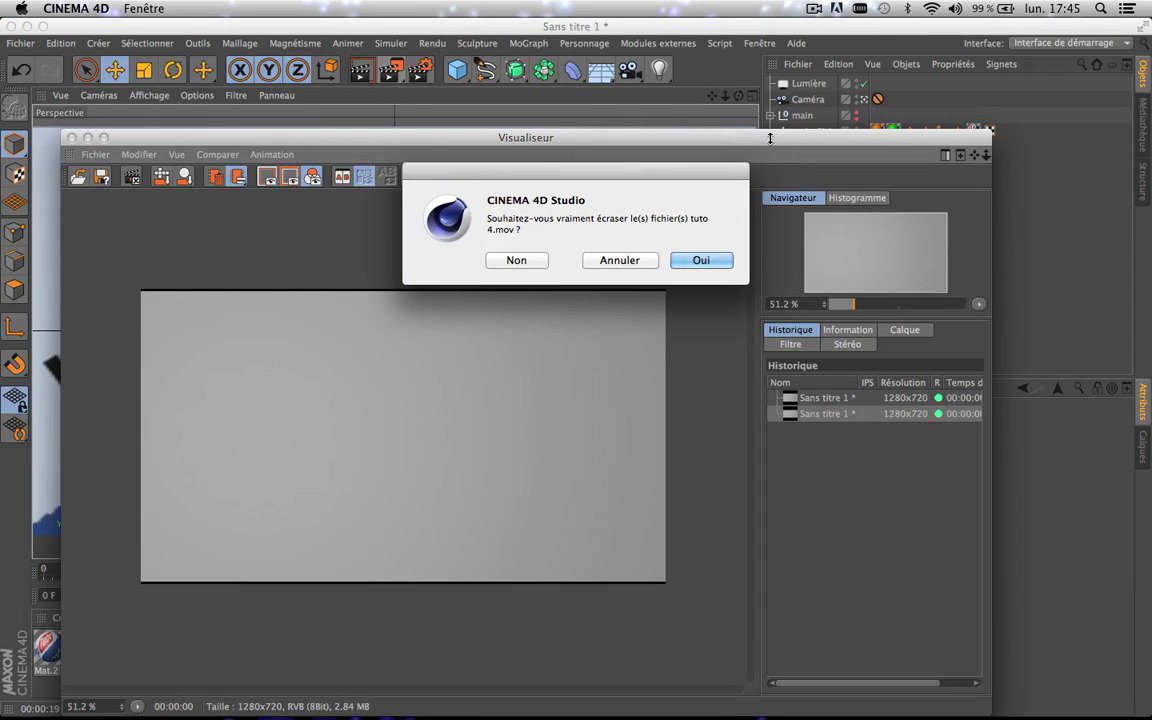
click(703, 262)
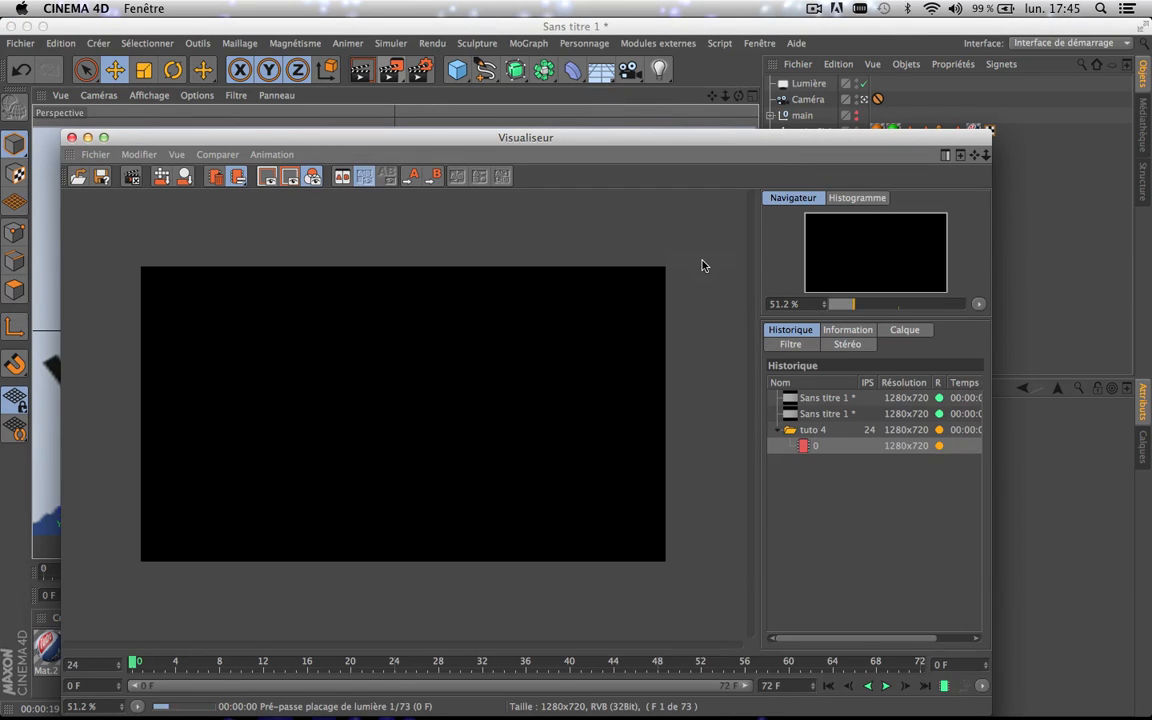